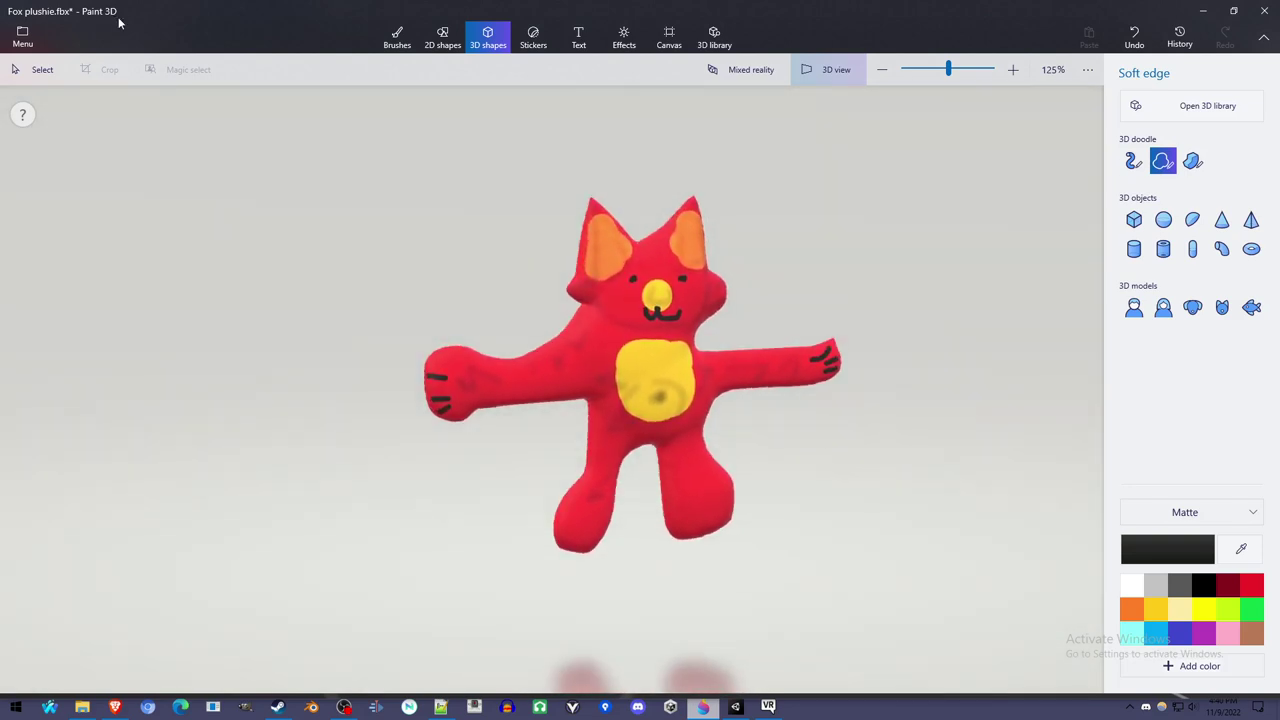
# Step: Orbit the fox plushie to view it from tilted angles, cancel a stray doodle, and switch to Unity
pyautogui.moveTo(859, 472); pyautogui.dragTo(815, 451)
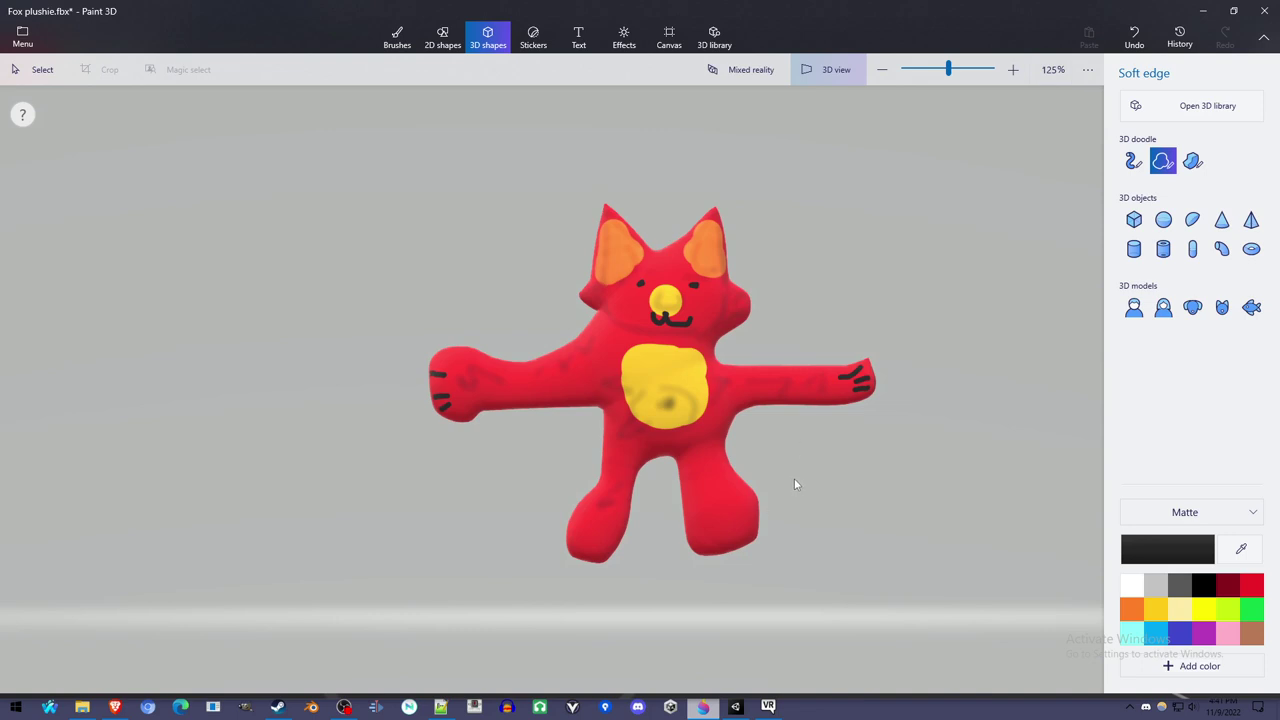
pyautogui.moveTo(794, 484)
pyautogui.mouseDown()
pyautogui.moveTo(831, 528)
pyautogui.moveTo(803, 514)
pyautogui.moveTo(799, 482)
pyautogui.mouseUp()
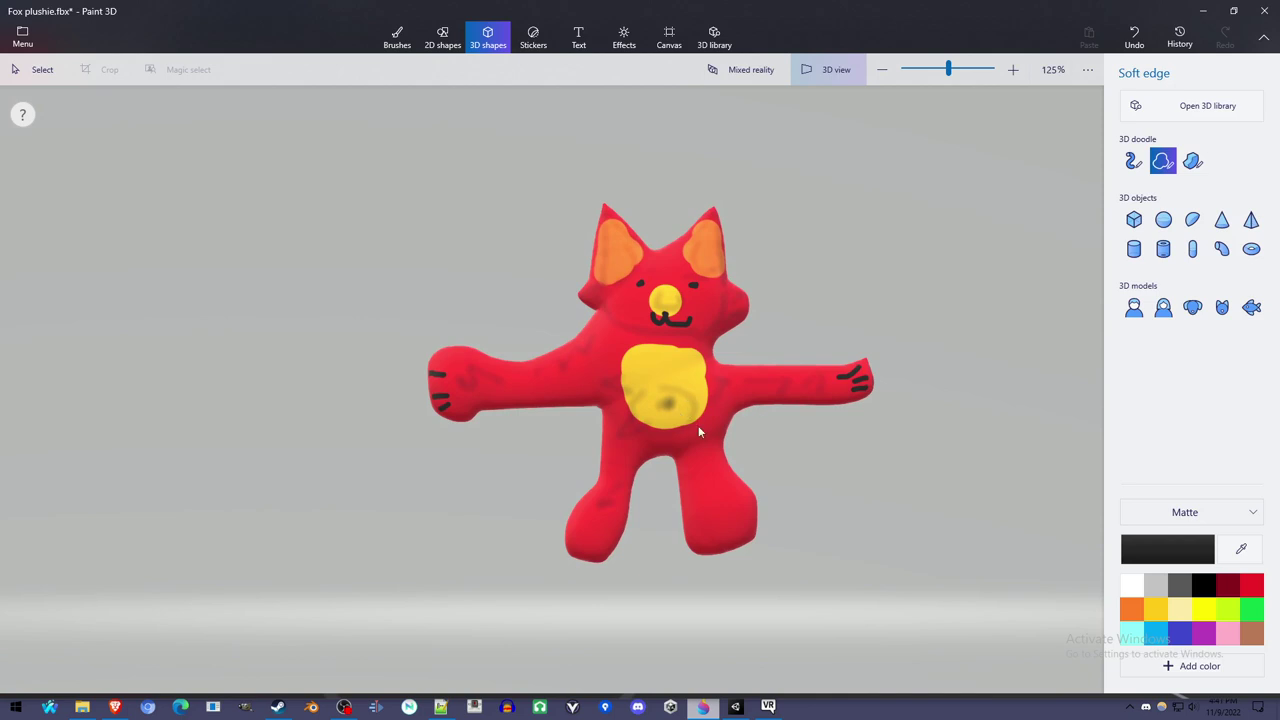
pyautogui.click(671, 393)
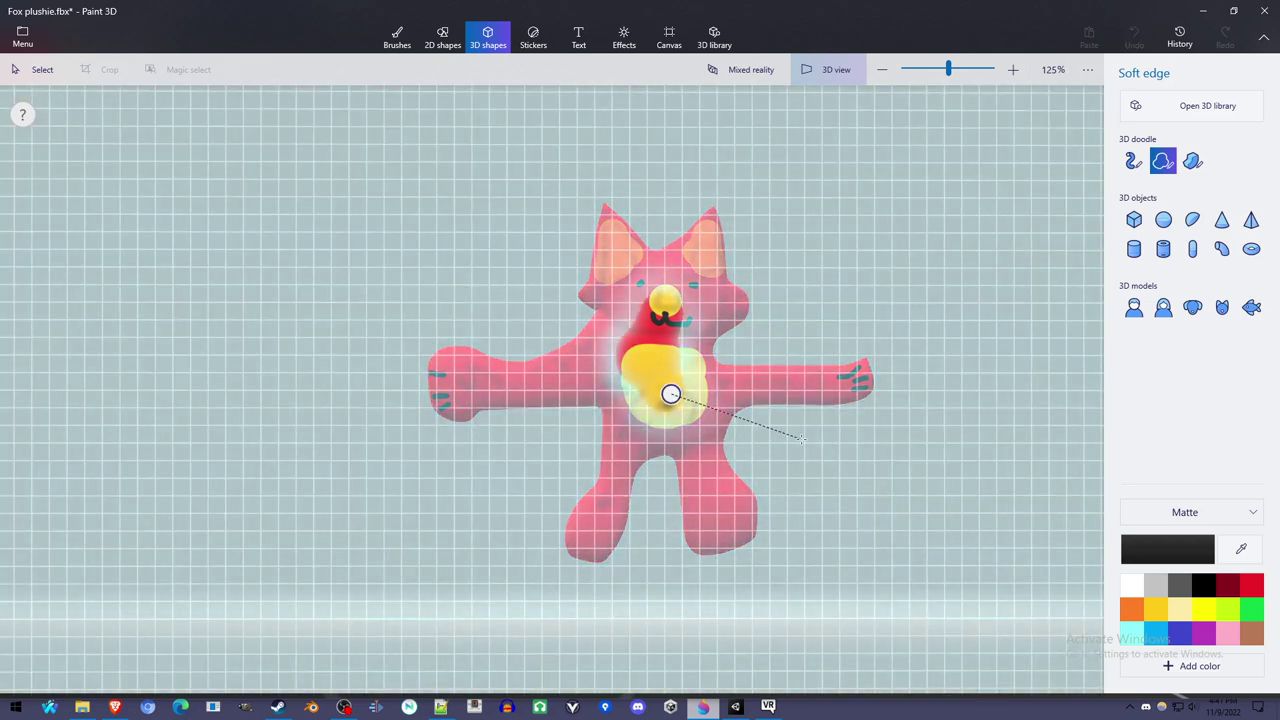
pyautogui.press('Escape')
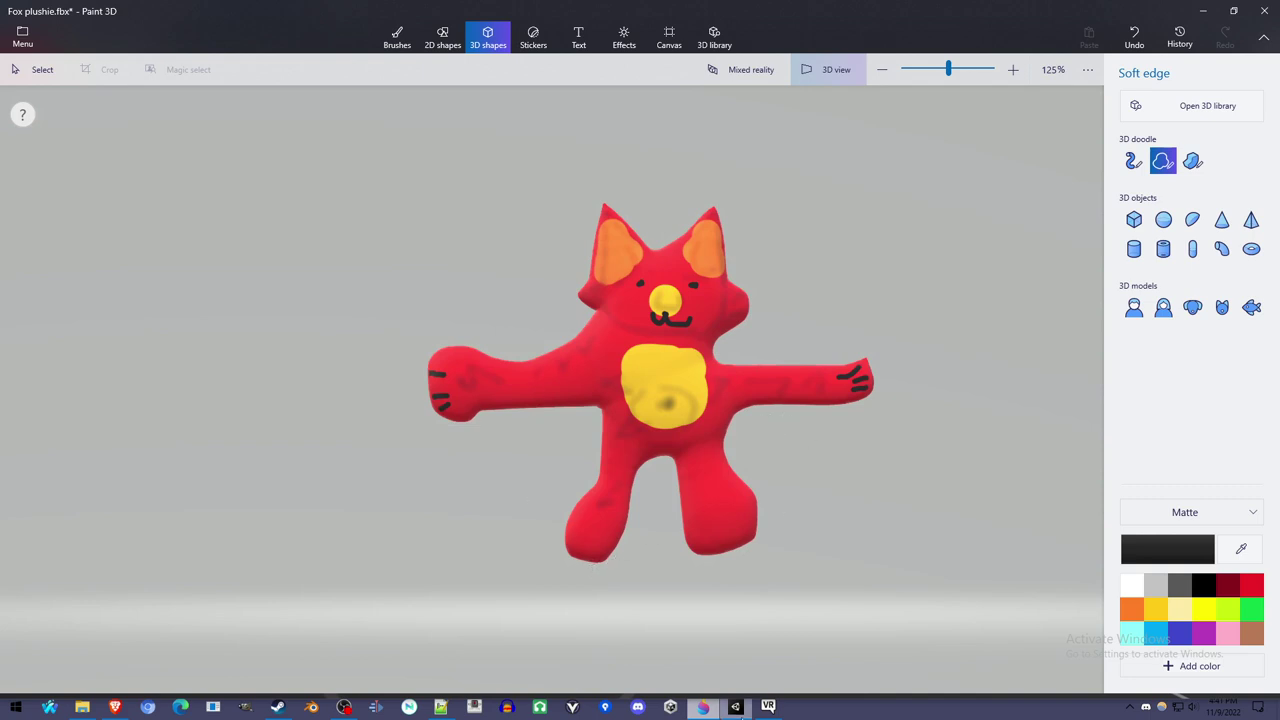
pyautogui.click(115, 707)
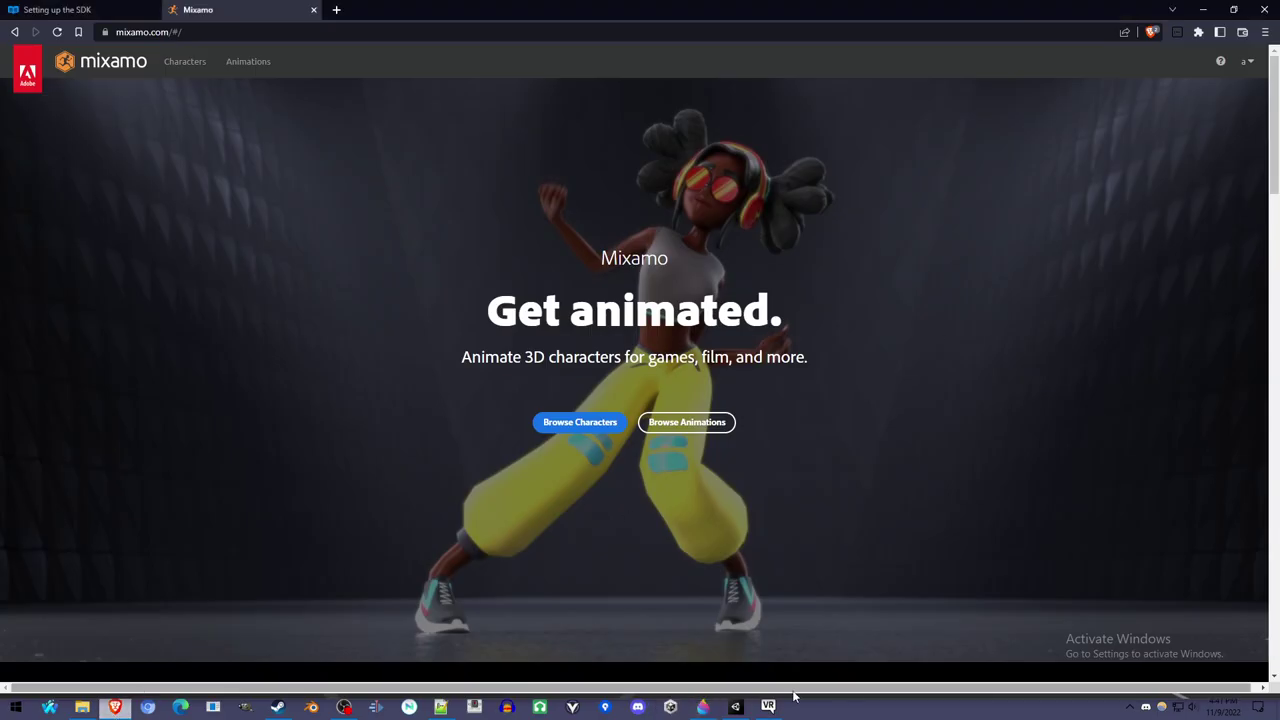
pyautogui.click(737, 708)
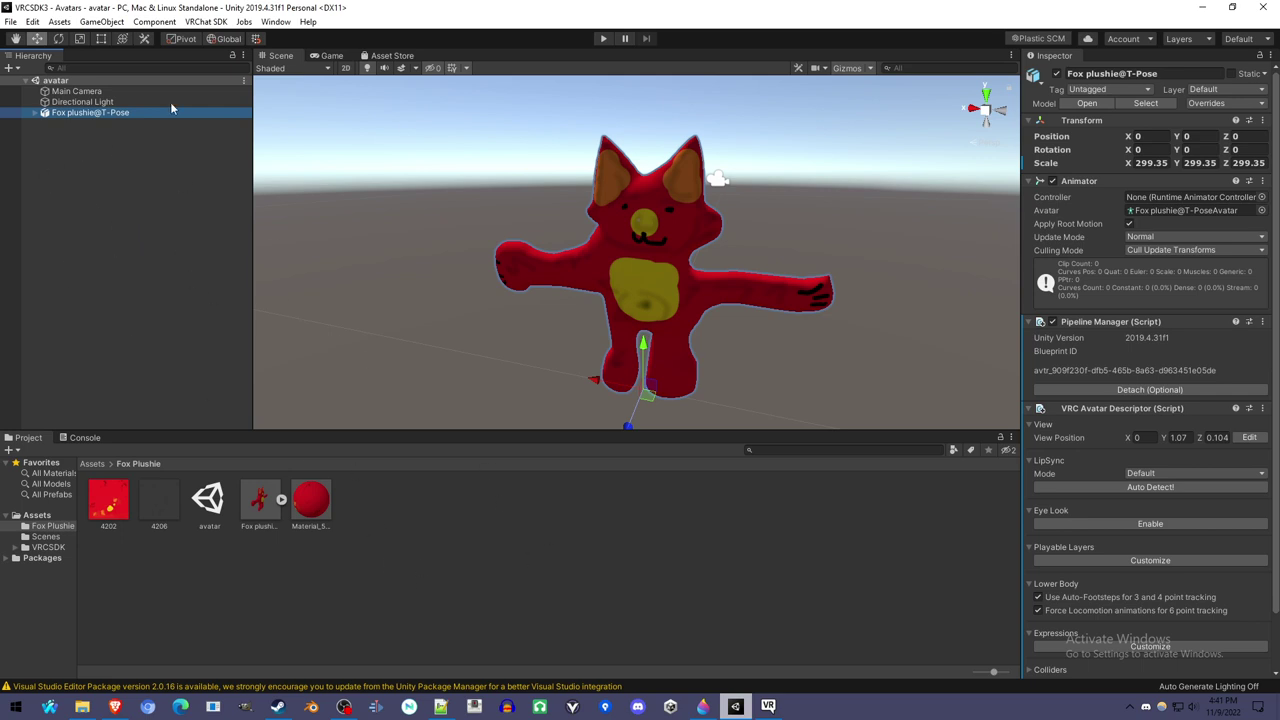
# Step: Bring VRChat forward to see the red fox plushie avatar in the grid room
pyautogui.click(768, 706)
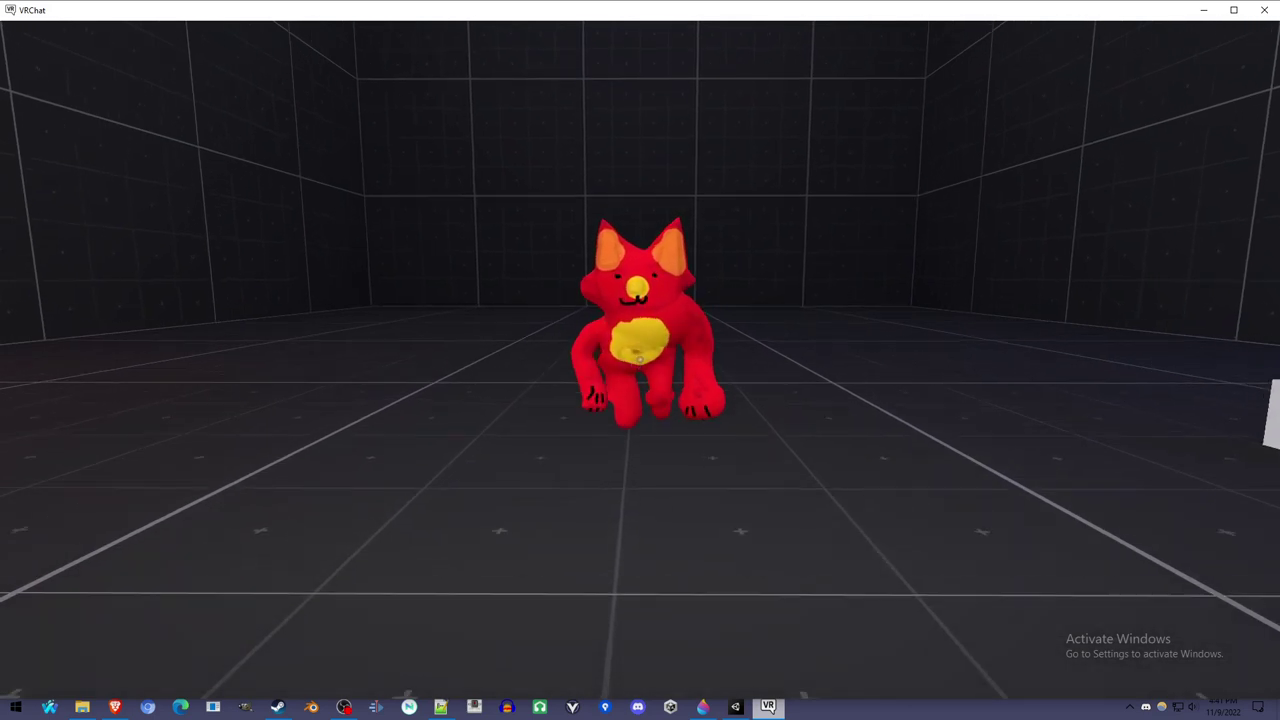
# Step: Play the Dance emote on the fox avatar from the Action Menu's Emotes page
pyautogui.press('r')
pyautogui.click(743, 530)
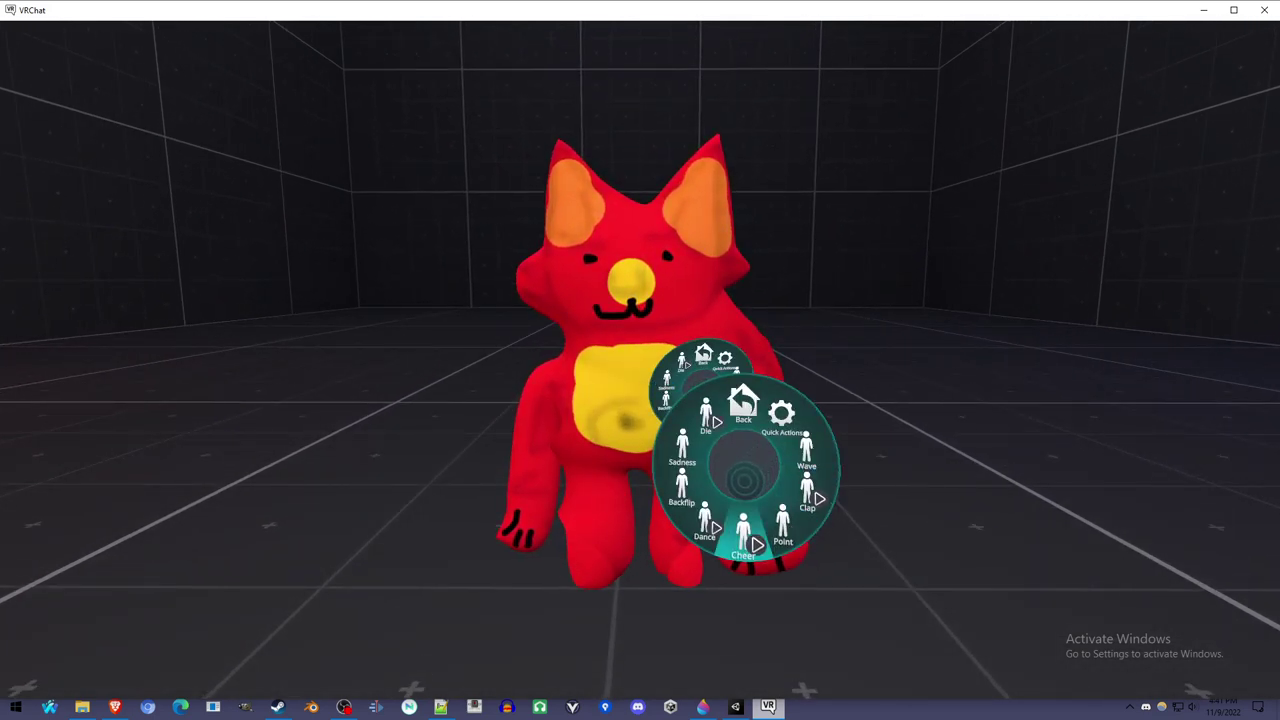
pyautogui.click(705, 520)
pyautogui.press('r')
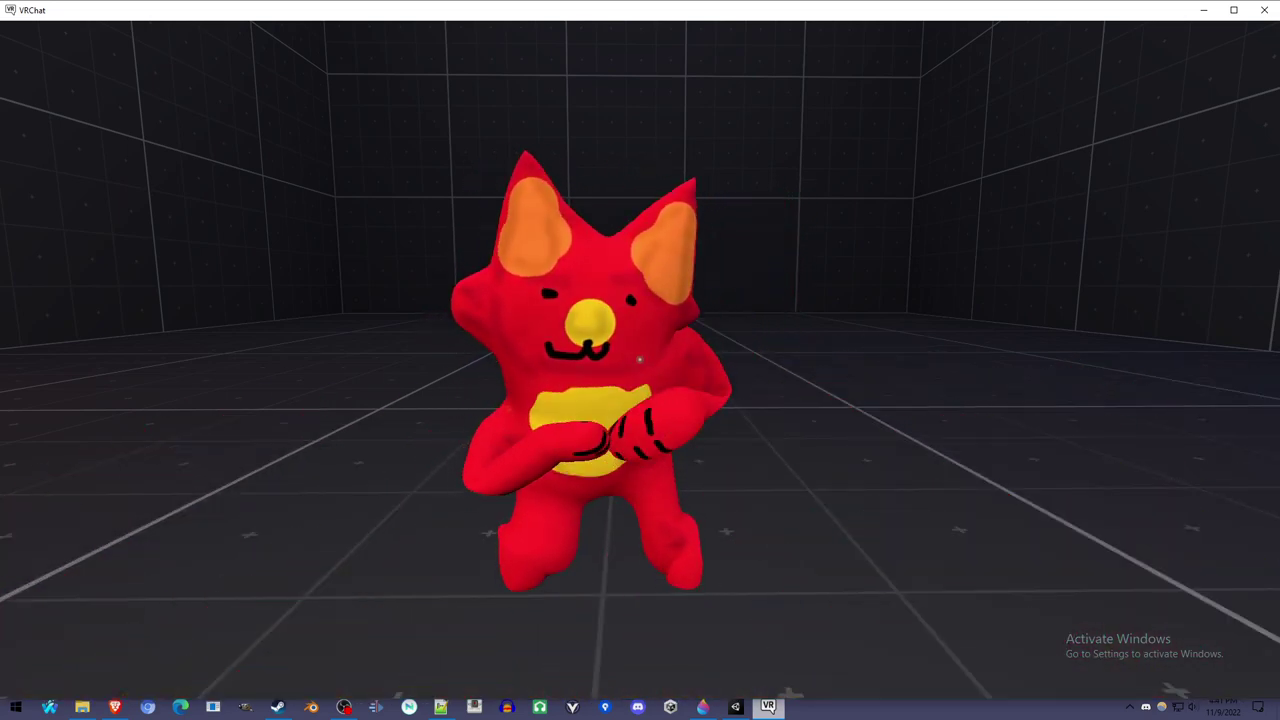
# Step: Close the menu and walk backward then forward to watch the fox move
pyautogui.press('r')
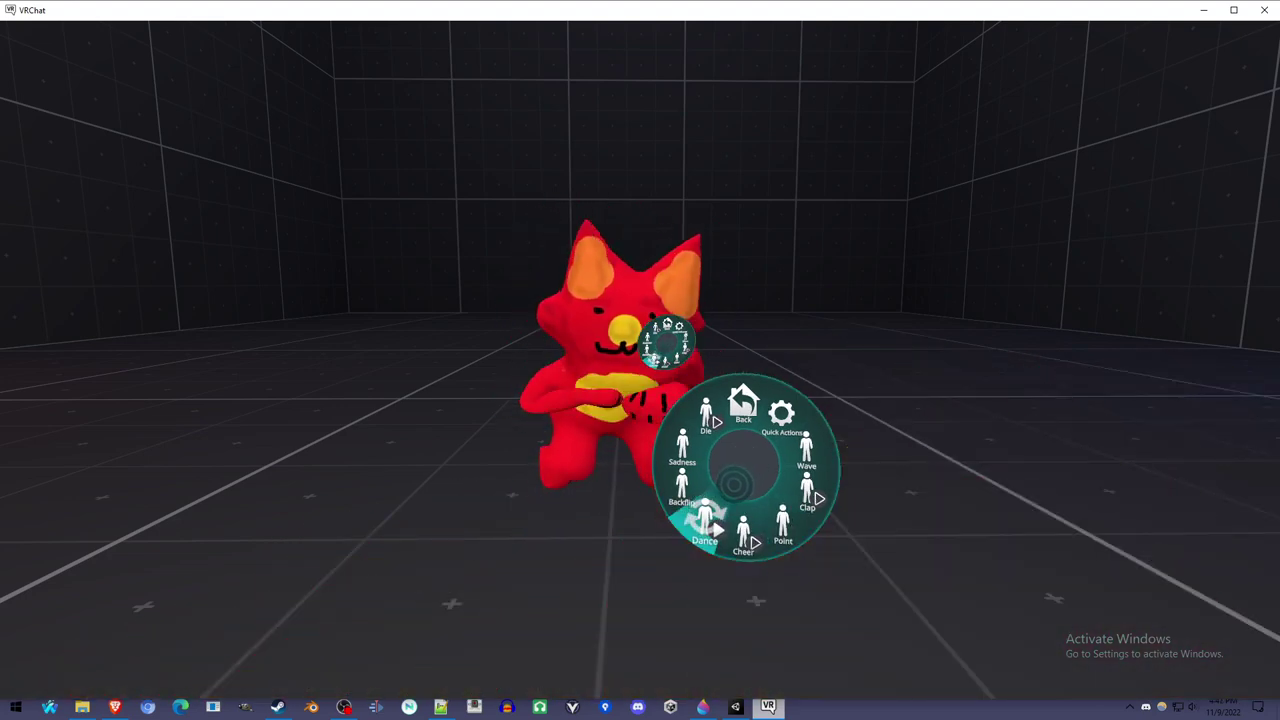
pyautogui.press('r')
pyautogui.press('s')
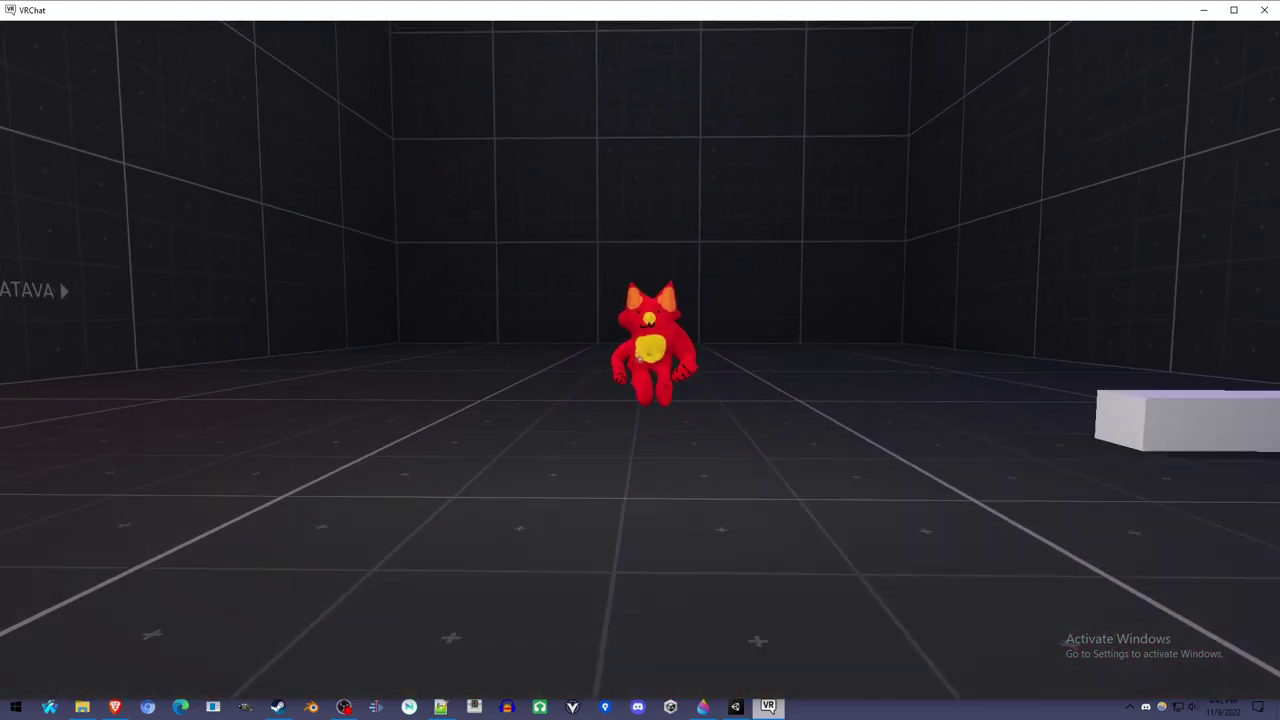
pyautogui.press('w')
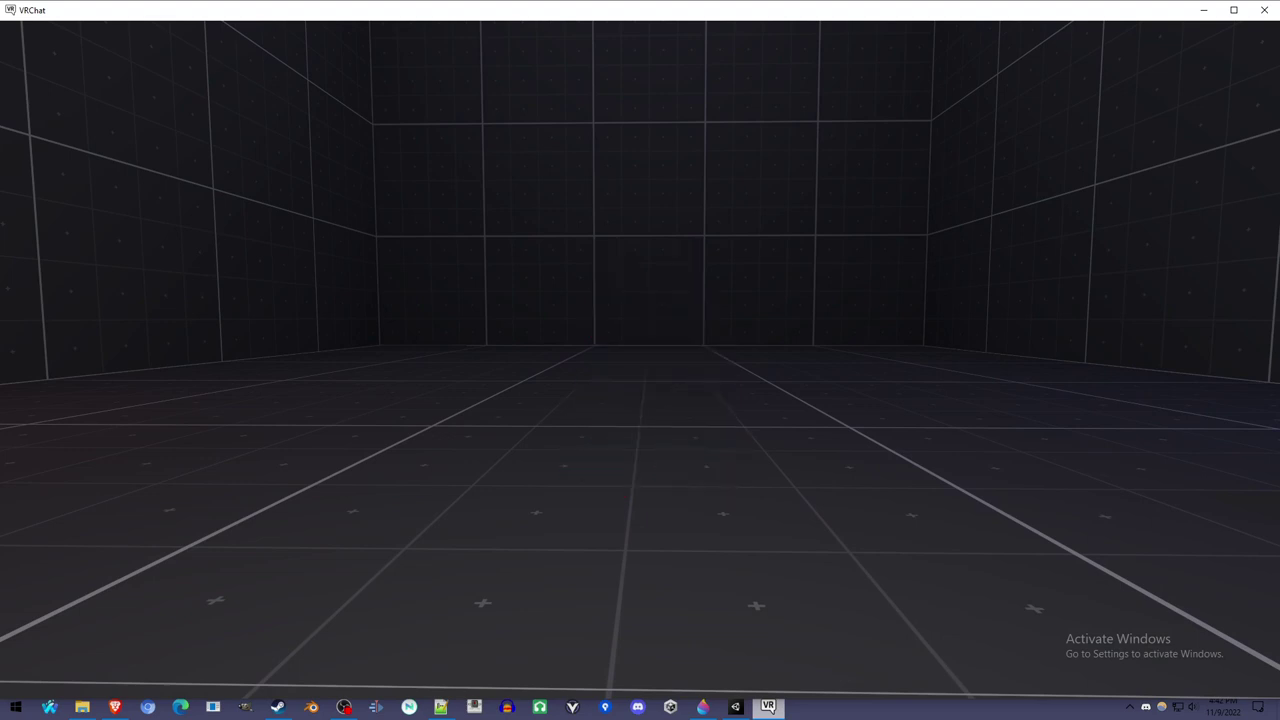
# Step: Back in Paint 3D, start a New project and choose Don't save for the fox plushie
pyautogui.click(703, 706)
pyautogui.click(25, 40)
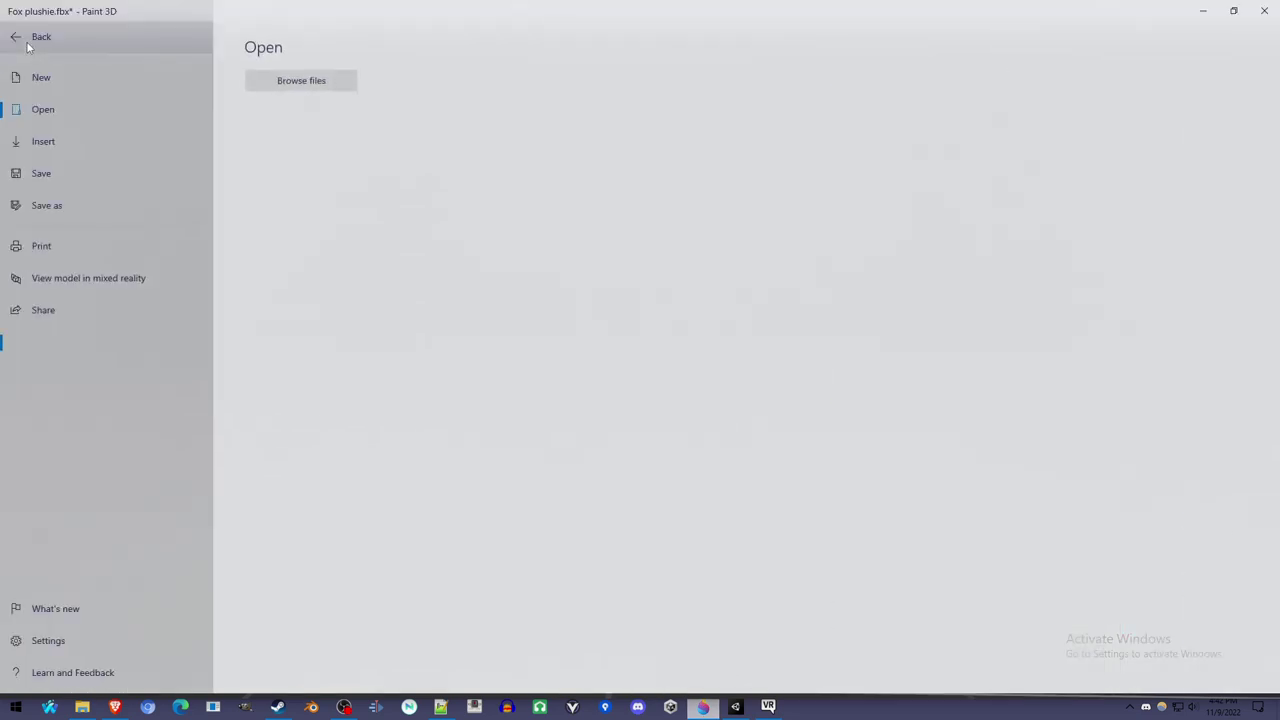
pyautogui.click(62, 32)
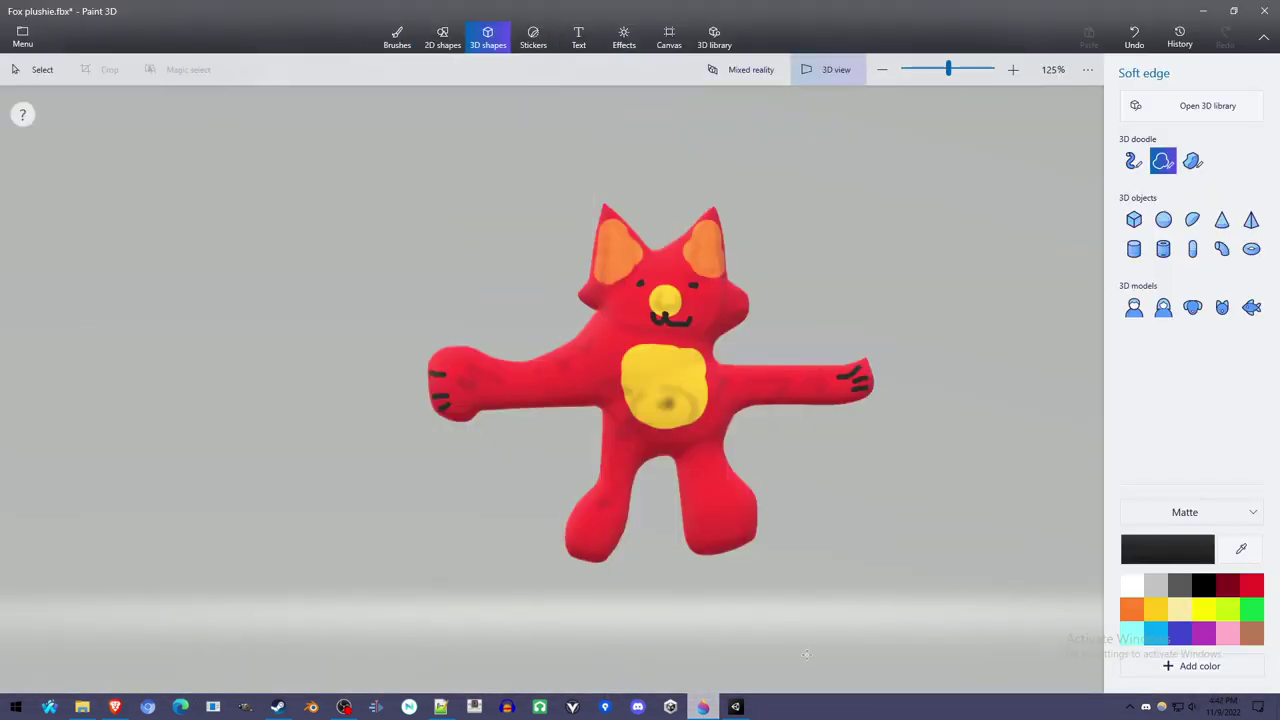
pyautogui.moveTo(703, 706)
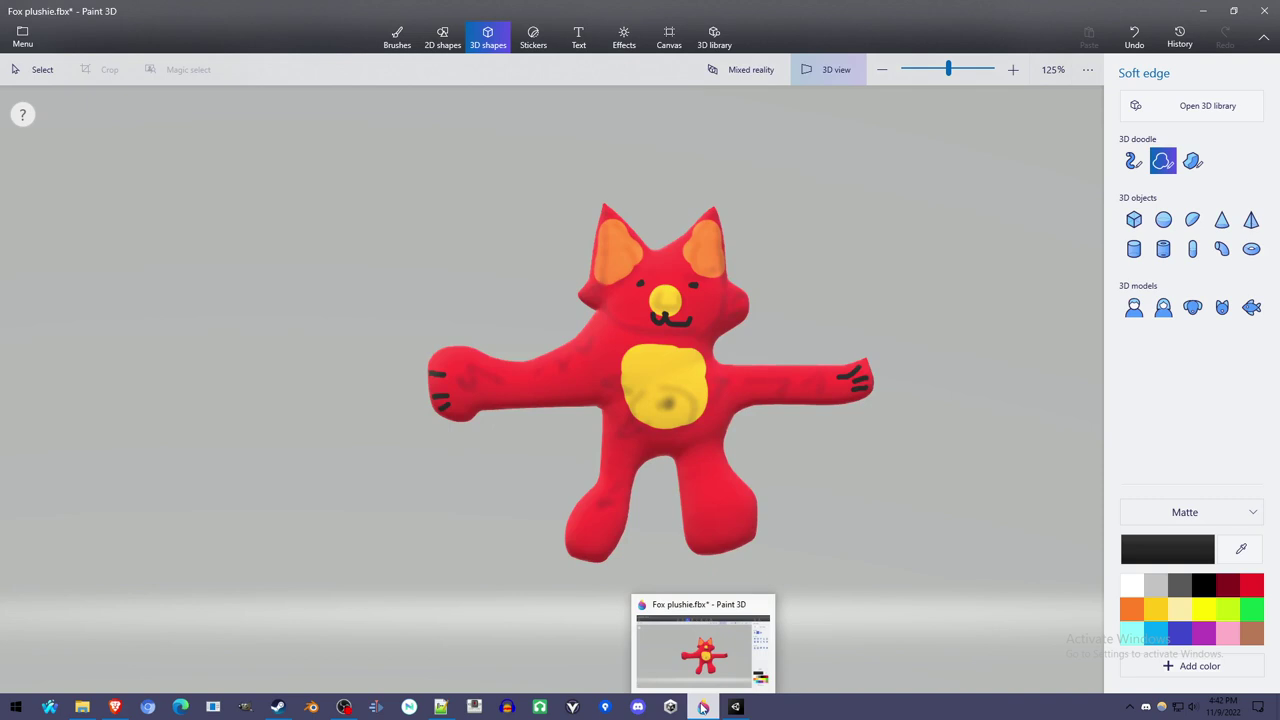
pyautogui.click(36, 42)
pyautogui.click(76, 75)
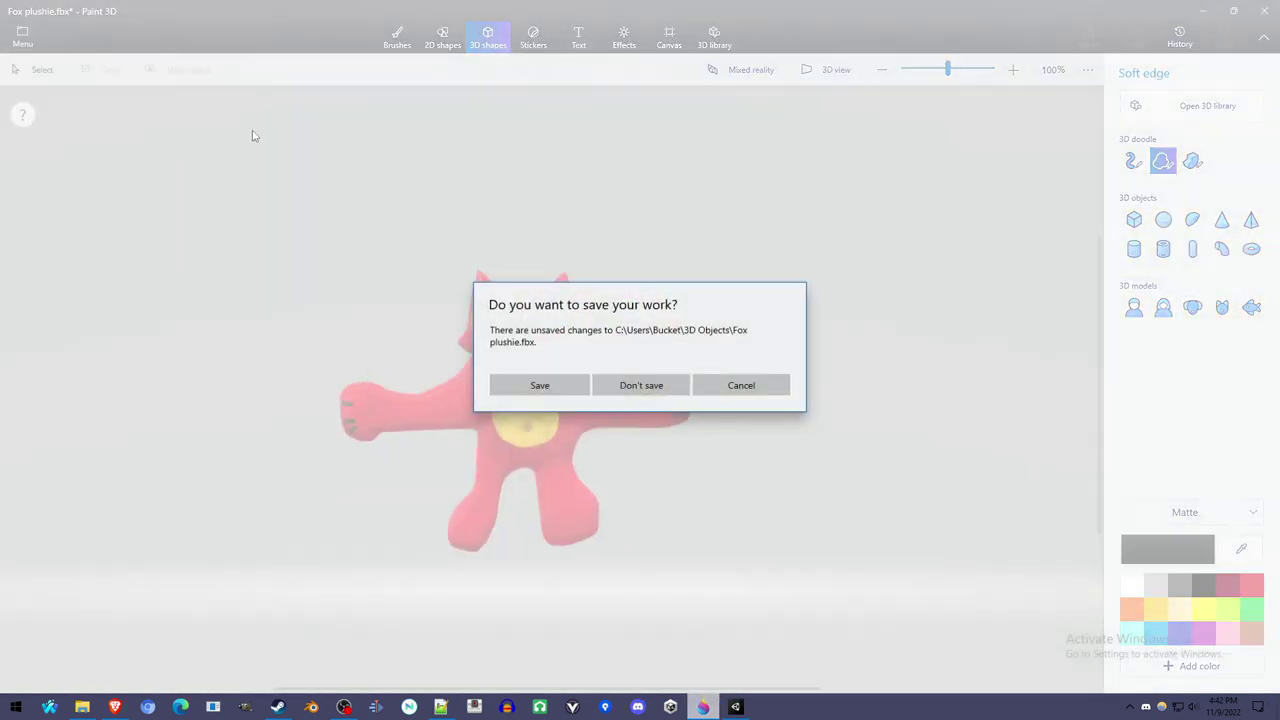
pyautogui.click(641, 388)
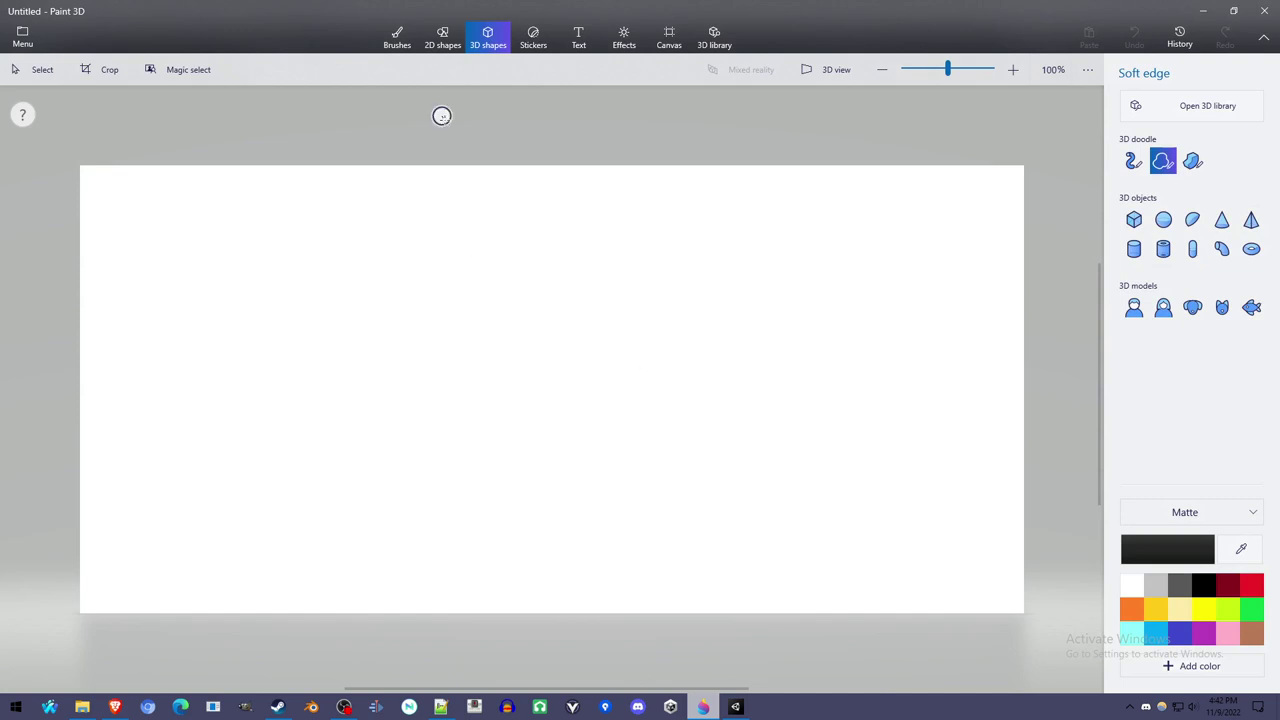
pyautogui.click(392, 36)
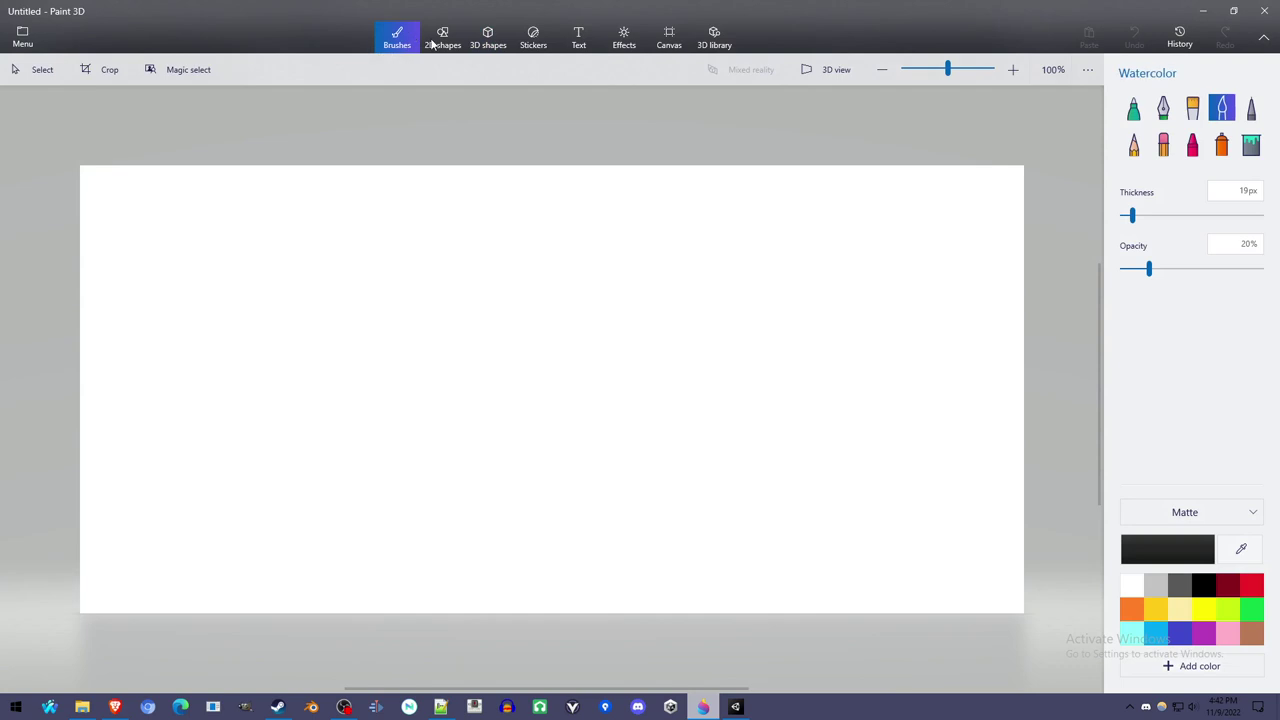
pyautogui.click(489, 44)
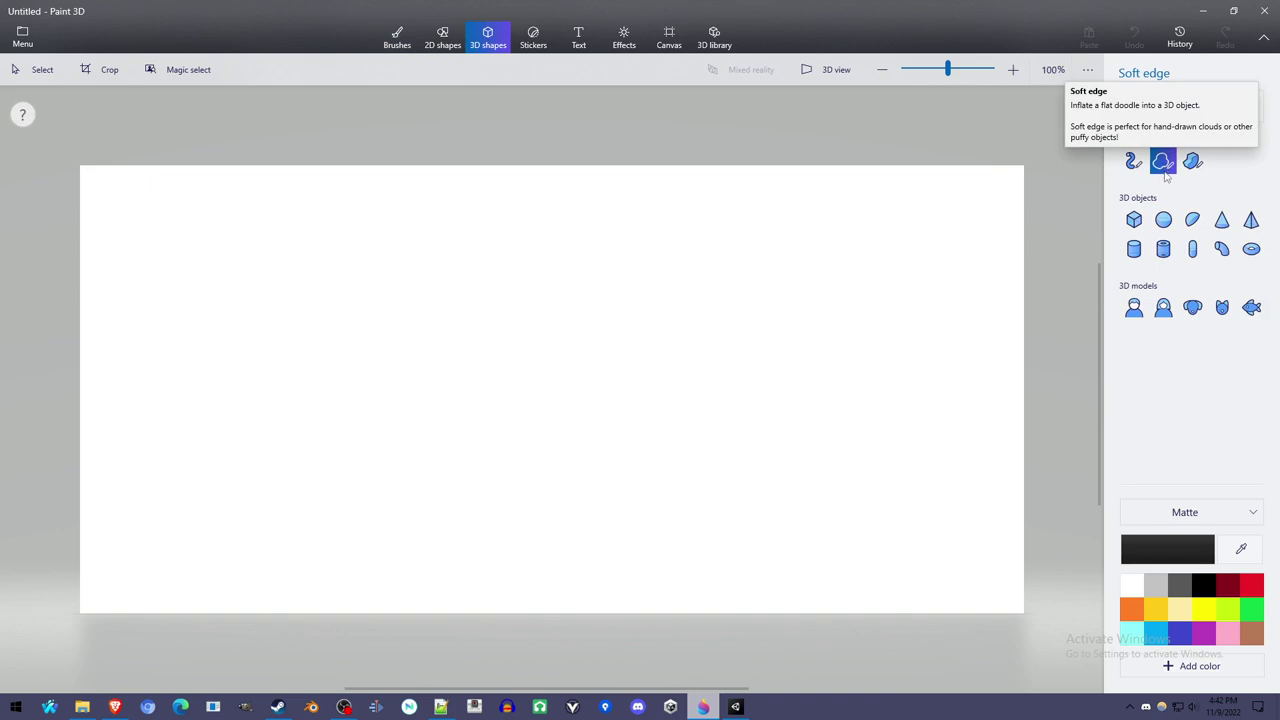
pyautogui.click(1135, 313)
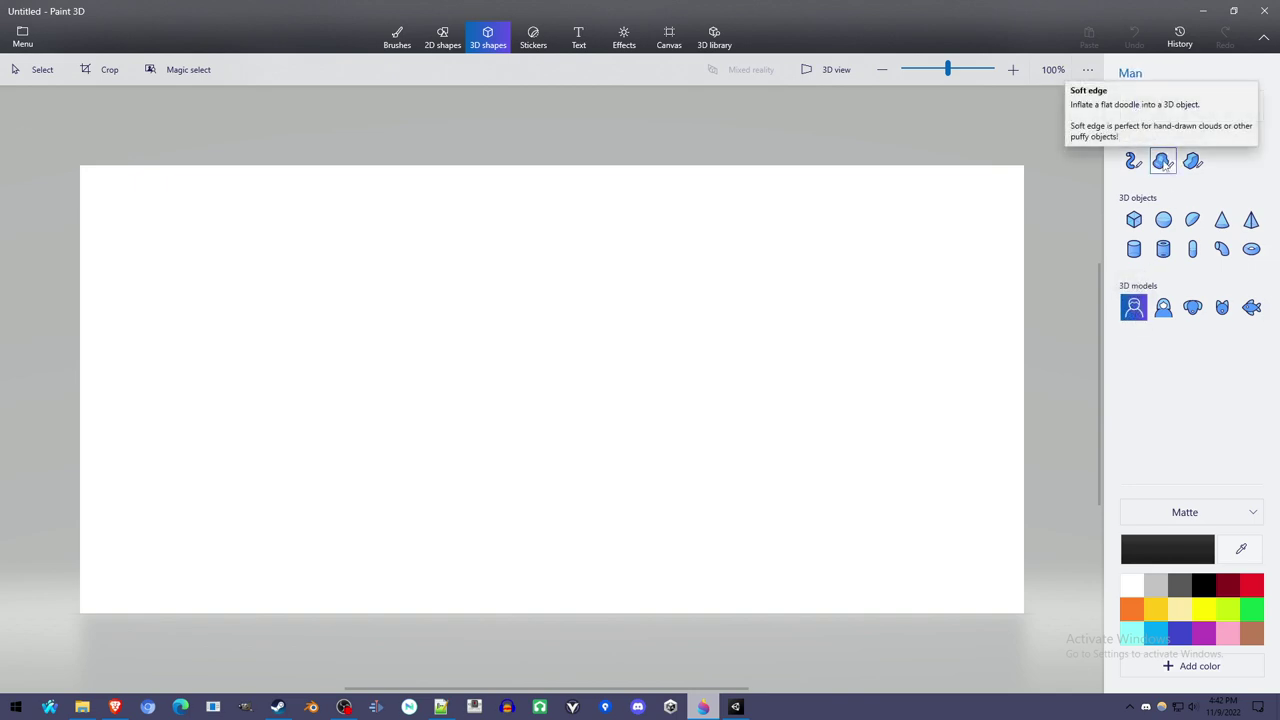
pyautogui.click(1163, 307)
pyautogui.click(797, 524)
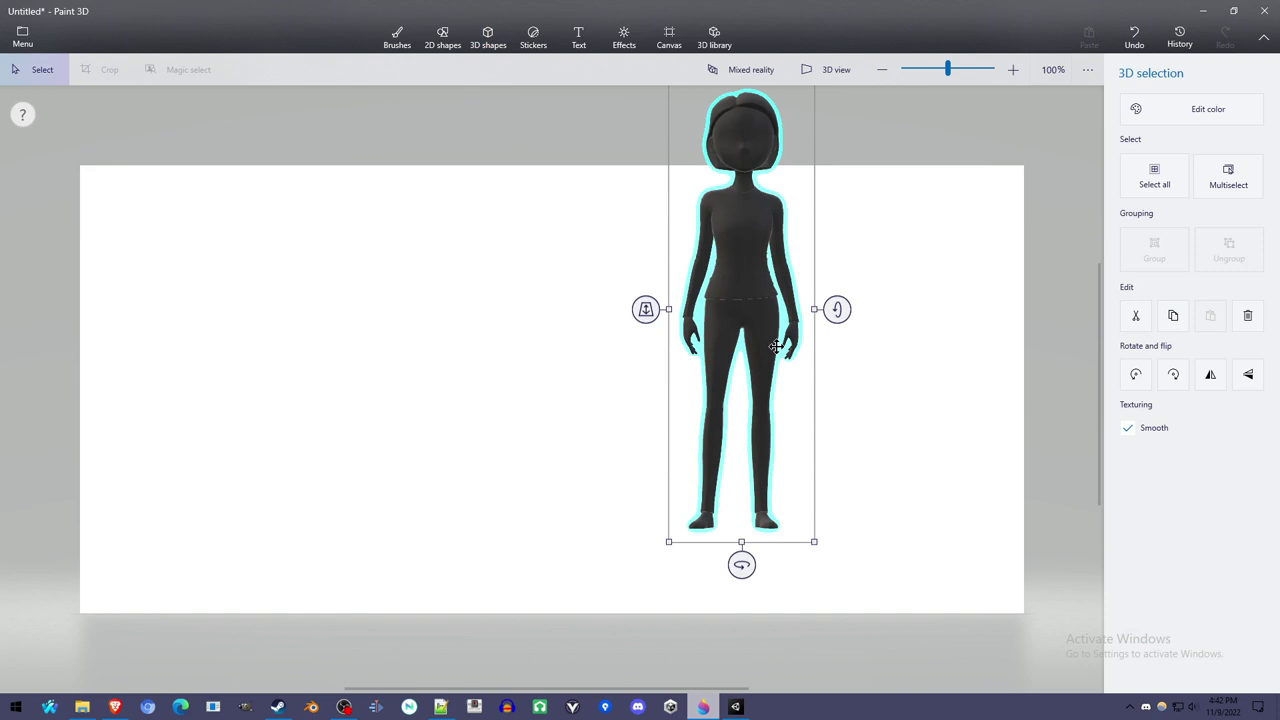
pyautogui.press('Delete')
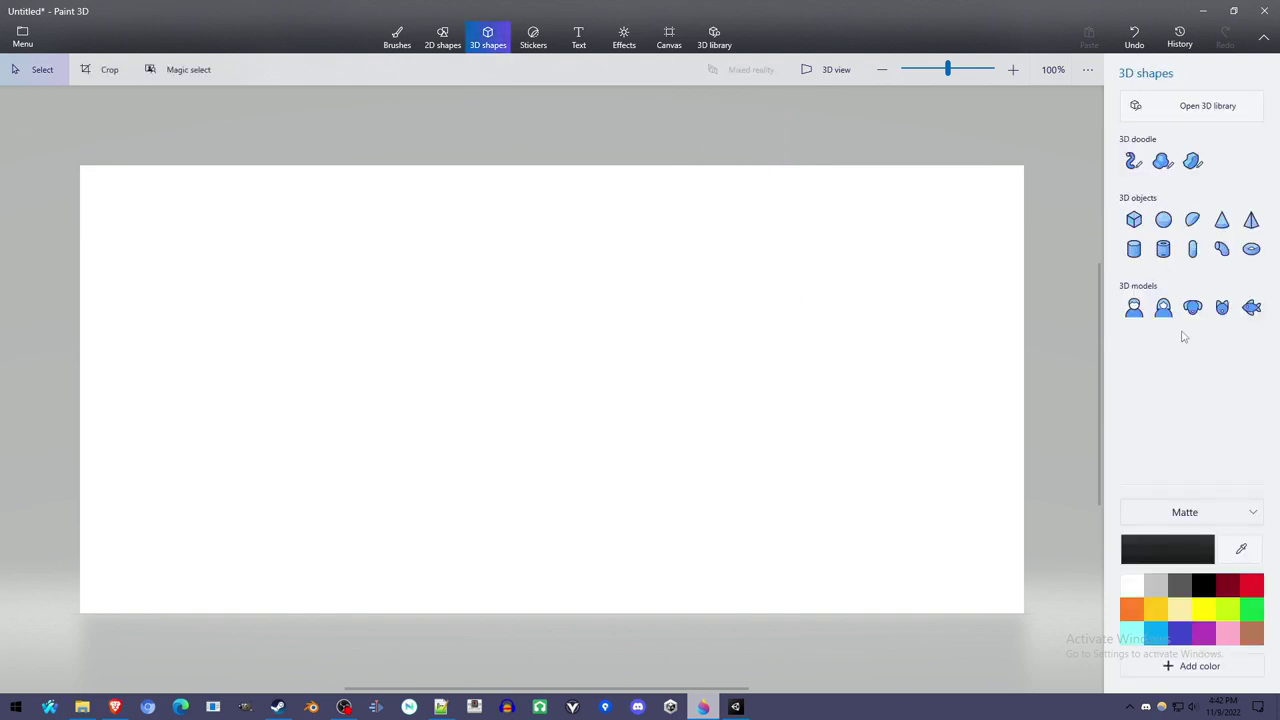
pyautogui.click(1163, 308)
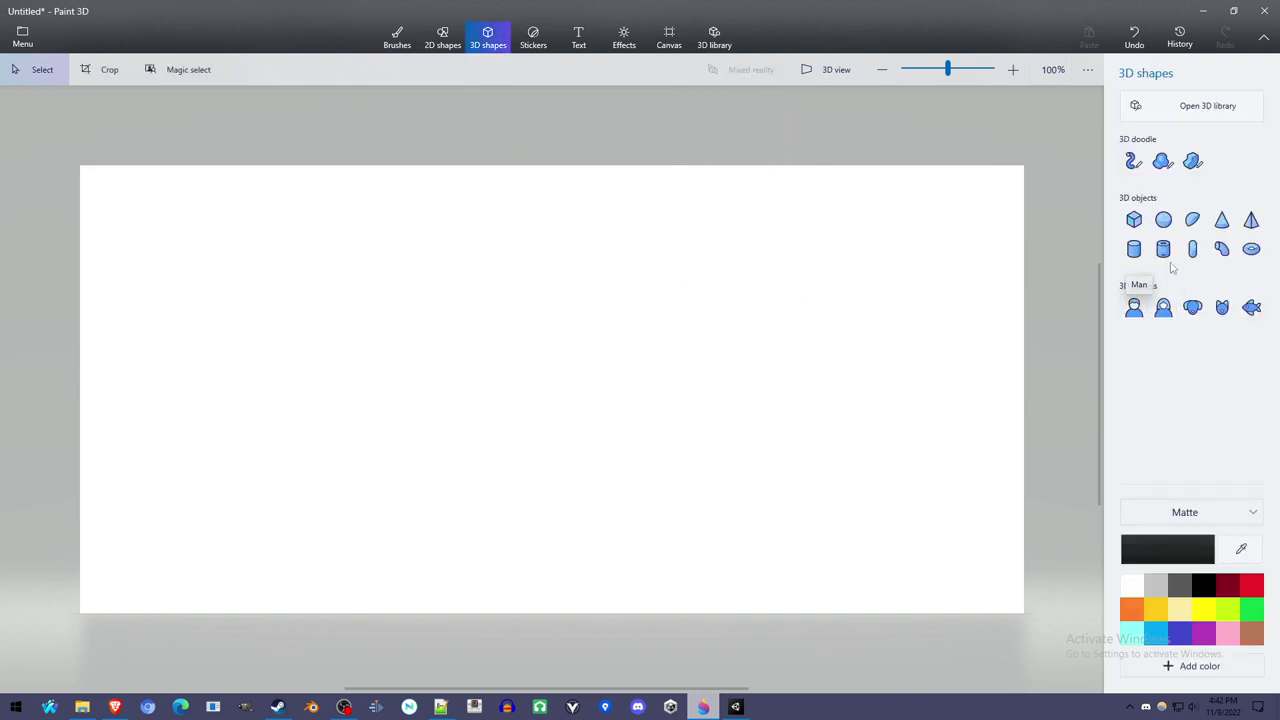
pyautogui.click(1163, 161)
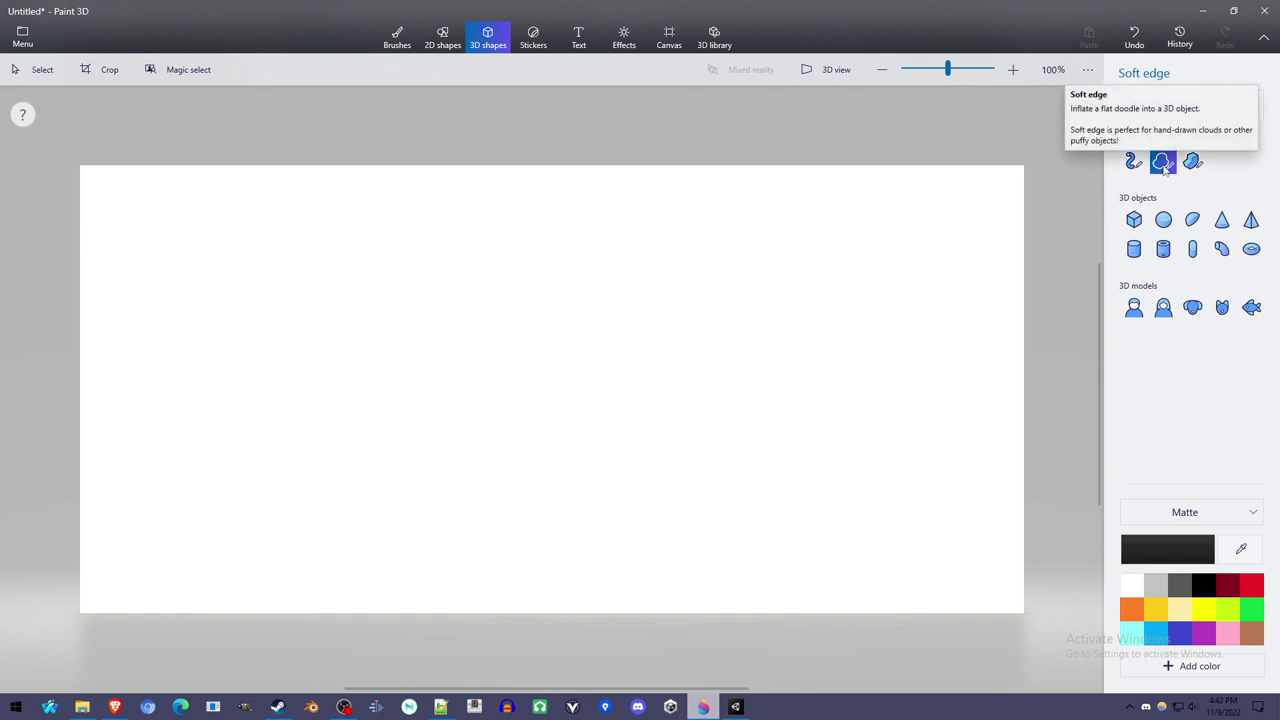
# Step: Trace a closed soft-edge doodle around the bear's head, ears, sides and legs to inflate it
pyautogui.click(512, 251)
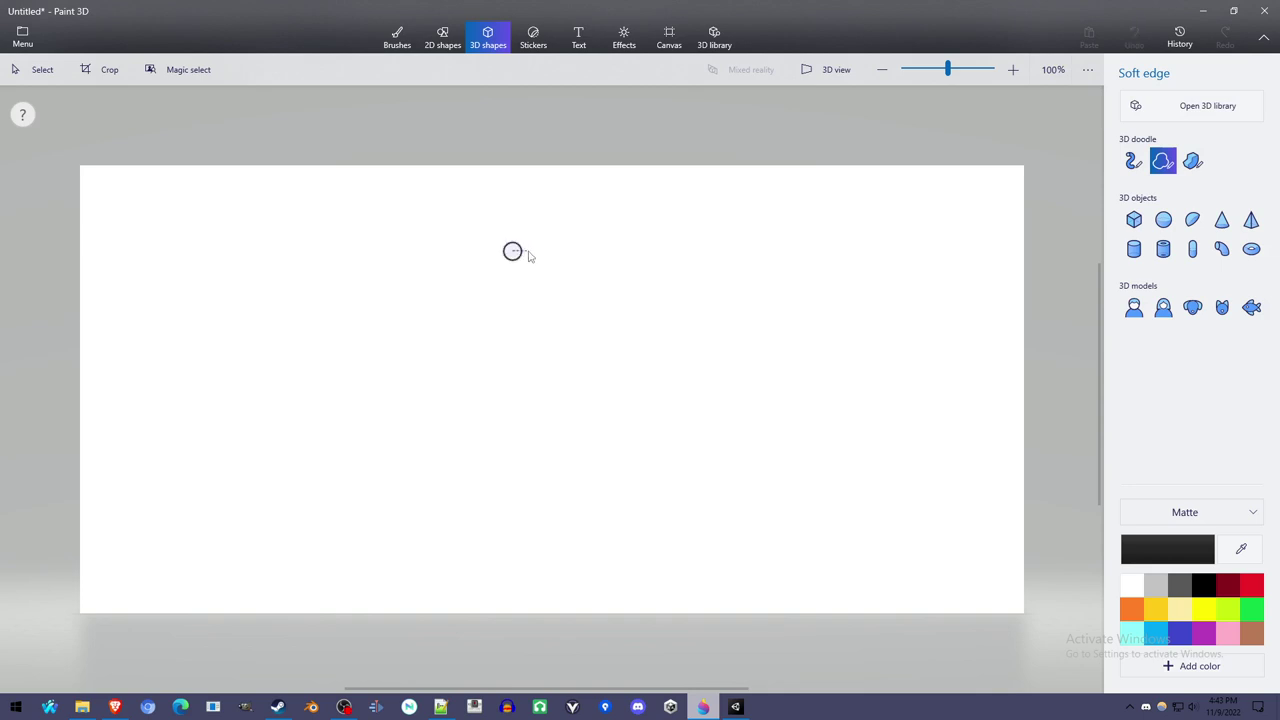
pyautogui.moveTo(545, 254)
pyautogui.mouseDown()
pyautogui.moveTo(600, 226)
pyautogui.moveTo(615, 253)
pyautogui.moveTo(601, 319)
pyautogui.moveTo(665, 340)
pyautogui.moveTo(729, 331)
pyautogui.mouseUp()
pyautogui.moveTo(750, 373)
pyautogui.mouseDown()
pyautogui.moveTo(625, 370)
pyautogui.moveTo(596, 388)
pyautogui.moveTo(606, 467)
pyautogui.moveTo(623, 499)
pyautogui.moveTo(657, 517)
pyautogui.moveTo(643, 534)
pyautogui.moveTo(578, 532)
pyautogui.moveTo(543, 463)
pyautogui.moveTo(506, 529)
pyautogui.moveTo(442, 530)
pyautogui.moveTo(436, 516)
pyautogui.moveTo(493, 422)
pyautogui.mouseUp()
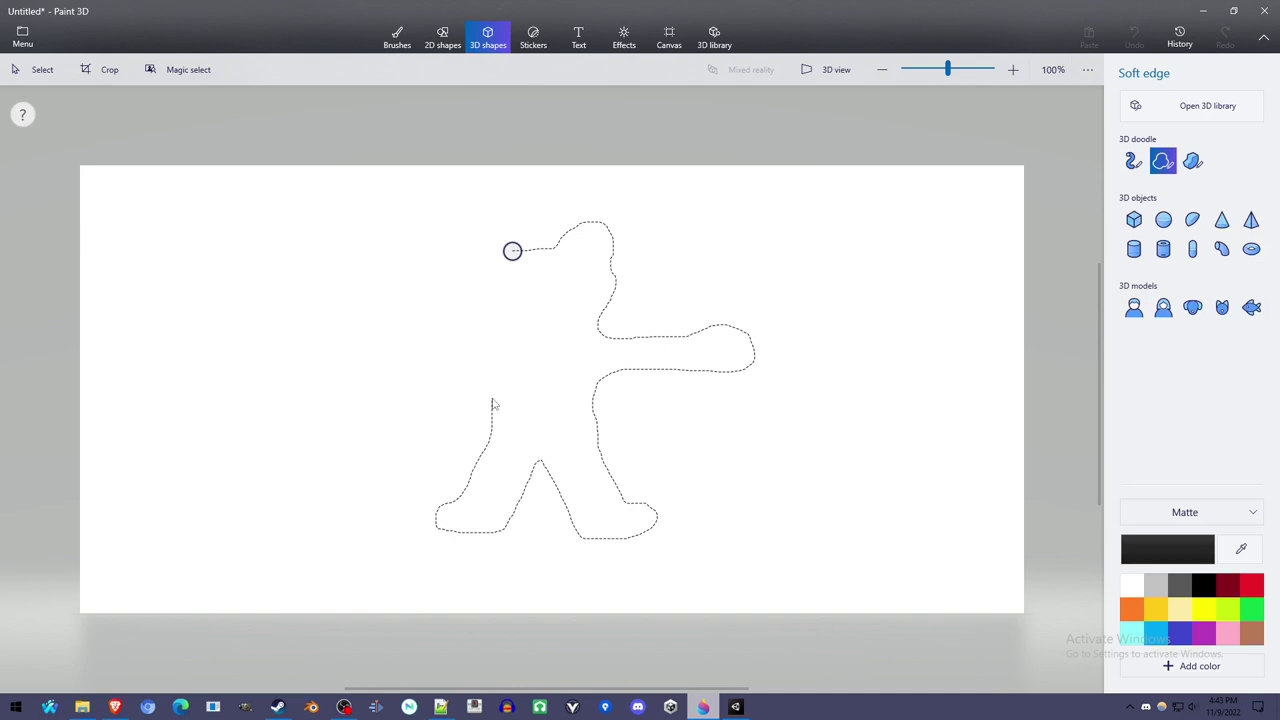
pyautogui.moveTo(469, 389)
pyautogui.mouseDown()
pyautogui.moveTo(400, 387)
pyautogui.moveTo(376, 408)
pyautogui.moveTo(351, 379)
pyautogui.moveTo(361, 345)
pyautogui.moveTo(489, 318)
pyautogui.mouseUp()
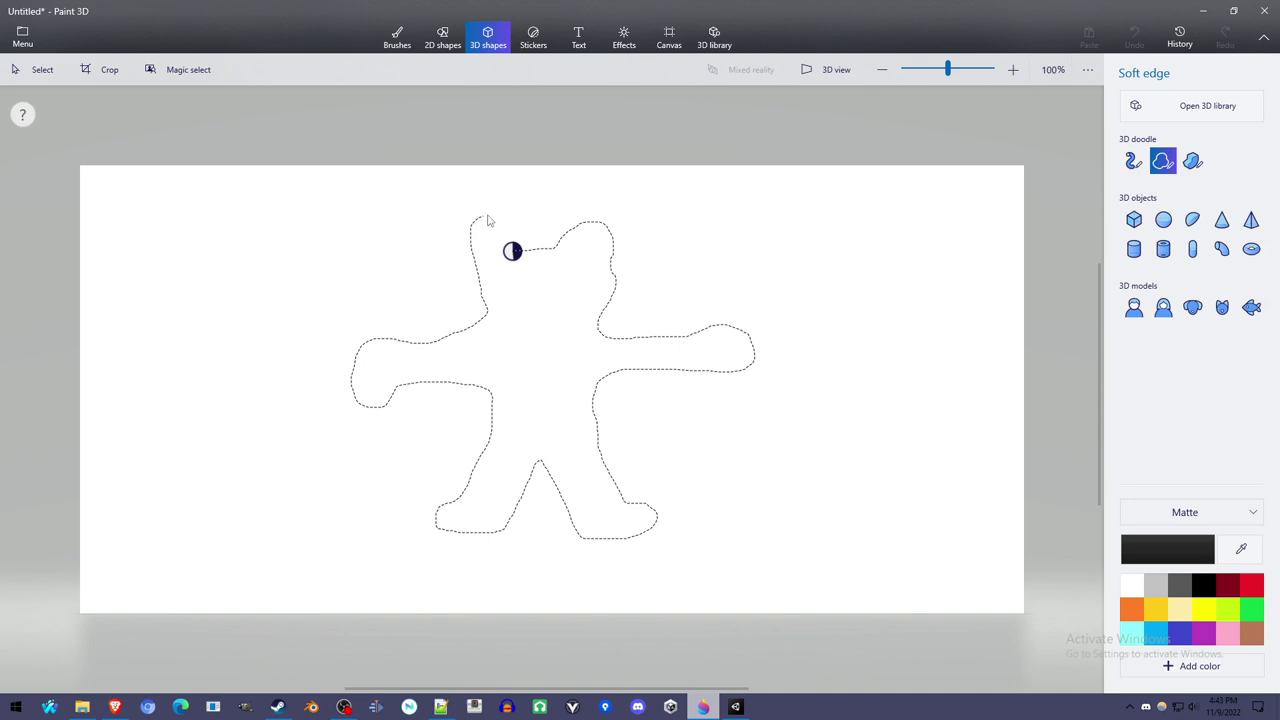
pyautogui.moveTo(489, 221); pyautogui.dragTo(507, 222)
pyautogui.moveTo(512, 251); pyautogui.dragTo(514, 251)
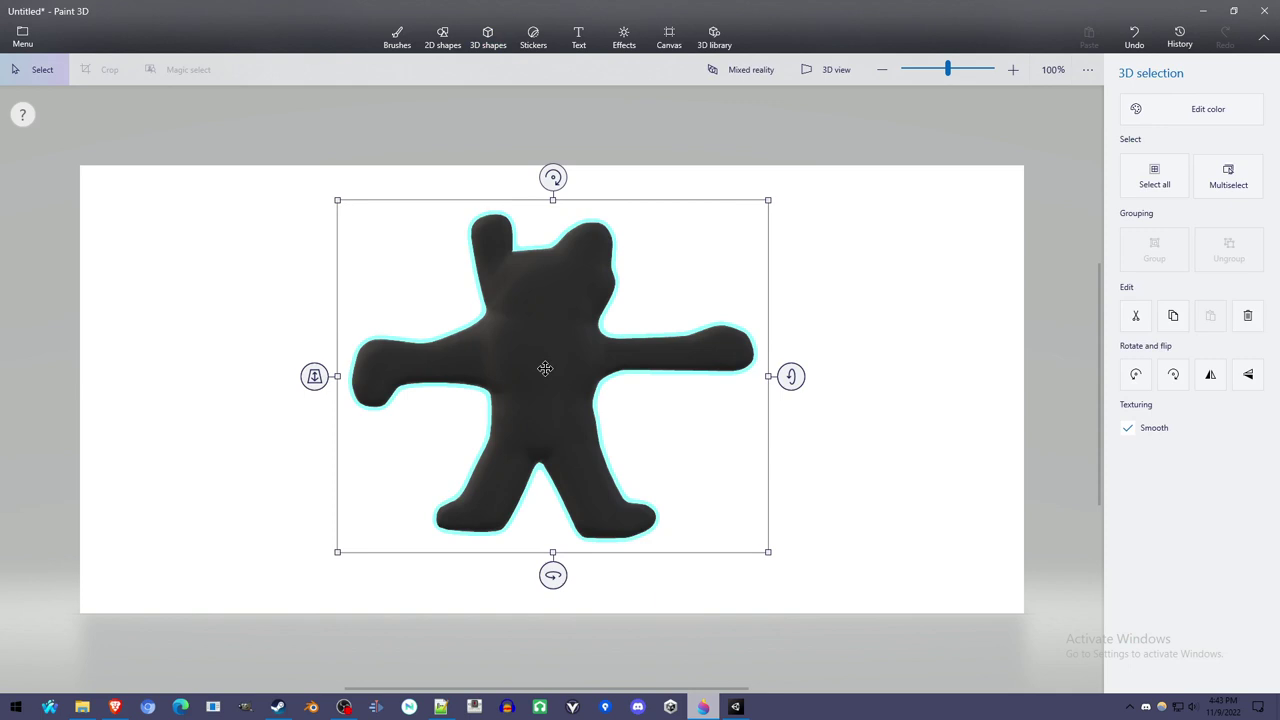
pyautogui.click(826, 72)
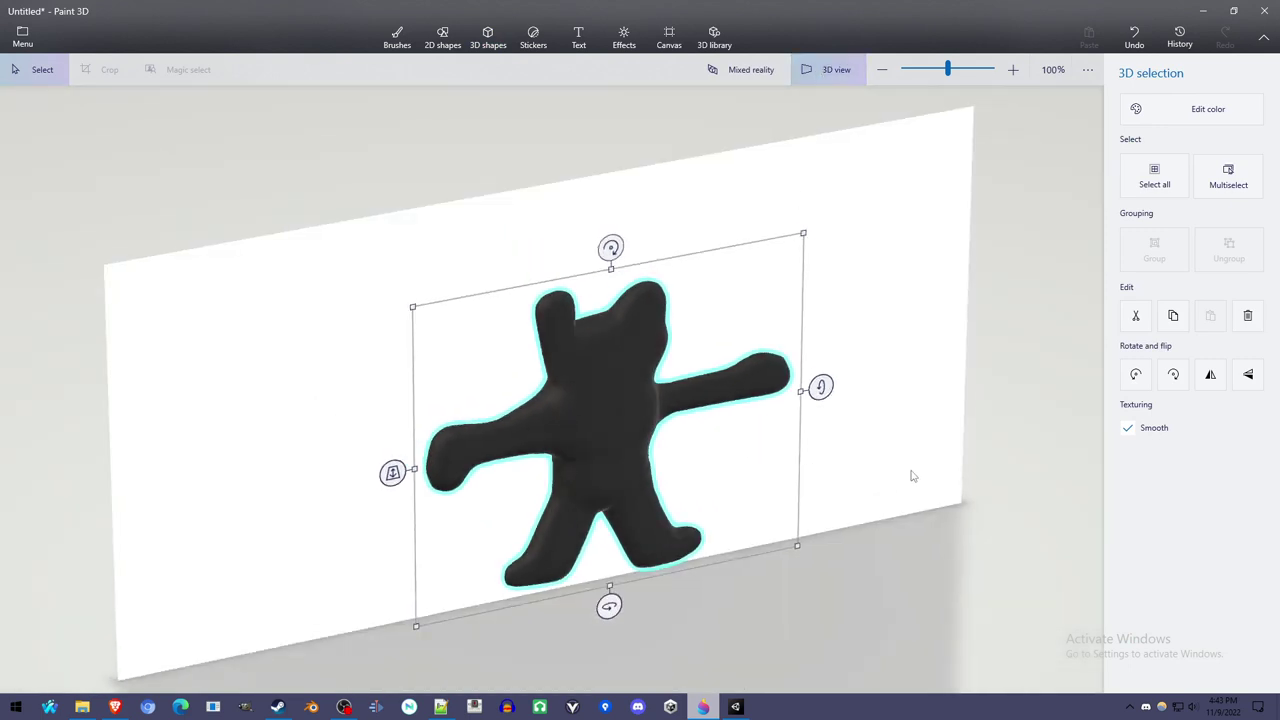
pyautogui.moveTo(868, 505); pyautogui.dragTo(901, 492)
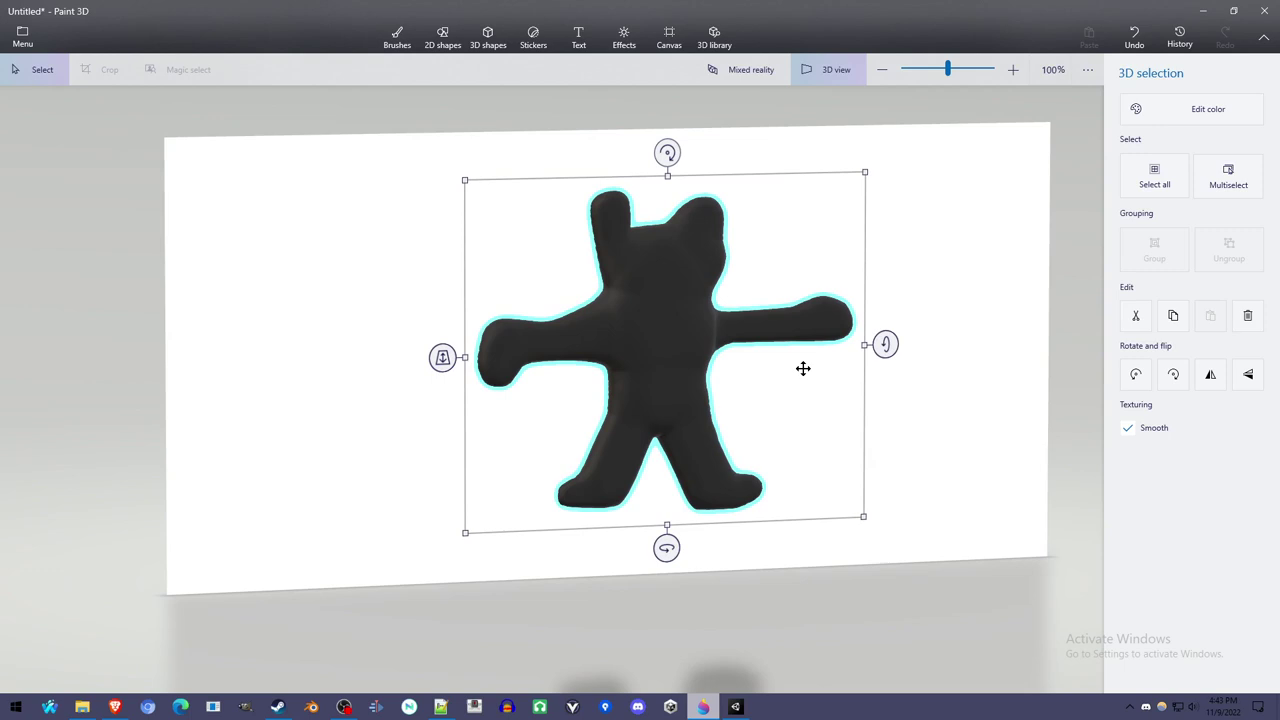
pyautogui.moveTo(804, 368); pyautogui.dragTo(808, 446)
pyautogui.scroll(5, 808, 446)
pyautogui.moveTo(960, 503)
pyautogui.mouseDown()
pyautogui.moveTo(816, 559)
pyautogui.moveTo(749, 569)
pyautogui.moveTo(872, 557)
pyautogui.moveTo(931, 490)
pyautogui.moveTo(958, 497)
pyautogui.mouseUp()
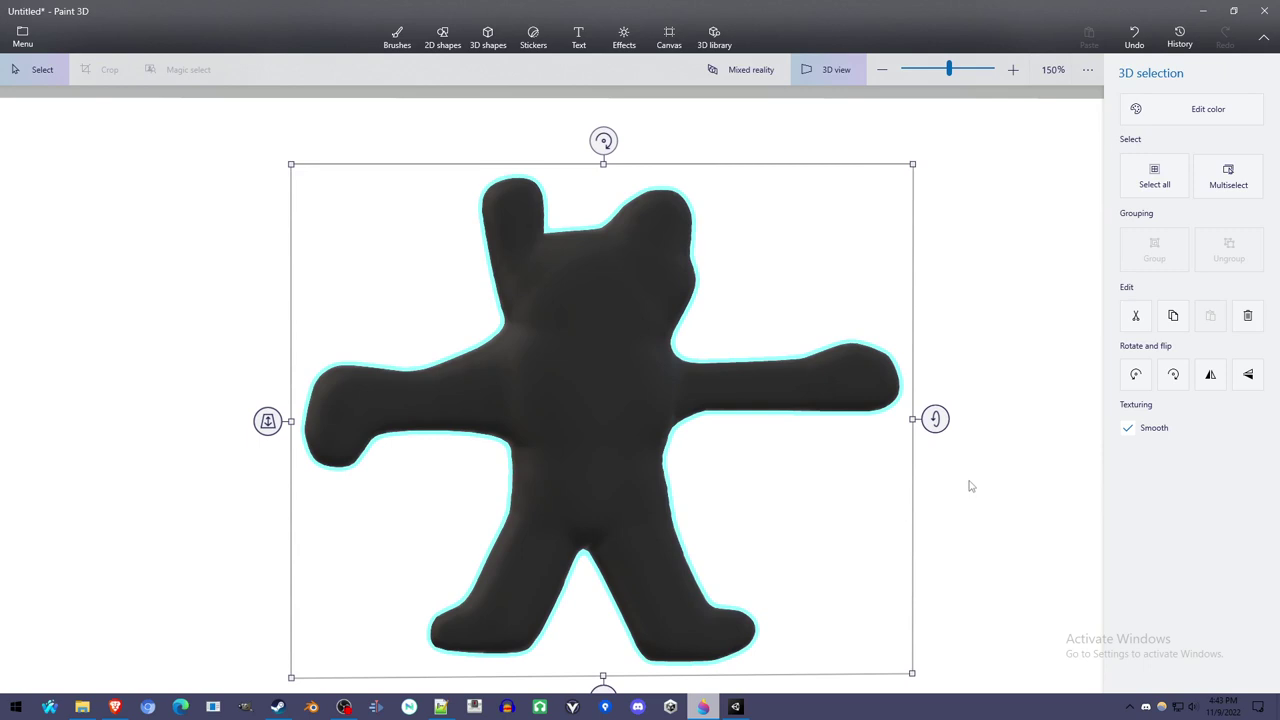
pyautogui.click(975, 495)
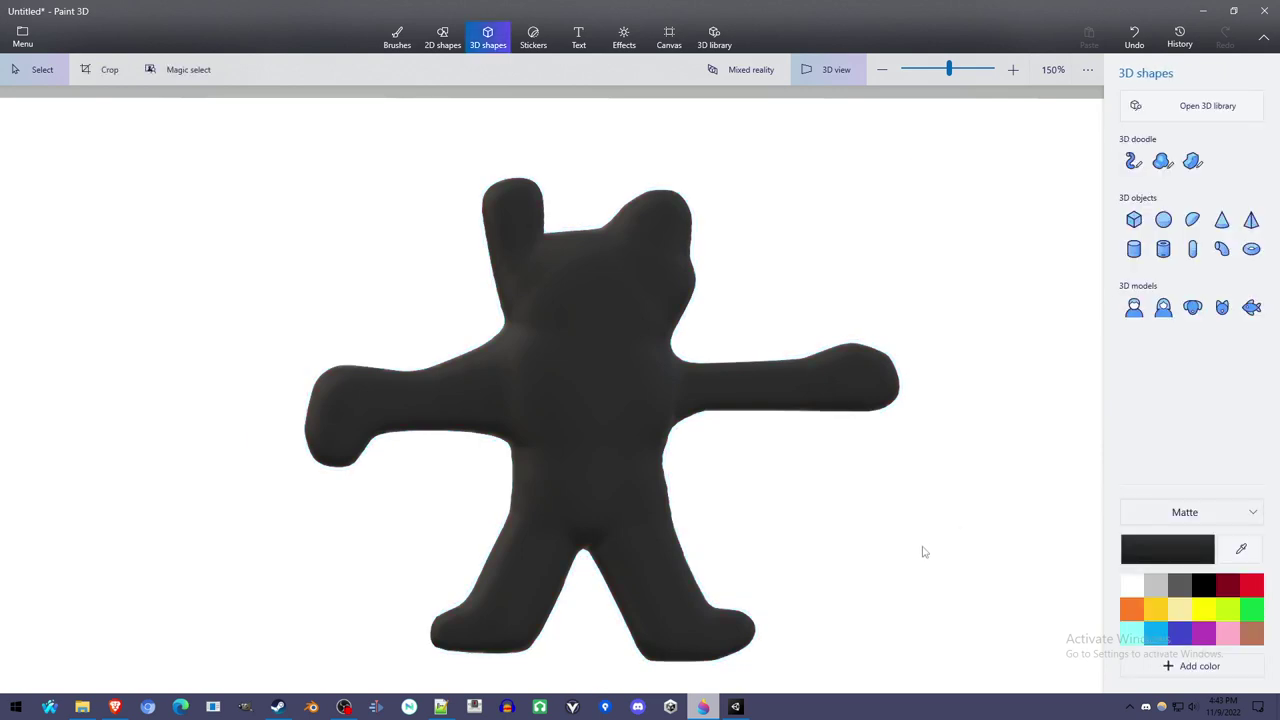
pyautogui.moveTo(923, 552)
pyautogui.mouseDown()
pyautogui.moveTo(726, 611)
pyautogui.moveTo(920, 574)
pyautogui.moveTo(925, 543)
pyautogui.mouseUp()
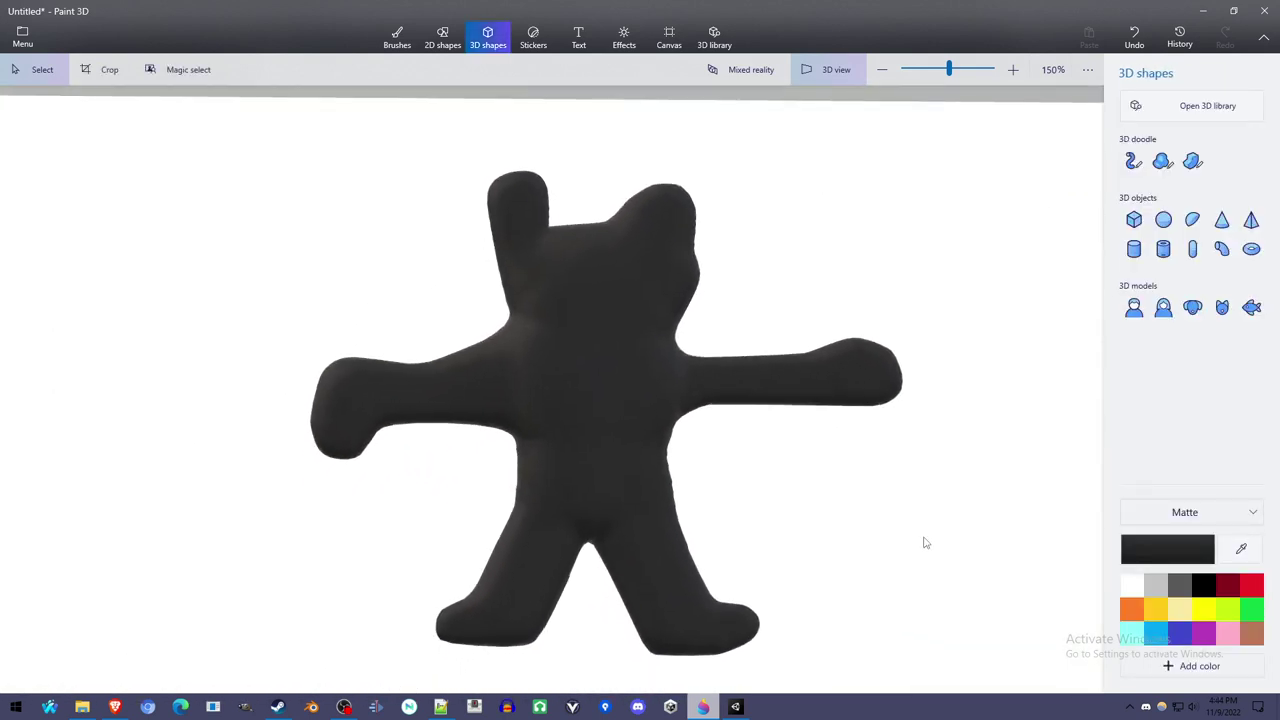
pyautogui.moveTo(806, 466)
pyautogui.mouseDown(button='right')
pyautogui.moveTo(780, 460)
pyautogui.moveTo(790, 463)
pyautogui.mouseUp(button='right')
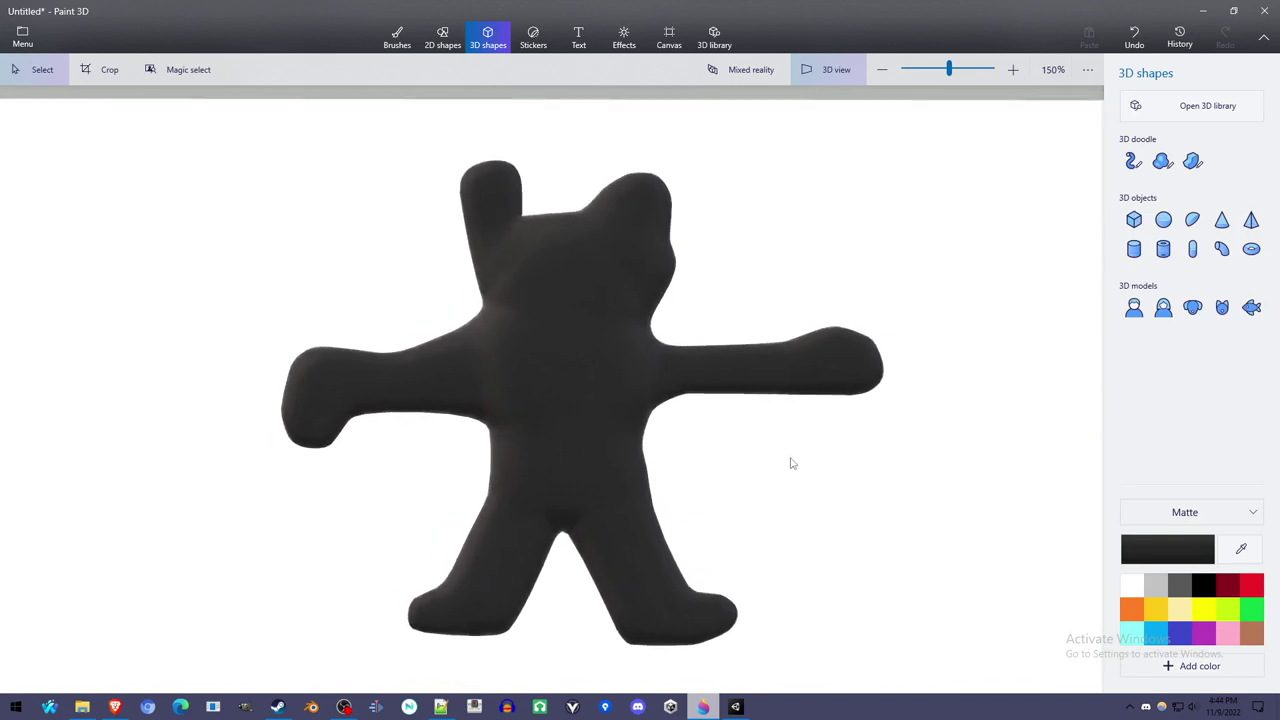
pyautogui.click(398, 38)
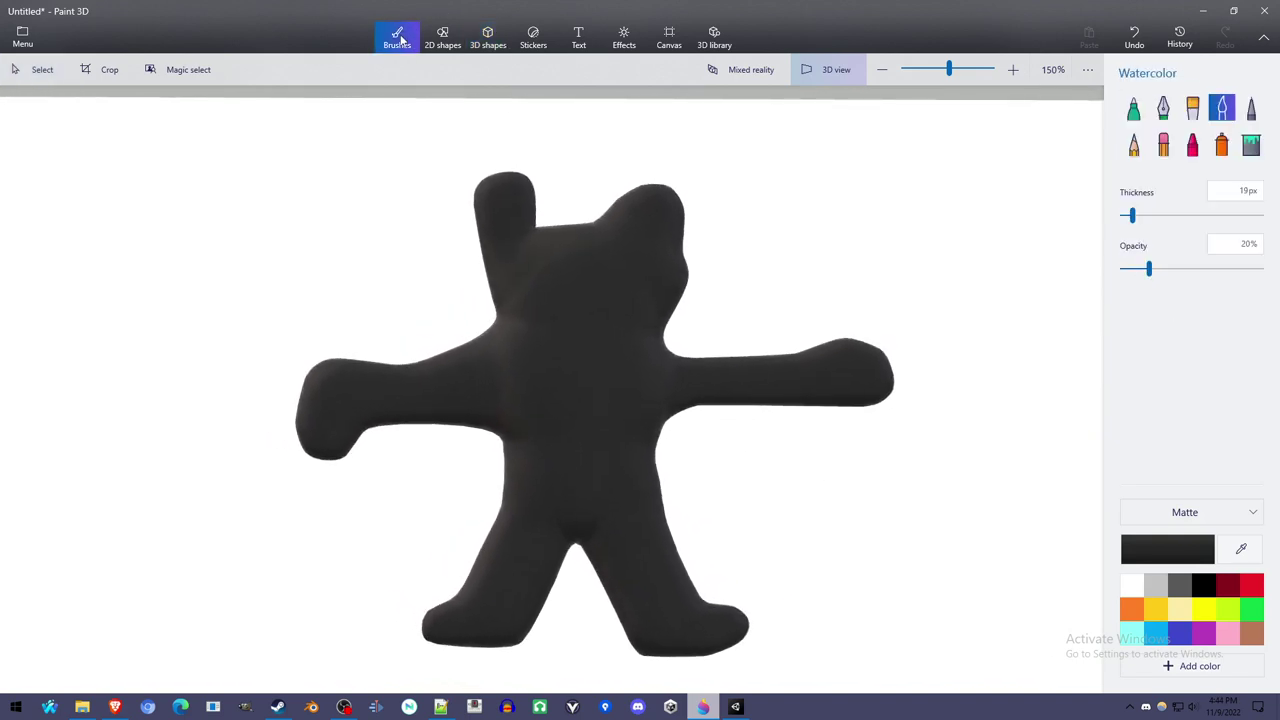
pyautogui.click(487, 40)
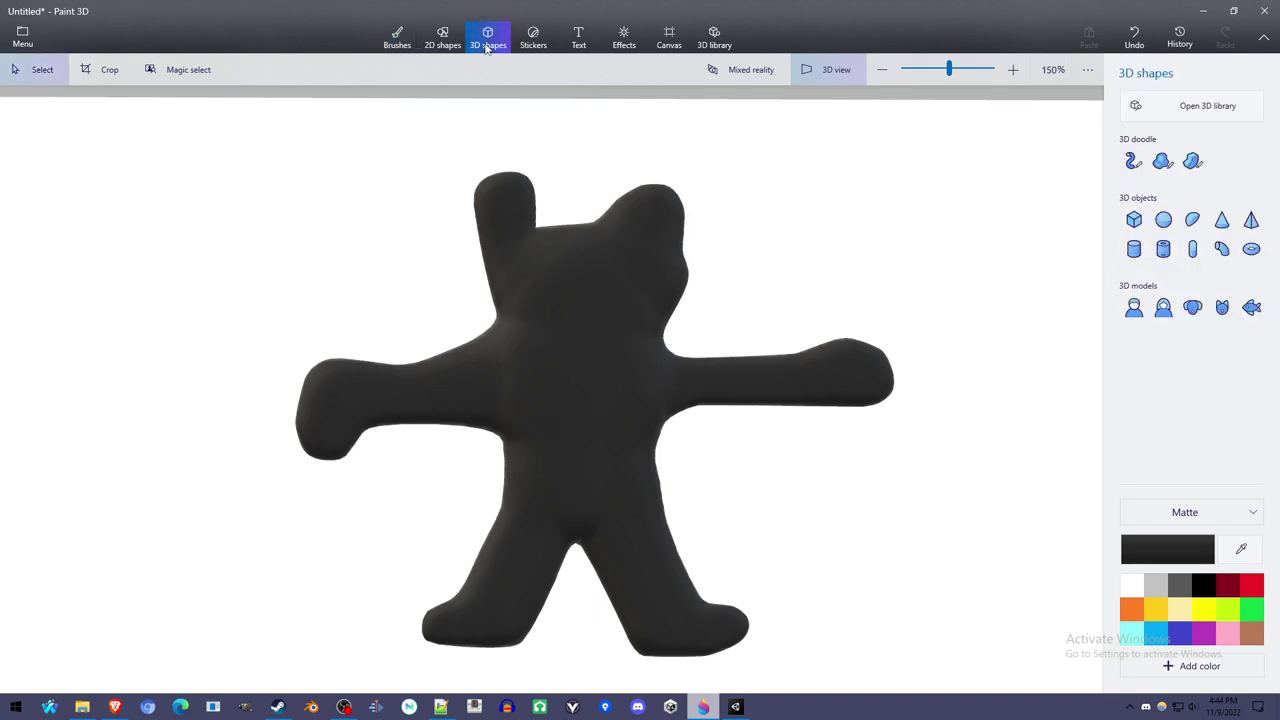
# Step: Recolour the selected bear doodle with the brown swatch via Edit color, then deselect it
pyautogui.click(622, 339)
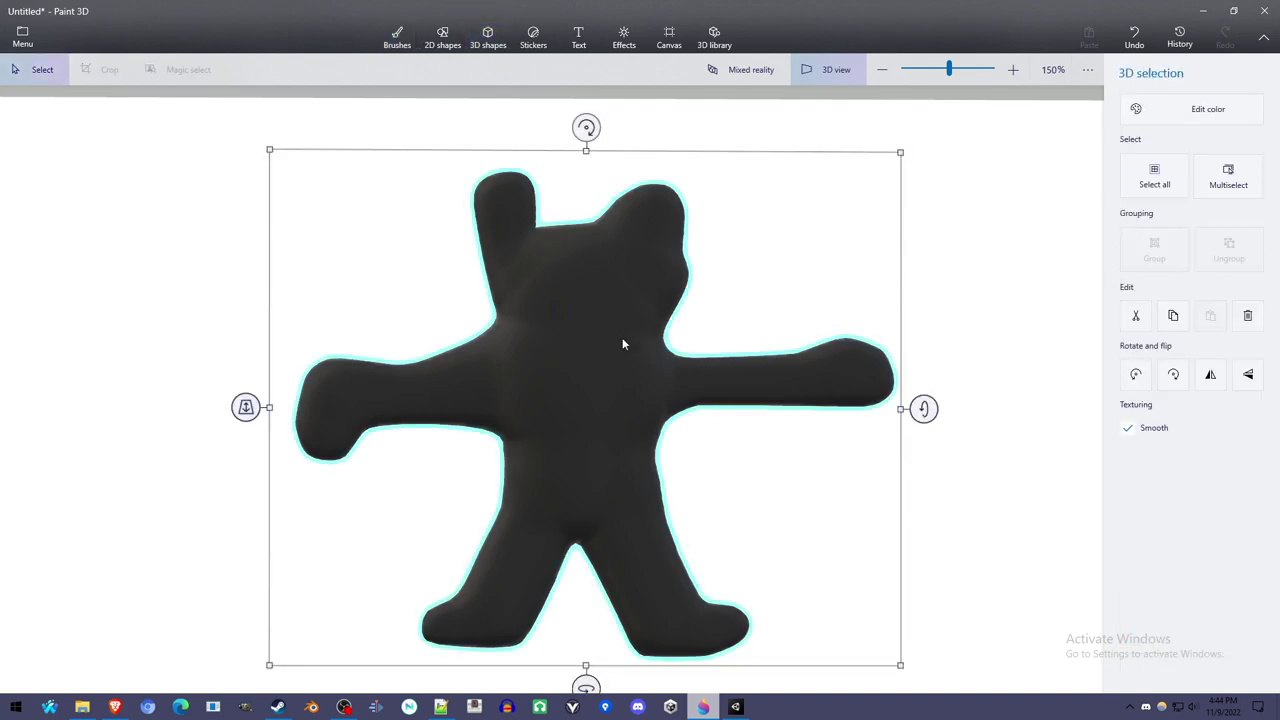
pyautogui.click(1189, 103)
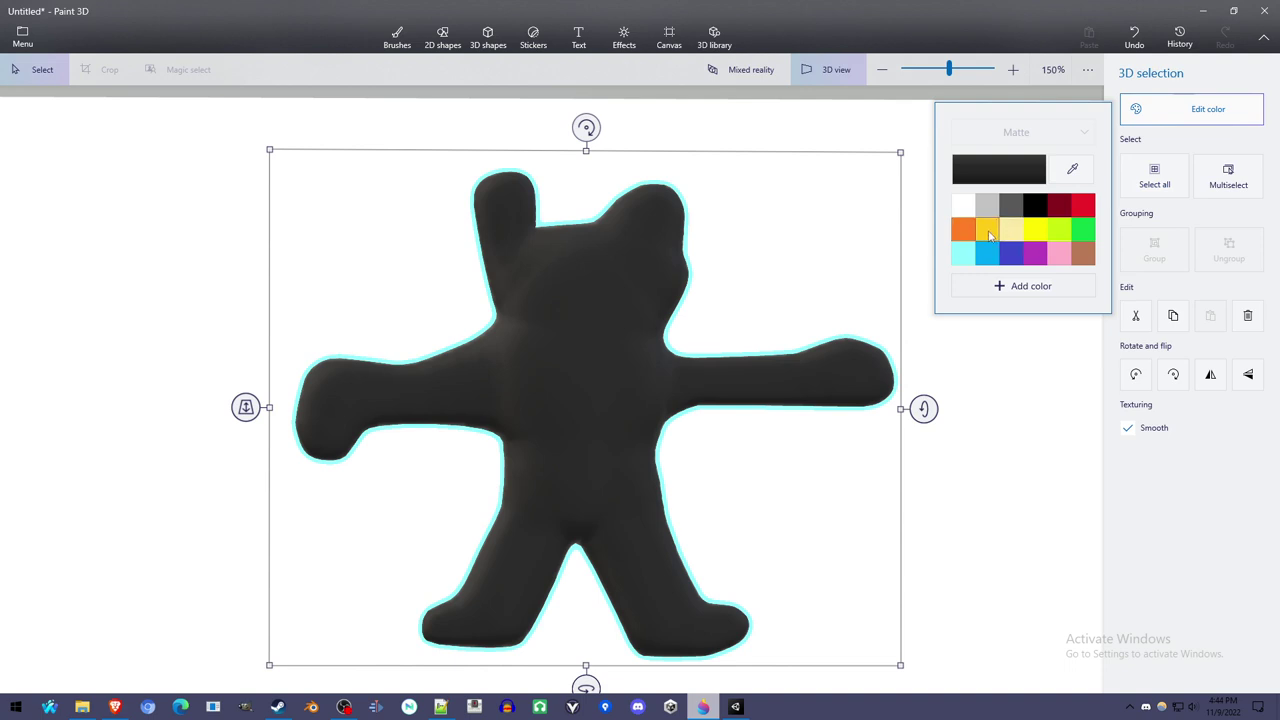
pyautogui.click(1084, 256)
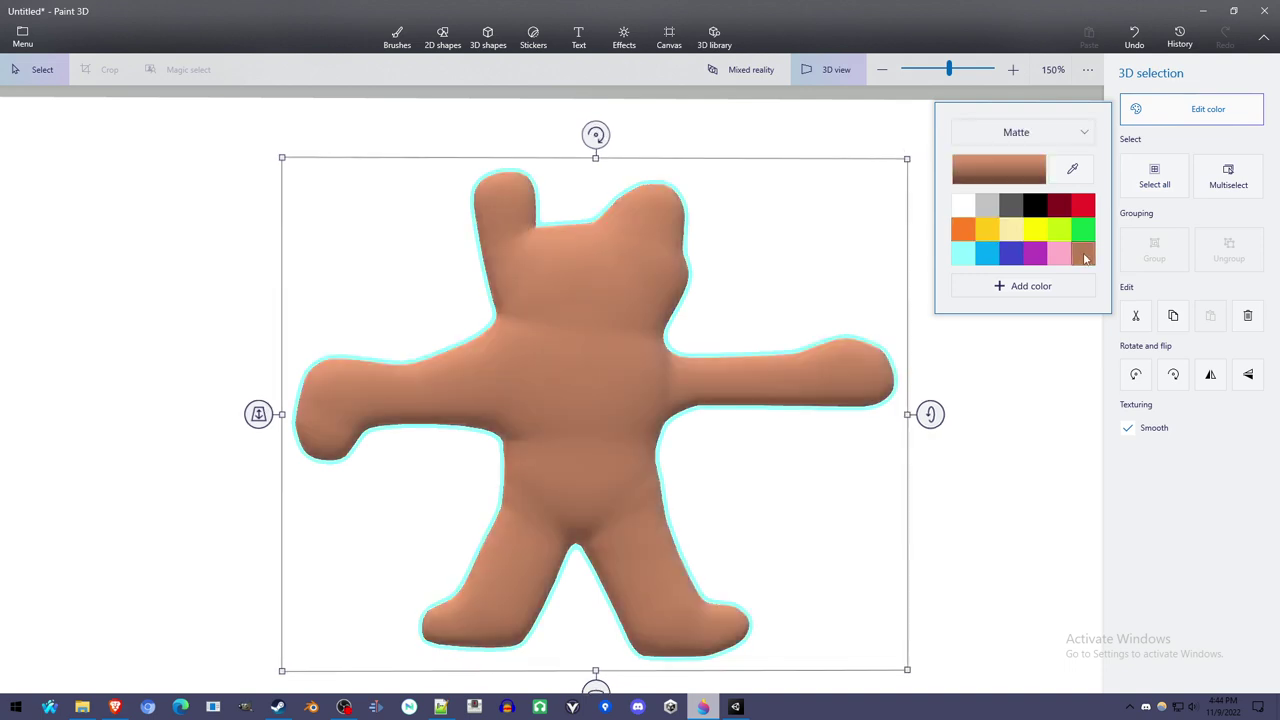
pyautogui.click(1045, 368)
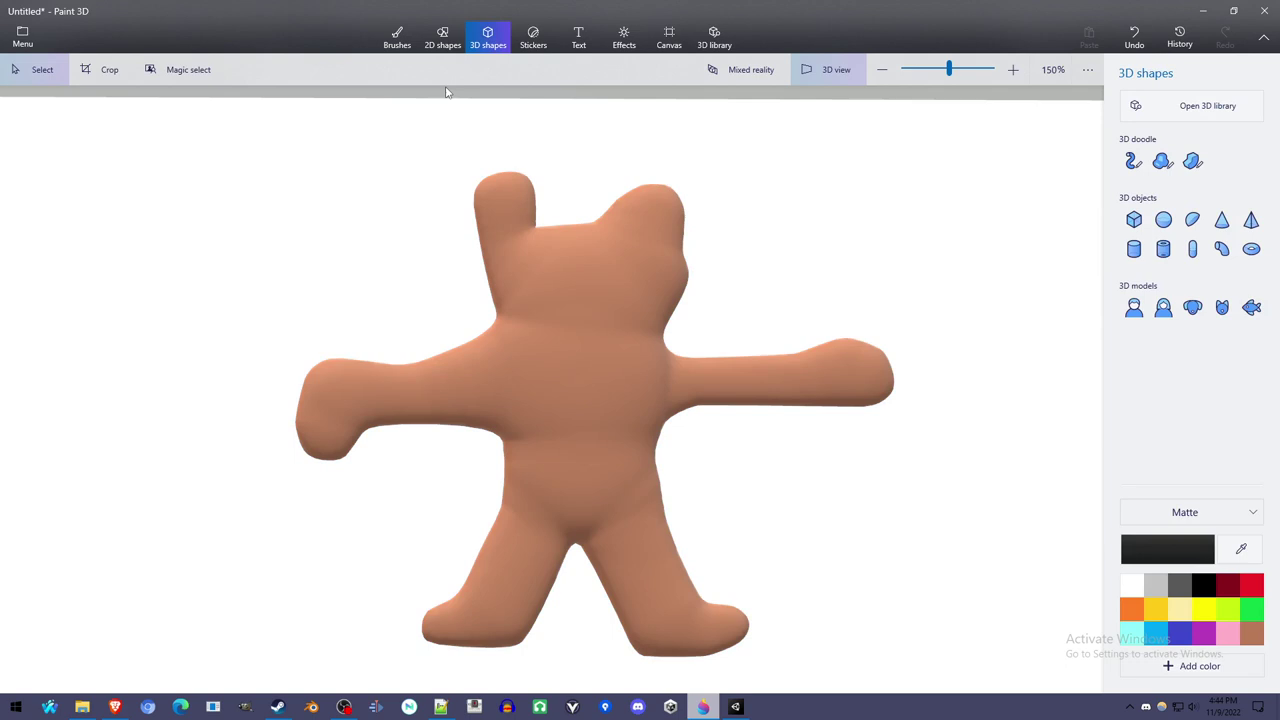
# Step: Set up a white Marker brush at 100% opacity with a thicker stroke
pyautogui.click(397, 38)
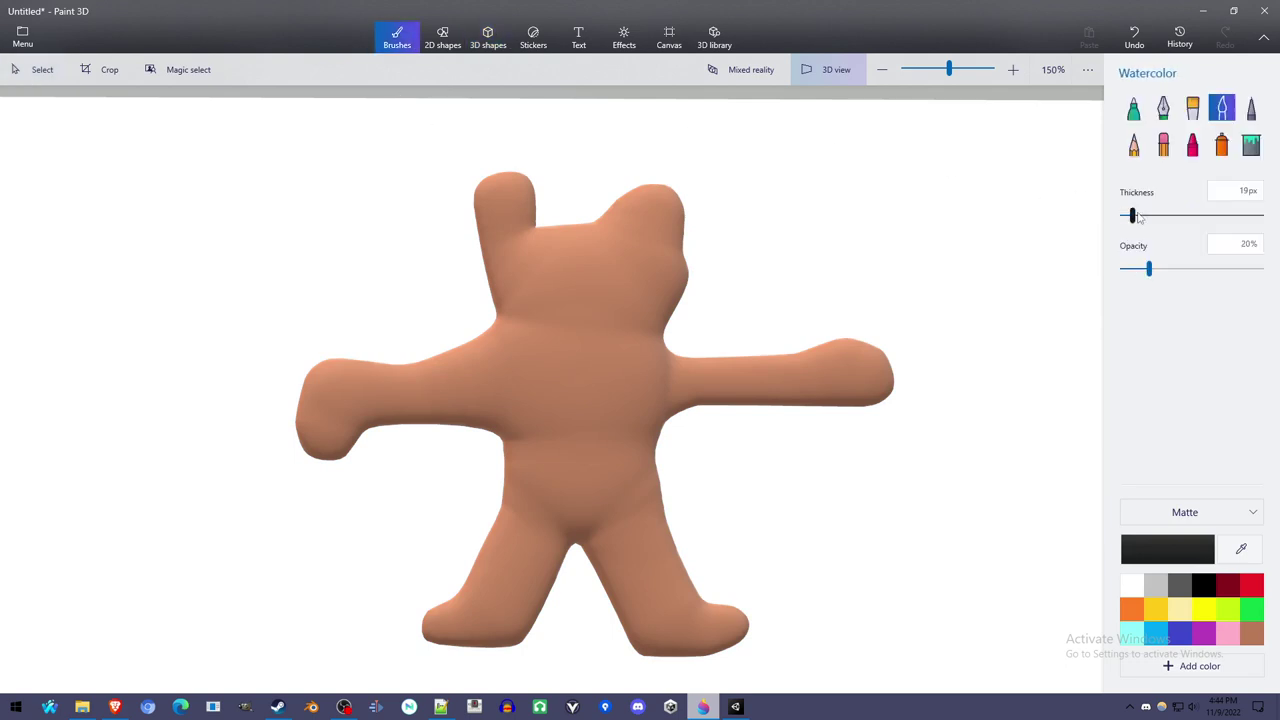
pyautogui.click(1137, 589)
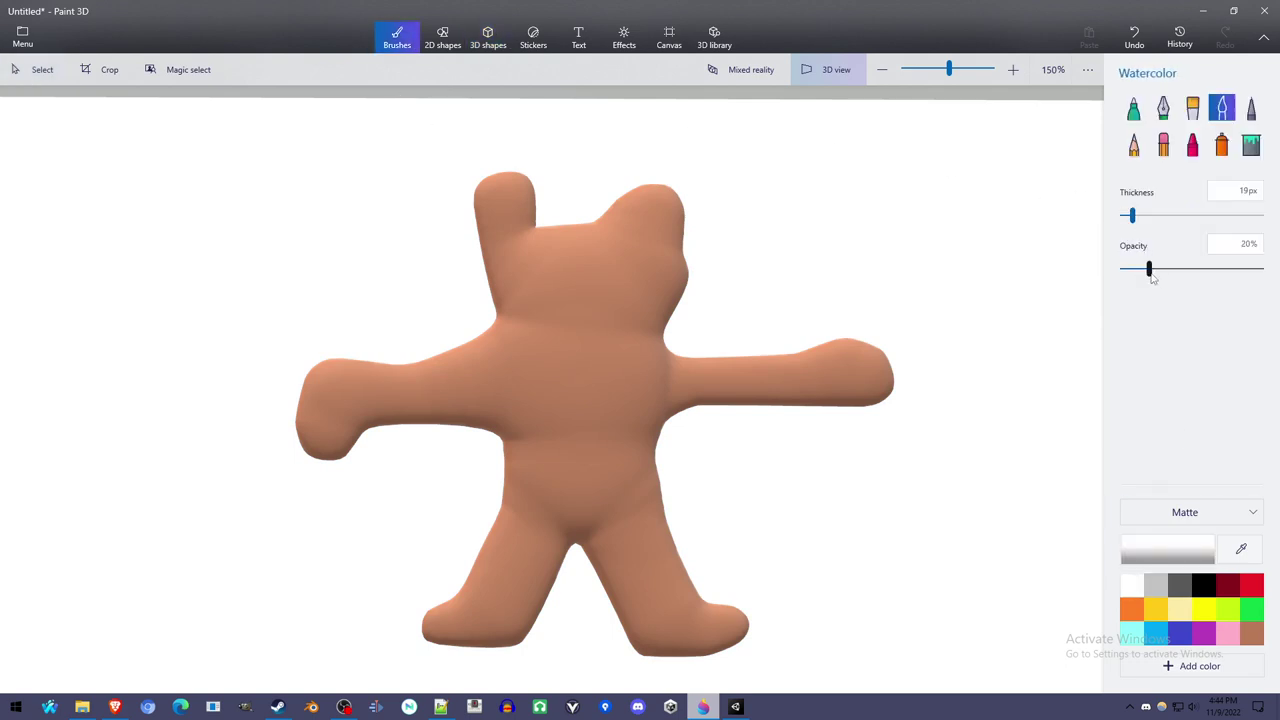
pyautogui.moveTo(1149, 270); pyautogui.dragTo(1262, 270)
pyautogui.click(1133, 107)
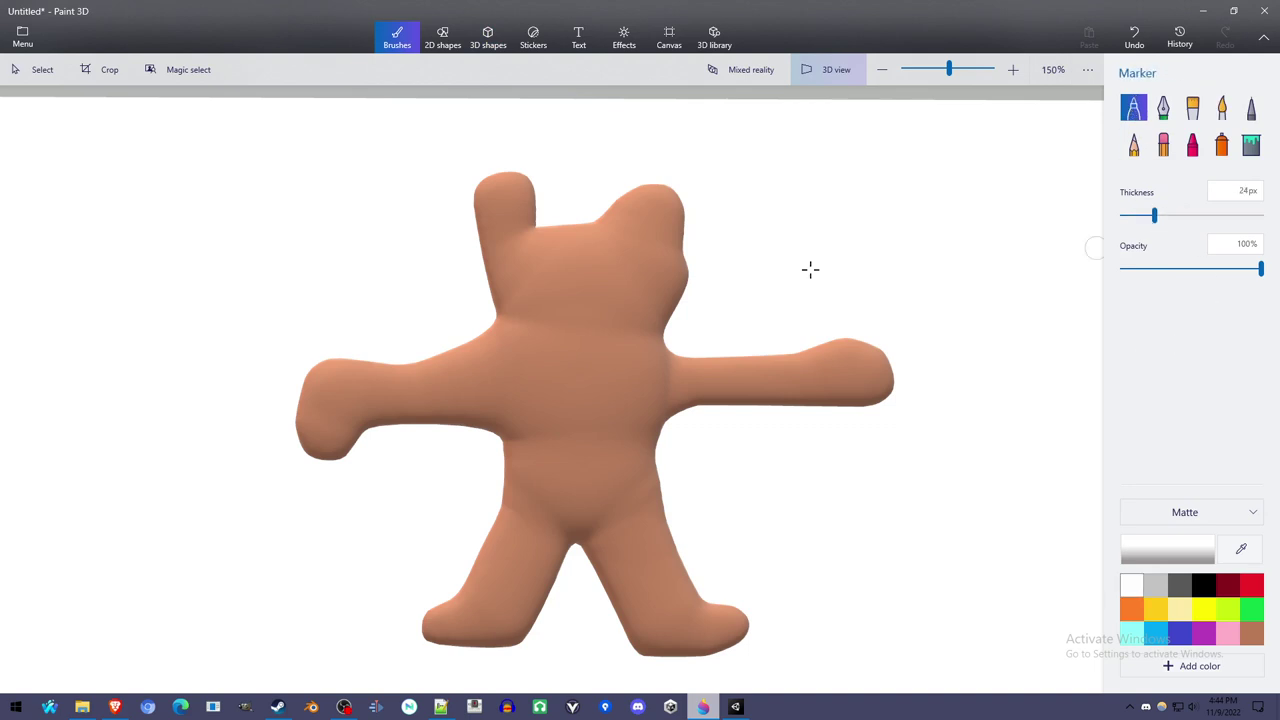
pyautogui.moveTo(1154, 218); pyautogui.dragTo(1178, 219)
# Step: Dab two round white eyes on the bear's head and thin the Marker to 13px
pyautogui.moveTo(632, 278); pyautogui.dragTo(628, 279)
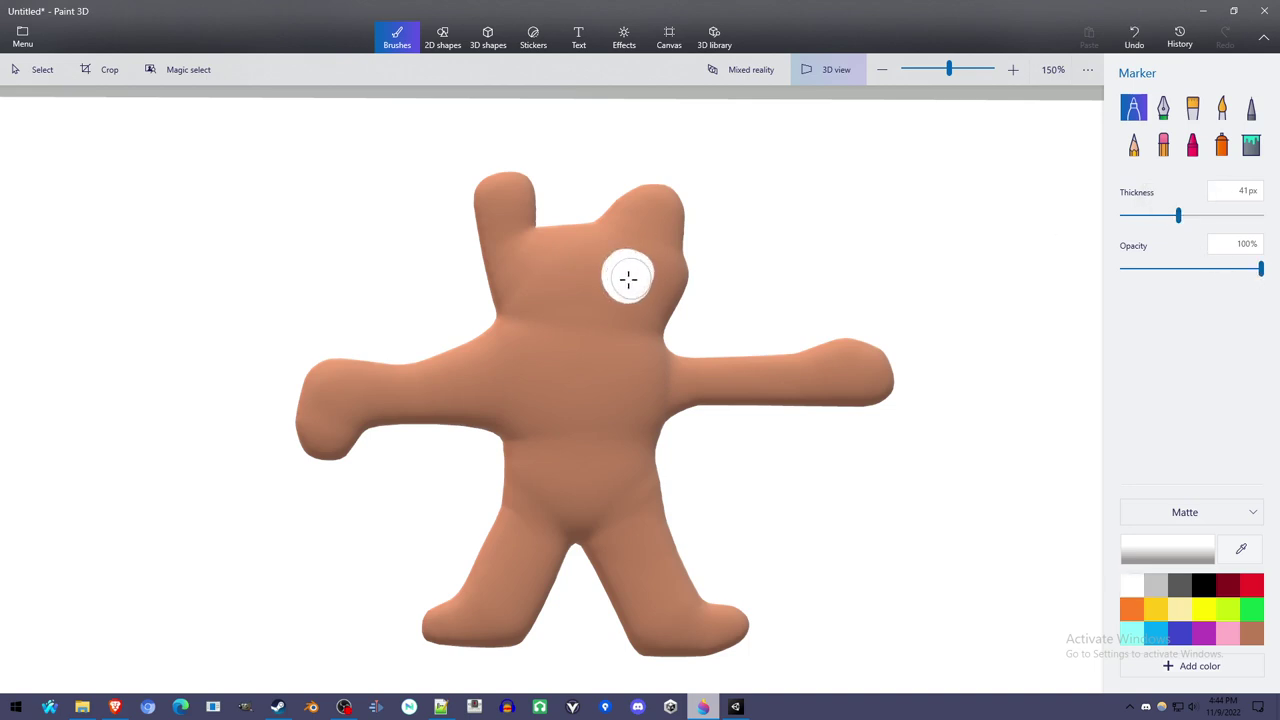
pyautogui.moveTo(540, 280); pyautogui.dragTo(537, 277)
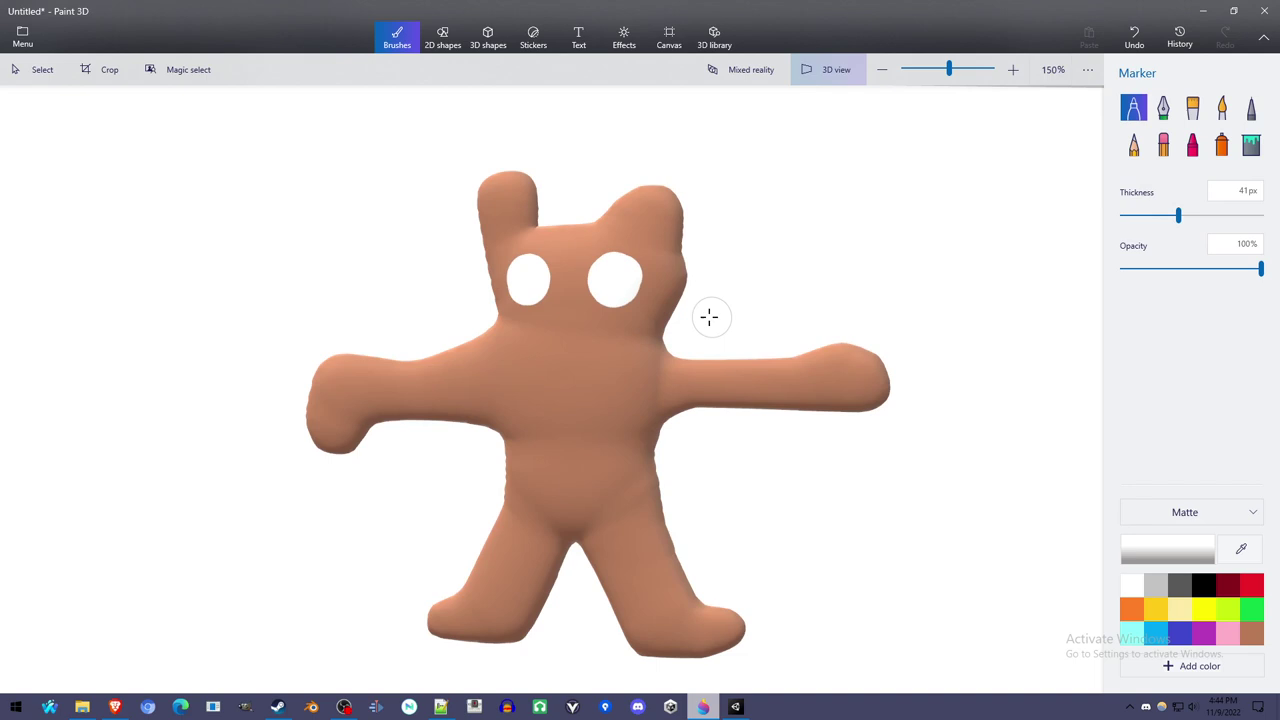
pyautogui.moveTo(709, 317)
pyautogui.mouseDown(button='right')
pyautogui.moveTo(443, 357)
pyautogui.moveTo(394, 443)
pyautogui.moveTo(537, 454)
pyautogui.moveTo(694, 400)
pyautogui.moveTo(746, 311)
pyautogui.mouseUp(button='right')
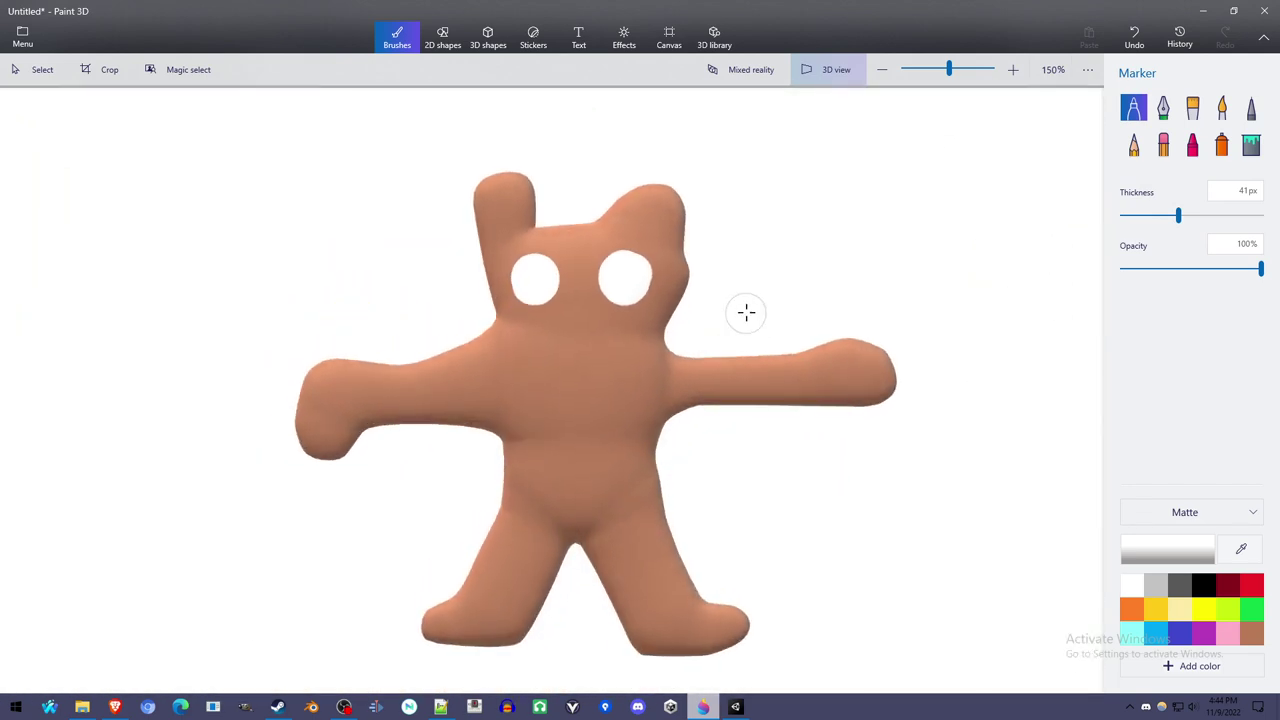
pyautogui.moveTo(1144, 219); pyautogui.dragTo(1138, 216)
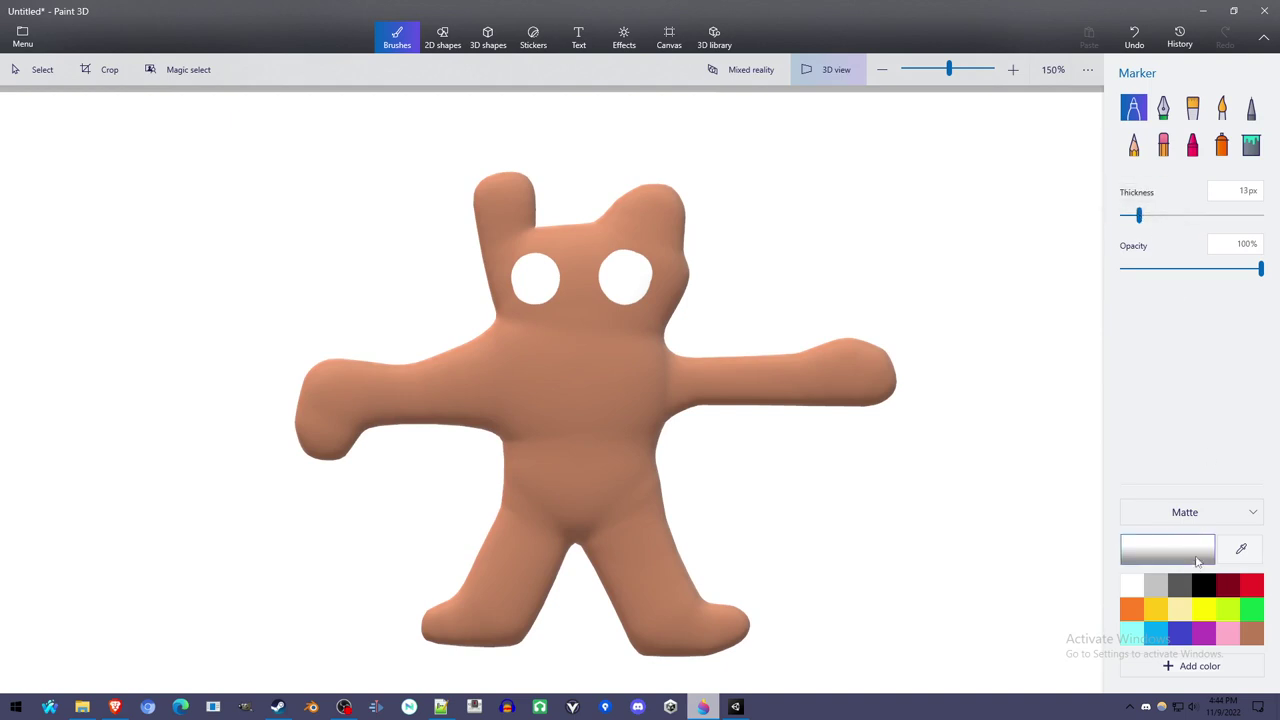
# Step: Dot a black pupil in the eye and shade both ears with black Watercolor at 24% opacity
pyautogui.click(1204, 585)
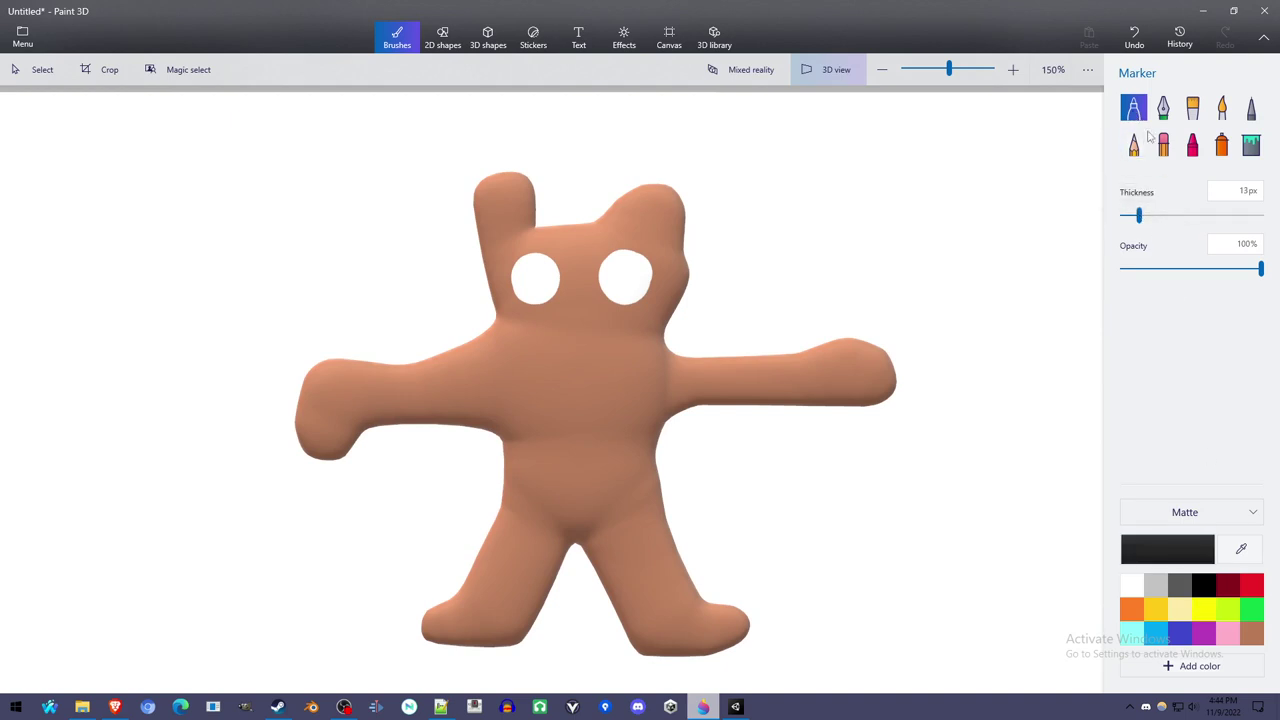
pyautogui.click(540, 288)
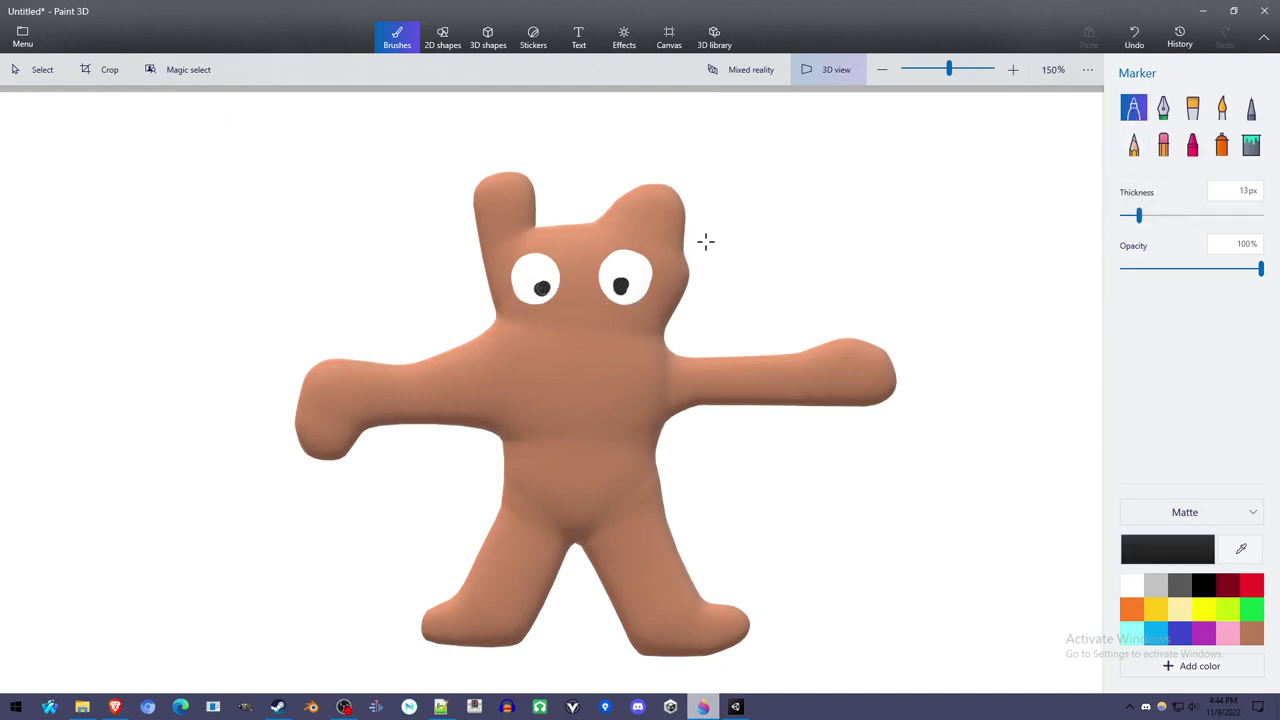
pyautogui.click(1221, 112)
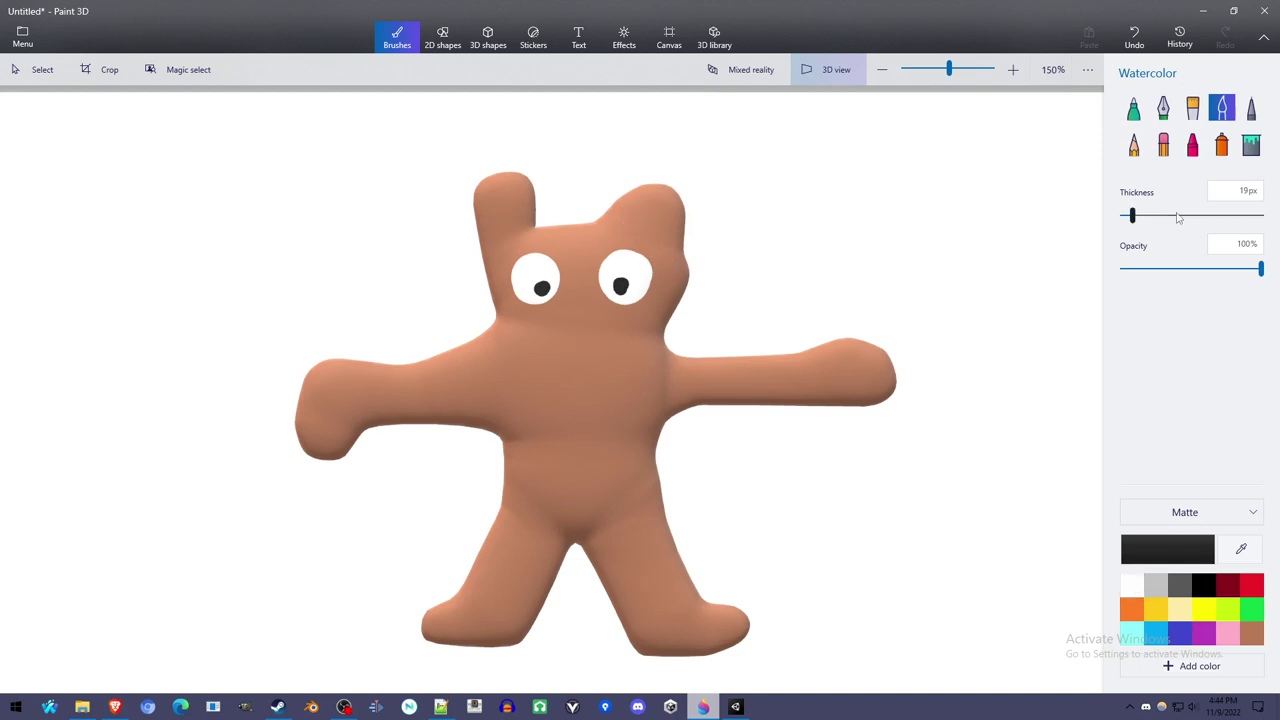
pyautogui.click(1155, 271)
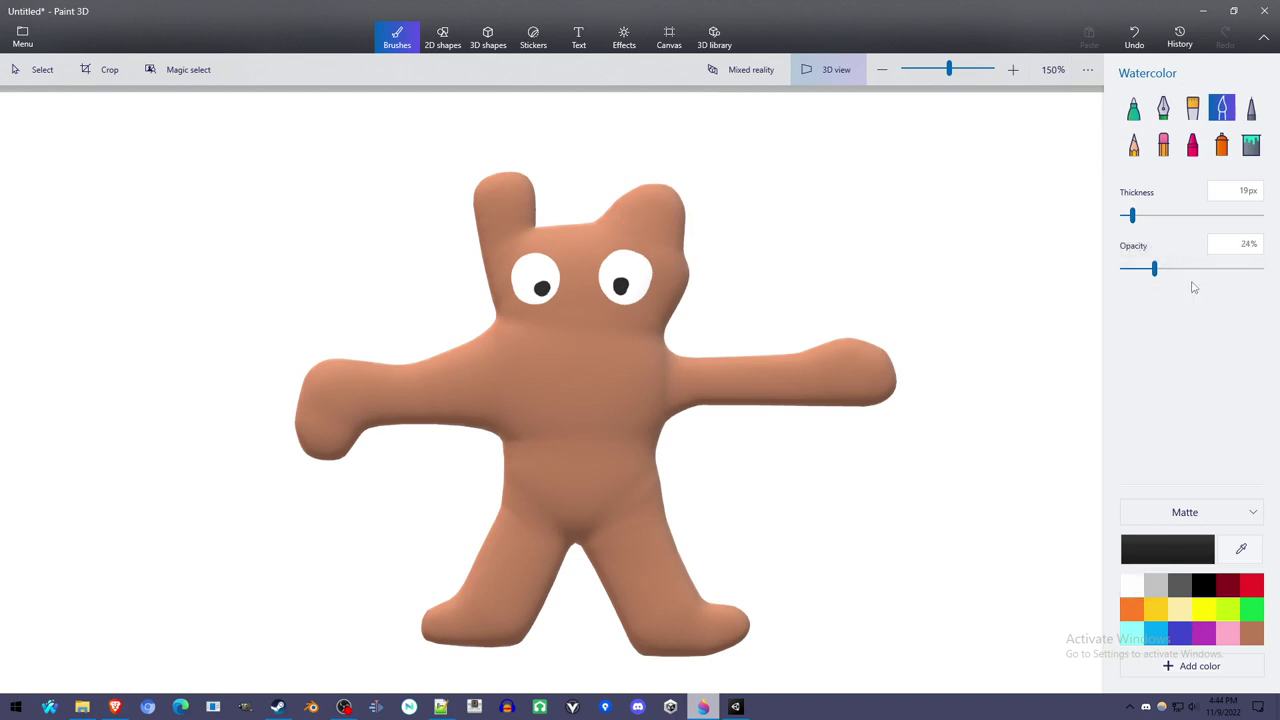
pyautogui.moveTo(650, 218)
pyautogui.mouseDown()
pyautogui.moveTo(640, 214)
pyautogui.moveTo(655, 235)
pyautogui.moveTo(648, 208)
pyautogui.moveTo(636, 215)
pyautogui.mouseUp()
pyautogui.moveTo(488, 210)
pyautogui.mouseDown()
pyautogui.moveTo(513, 228)
pyautogui.moveTo(518, 194)
pyautogui.moveTo(481, 197)
pyautogui.mouseUp()
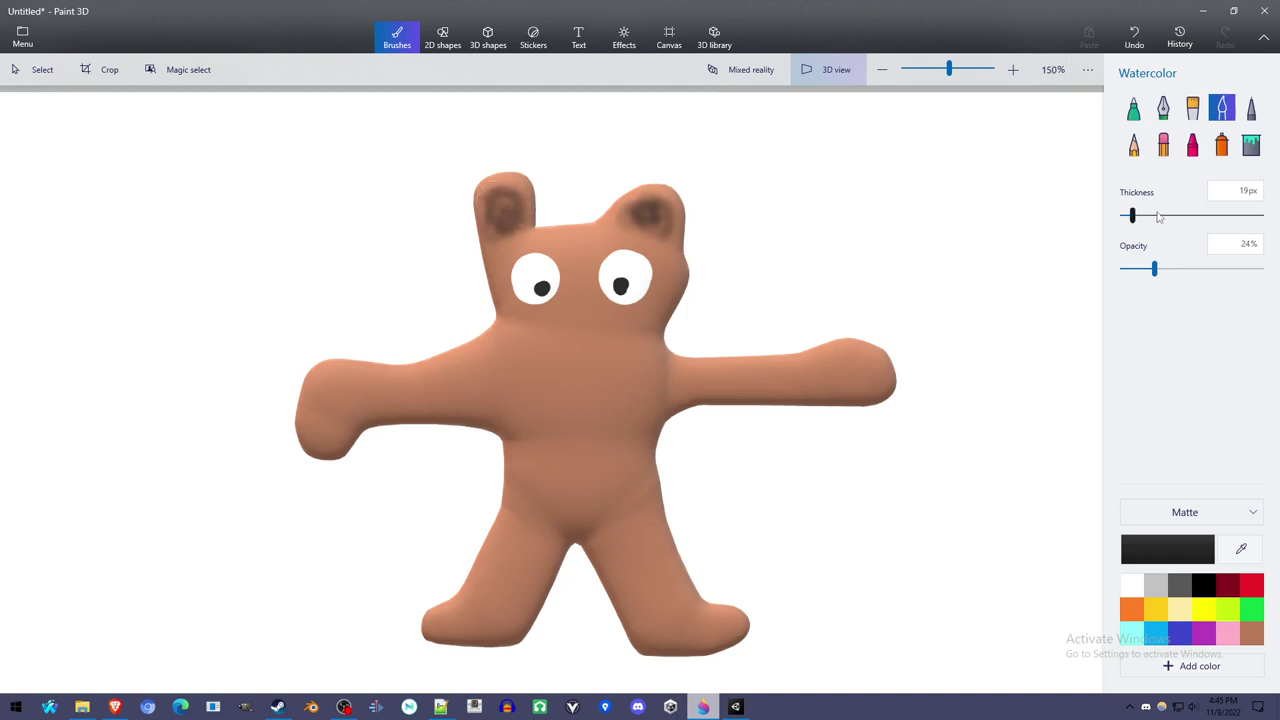
# Step: Draw the black nose, smile and paw claw marks with the Marker at 10px
pyautogui.click(1133, 108)
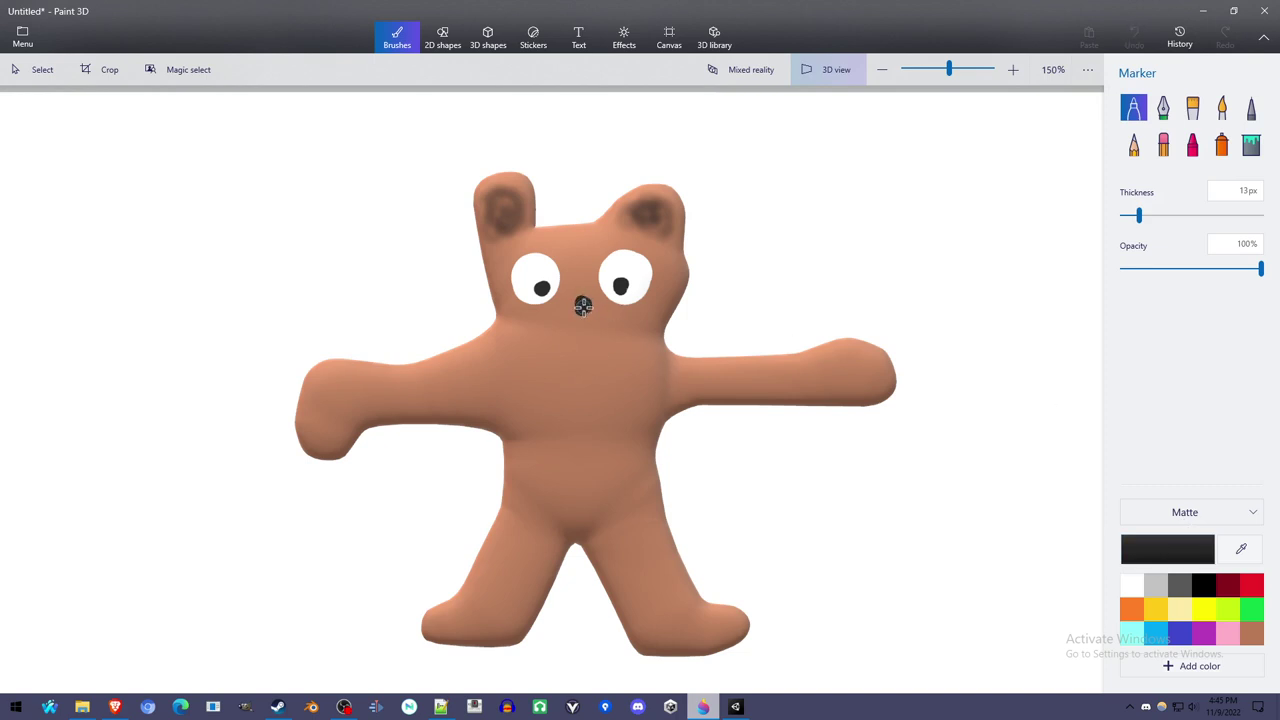
pyautogui.moveTo(1138, 215); pyautogui.dragTo(1129, 222)
pyautogui.moveTo(706, 468)
pyautogui.mouseDown(button='right')
pyautogui.moveTo(570, 490)
pyautogui.moveTo(683, 503)
pyautogui.moveTo(706, 470)
pyautogui.mouseUp(button='right')
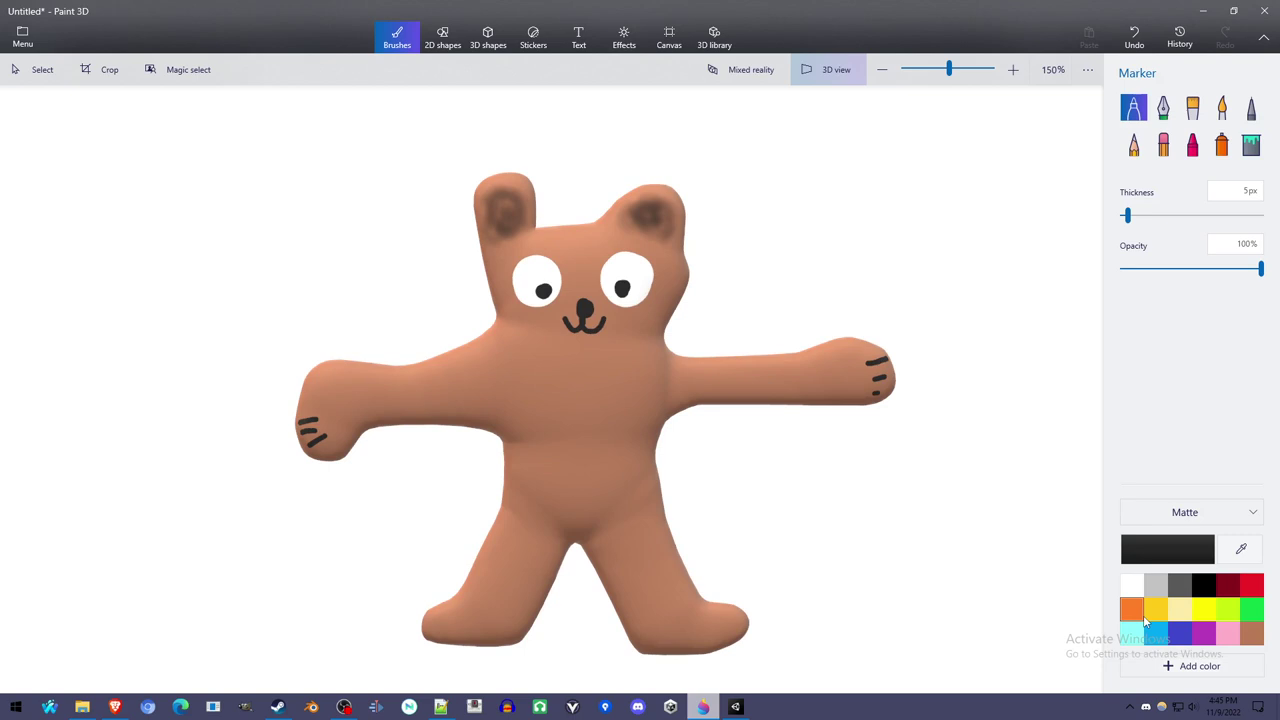
# Step: Scribble a pink belly patch with the Marker at 28px thickness
pyautogui.click(1228, 630)
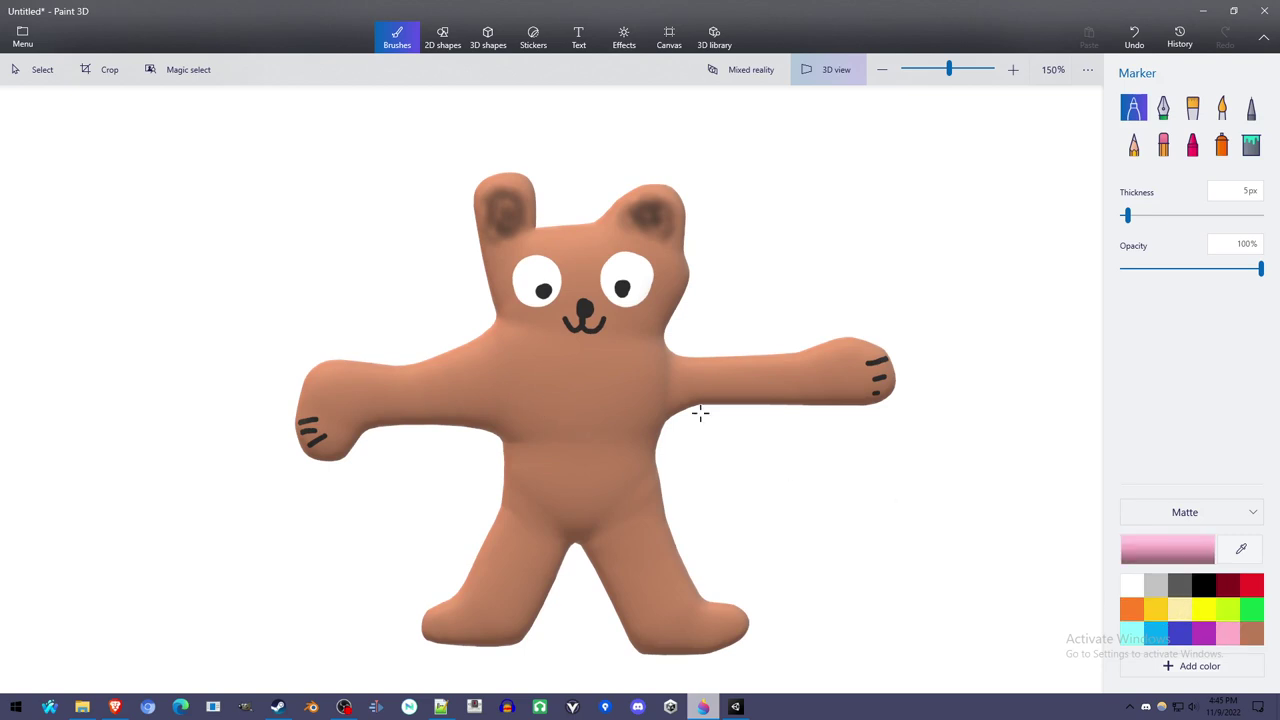
pyautogui.moveTo(1127, 215); pyautogui.dragTo(1160, 215)
pyautogui.moveTo(590, 421)
pyautogui.mouseDown()
pyautogui.moveTo(568, 446)
pyautogui.moveTo(590, 418)
pyautogui.moveTo(555, 423)
pyautogui.mouseUp()
pyautogui.moveTo(818, 468); pyautogui.dragTo(780, 473)
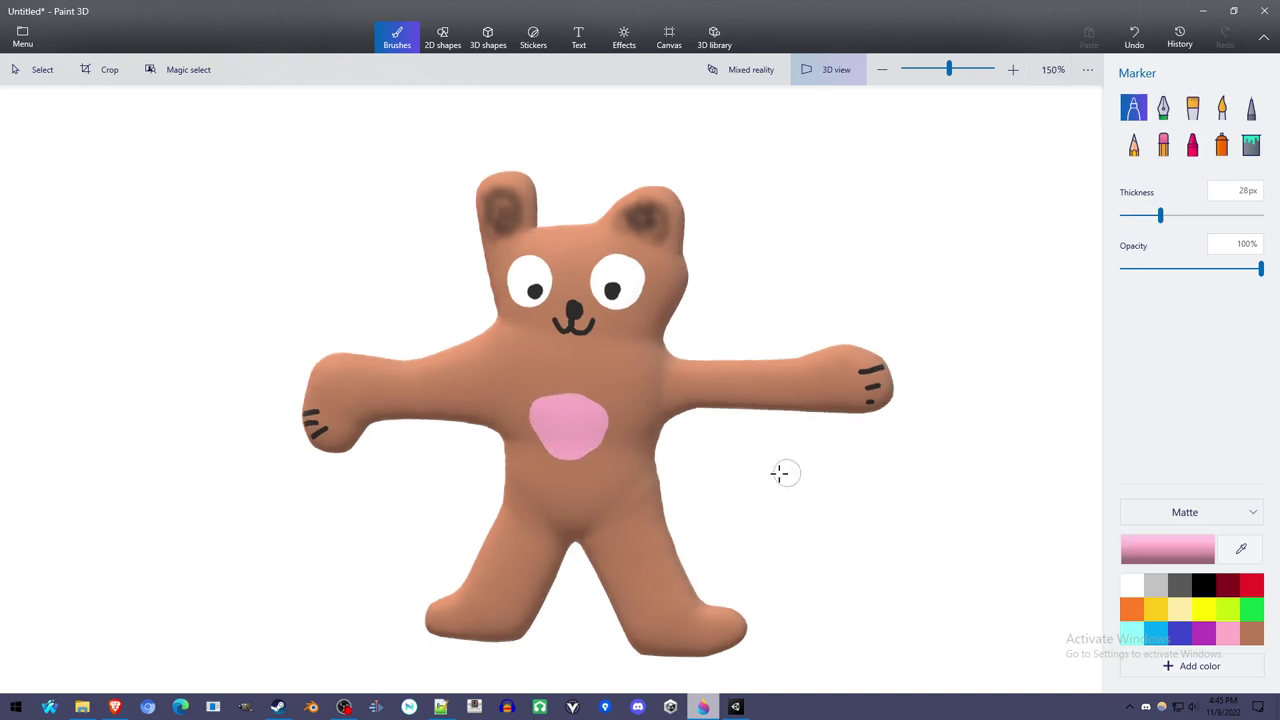
# Step: Place the Happy open-mouth sticker on the bear's face under its nose and apply it
pyautogui.click(533, 40)
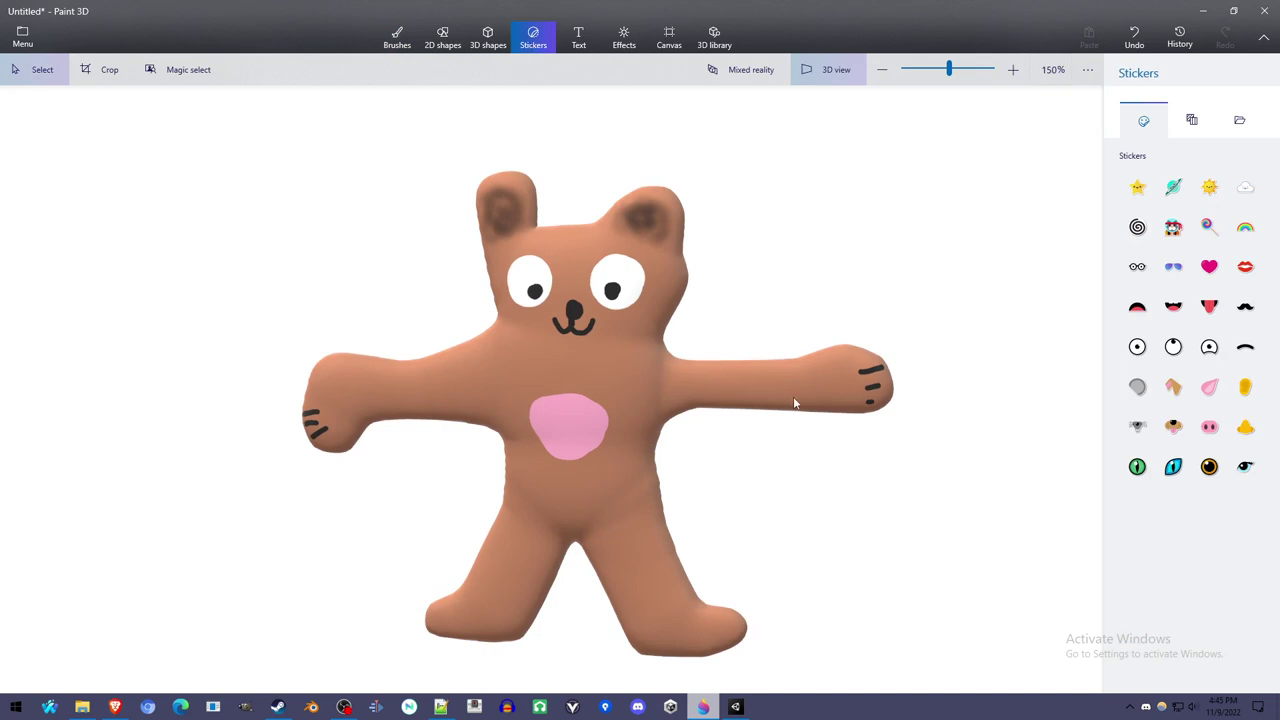
pyautogui.moveTo(794, 403); pyautogui.dragTo(886, 382)
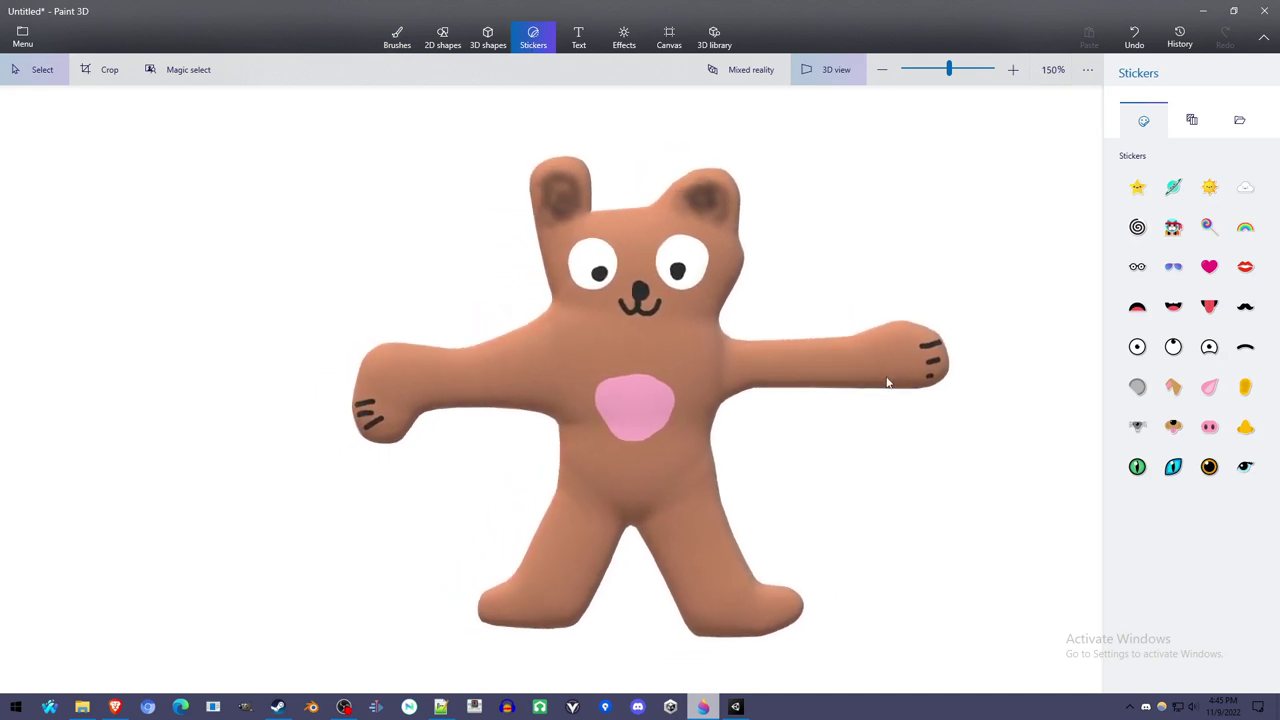
pyautogui.click(1174, 308)
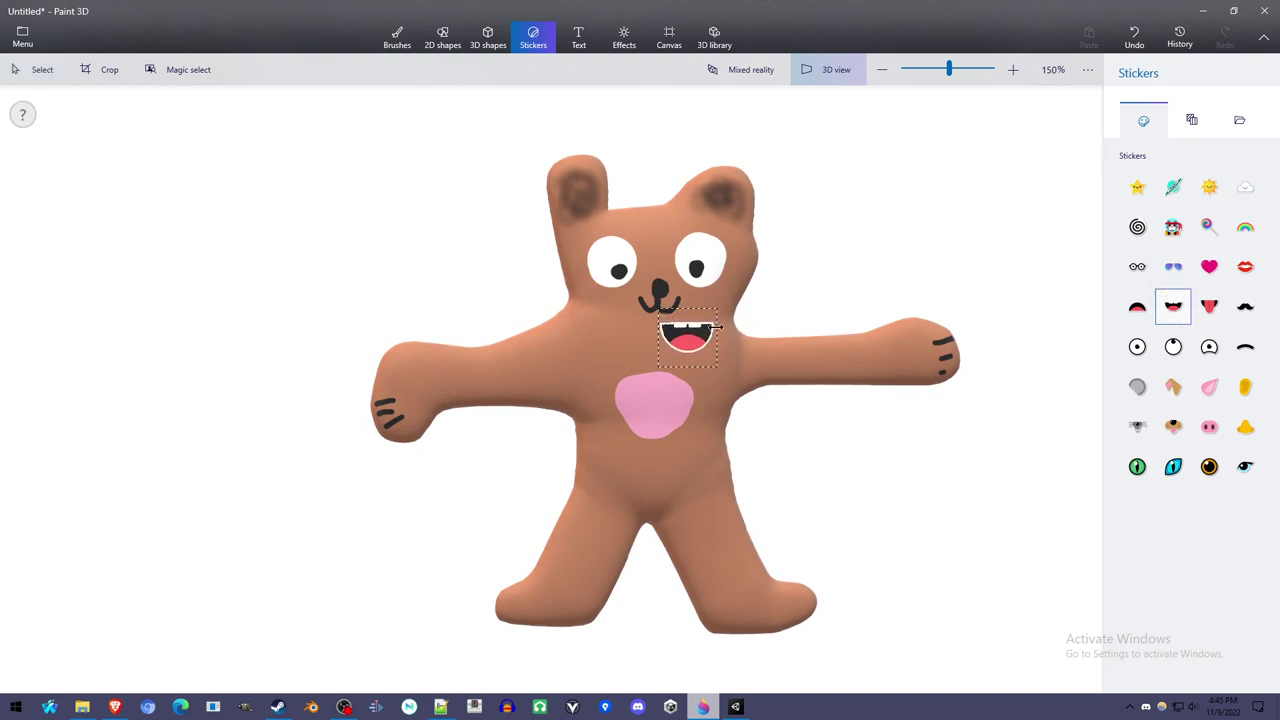
pyautogui.click(655, 314)
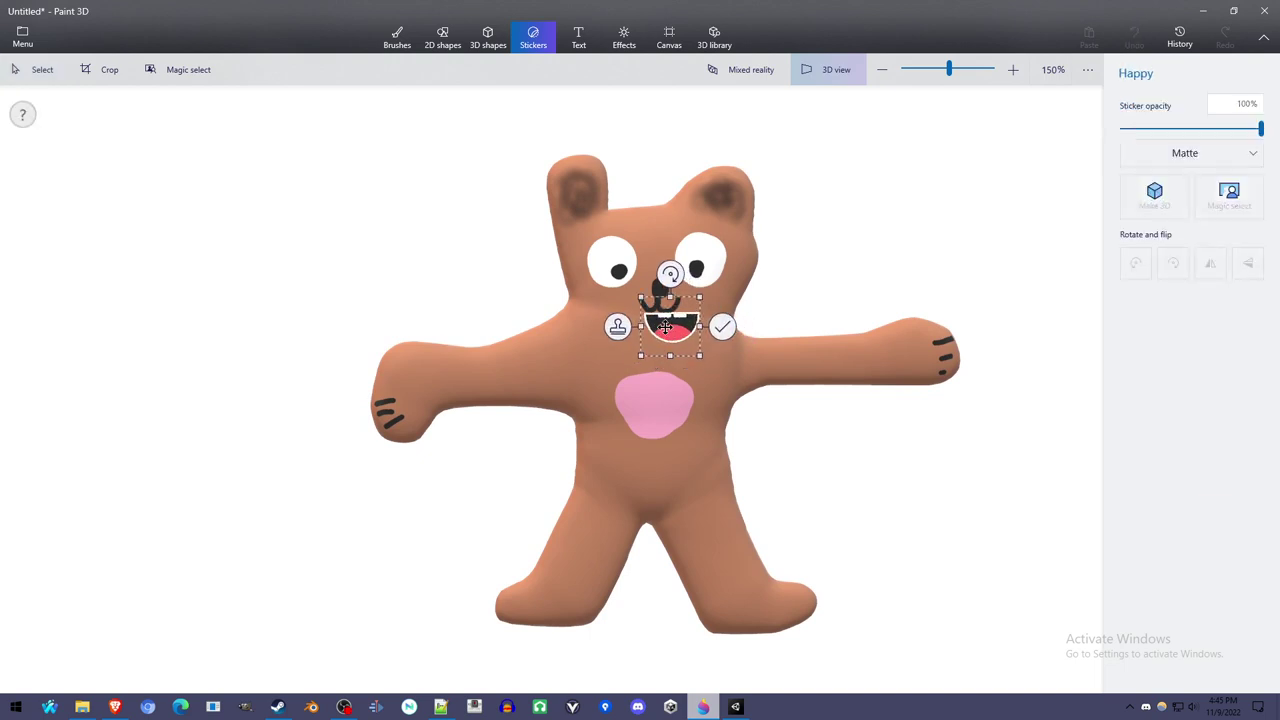
pyautogui.click(803, 369)
pyautogui.moveTo(803, 369); pyautogui.dragTo(835, 304)
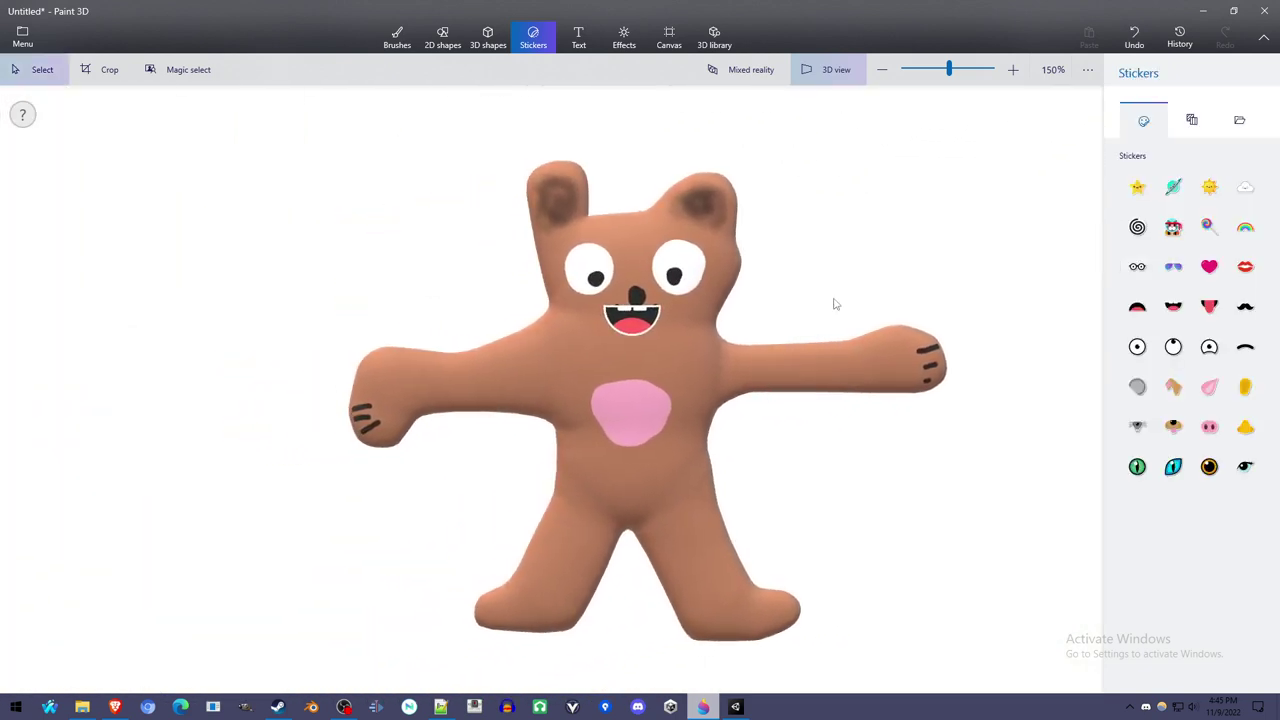
# Step: Add the spring-figure custom image as a sticker, shrink it and move it beside the bear
pyautogui.click(1238, 122)
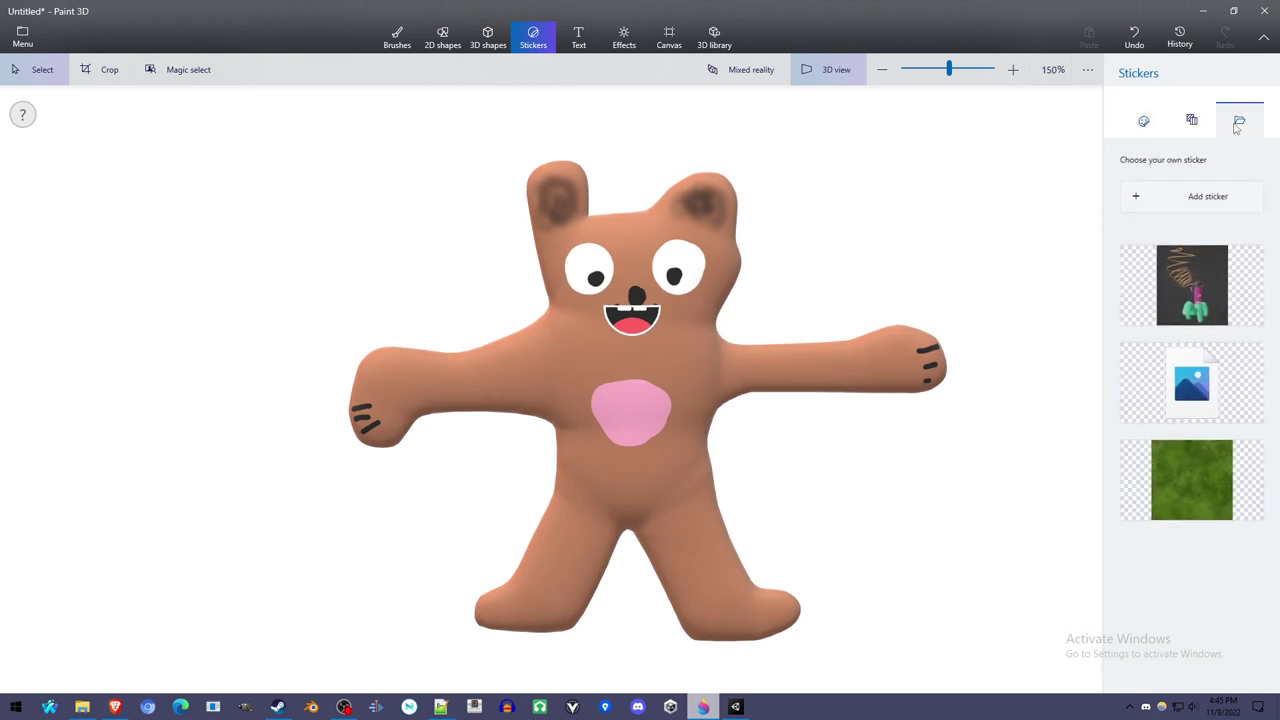
pyautogui.click(1218, 486)
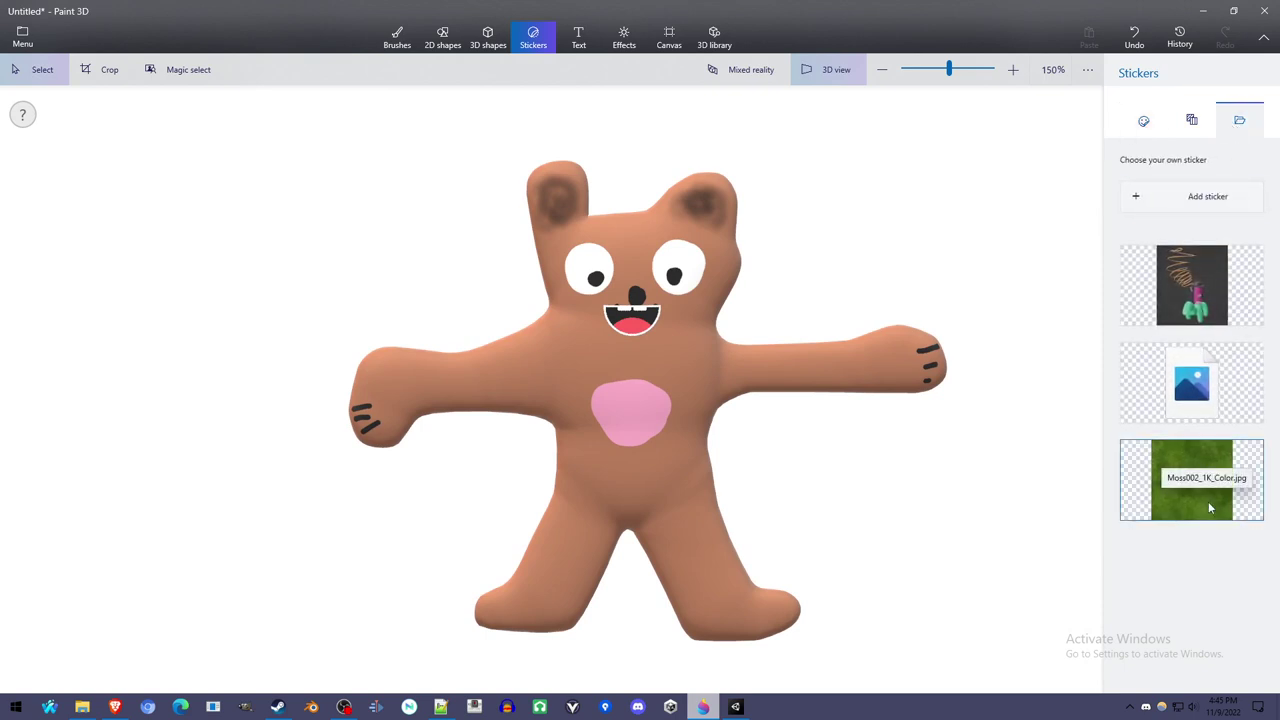
pyautogui.click(1206, 302)
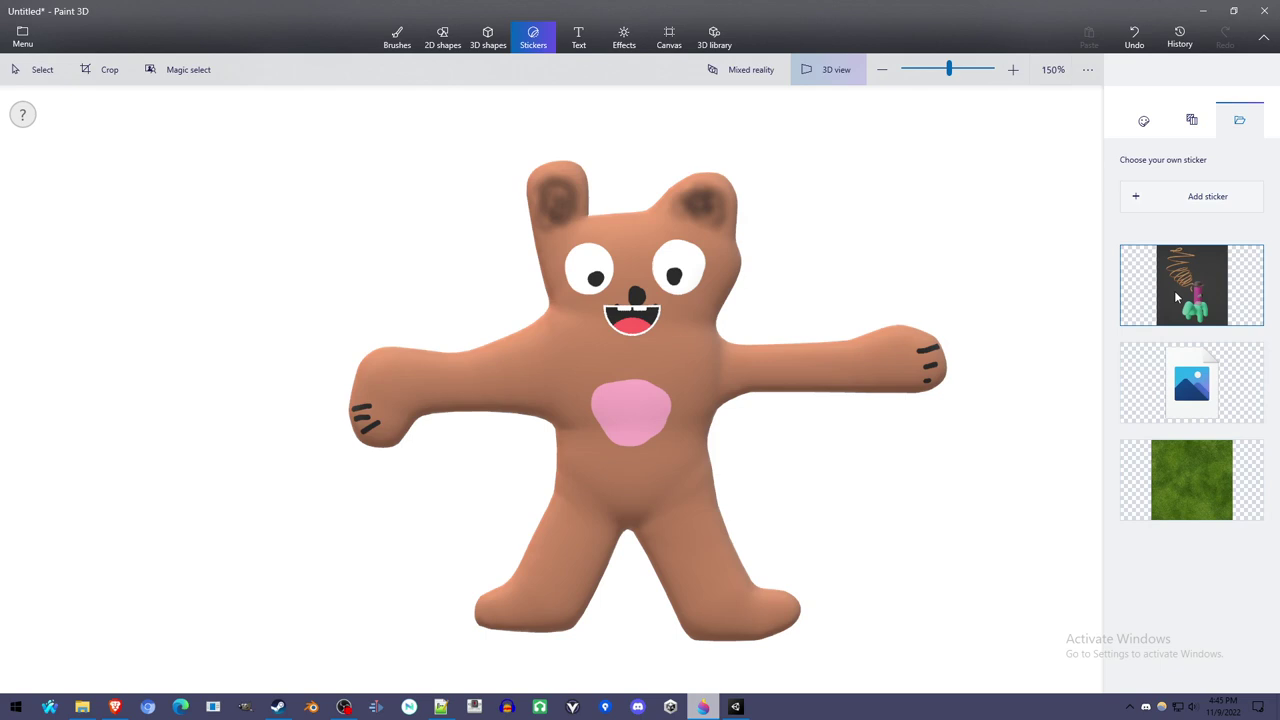
pyautogui.moveTo(637, 392); pyautogui.dragTo(732, 407)
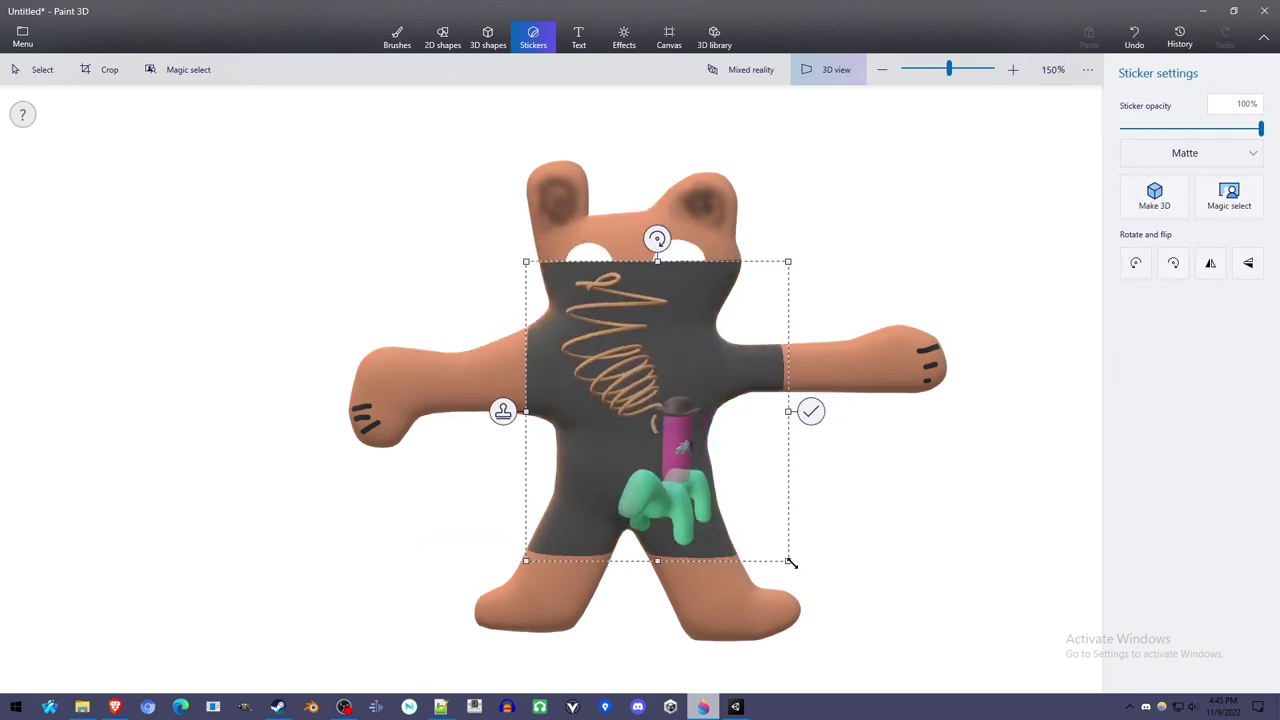
pyautogui.moveTo(789, 560); pyautogui.dragTo(635, 389)
pyautogui.moveTo(685, 436); pyautogui.dragTo(403, 400)
pyautogui.moveTo(380, 330); pyautogui.dragTo(850, 308)
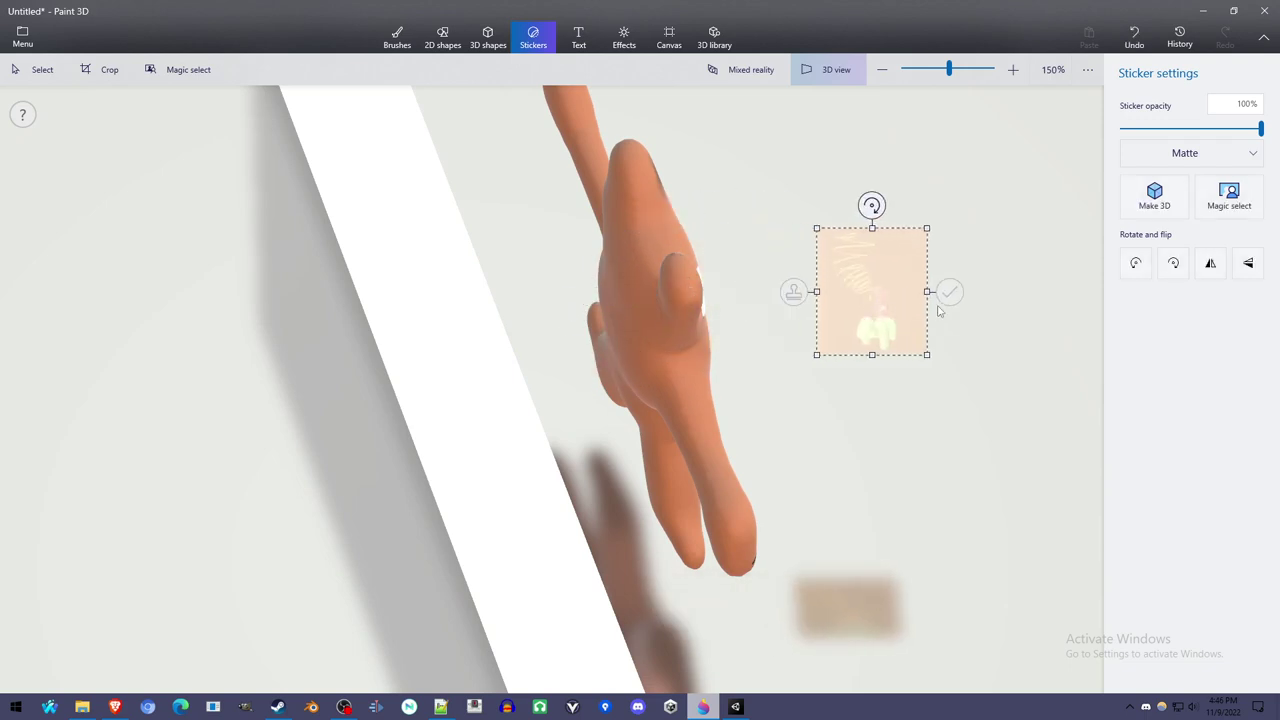
# Step: Commit the sticker, turn Show canvas off, then view the bear from above with custom stickers showing
pyautogui.click(897, 316)
pyautogui.click(669, 38)
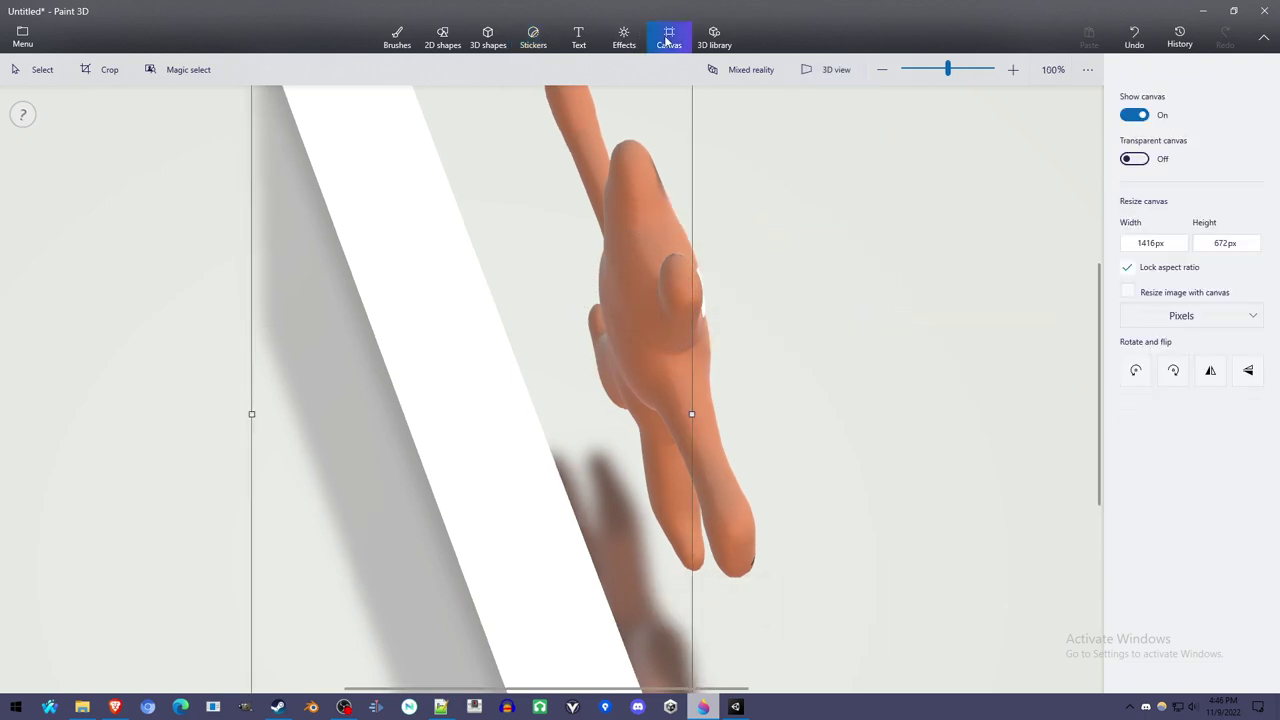
pyautogui.click(1135, 115)
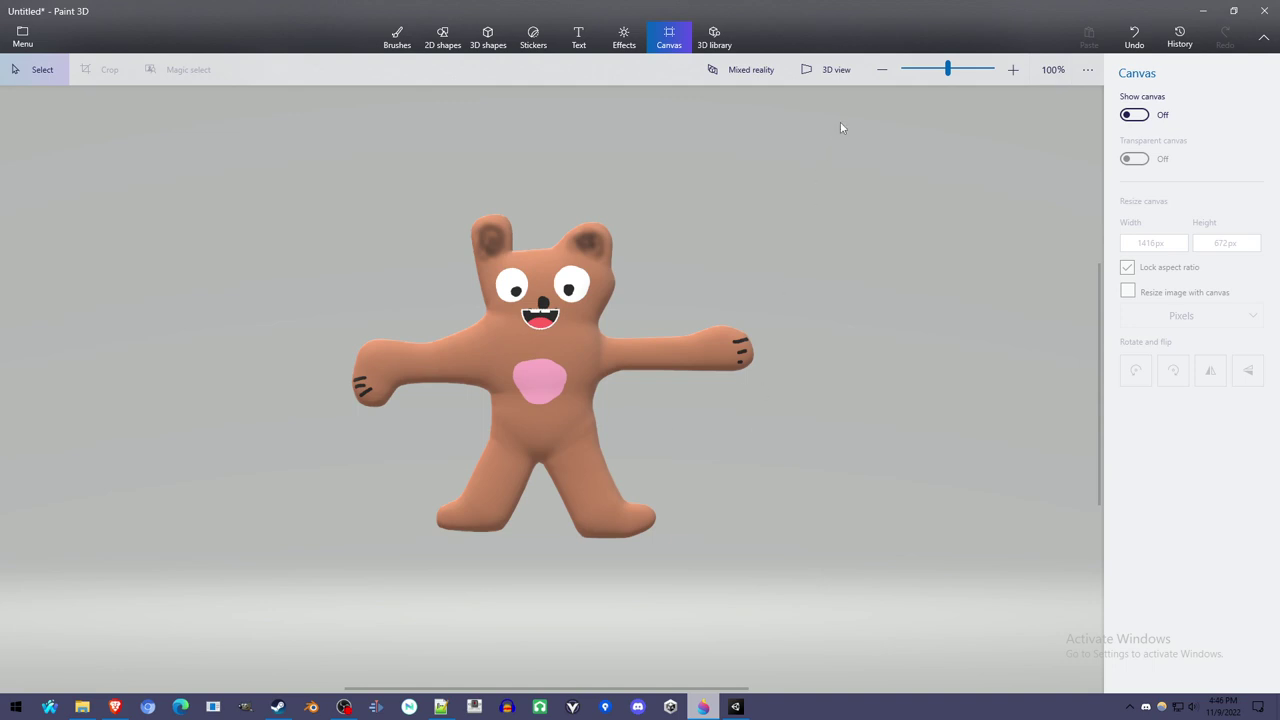
pyautogui.click(826, 69)
pyautogui.moveTo(826, 150); pyautogui.dragTo(722, 353)
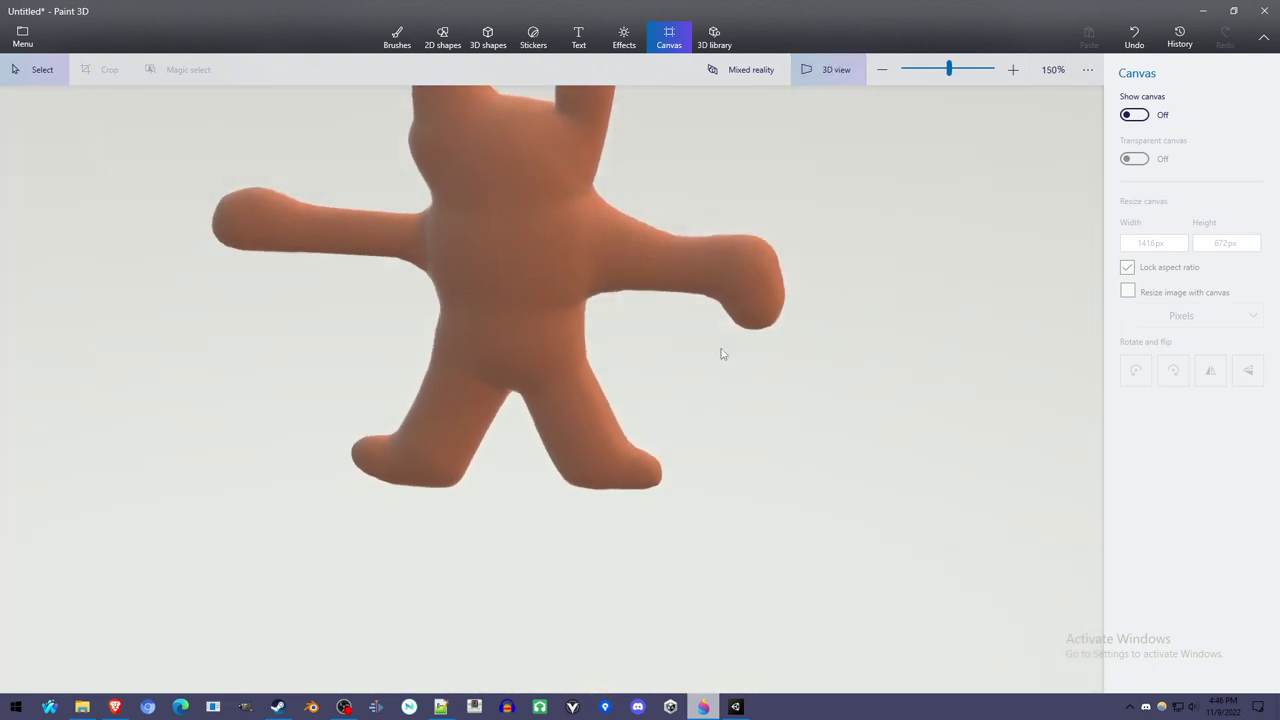
pyautogui.click(533, 38)
# Step: Stamp a small spring-figure sticker on the bear's front, then undo it with Ctrl+Z
pyautogui.click(1166, 280)
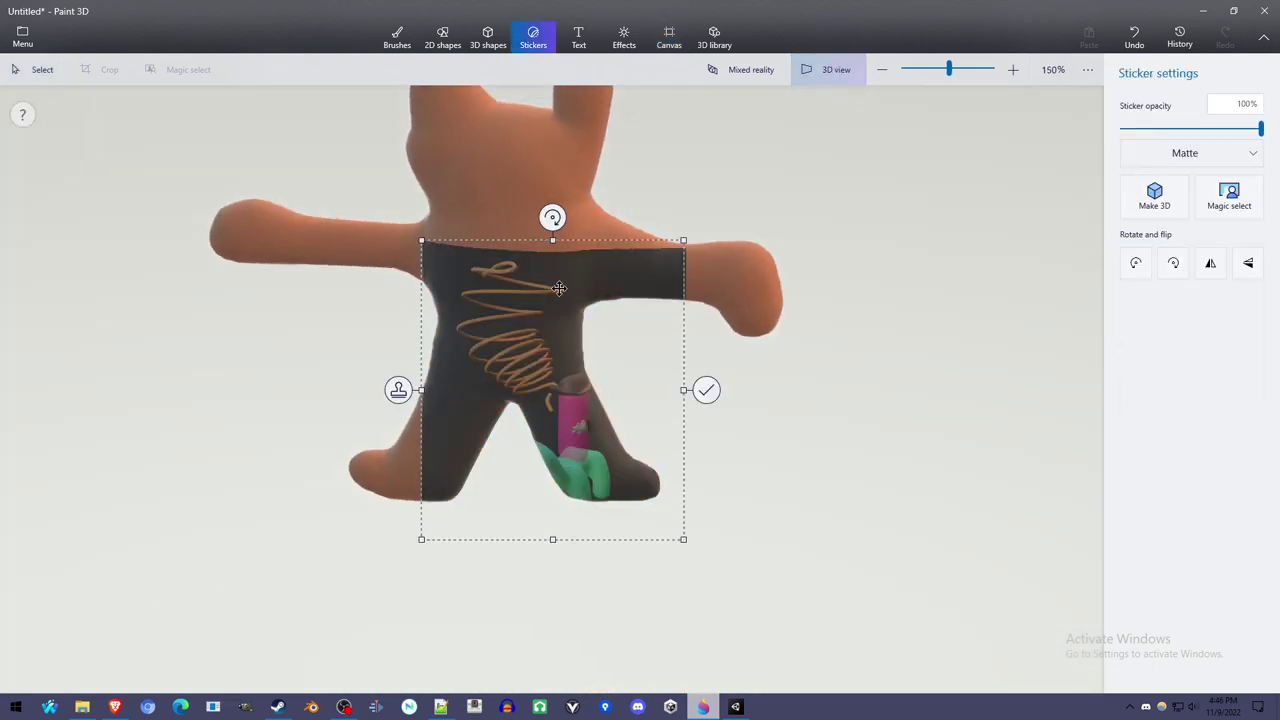
pyautogui.moveTo(559, 288); pyautogui.dragTo(486, 314)
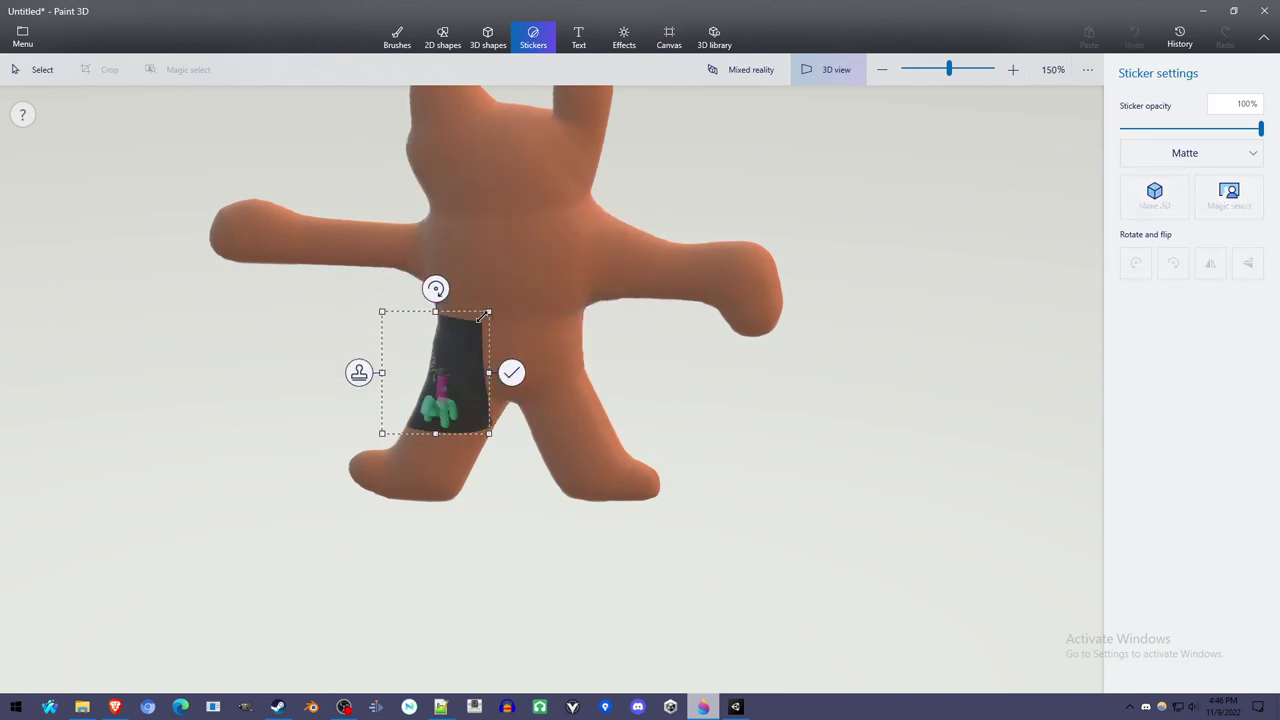
pyautogui.moveTo(436, 380); pyautogui.dragTo(520, 255)
pyautogui.moveTo(780, 386); pyautogui.dragTo(401, 387)
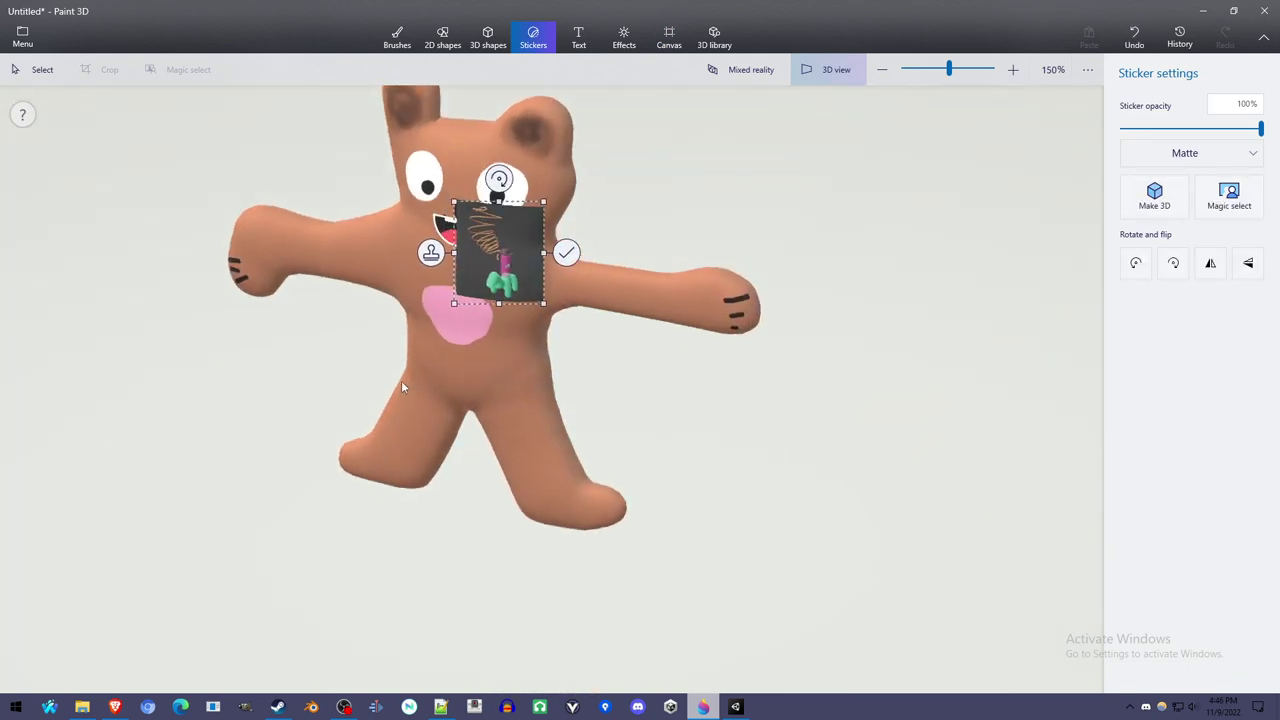
pyautogui.click(566, 252)
pyautogui.moveTo(720, 331); pyautogui.dragTo(863, 342)
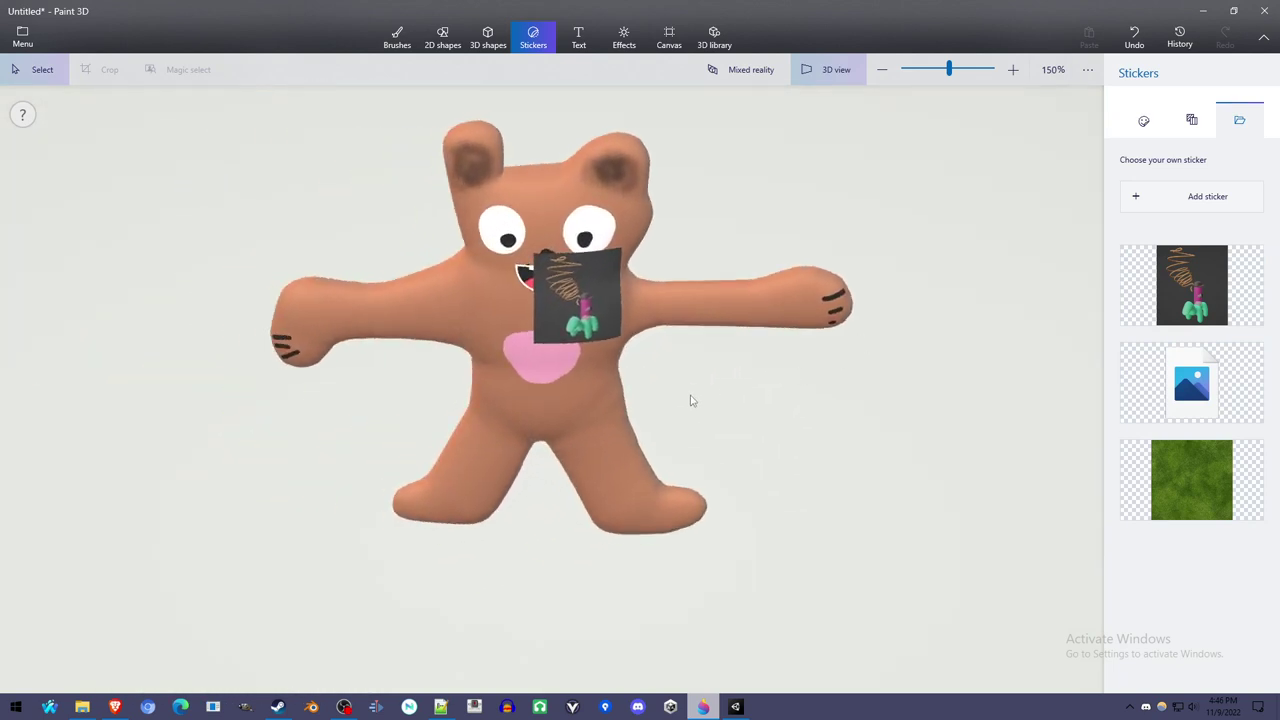
pyautogui.hotkey('ctrl', 'z')
# Step: Re-add the spring-figure sticker, shrink it over the bear's back and apply it
pyautogui.moveTo(415, 440); pyautogui.dragTo(731, 434)
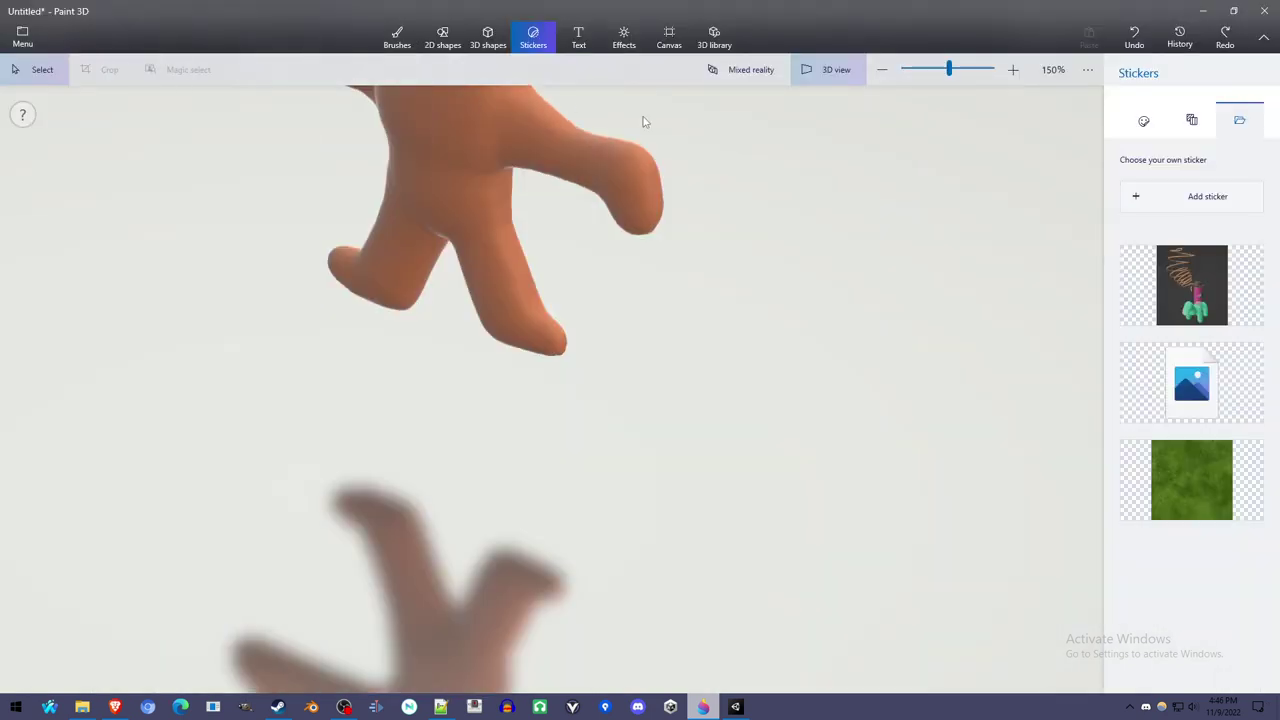
pyautogui.click(1192, 290)
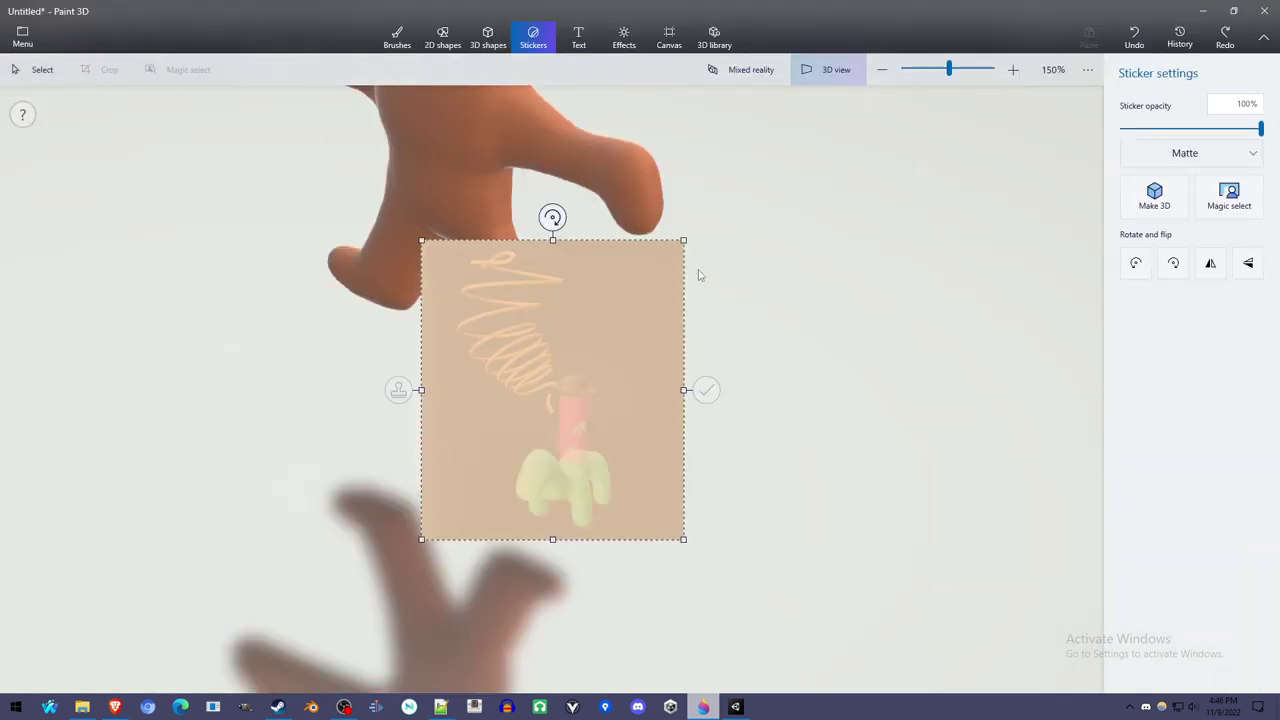
pyautogui.moveTo(690, 274); pyautogui.dragTo(316, 201)
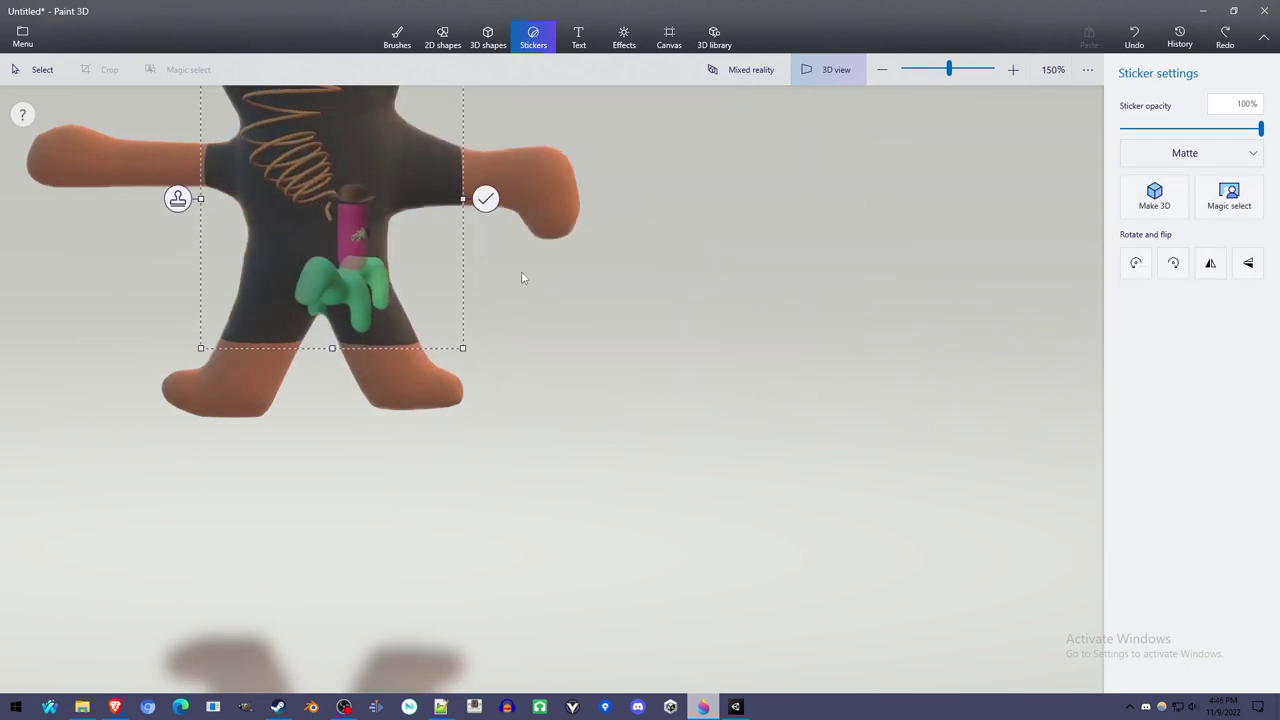
pyautogui.moveTo(520, 277); pyautogui.dragTo(626, 509, button='right')
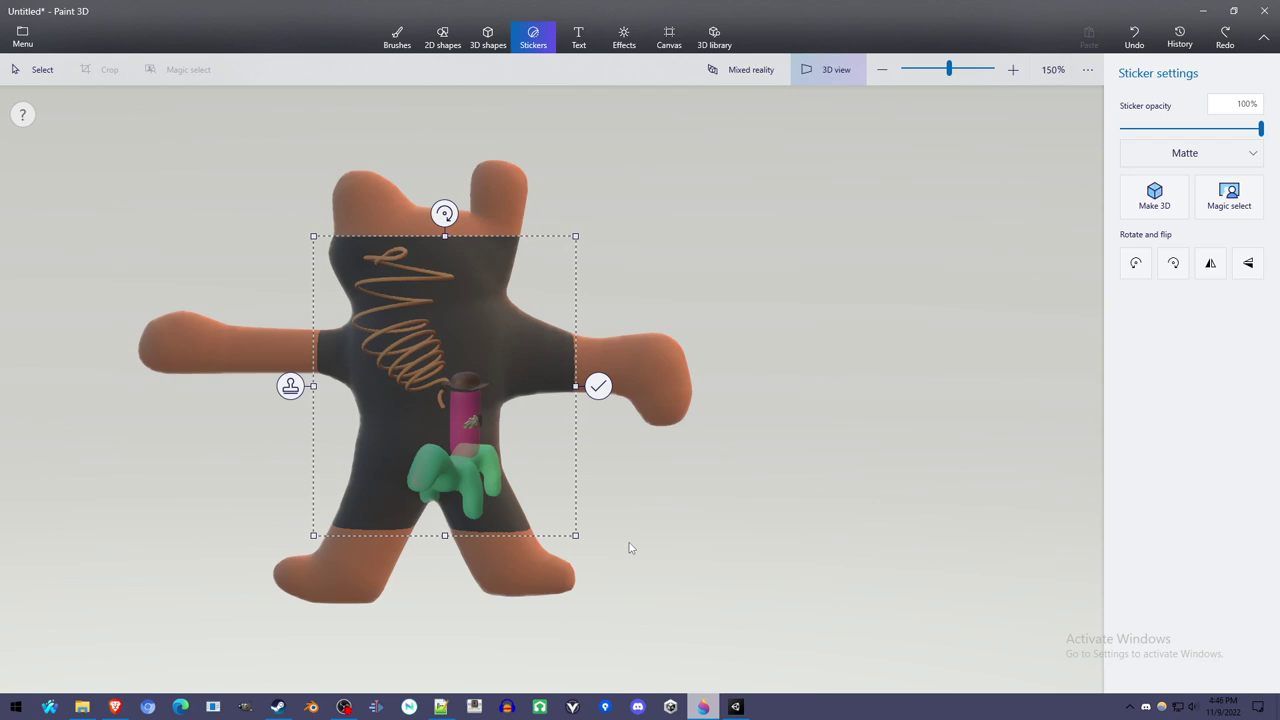
pyautogui.moveTo(577, 535); pyautogui.dragTo(429, 366)
pyautogui.moveTo(371, 300); pyautogui.dragTo(428, 364)
pyautogui.click(501, 363)
pyautogui.moveTo(517, 417); pyautogui.dragTo(814, 466)
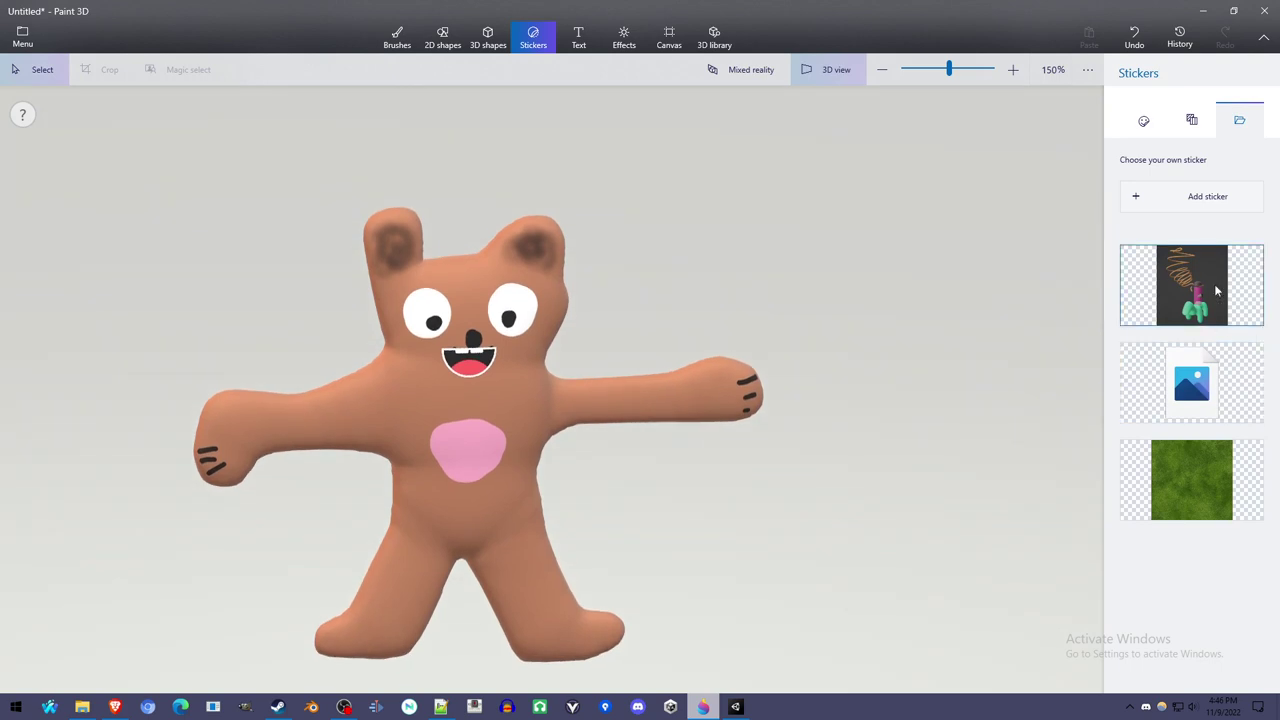
# Step: Try a green leaves texture patch on the belly, then delete it
pyautogui.click(1195, 123)
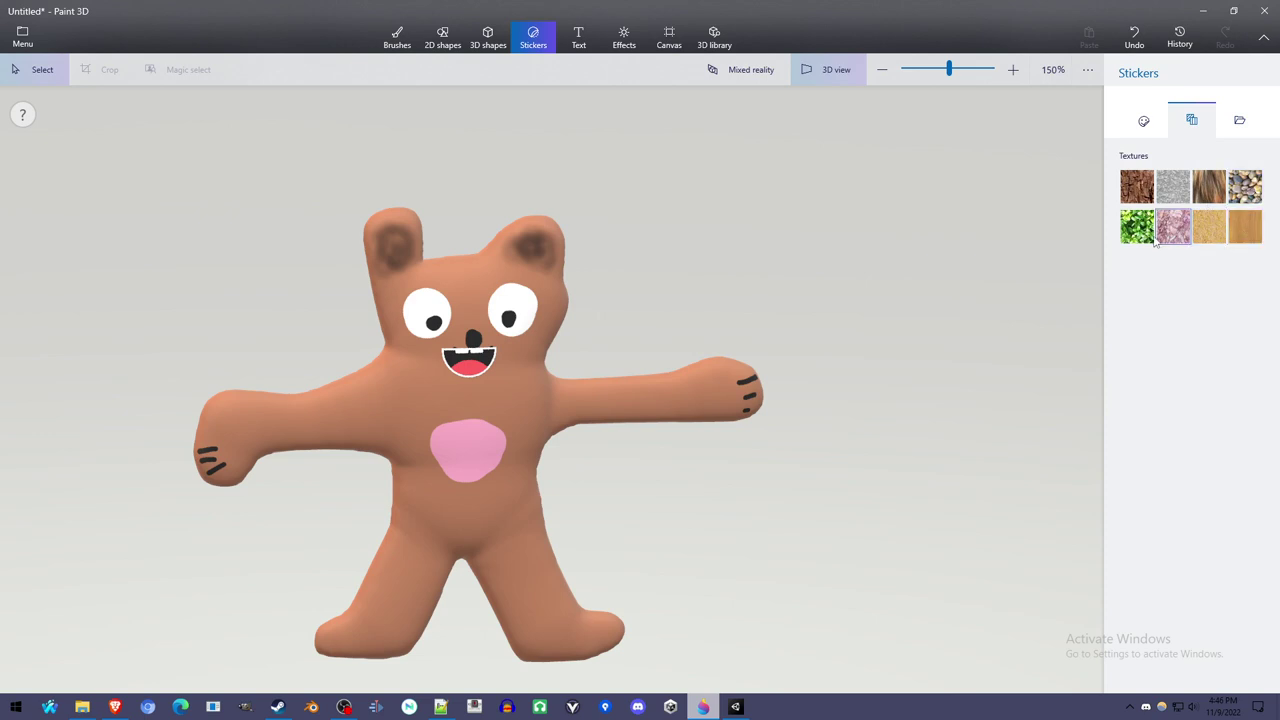
pyautogui.click(1242, 122)
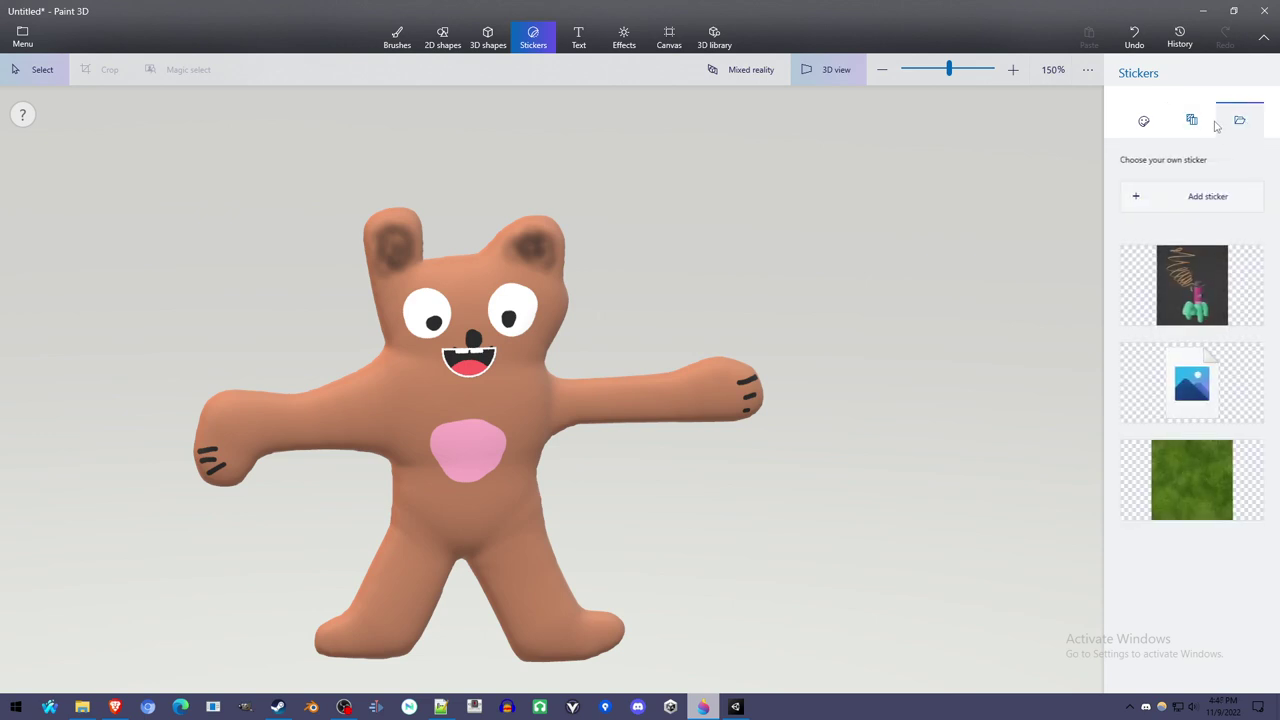
pyautogui.click(1205, 122)
pyautogui.click(1137, 226)
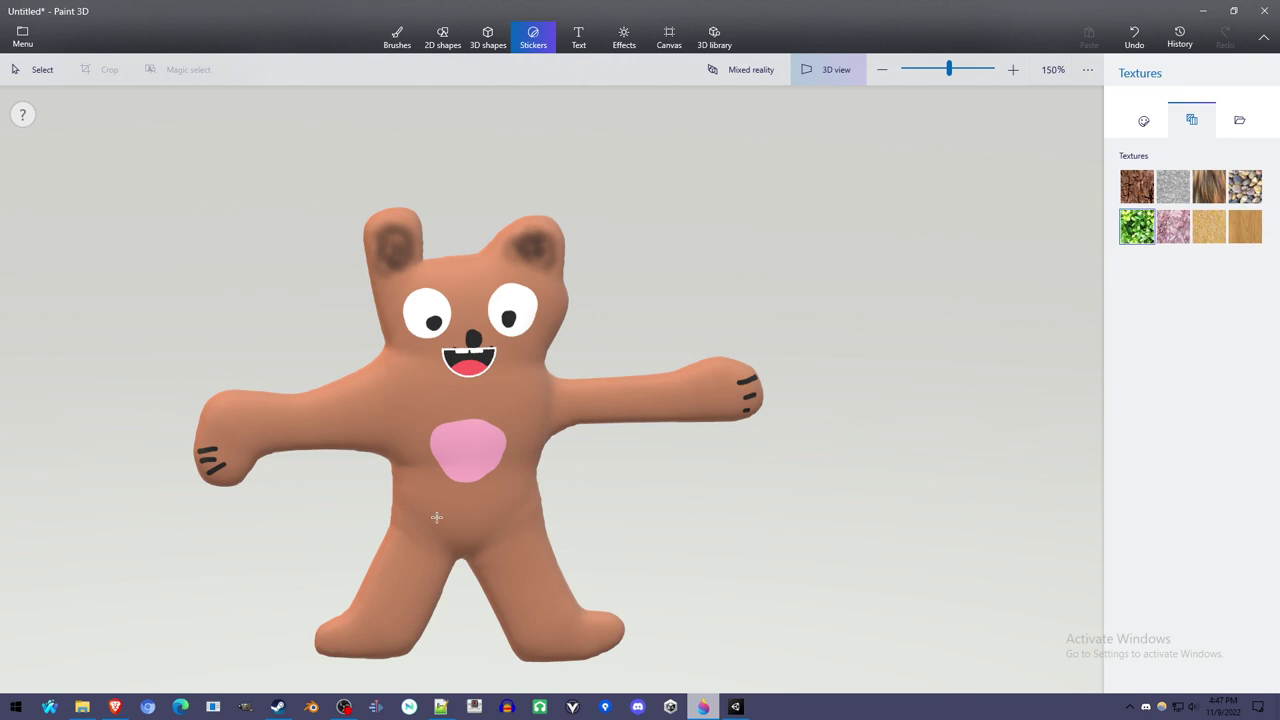
pyautogui.moveTo(483, 468); pyautogui.dragTo(554, 546)
pyautogui.press('Delete')
# Step: Apply an enlarged pink Marble texture patch centred over the bear's belly
pyautogui.moveTo(468, 451)
pyautogui.mouseDown()
pyautogui.moveTo(512, 474)
pyautogui.moveTo(556, 540)
pyautogui.moveTo(457, 473)
pyautogui.mouseUp()
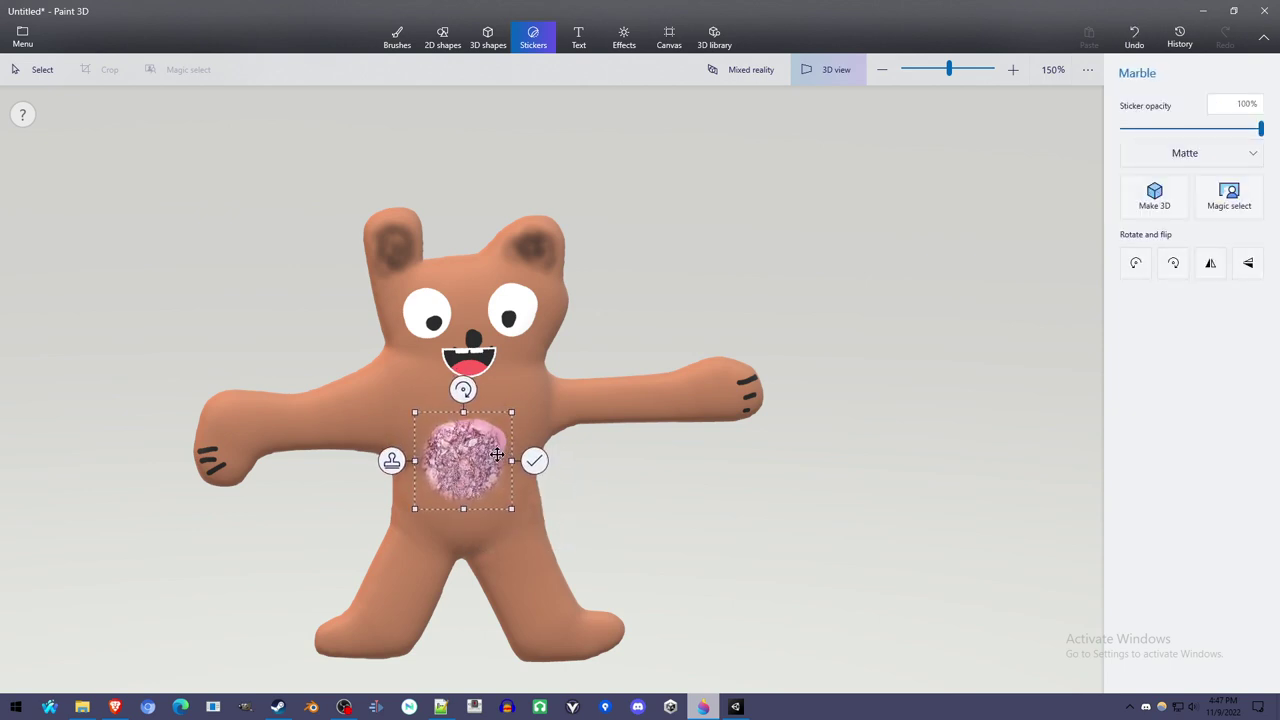
pyautogui.moveTo(512, 413); pyautogui.dragTo(548, 374)
pyautogui.moveTo(496, 453); pyautogui.dragTo(482, 471)
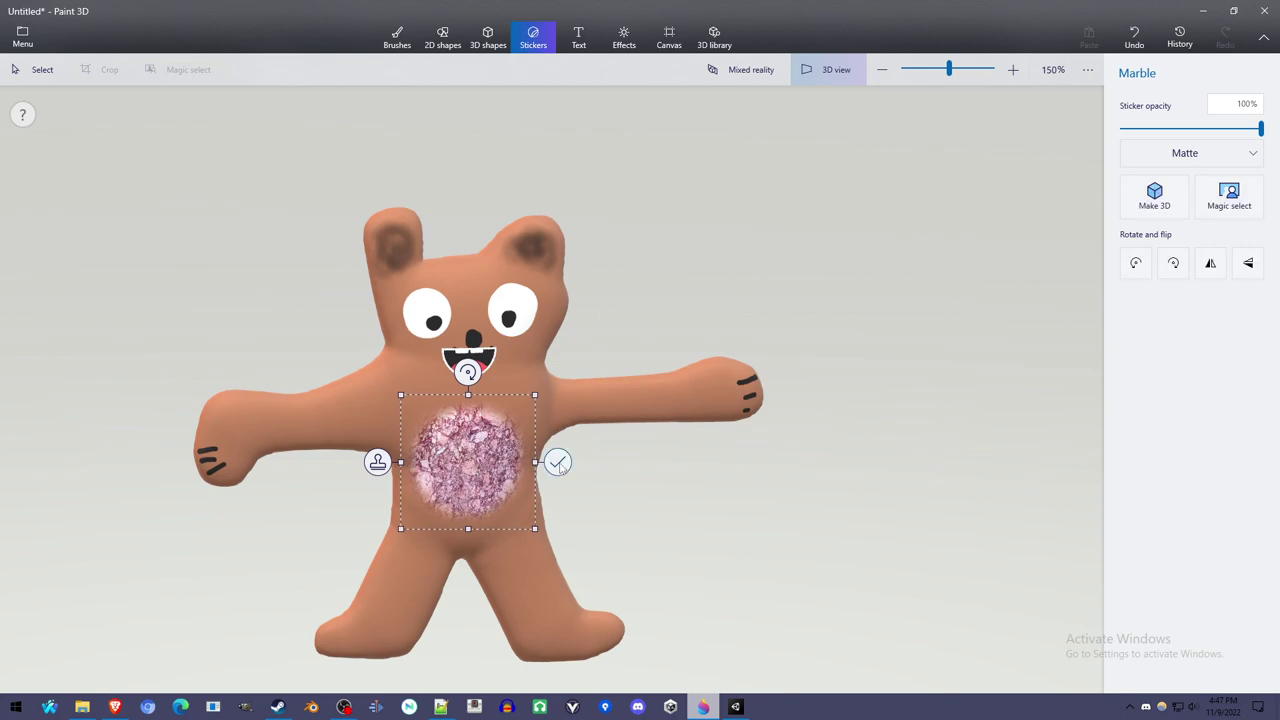
pyautogui.click(557, 462)
pyautogui.moveTo(628, 563); pyautogui.dragTo(735, 532)
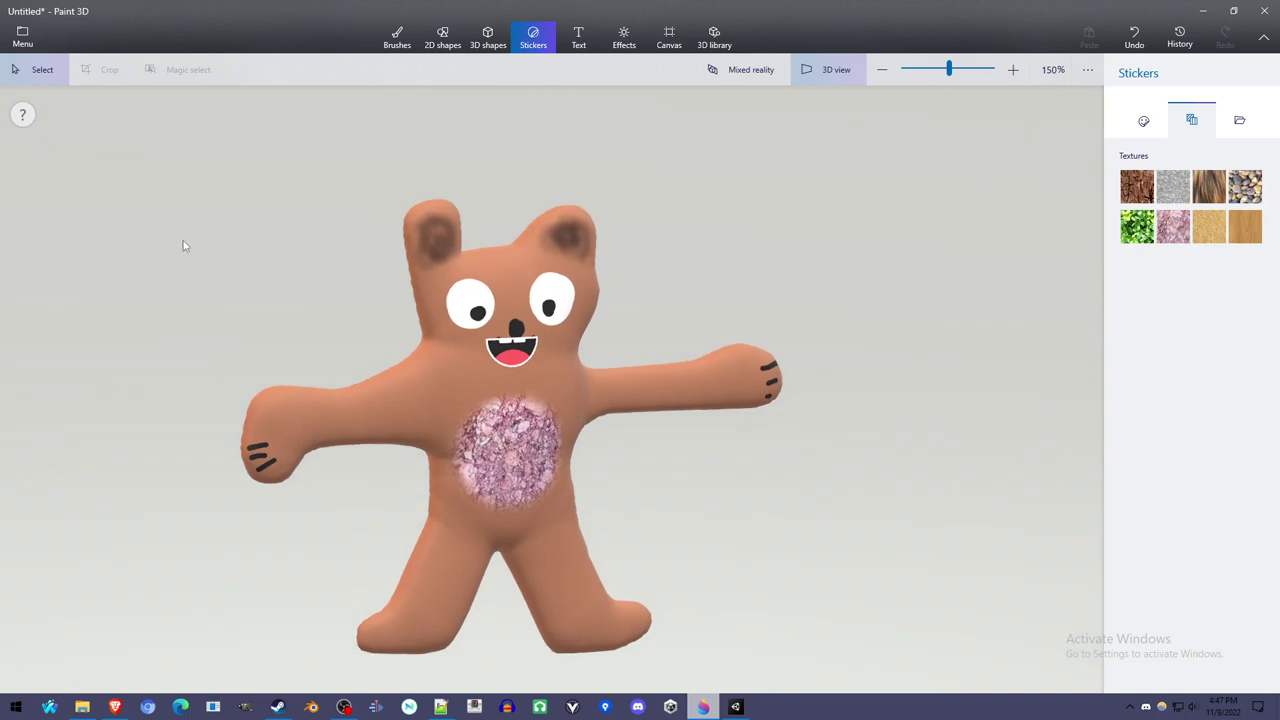
pyautogui.moveTo(575, 503); pyautogui.dragTo(607, 551)
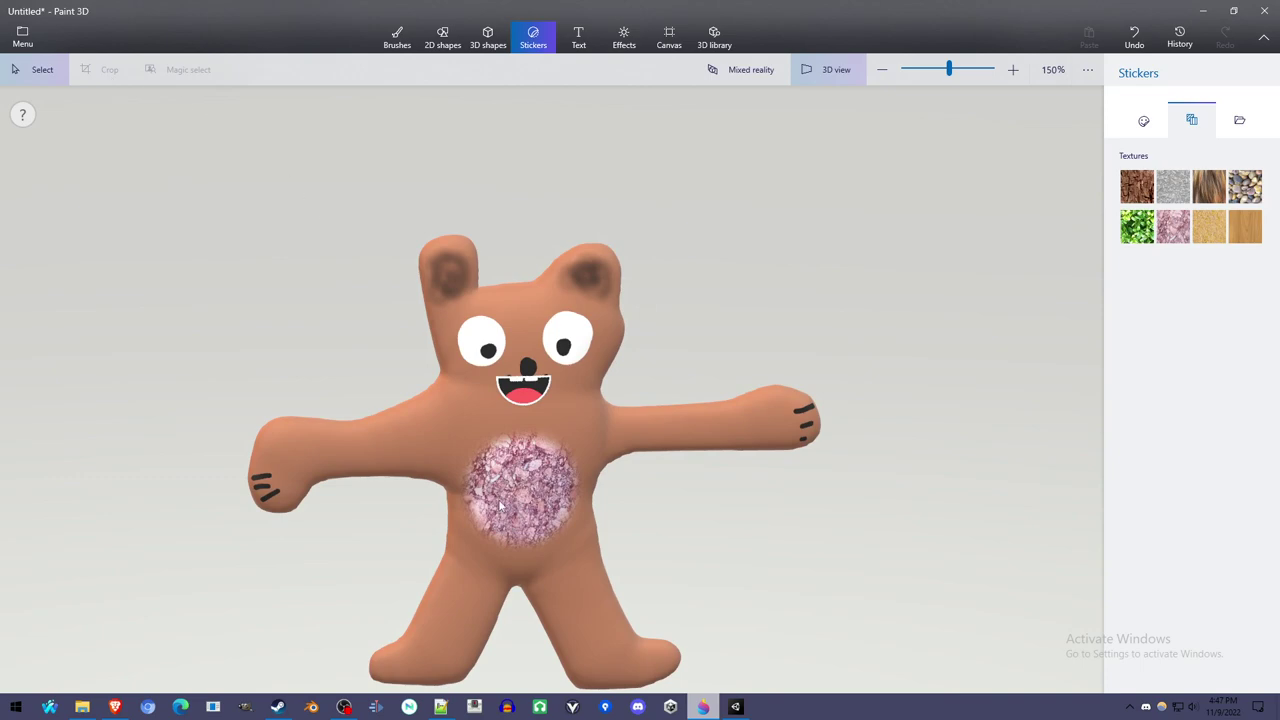
pyautogui.moveTo(548, 490)
pyautogui.mouseDown()
pyautogui.moveTo(537, 503)
pyautogui.moveTo(556, 510)
pyautogui.moveTo(771, 511)
pyautogui.moveTo(569, 494)
pyautogui.moveTo(558, 482)
pyautogui.mouseUp()
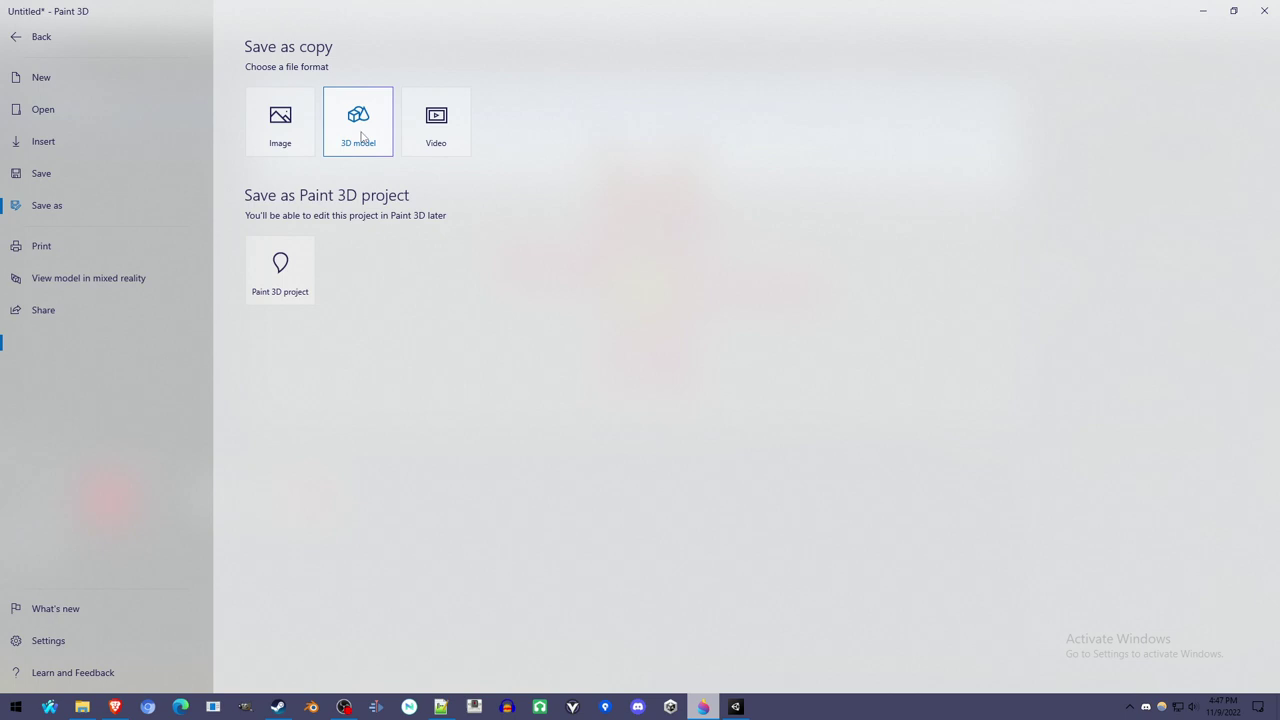
# Step: Save the bear as an FBX 3D model named 'bear' in 3D Objects
pyautogui.click(359, 130)
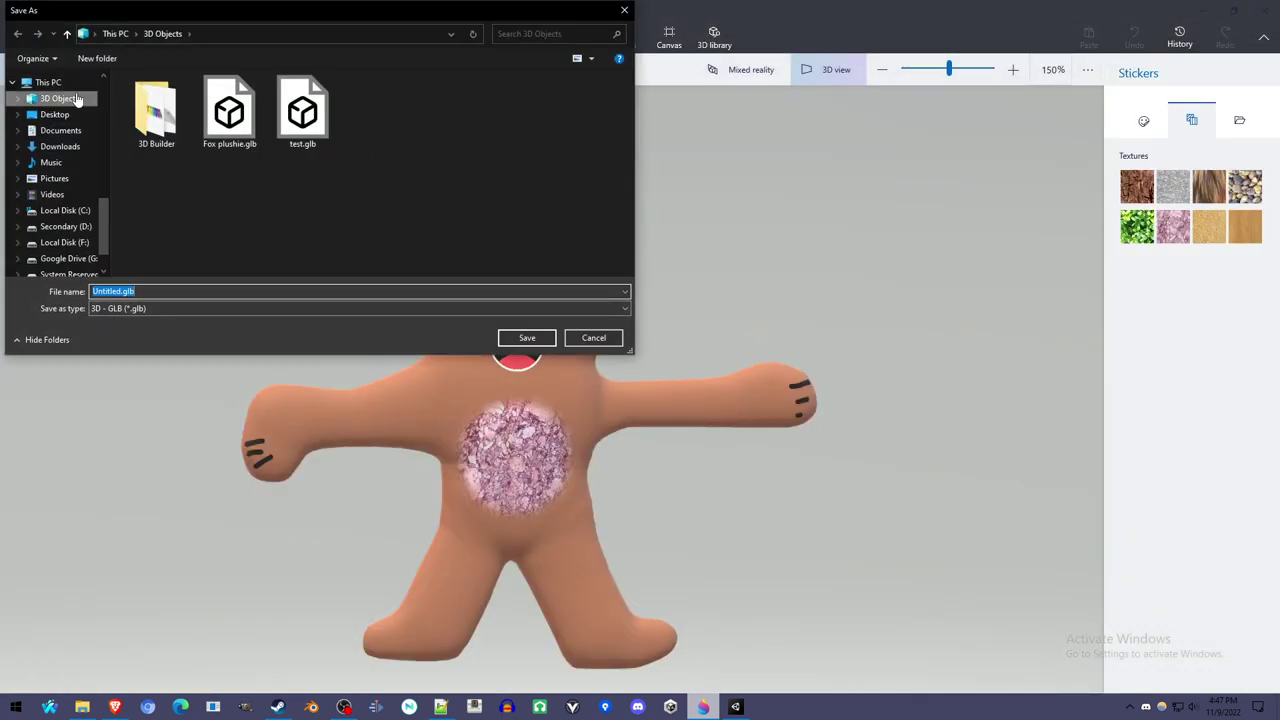
pyautogui.click(235, 308)
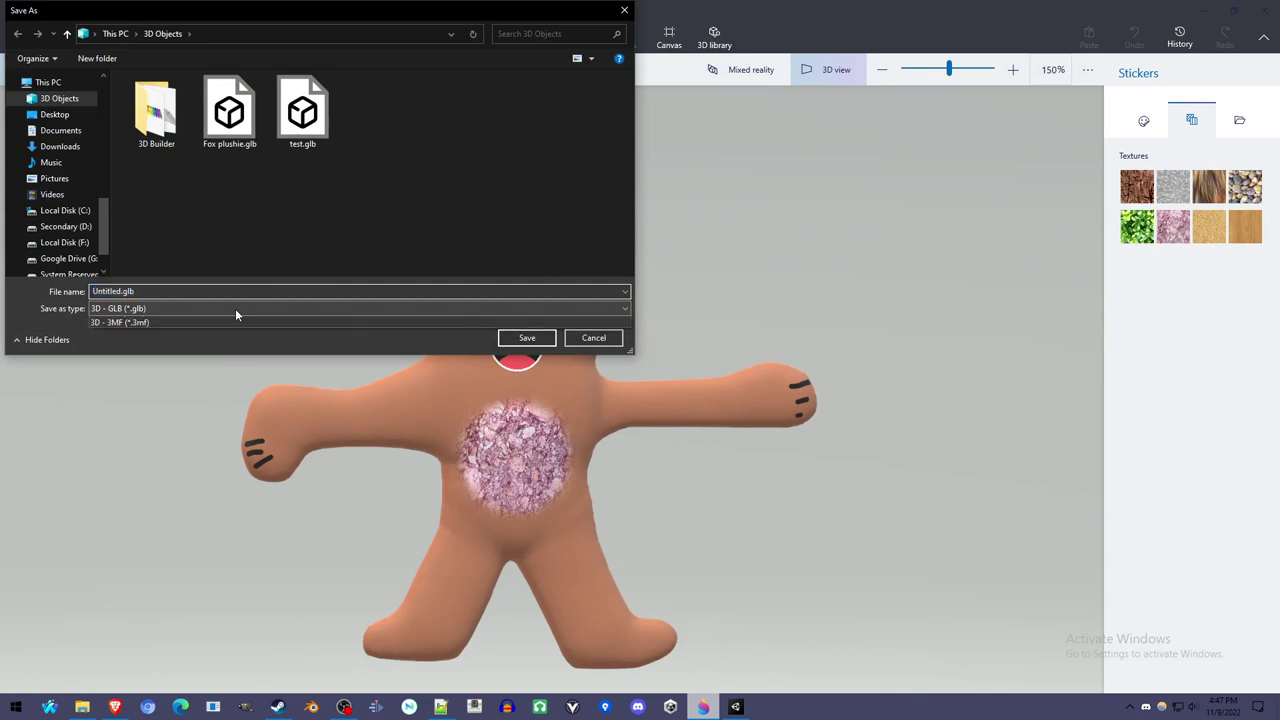
pyautogui.click(235, 334)
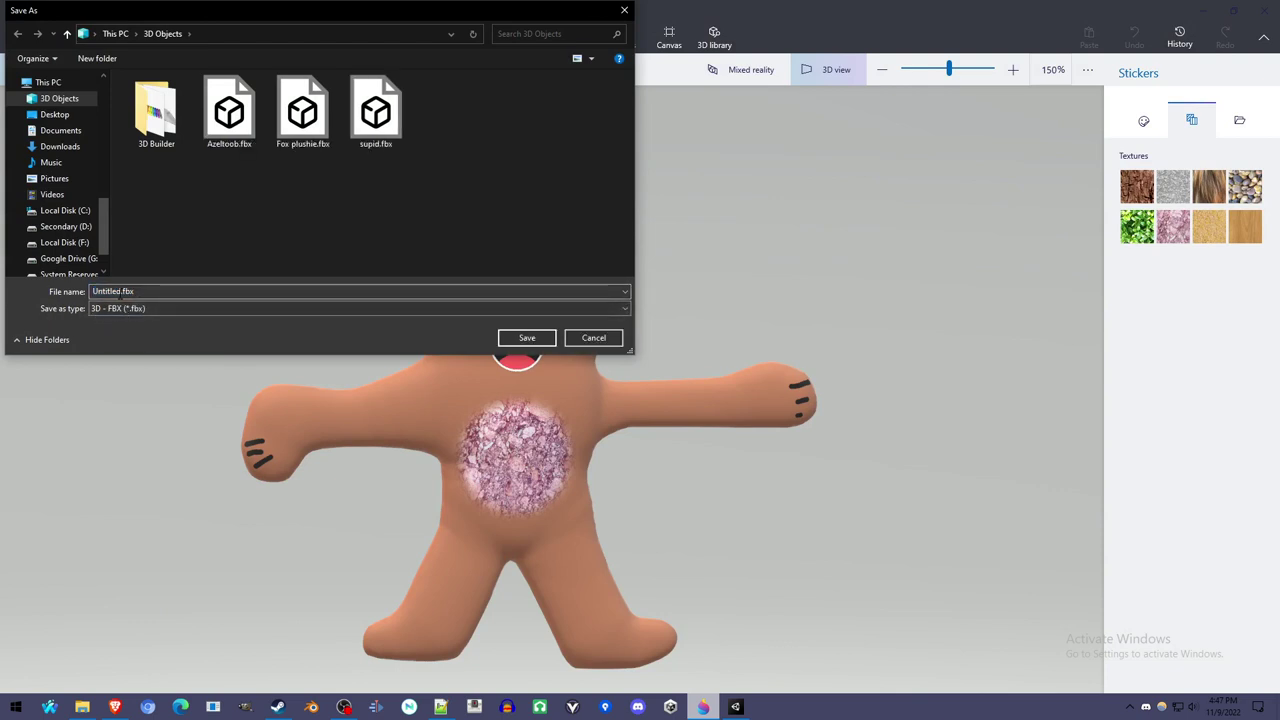
pyautogui.doubleClick(121, 291)
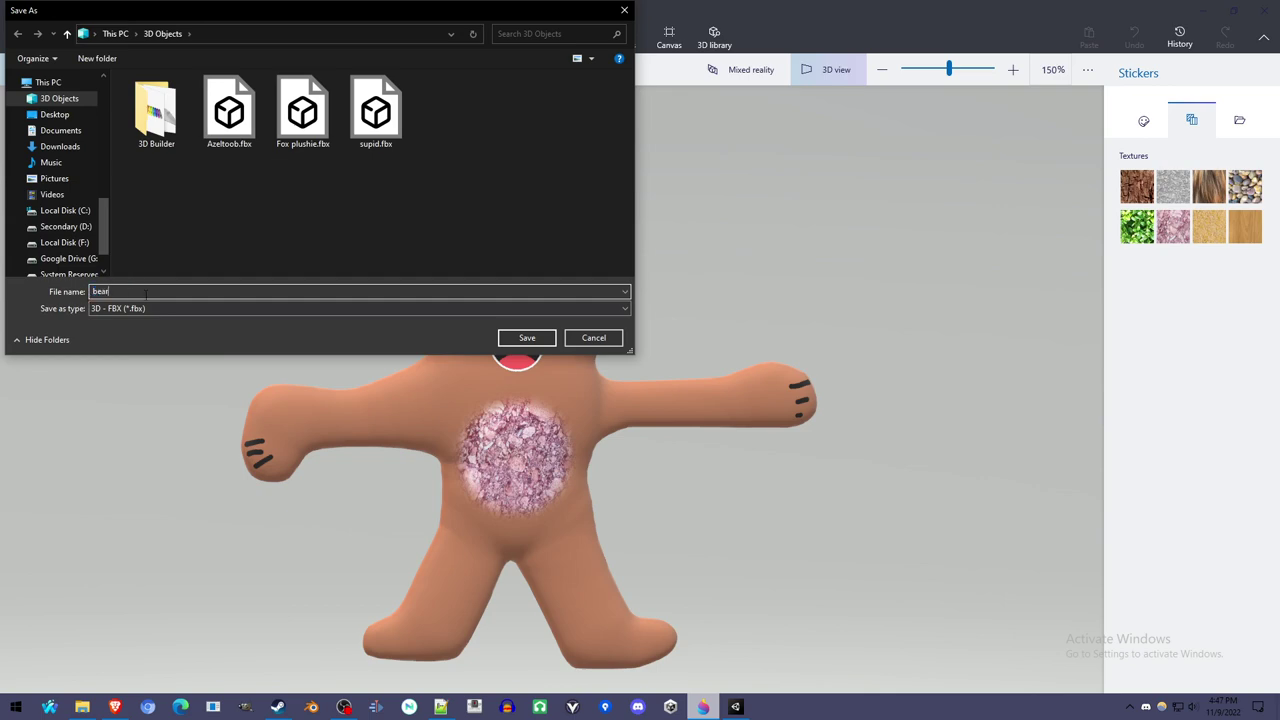
pyautogui.click(525, 339)
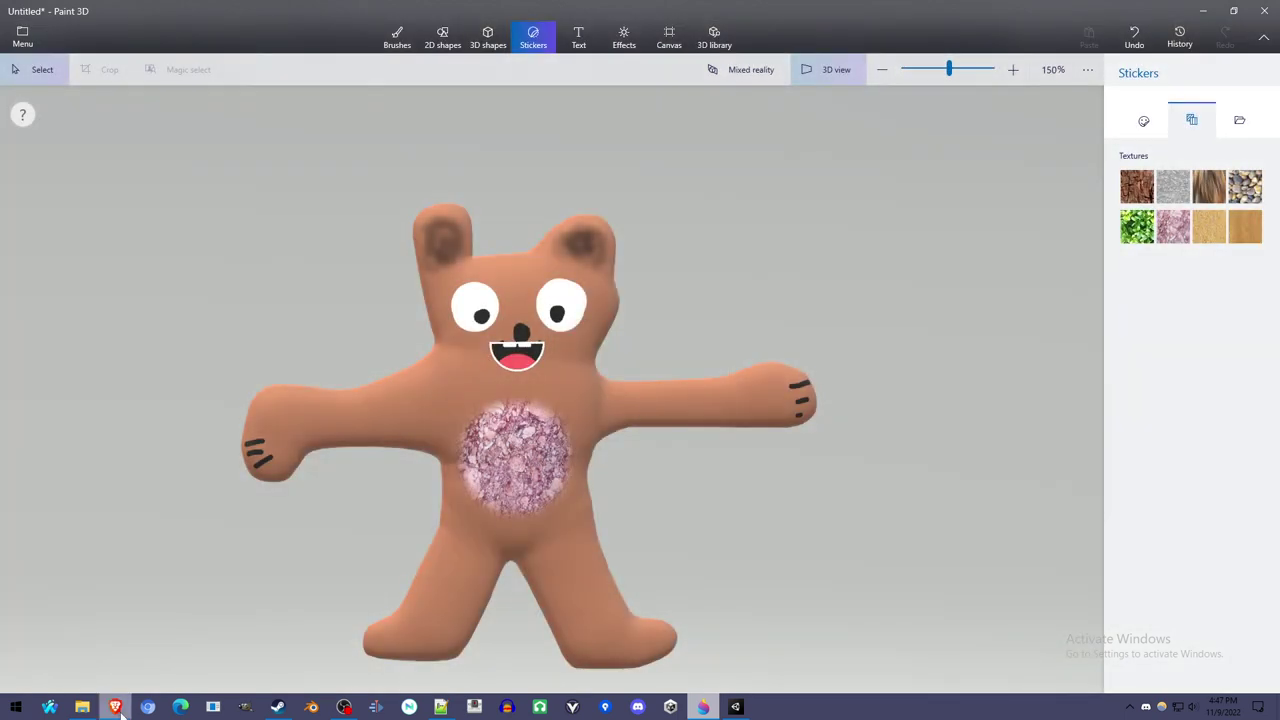
# Step: Switch to Mixamo in the browser and go to the Animations library
pyautogui.click(115, 707)
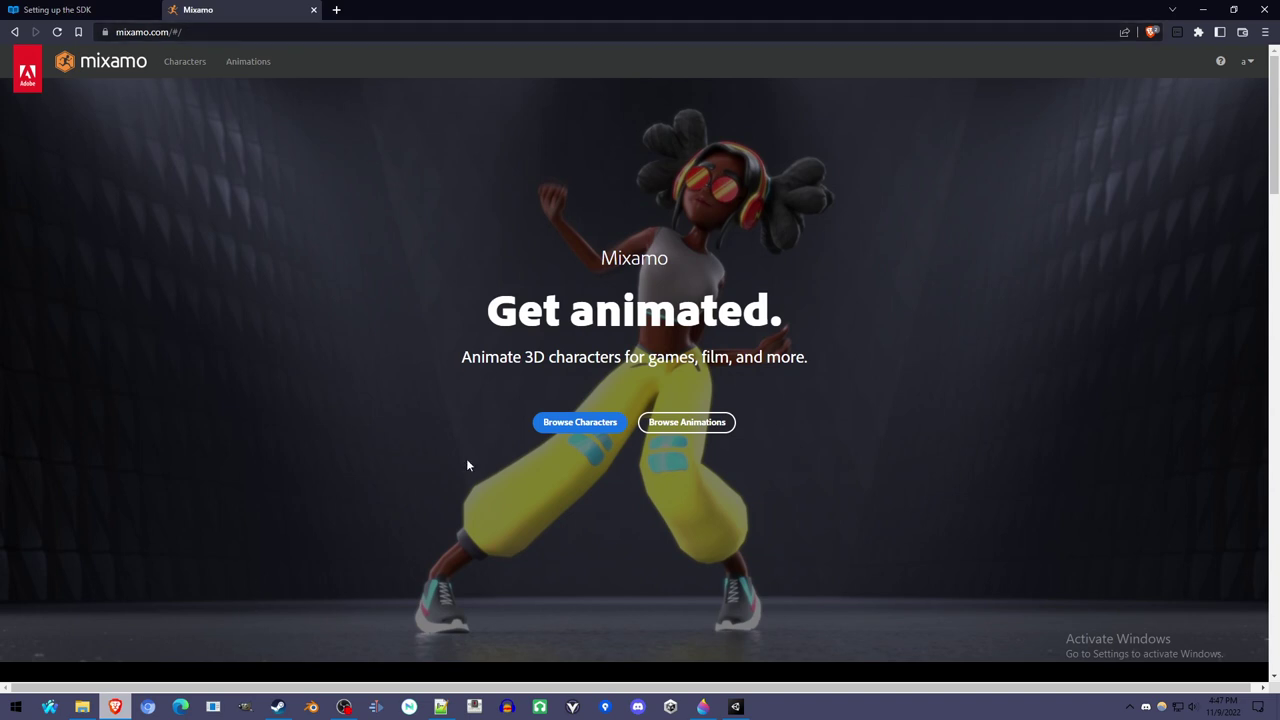
pyautogui.click(1249, 62)
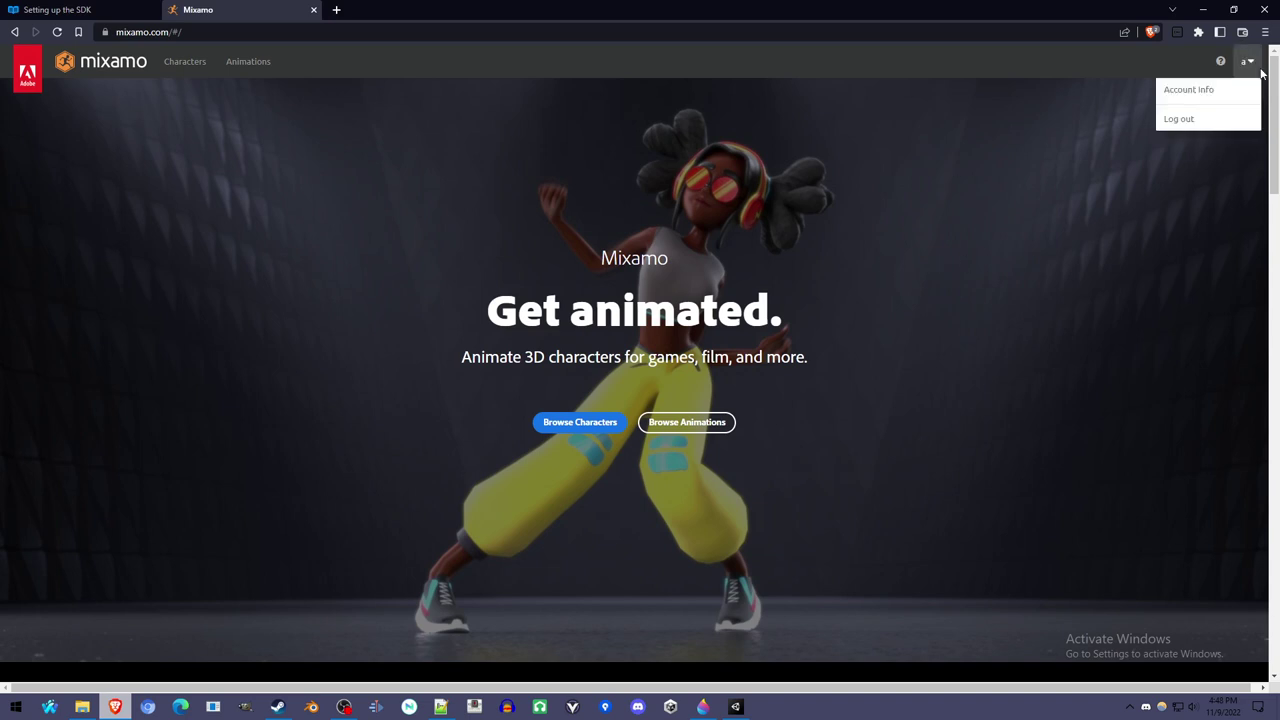
pyautogui.click(703, 428)
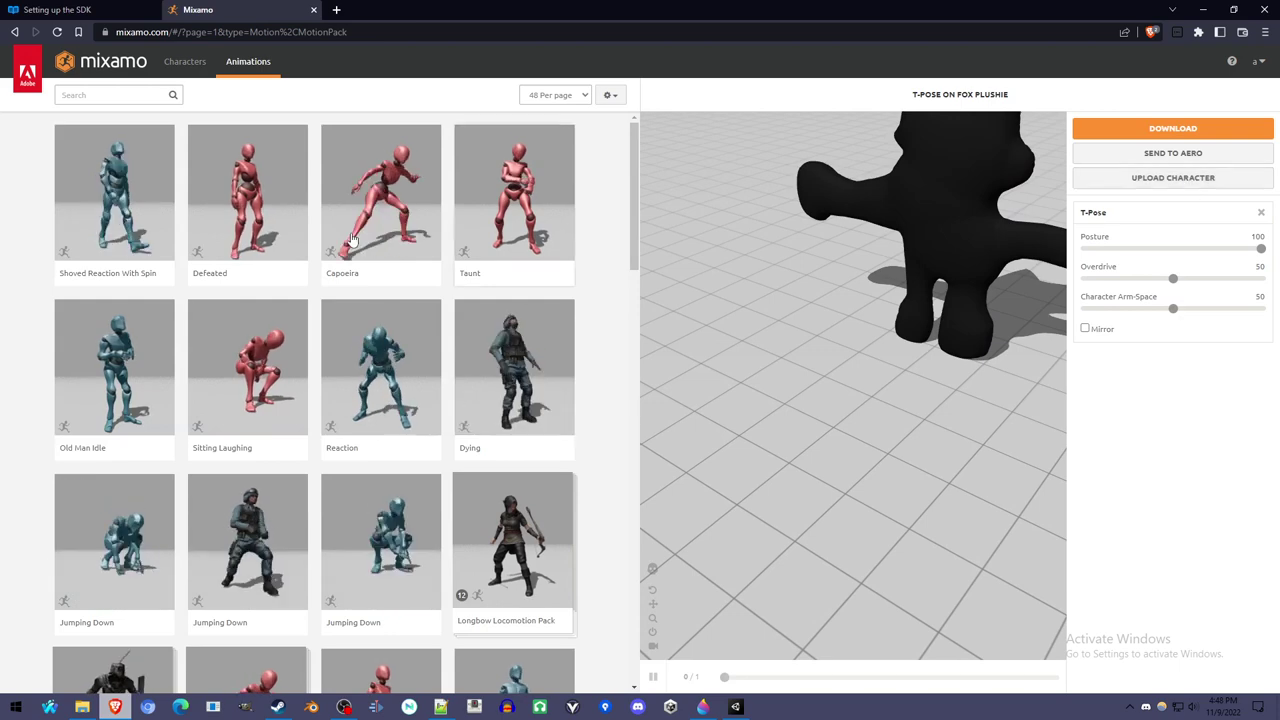
# Step: Upload bear.fbx from the 3D Objects folder as a new Mixamo character
pyautogui.click(1162, 179)
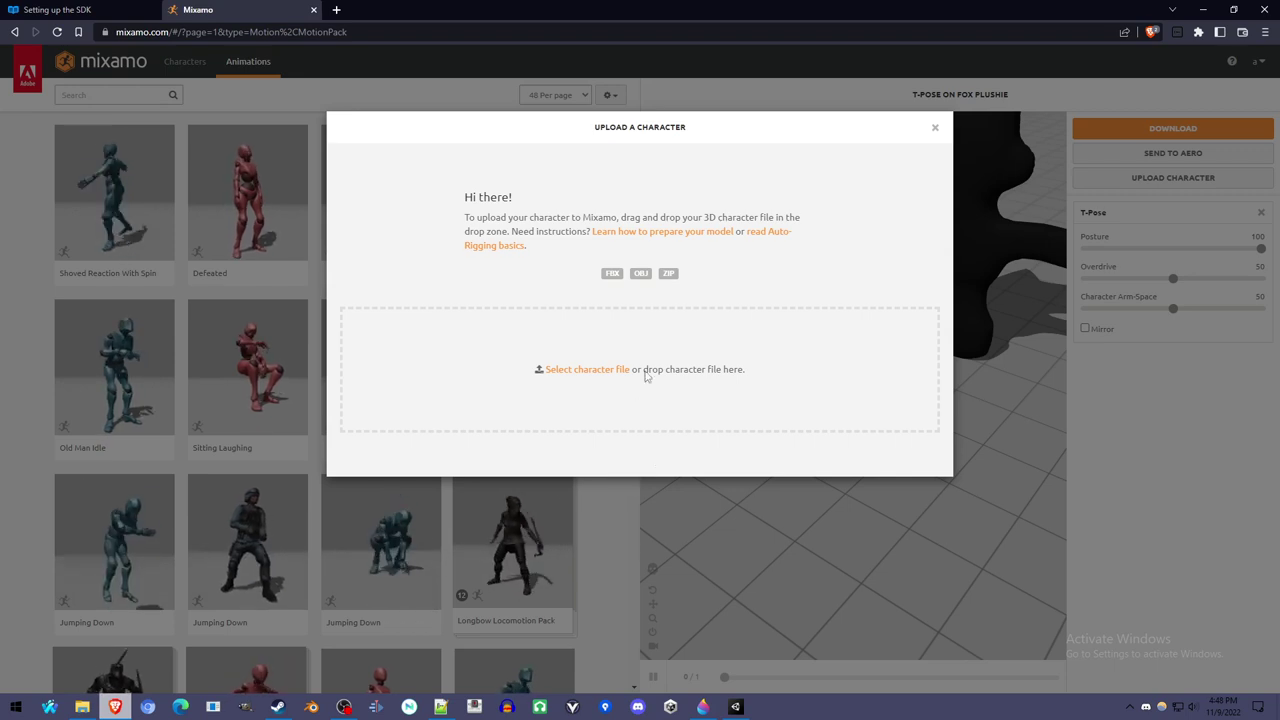
pyautogui.moveTo(82, 707)
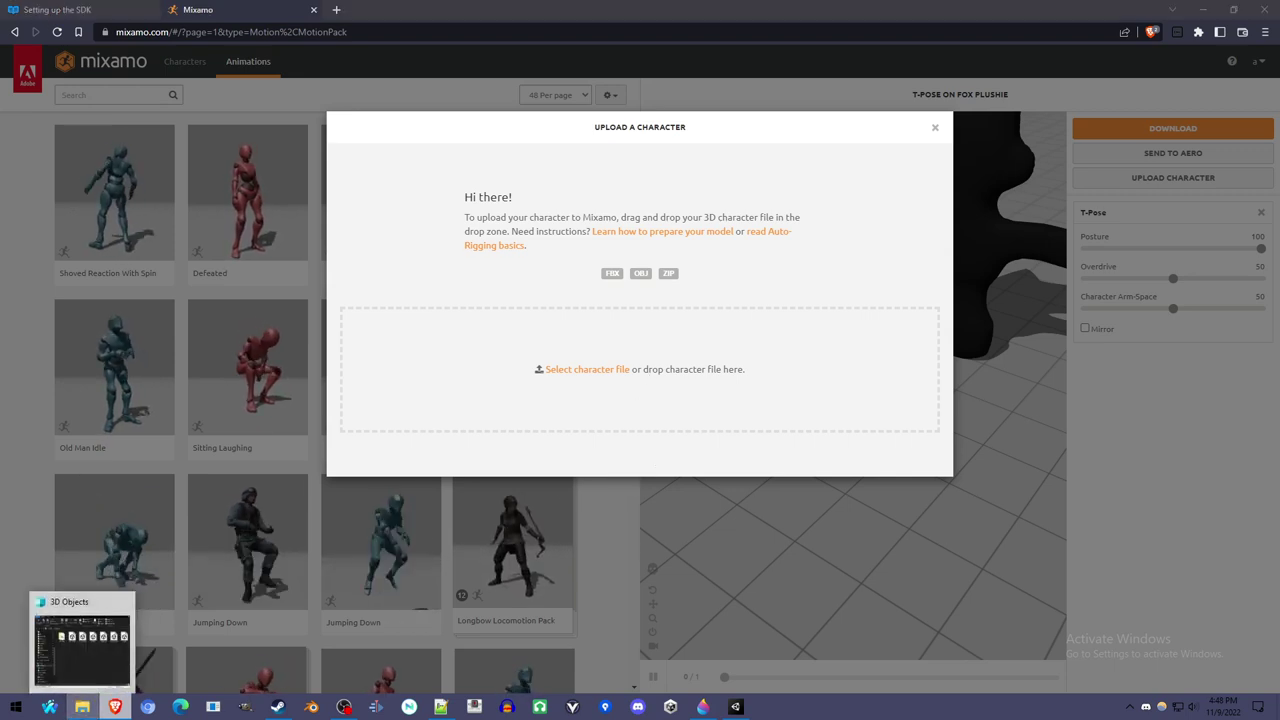
pyautogui.click(86, 625)
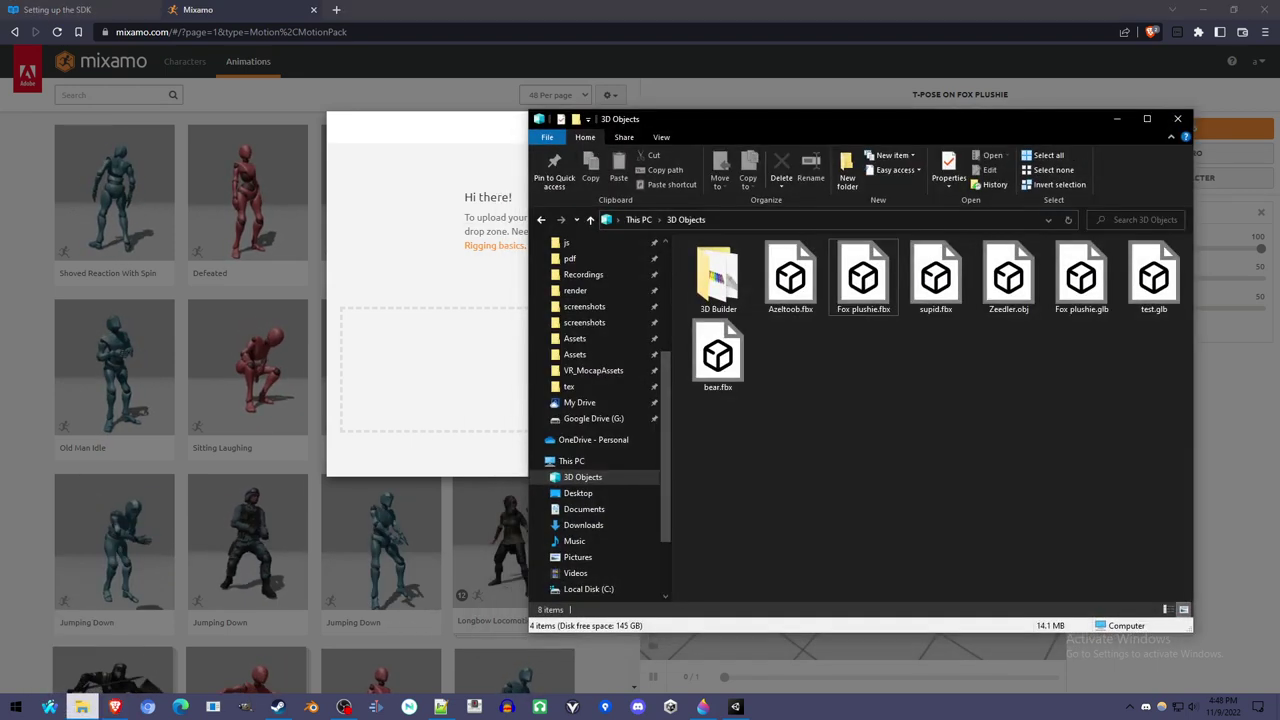
pyautogui.click(583, 478)
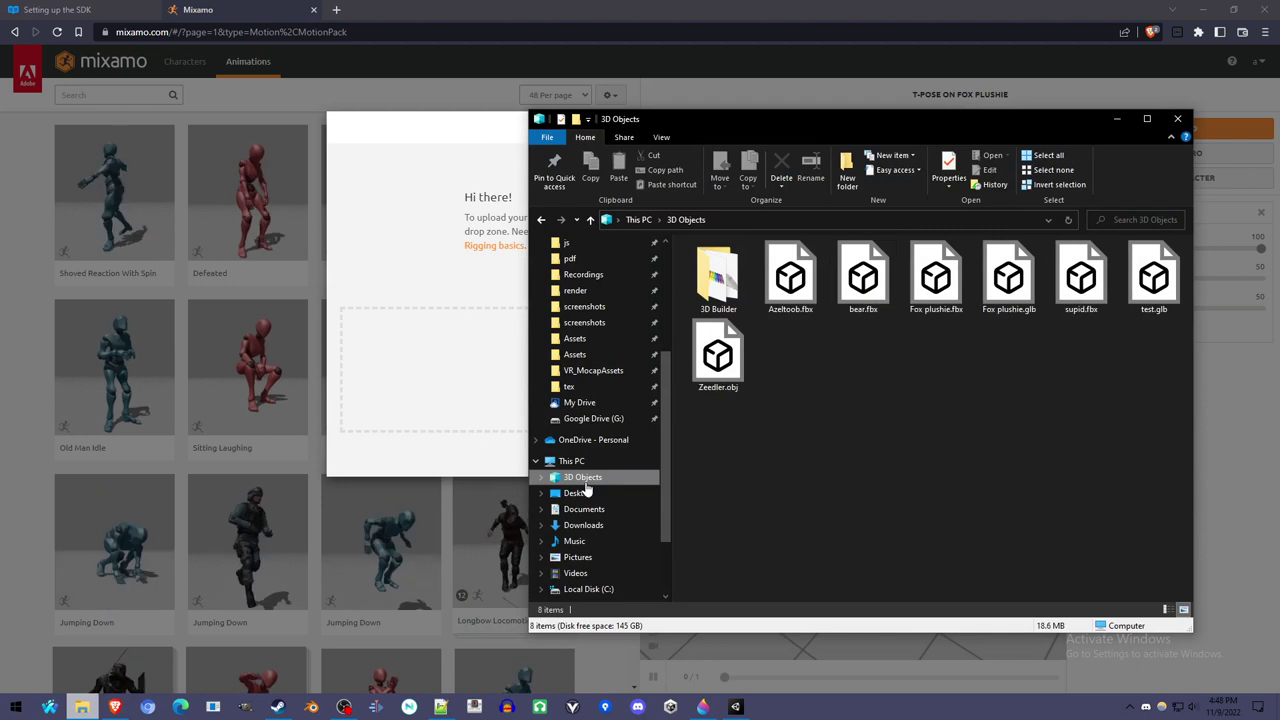
pyautogui.click(866, 290)
pyautogui.moveTo(866, 290); pyautogui.dragTo(450, 382)
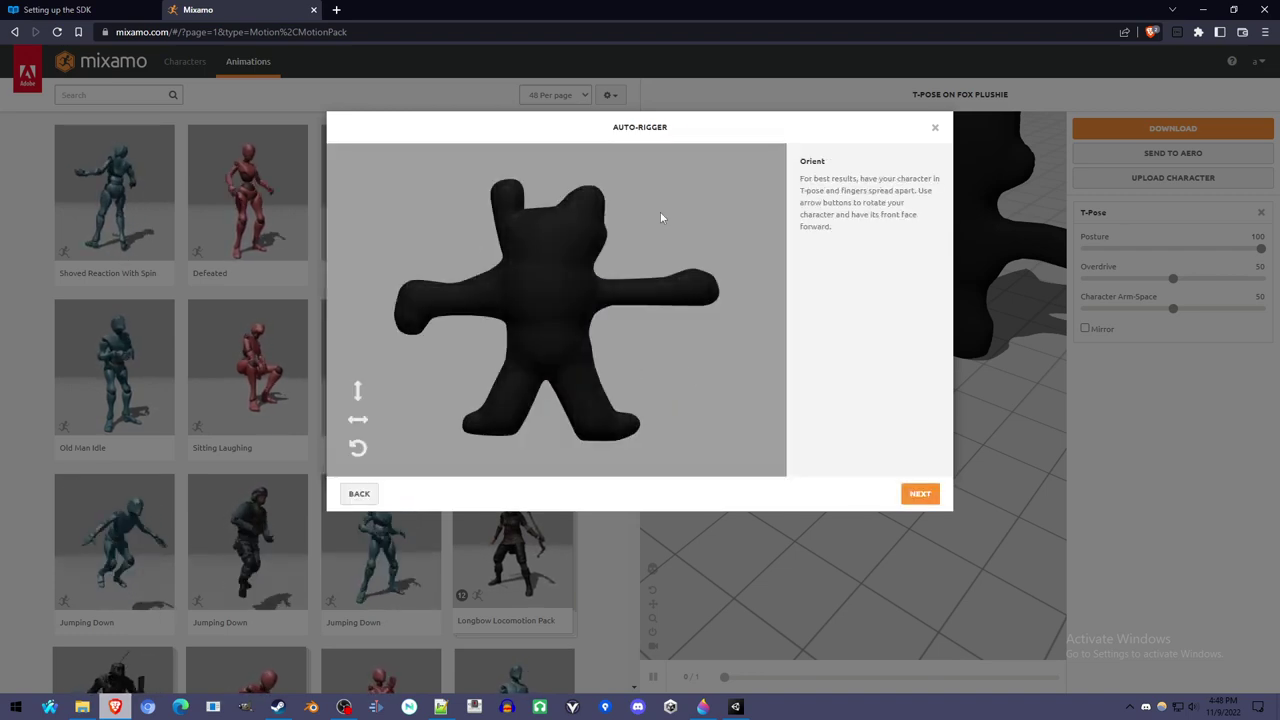
# Step: Place the chin, wrist, elbow, knee and groin markers on the bear
pyautogui.click(922, 497)
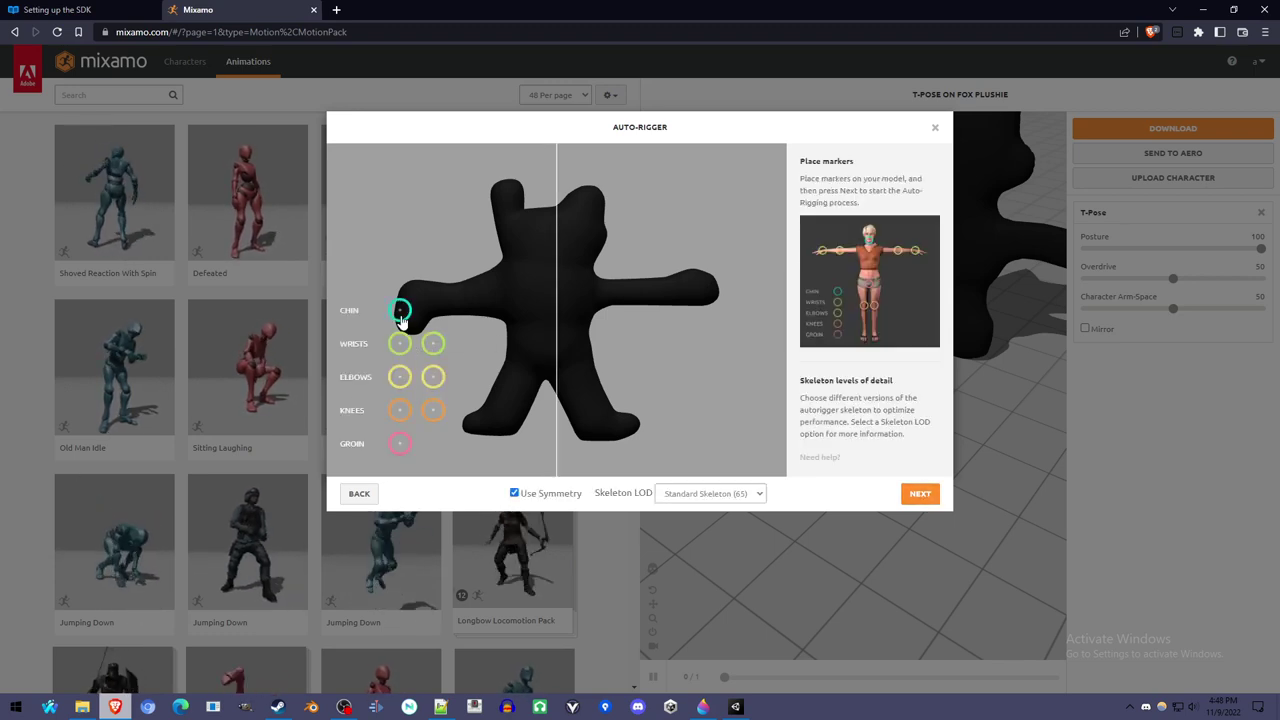
pyautogui.moveTo(400, 310); pyautogui.dragTo(551, 266)
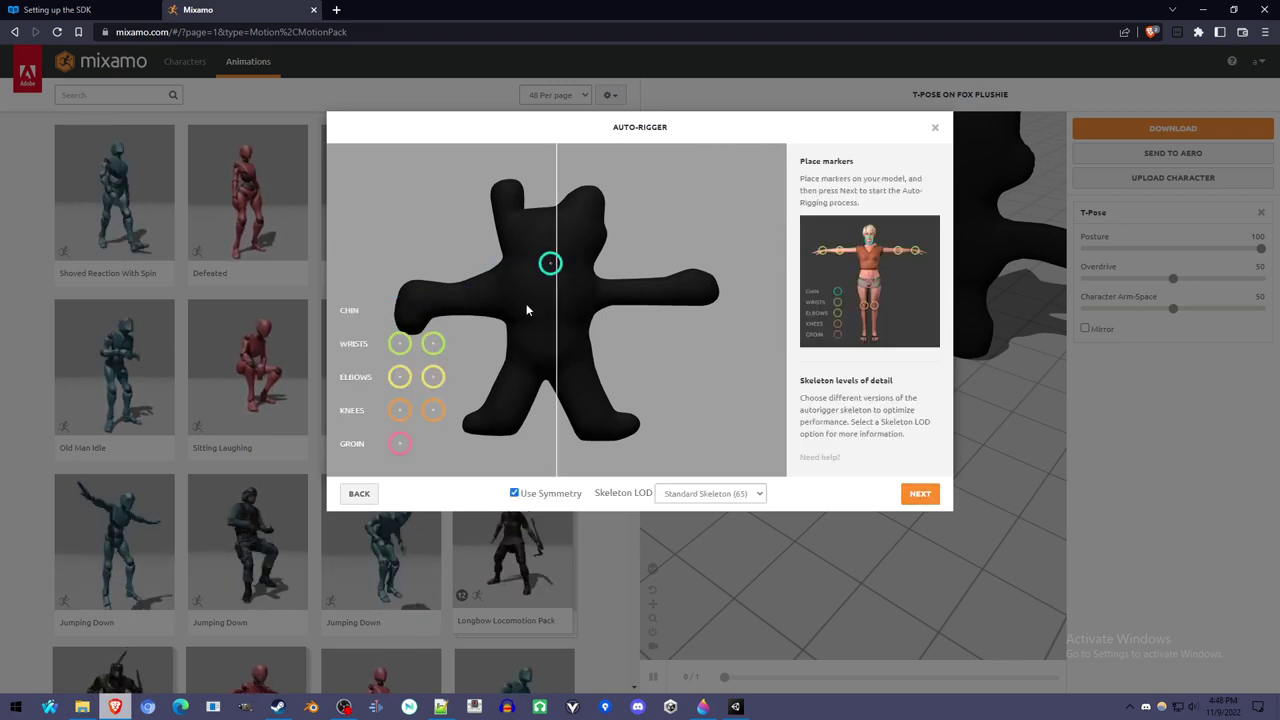
pyautogui.moveTo(408, 350); pyautogui.dragTo(436, 297)
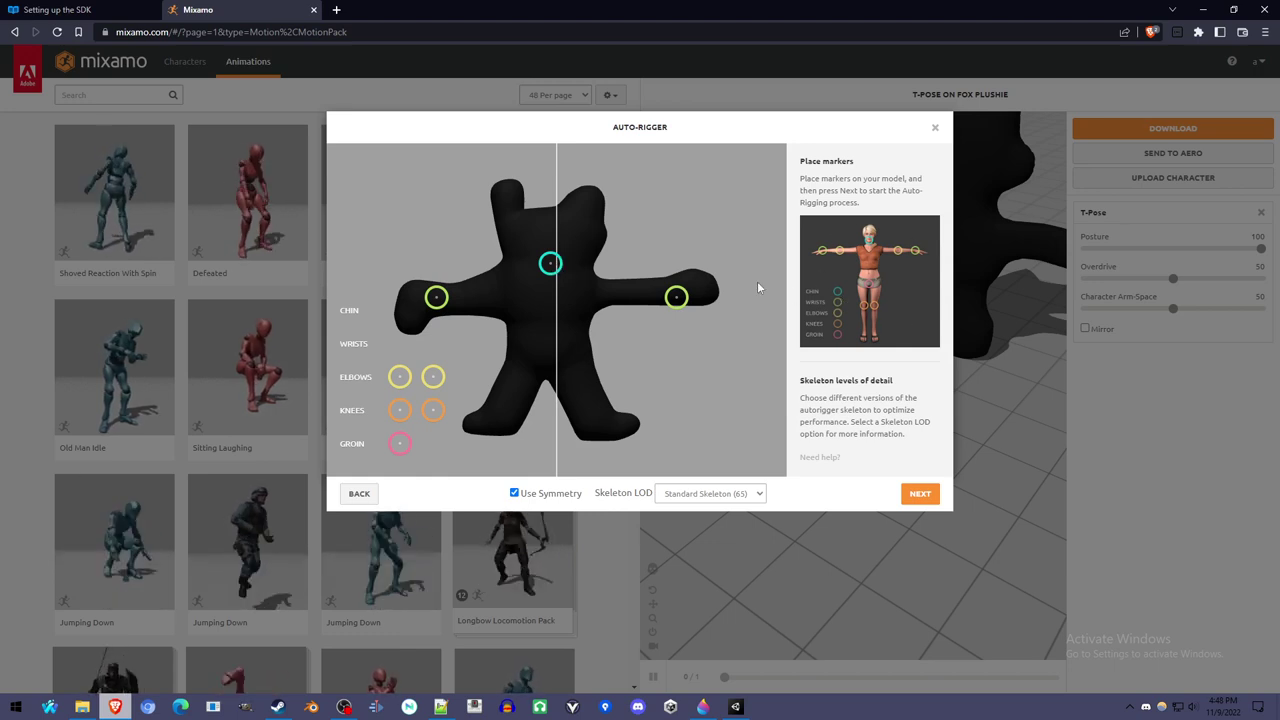
pyautogui.moveTo(551, 264); pyautogui.dragTo(551, 263)
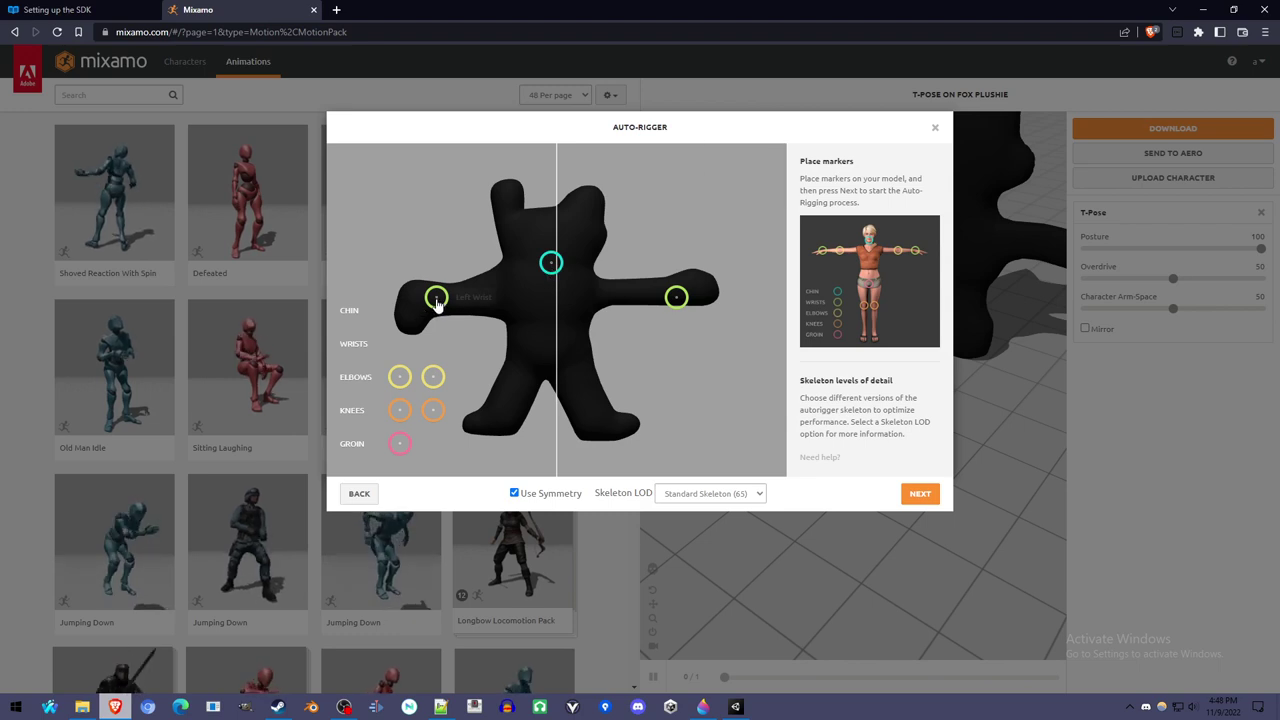
pyautogui.moveTo(437, 305); pyautogui.dragTo(437, 303)
pyautogui.moveTo(399, 378); pyautogui.dragTo(470, 296)
pyautogui.moveTo(399, 410)
pyautogui.mouseDown()
pyautogui.moveTo(519, 376)
pyautogui.moveTo(516, 396)
pyautogui.mouseUp()
pyautogui.moveTo(399, 443); pyautogui.dragTo(548, 366)
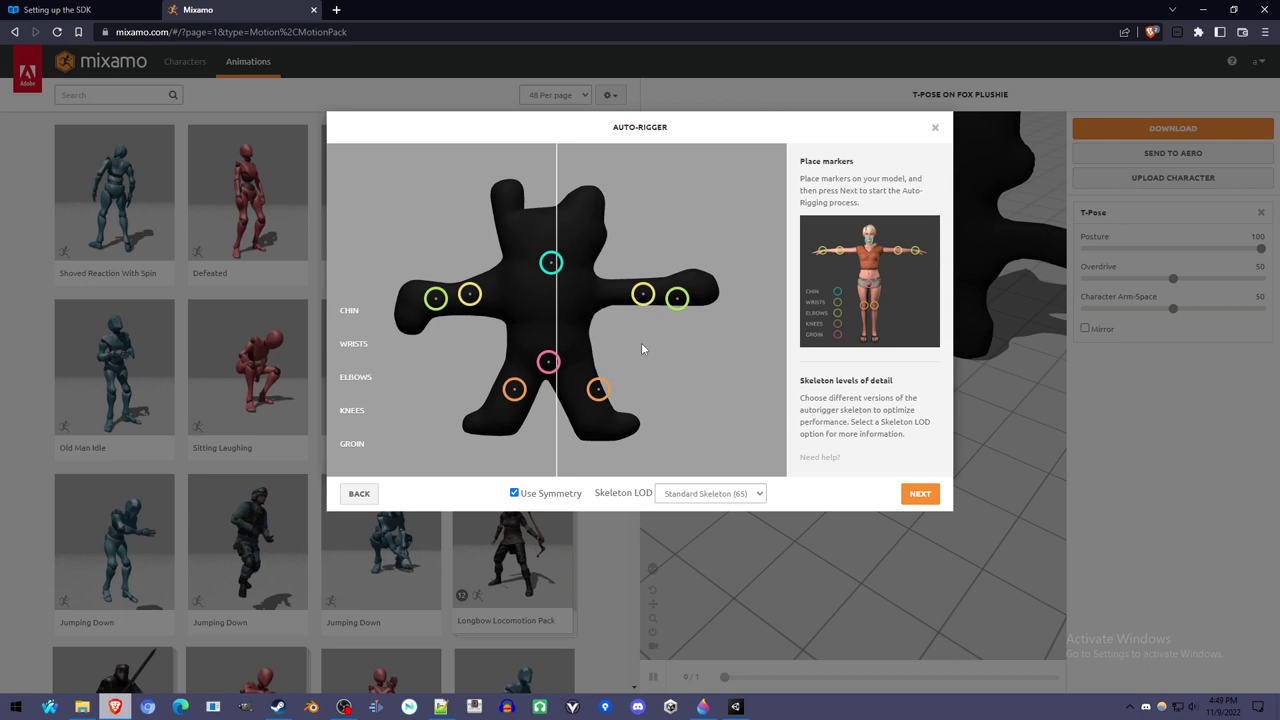
# Step: Turn off Use Symmetry and fine-tune the right knee, elbow, wrist and chin markers
pyautogui.click(548, 496)
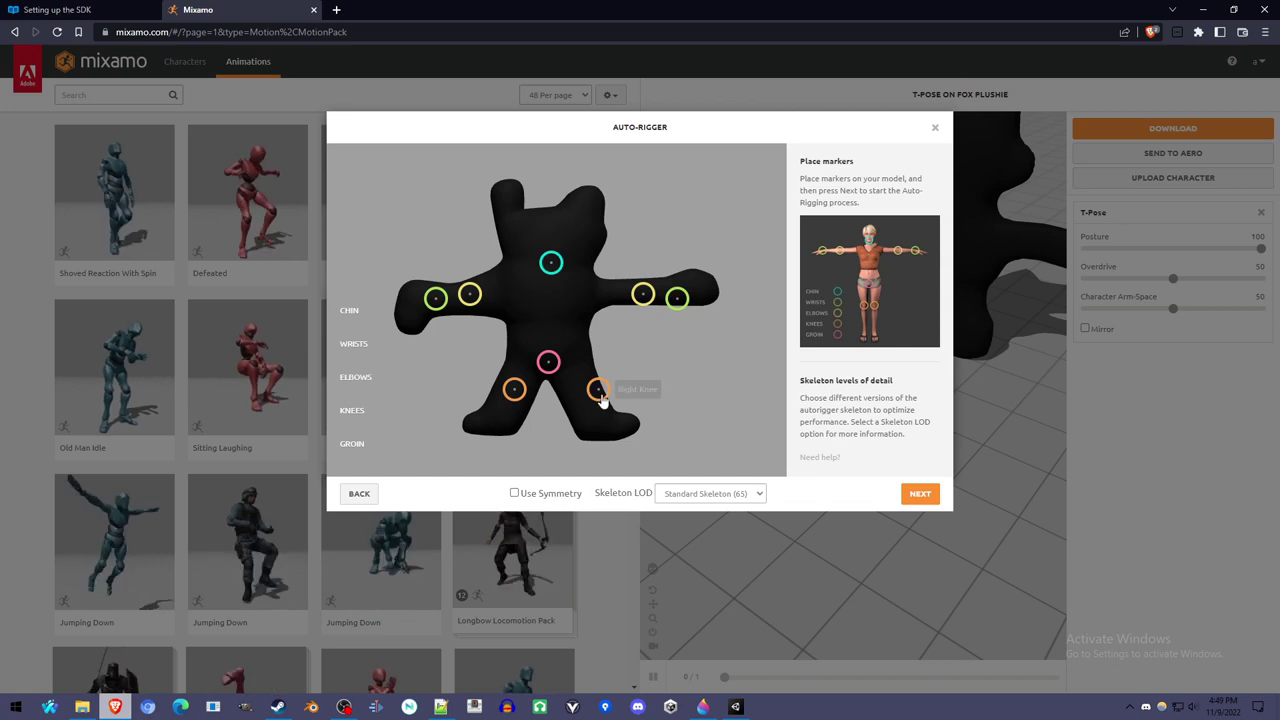
pyautogui.moveTo(598, 392); pyautogui.dragTo(580, 393)
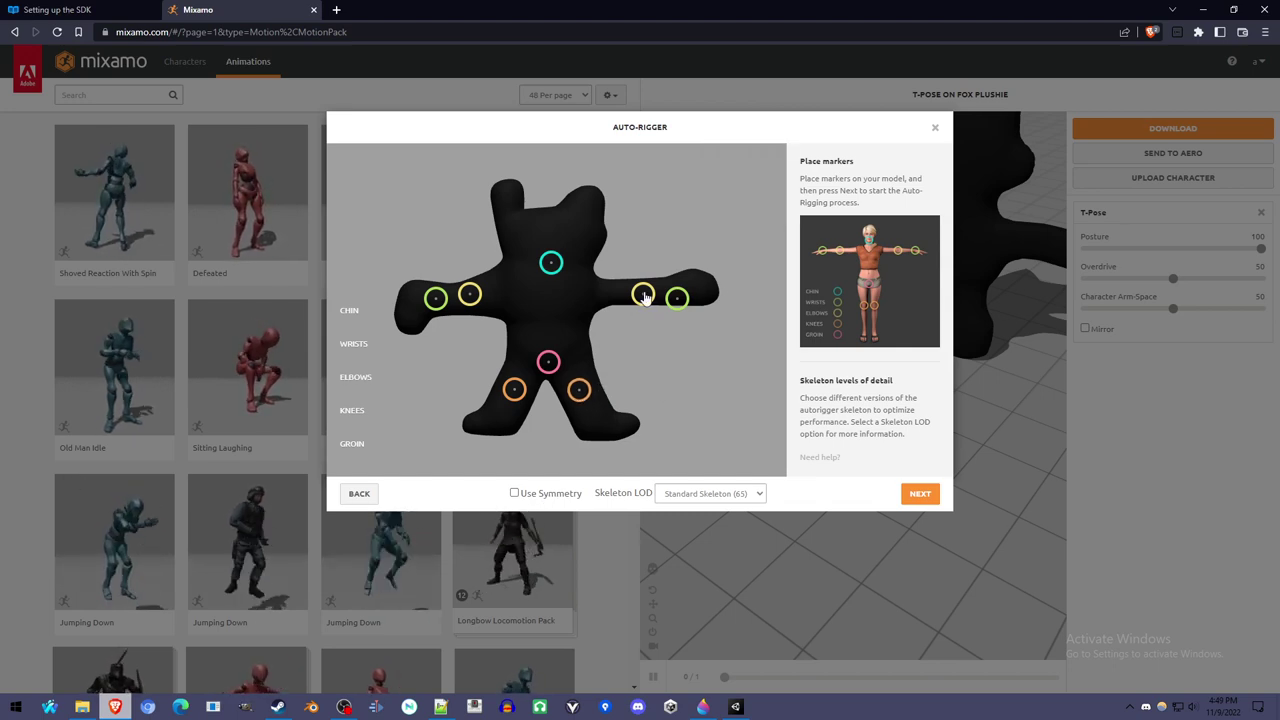
pyautogui.moveTo(642, 294); pyautogui.dragTo(679, 288)
pyautogui.moveTo(553, 263); pyautogui.dragTo(548, 267)
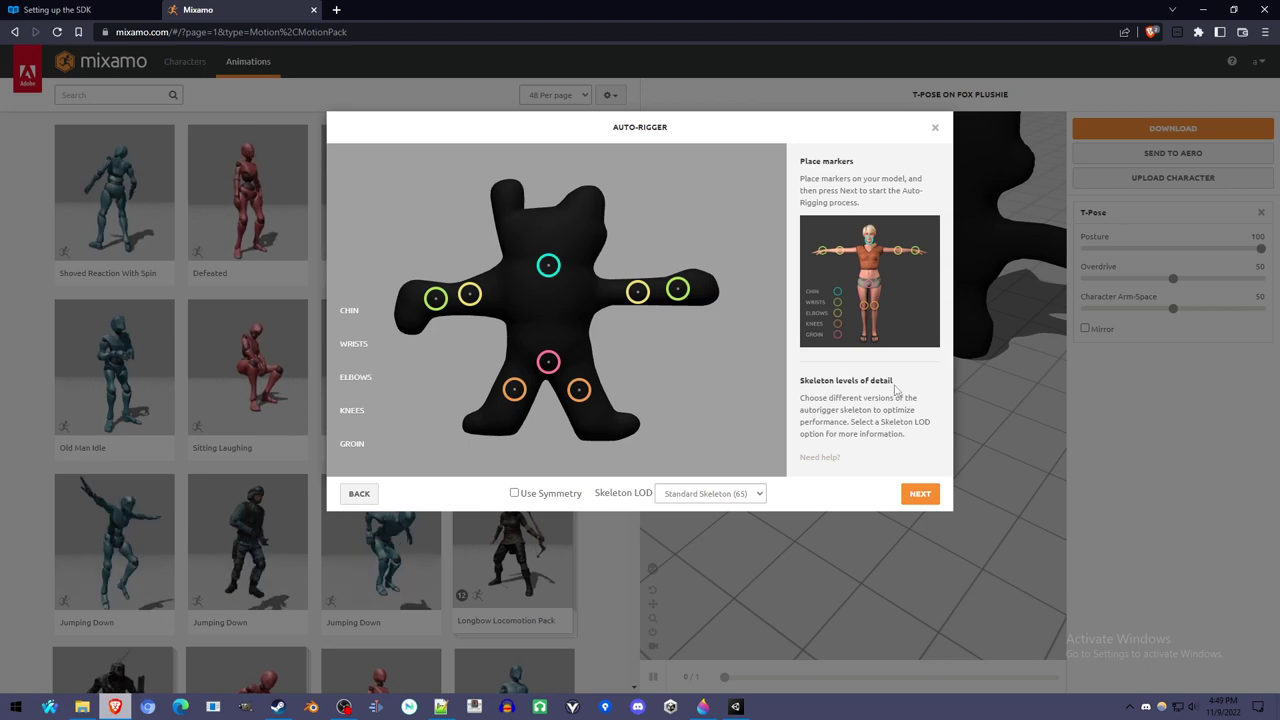
# Step: Auto-rig the bear with the No Fingers (25) skeleton, then switch to the SDK guide tab
pyautogui.click(707, 494)
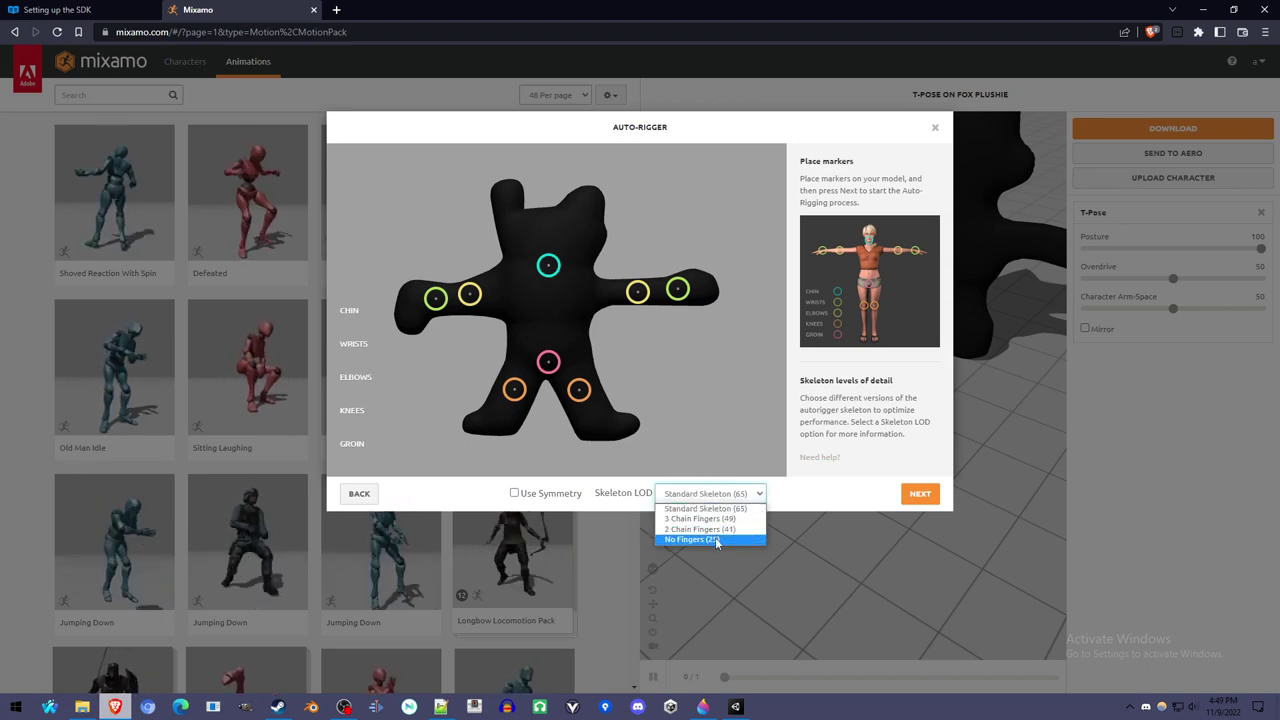
pyautogui.click(716, 541)
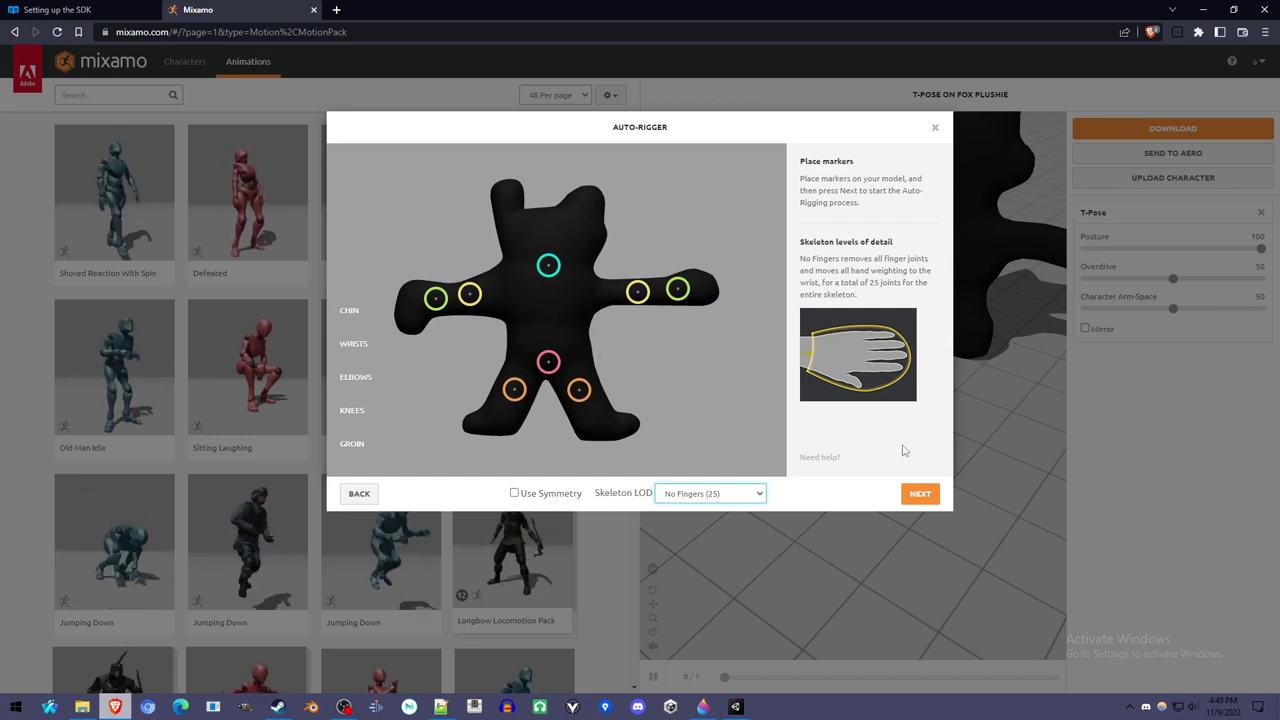
pyautogui.click(919, 494)
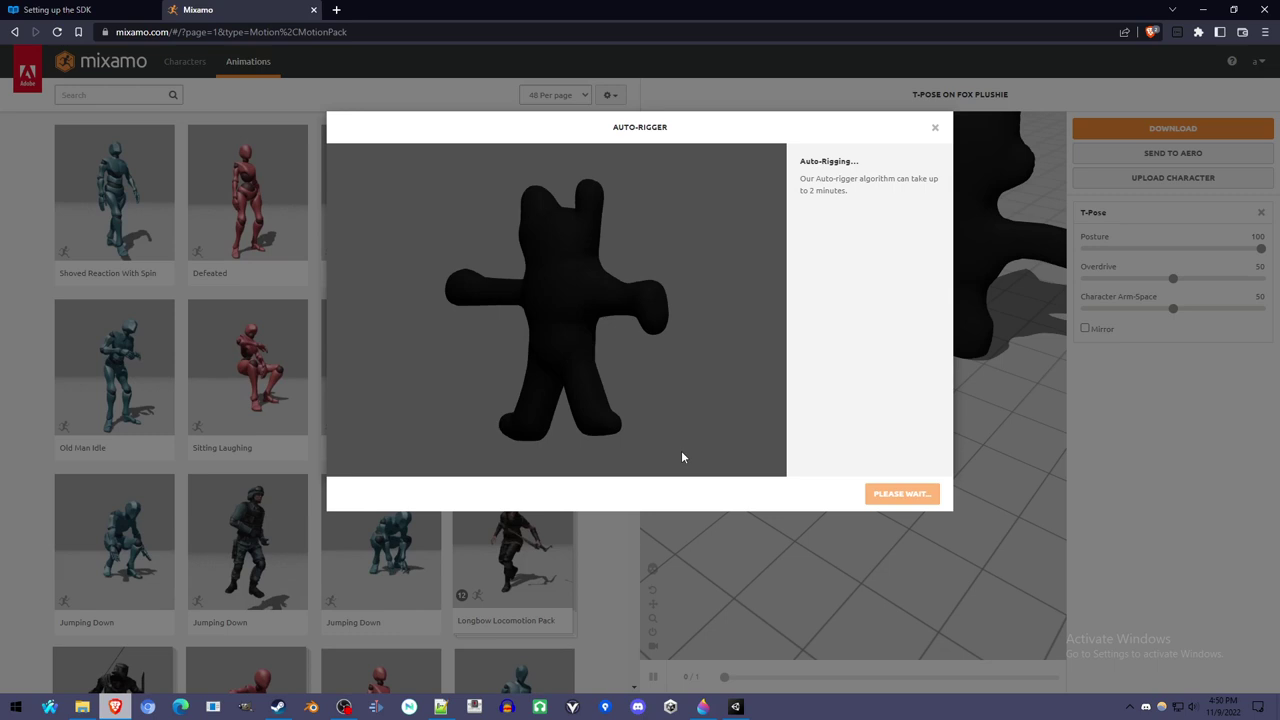
pyautogui.click(86, 9)
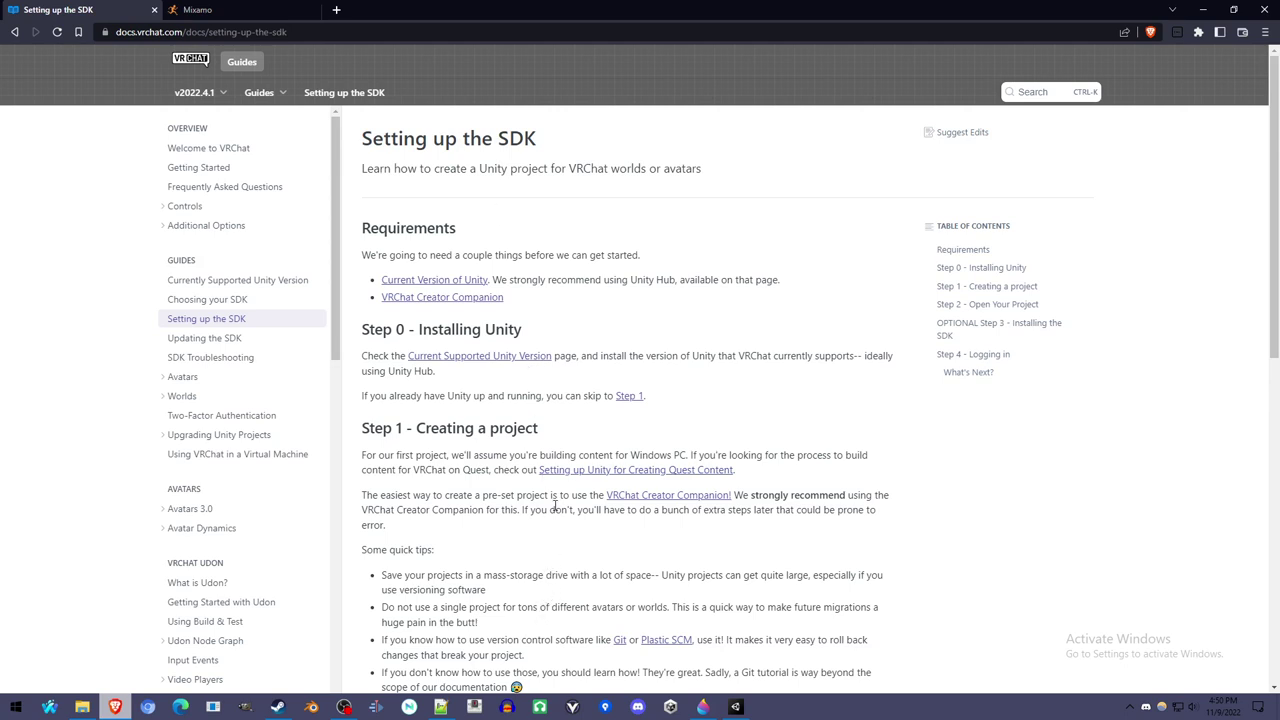
# Step: Scroll through the Setting up the SDK page, then return to the Mixamo auto-rigger
pyautogui.scroll(-2, 562, 509)
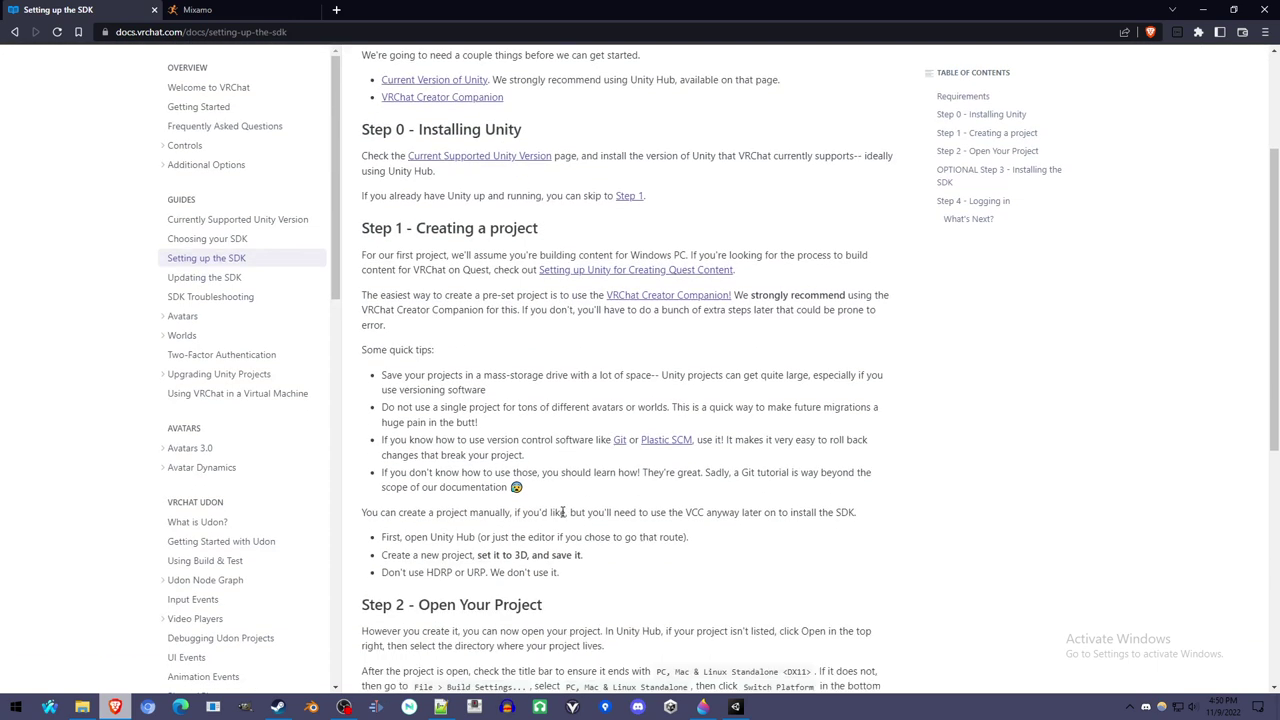
pyautogui.scroll(2, 566, 549)
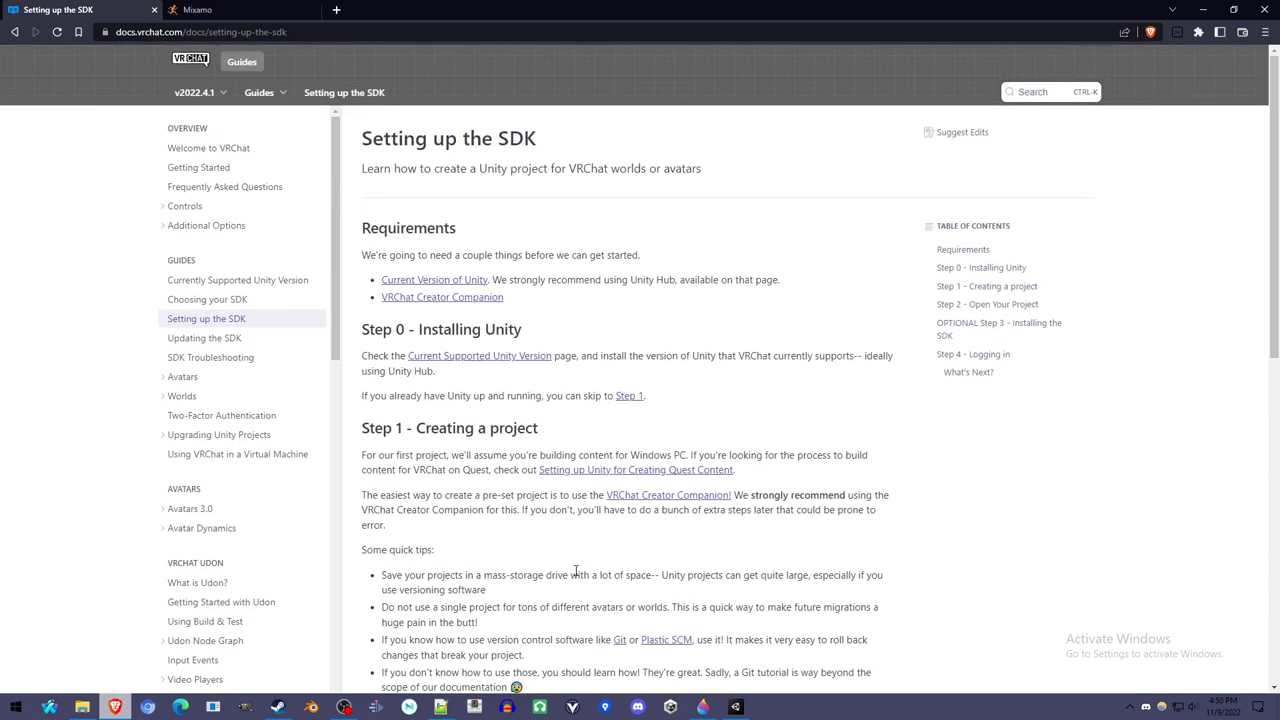
pyautogui.click(228, 9)
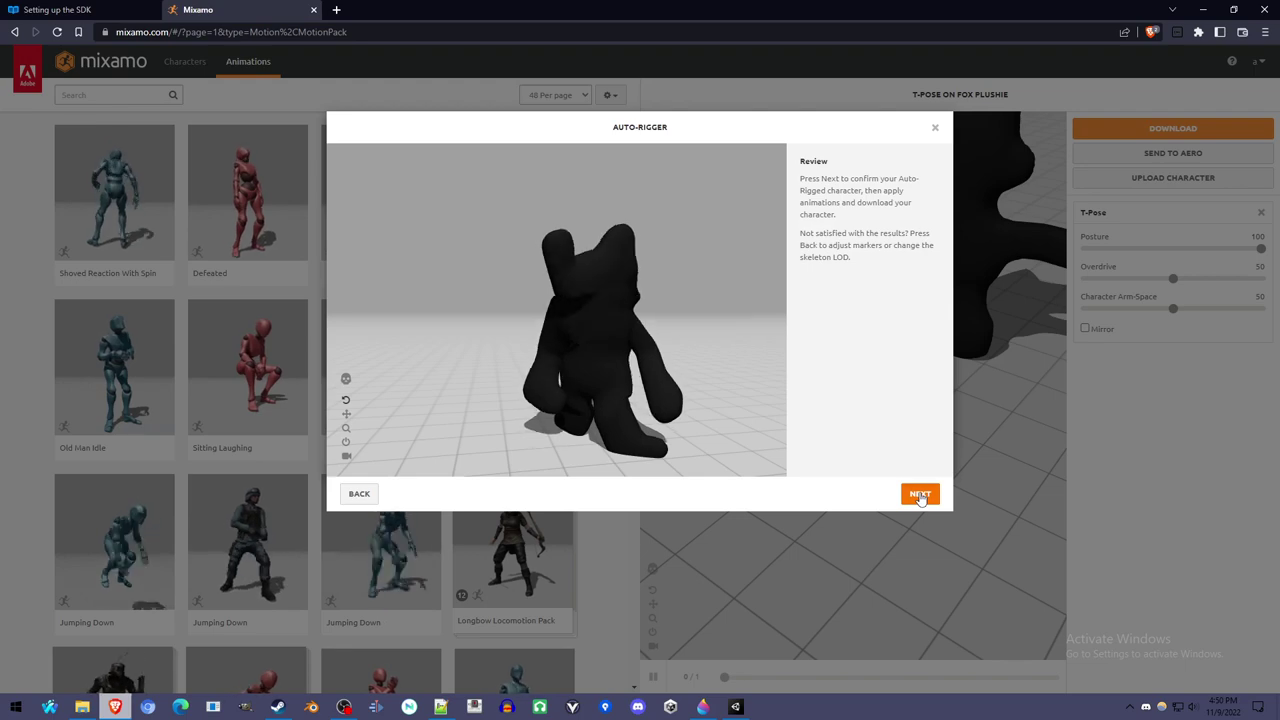
# Step: Confirm the Auto-Rigger result, then preview the Defeated and Capoeira animations on the bear
pyautogui.click(920, 494)
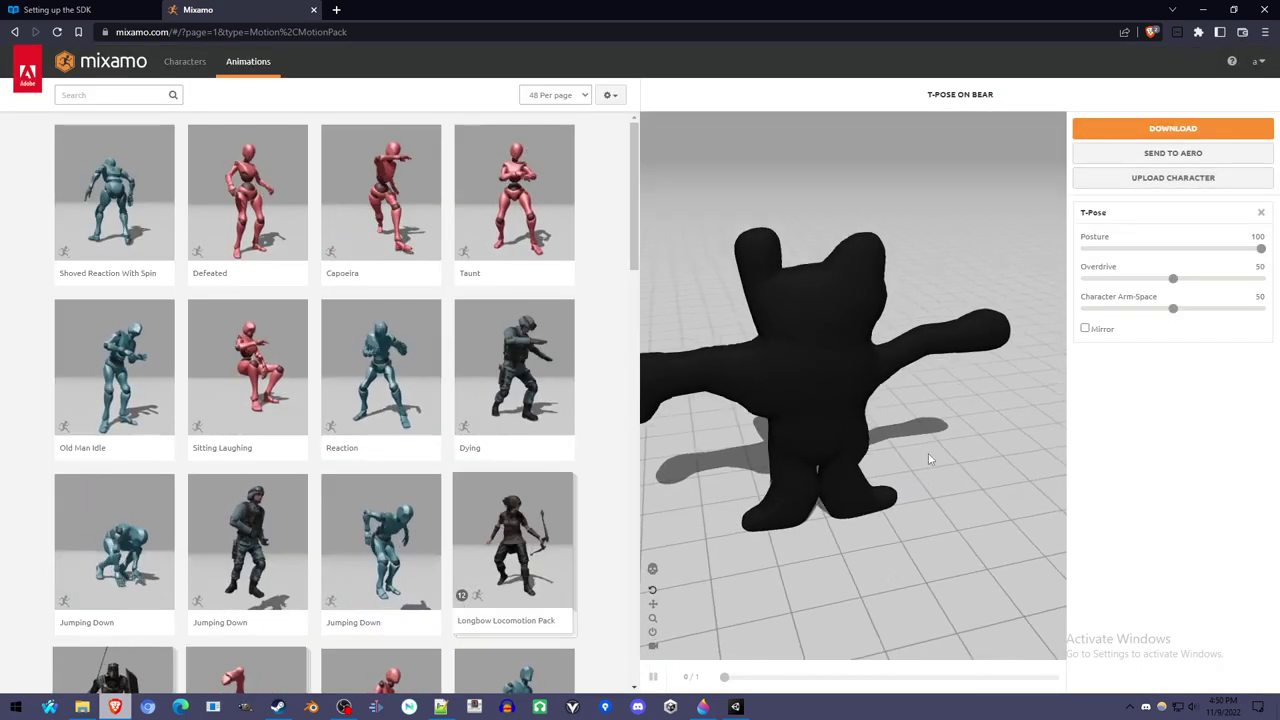
pyautogui.moveTo(929, 459); pyautogui.dragTo(855, 441)
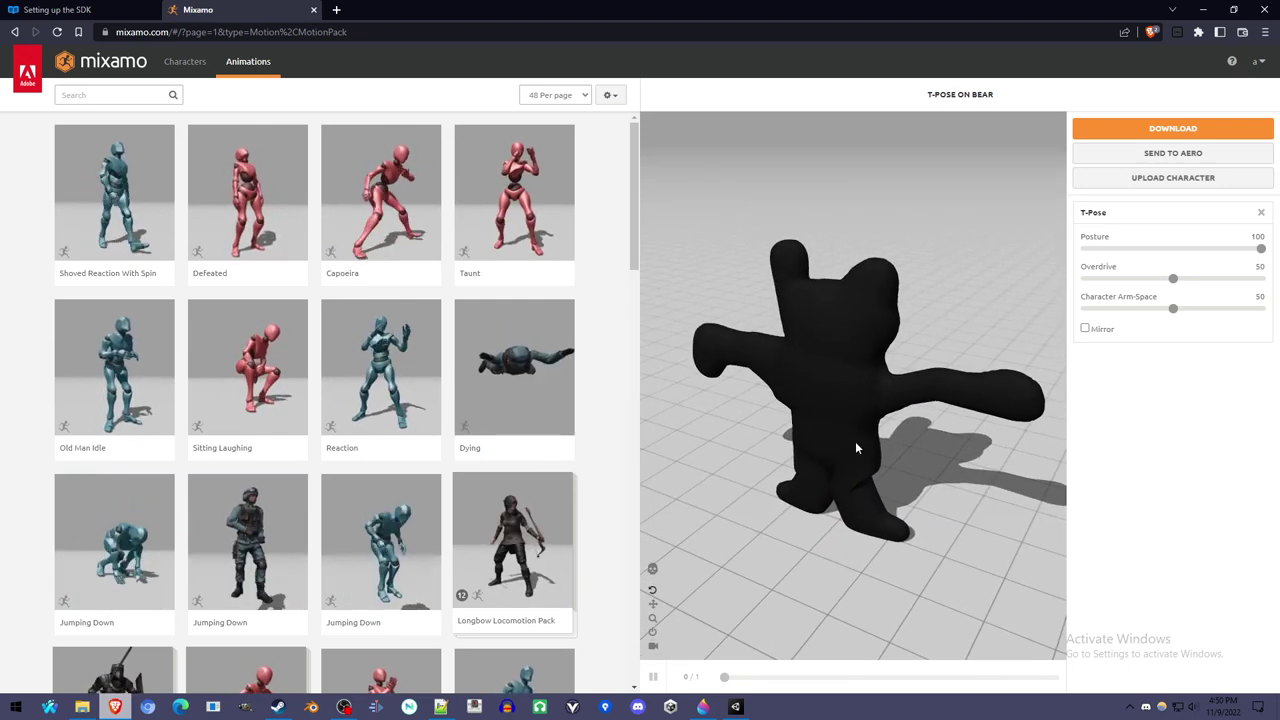
pyautogui.click(290, 276)
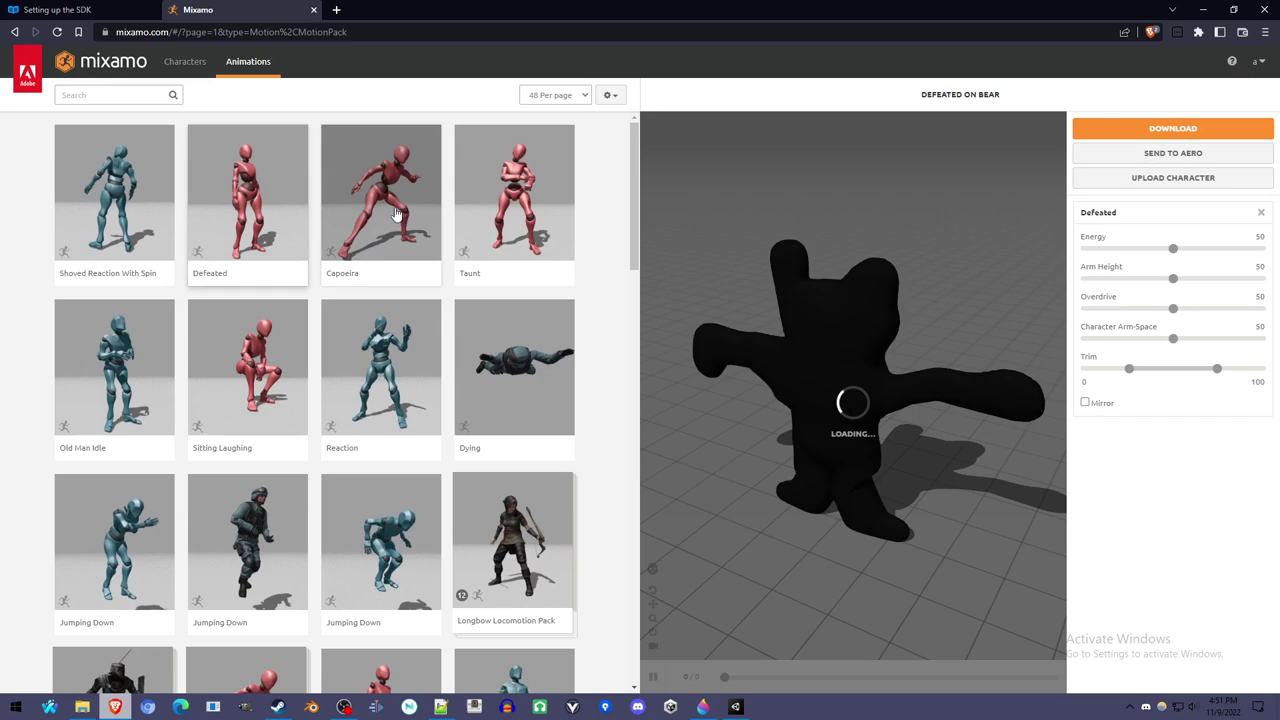
pyautogui.click(400, 220)
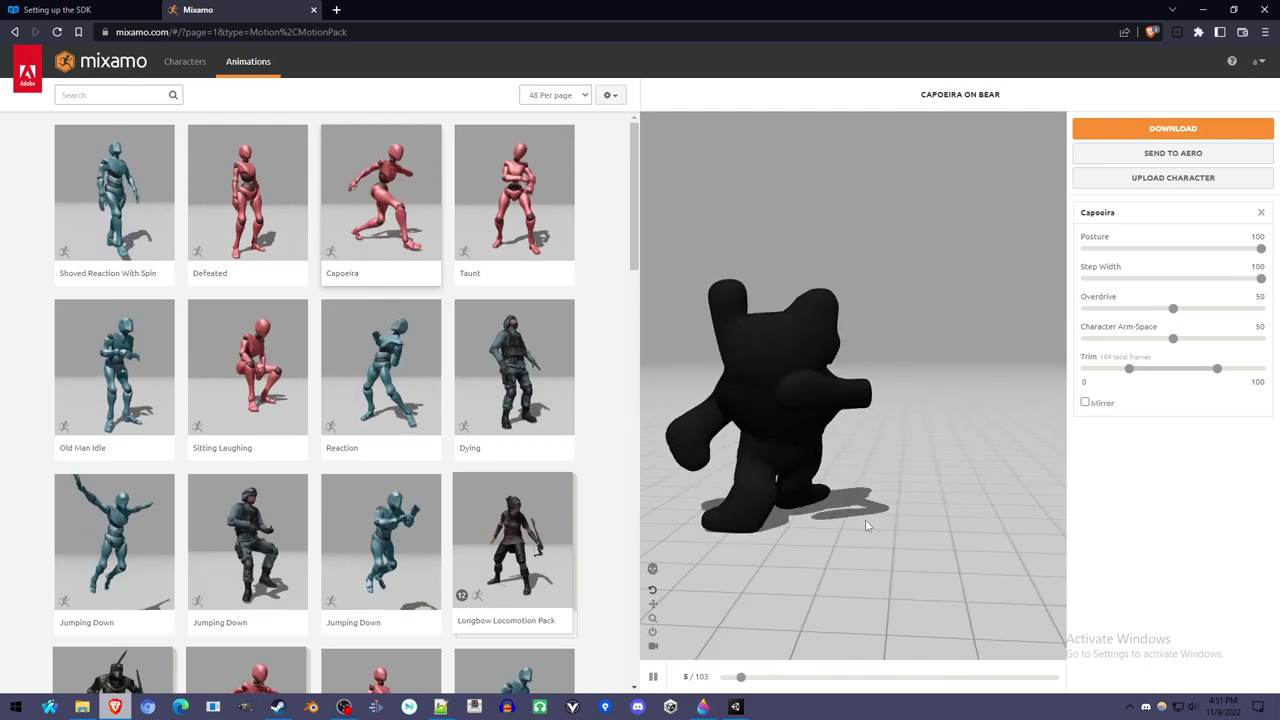
# Step: Search Mixamo for 'tpose' and apply the T-Pose to the bear
pyautogui.click(105, 95)
pyautogui.write('tp')
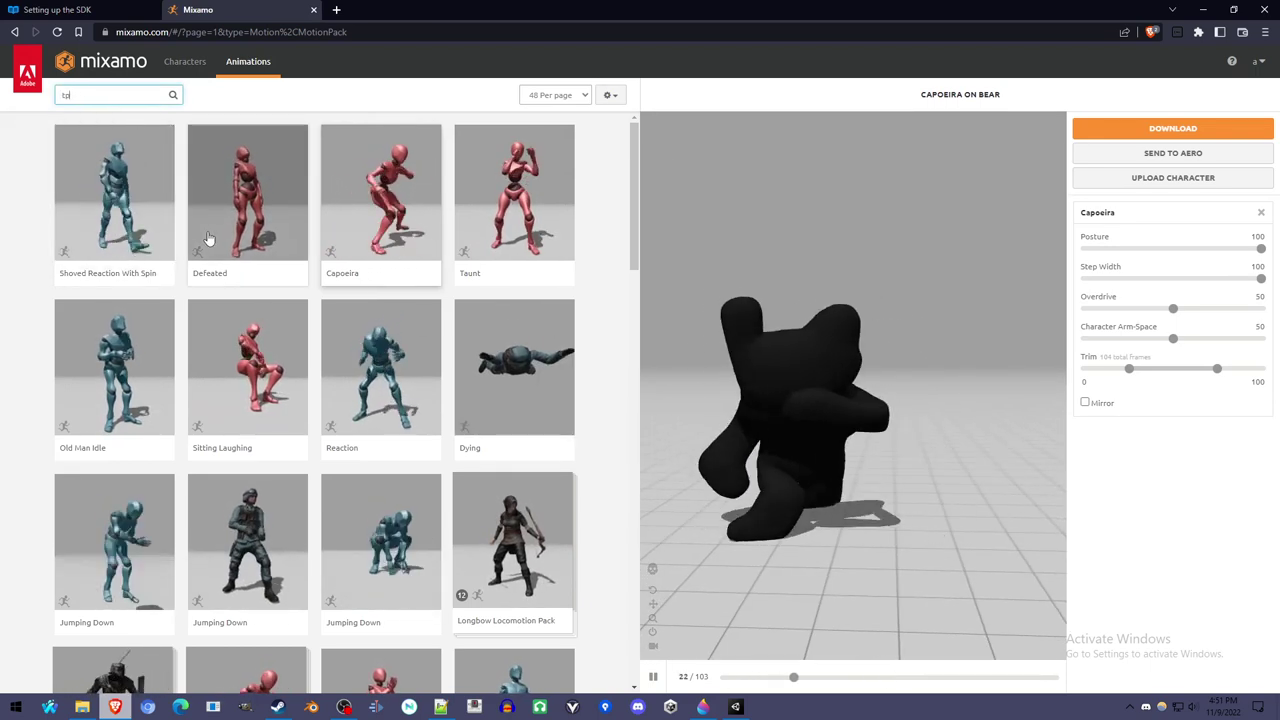
pyautogui.write('ose')
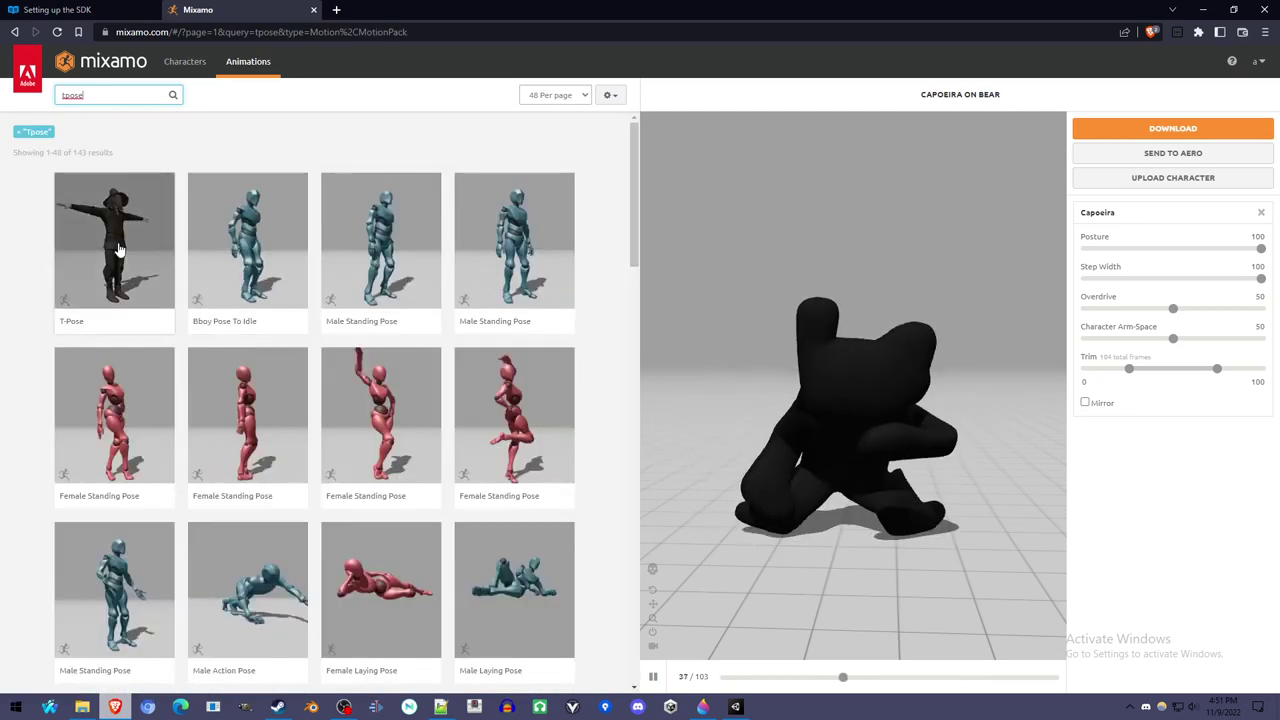
pyautogui.click(117, 248)
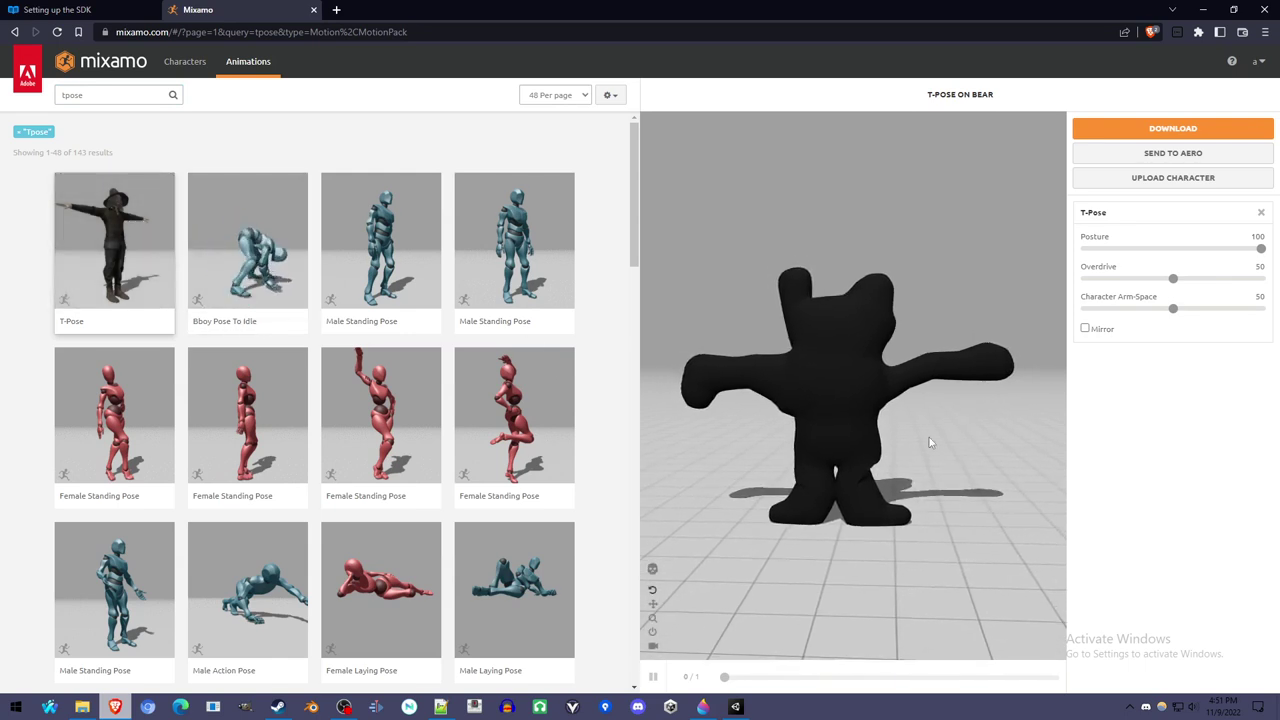
pyautogui.click(1129, 132)
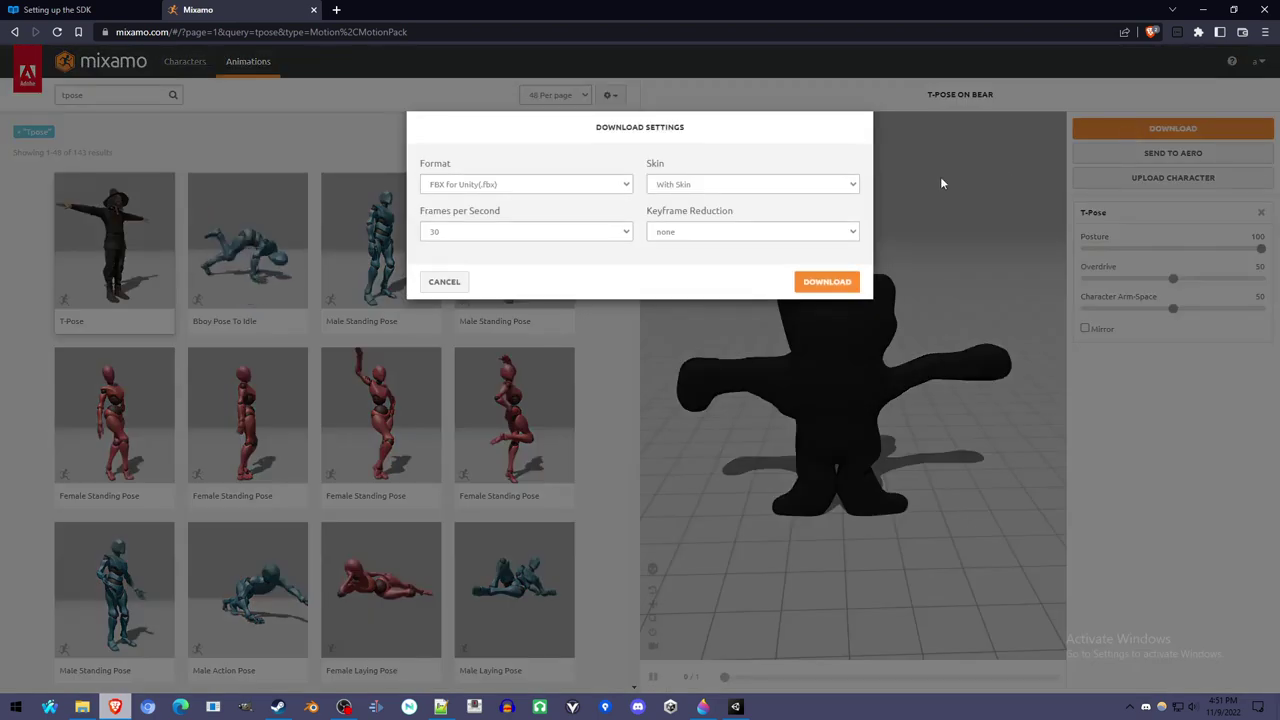
pyautogui.click(613, 186)
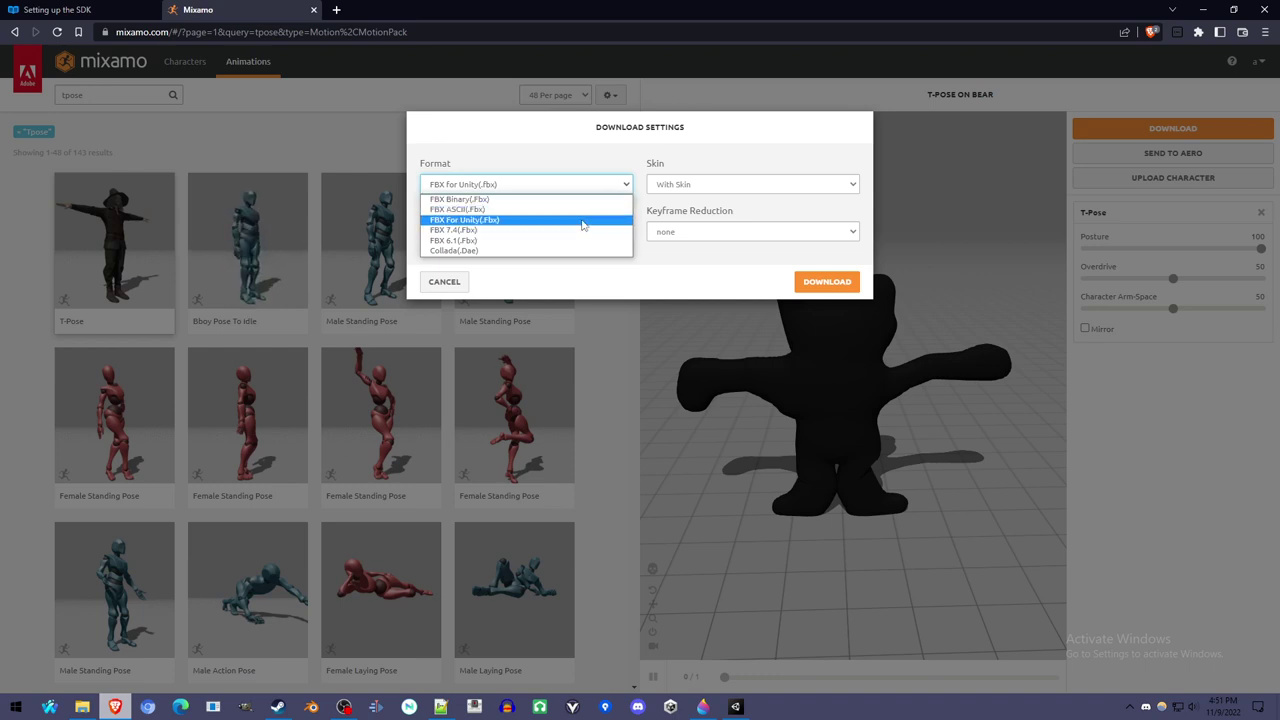
pyautogui.click(585, 219)
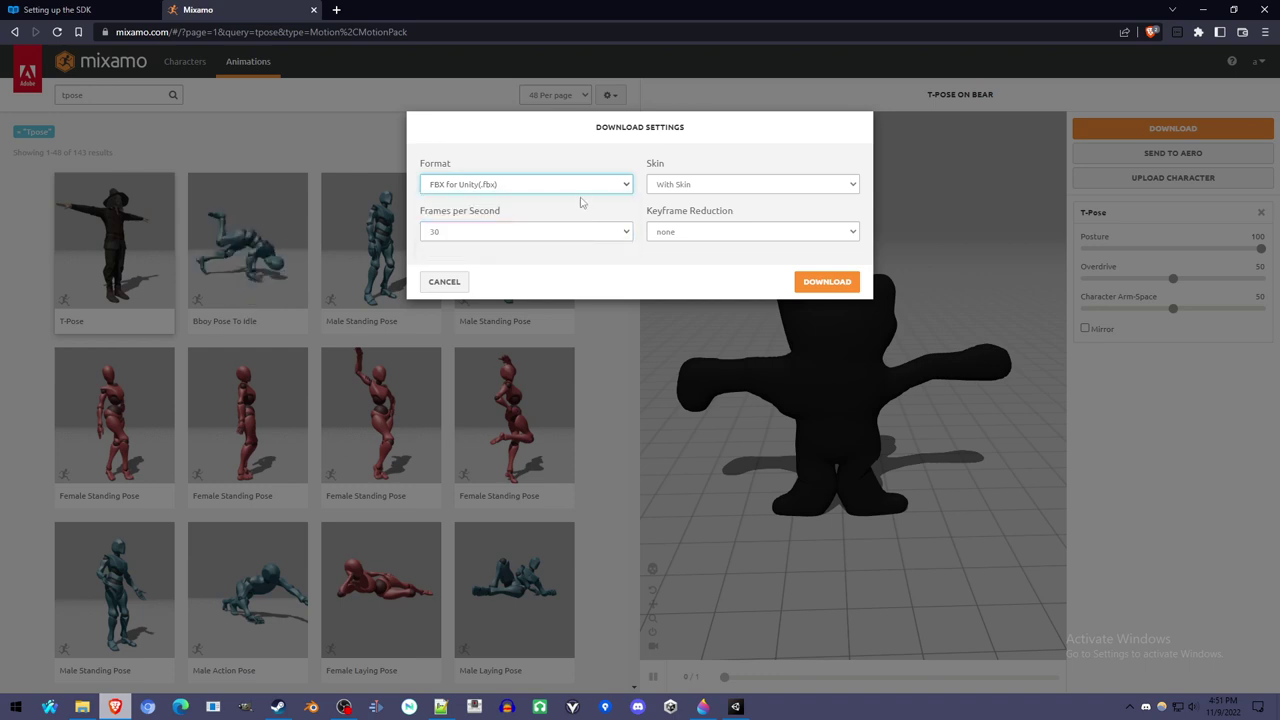
pyautogui.click(708, 186)
pyautogui.click(701, 204)
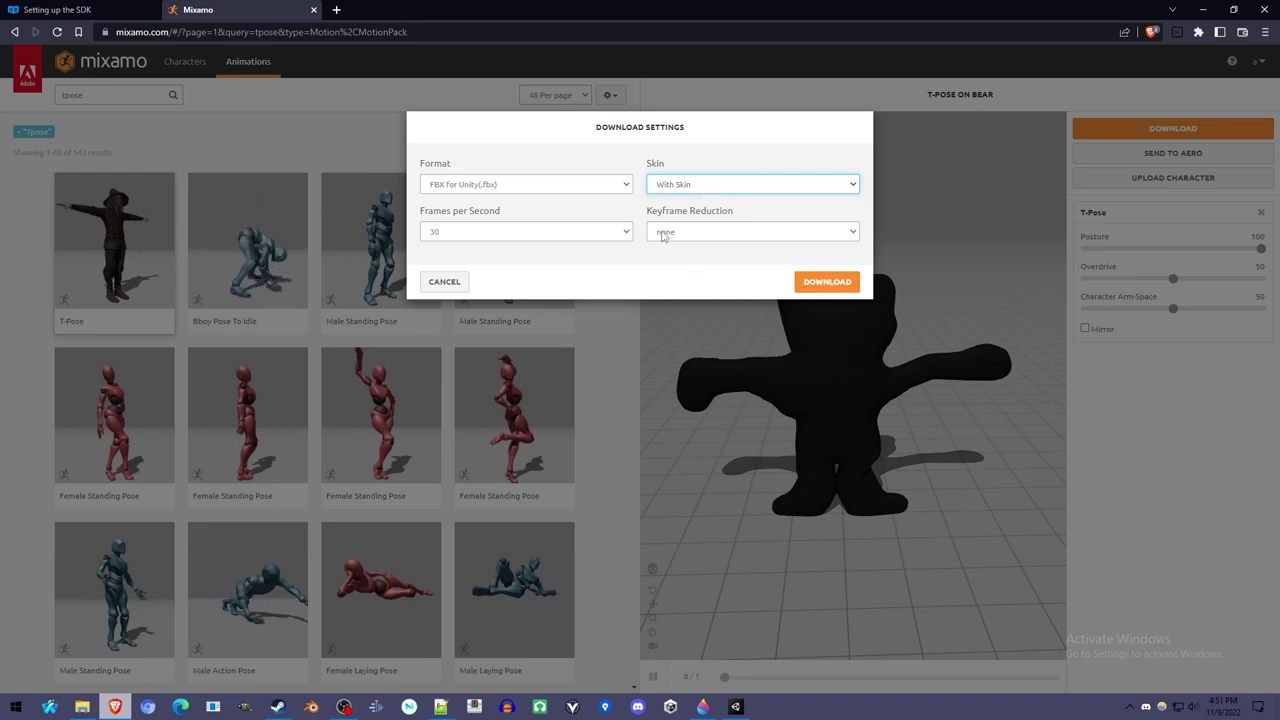
pyautogui.click(836, 284)
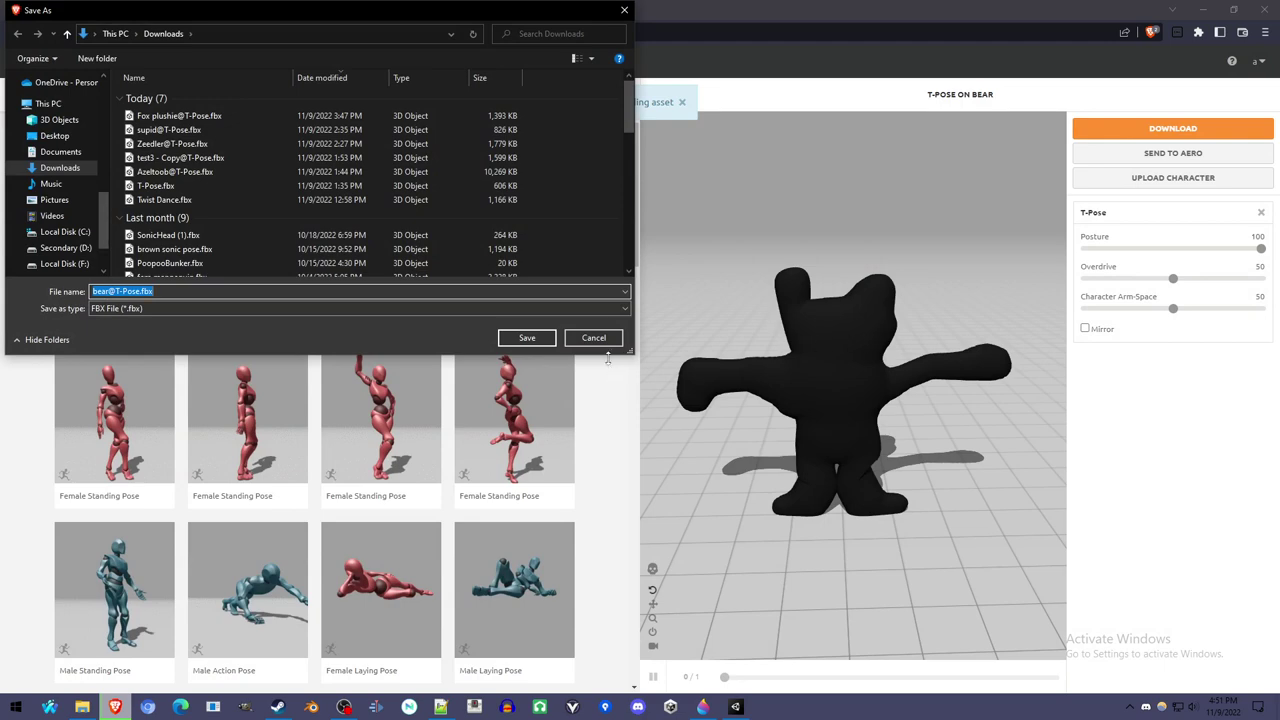
pyautogui.click(527, 337)
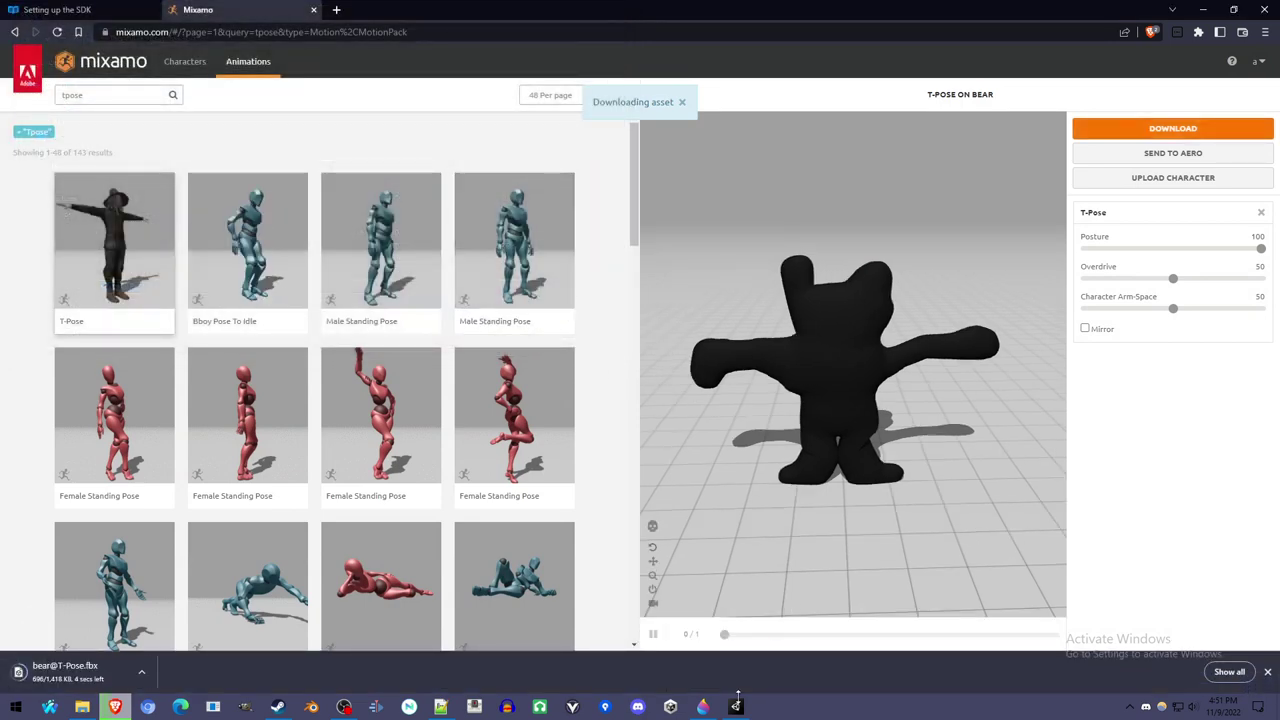
pyautogui.moveTo(737, 707)
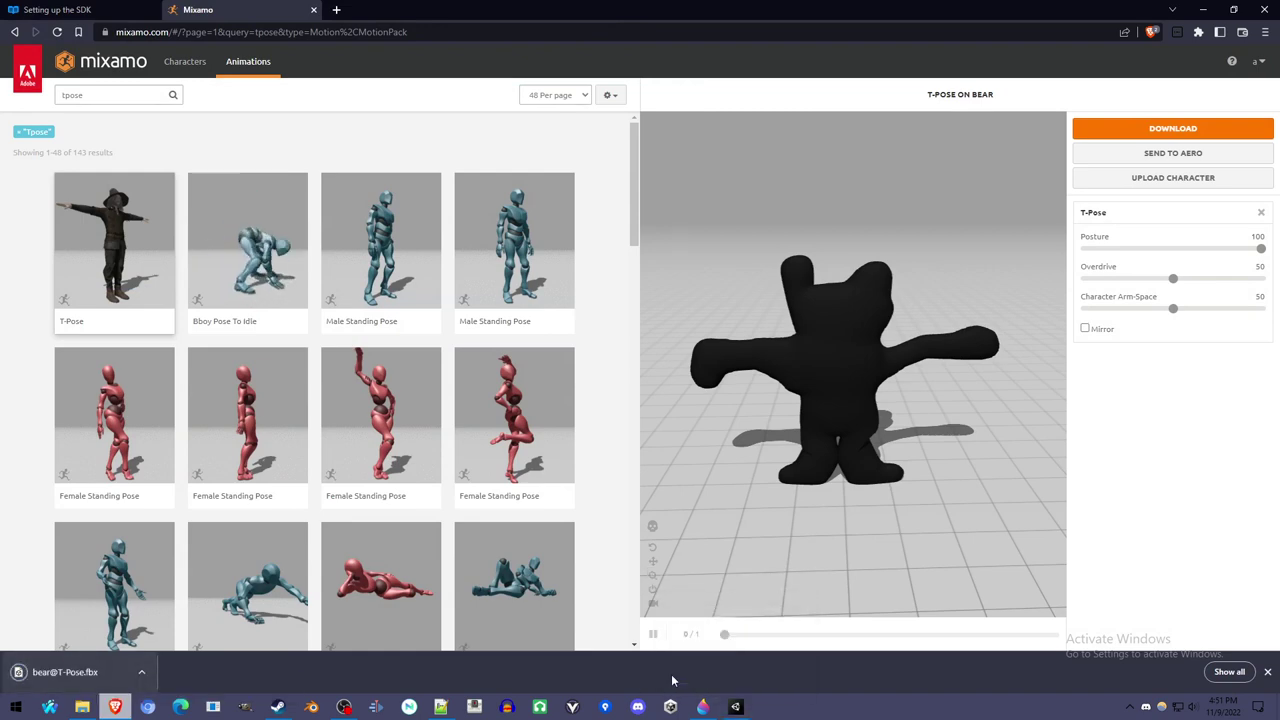
pyautogui.click(735, 707)
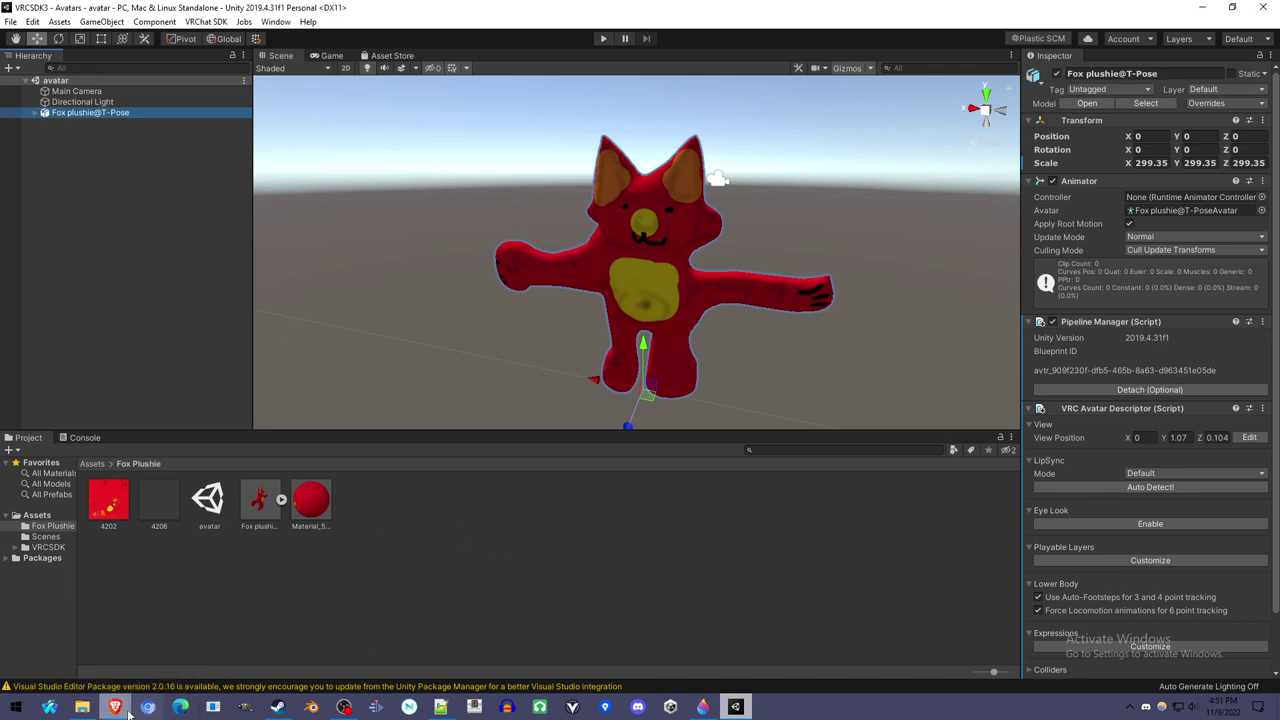
# Step: Check the VRCSDK folder and the 'Setting up the SDK' docs, then show the Assets root folder
pyautogui.moveTo(127, 712)
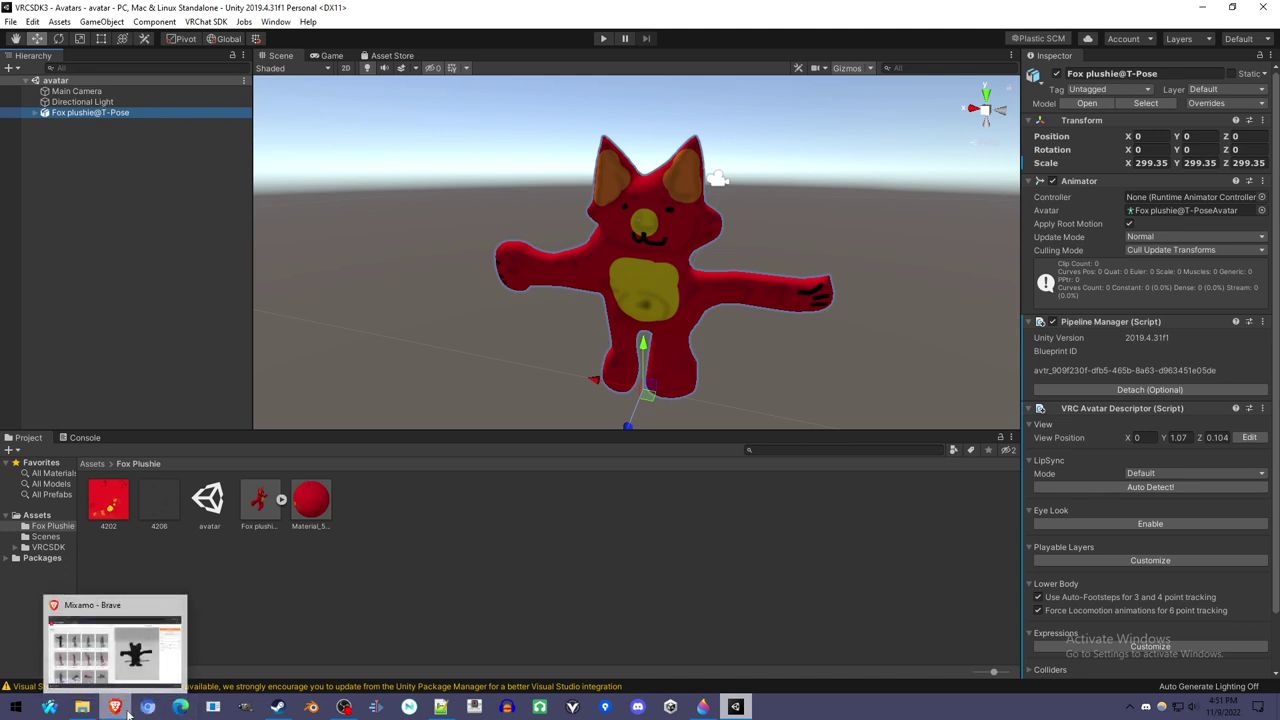
pyautogui.click(50, 548)
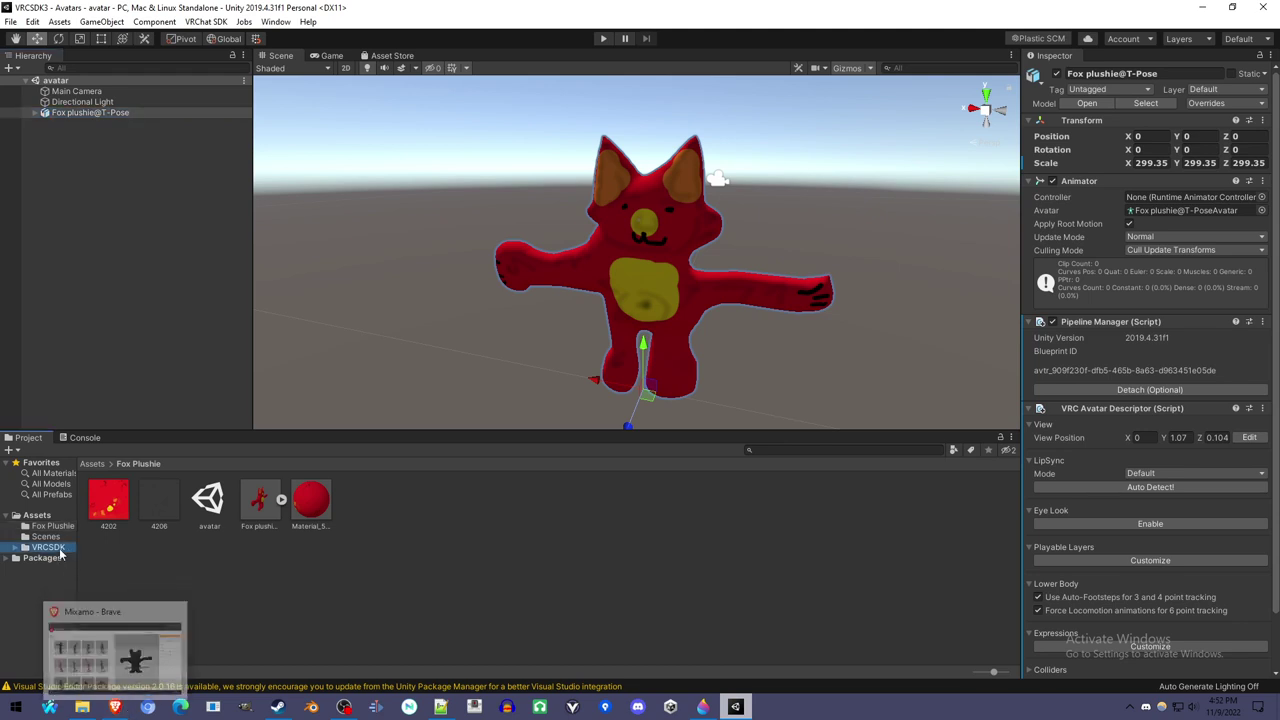
pyautogui.click(117, 710)
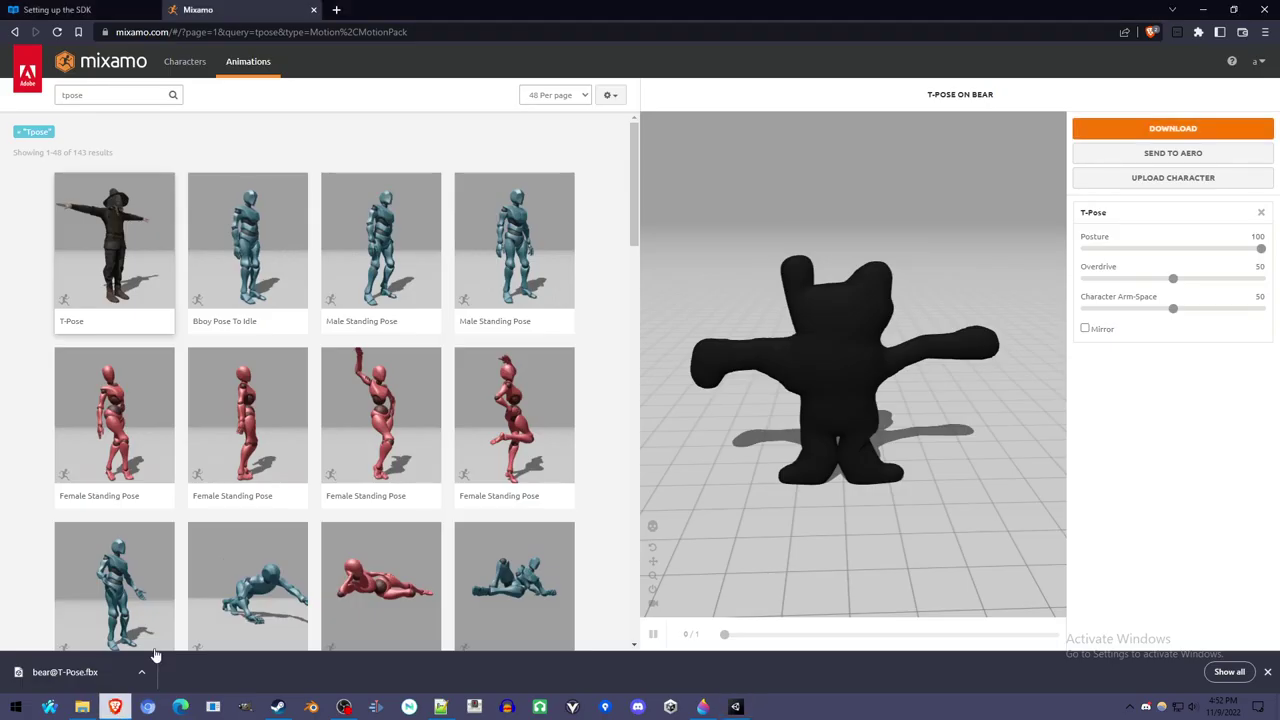
pyautogui.click(55, 9)
pyautogui.scroll(-10, 660, 400)
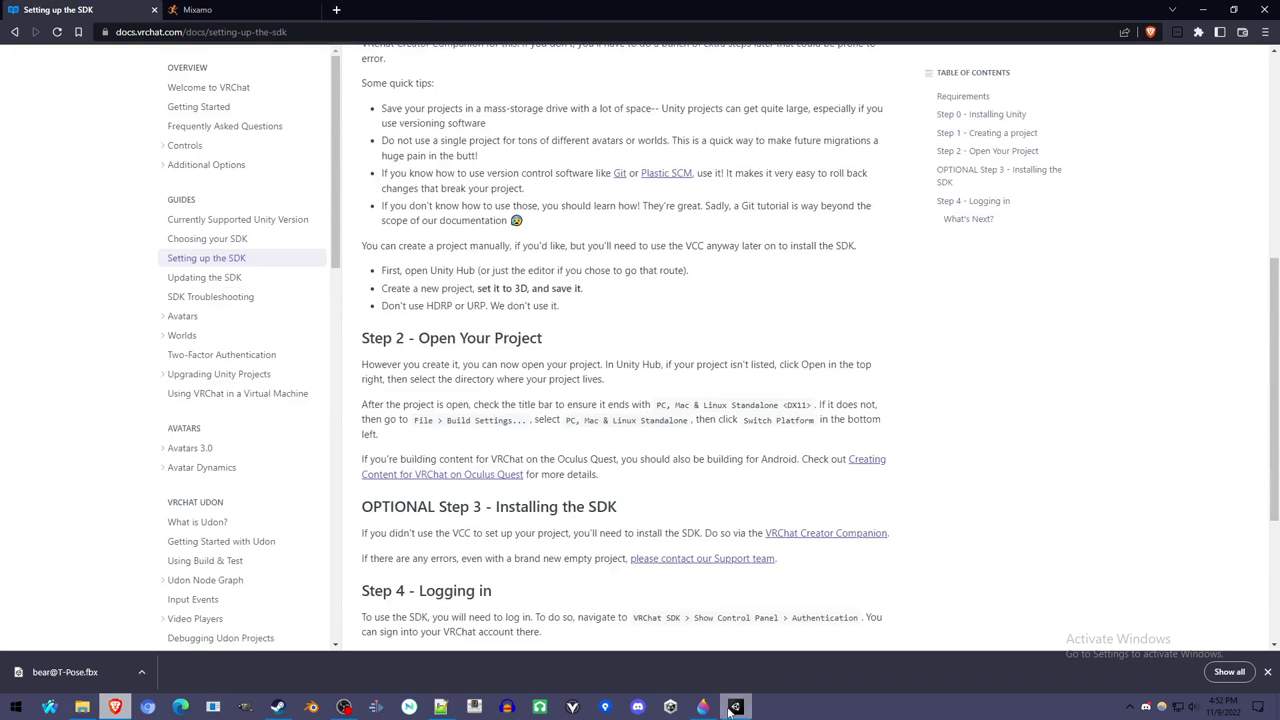
pyautogui.scroll(-2, 585, 296)
pyautogui.scroll(5, 657, 429)
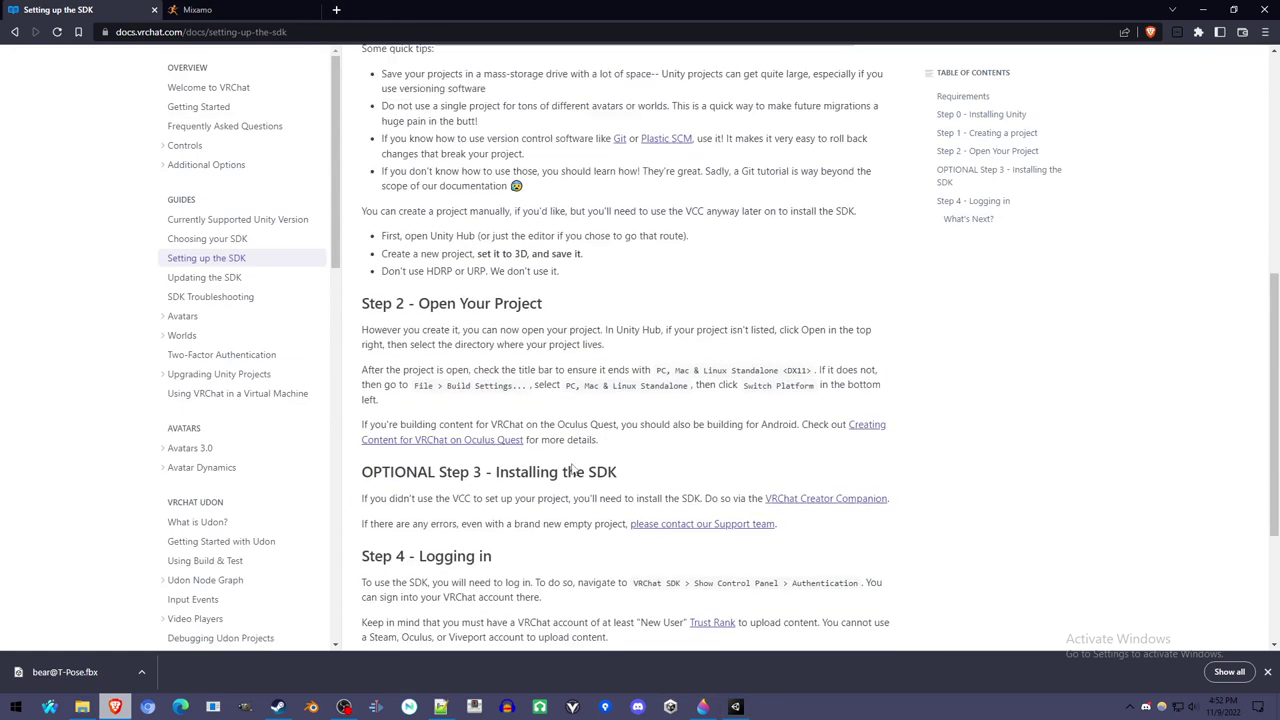
pyautogui.click(736, 707)
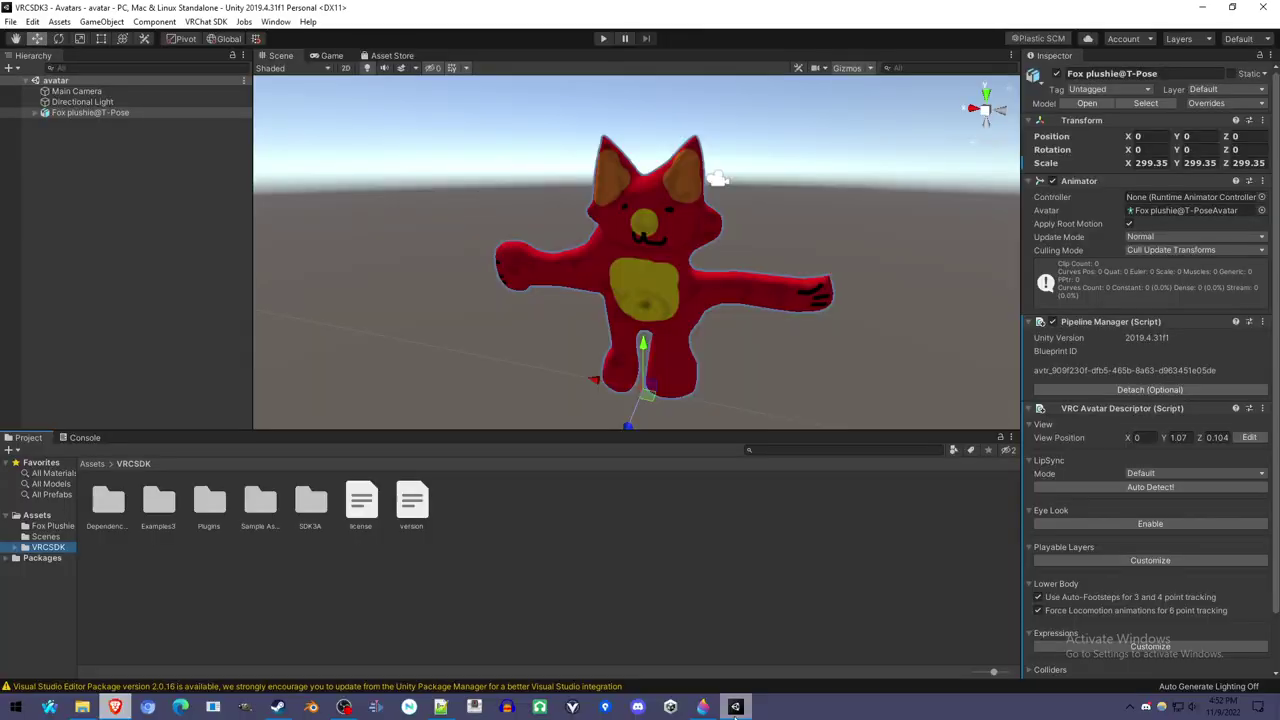
pyautogui.click(40, 516)
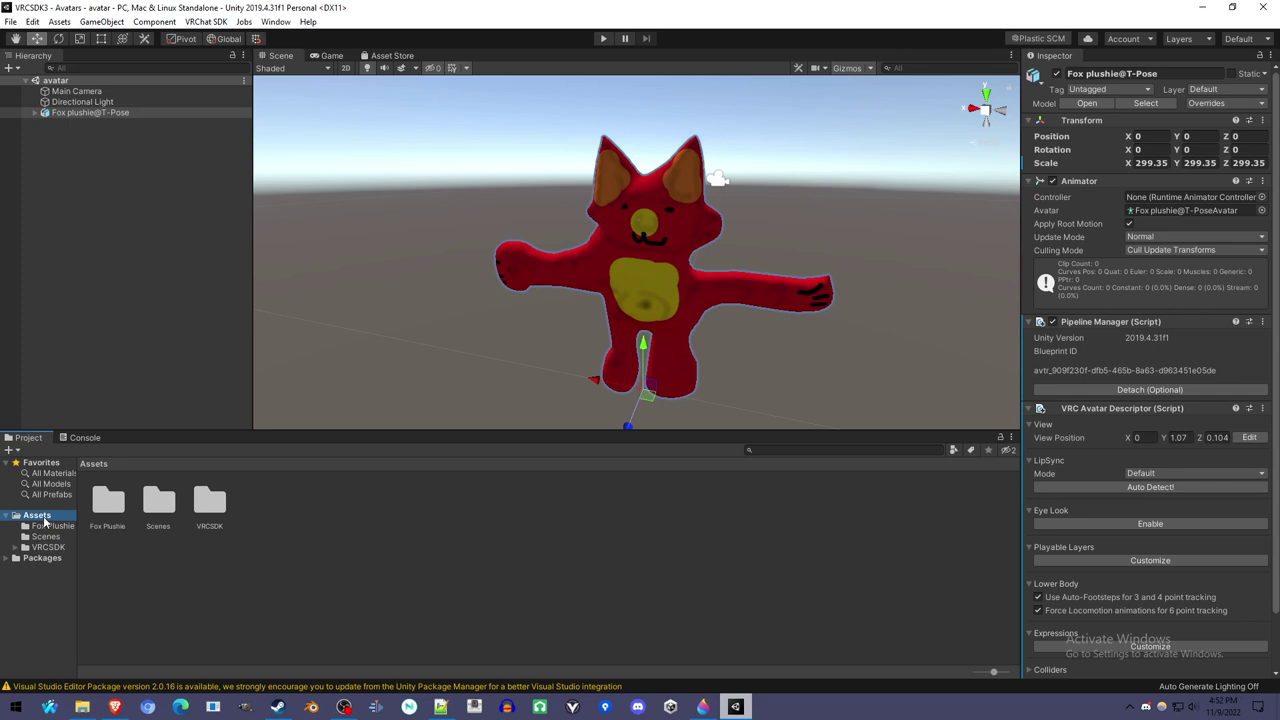
# Step: Start a new empty scene and create a 'bear plushie' folder in Assets
pyautogui.click(11, 21)
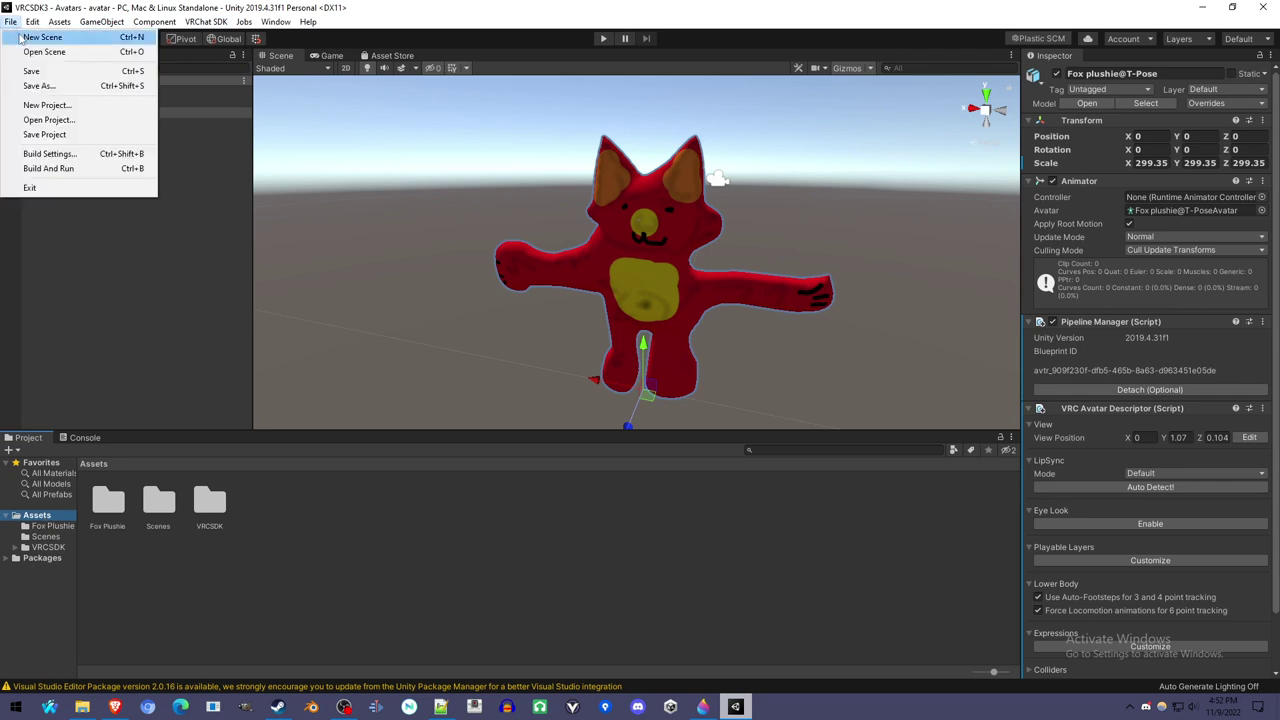
pyautogui.click(20, 37)
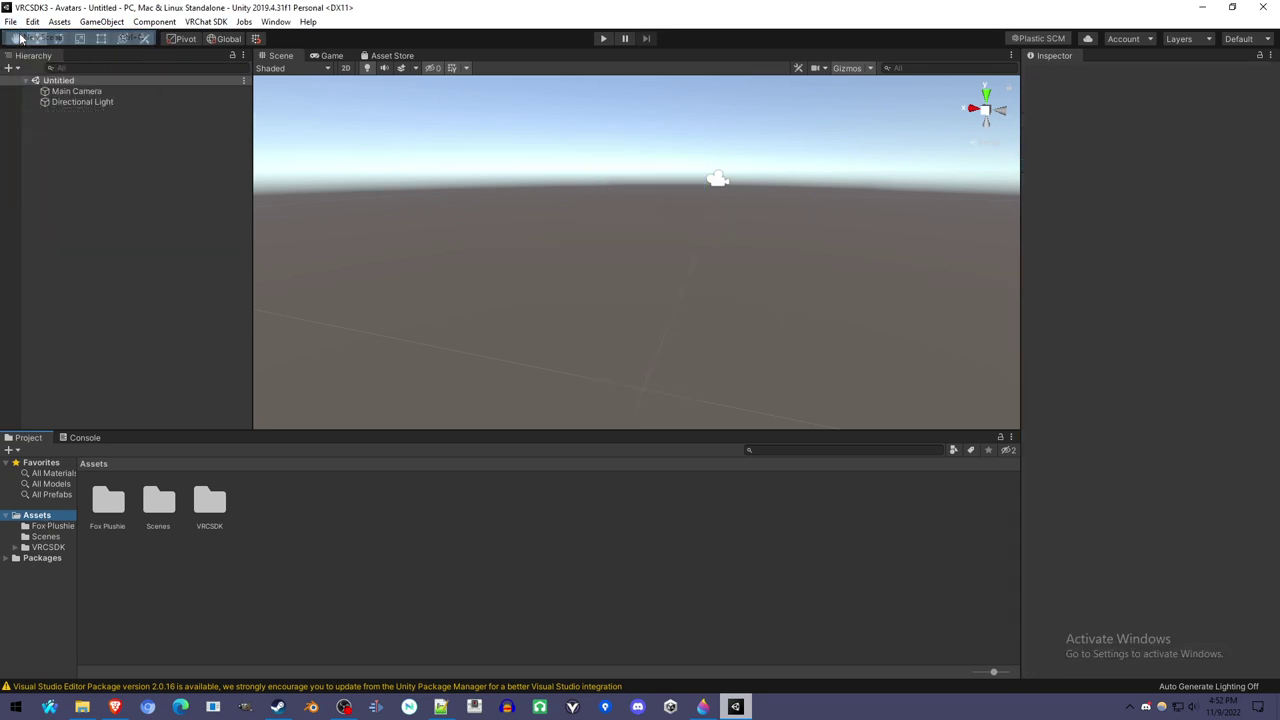
pyautogui.rightClick(273, 576)
pyautogui.moveTo(405, 244)
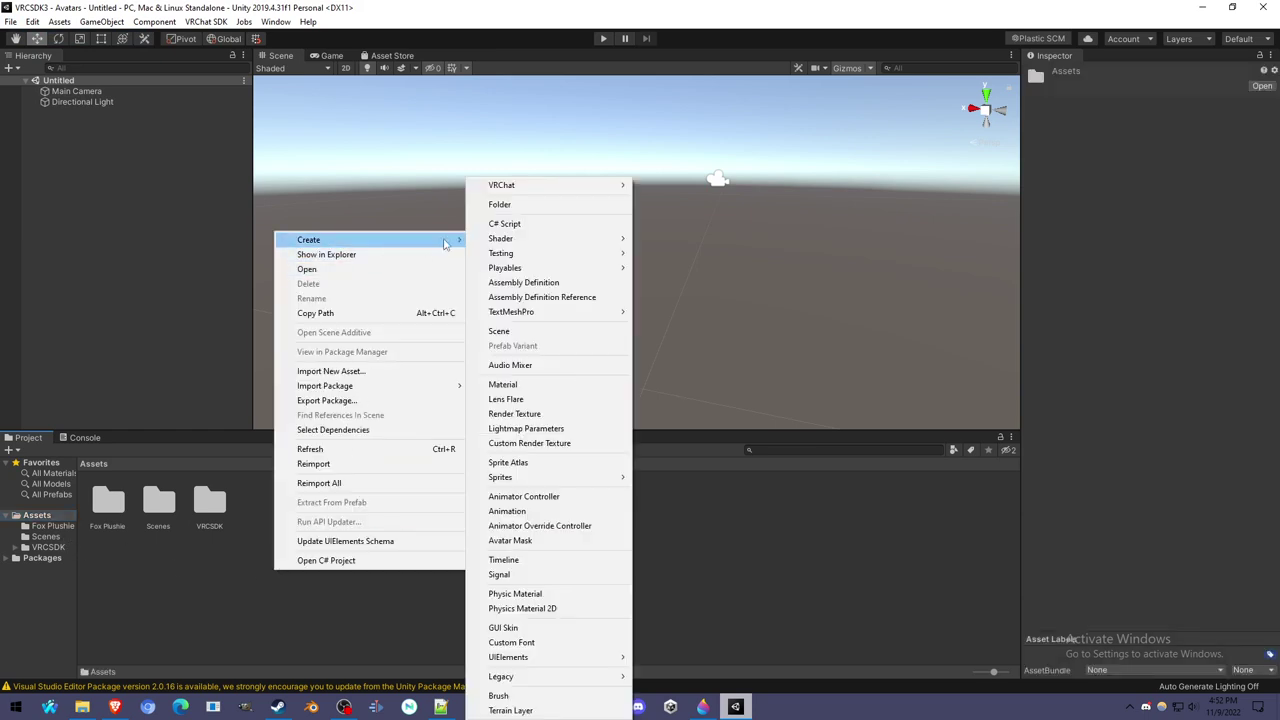
pyautogui.click(499, 204)
pyautogui.write('b')
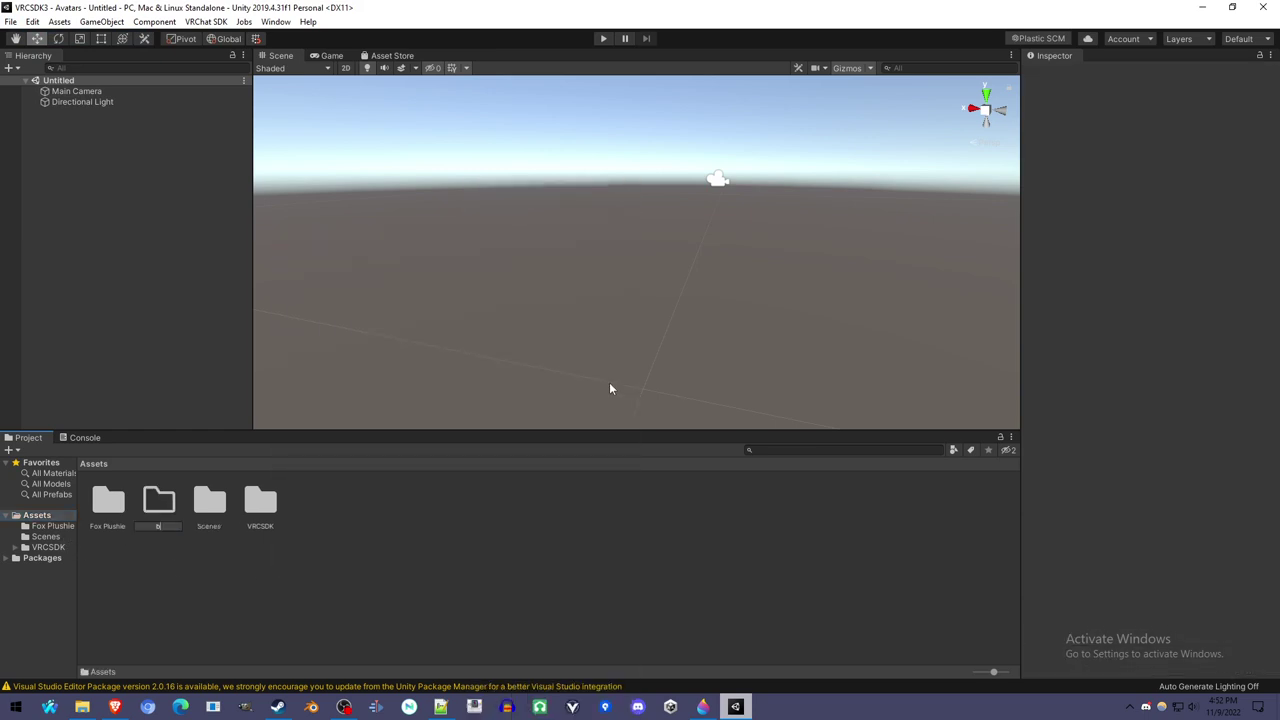
pyautogui.write('ear plushie')
pyautogui.press('Return')
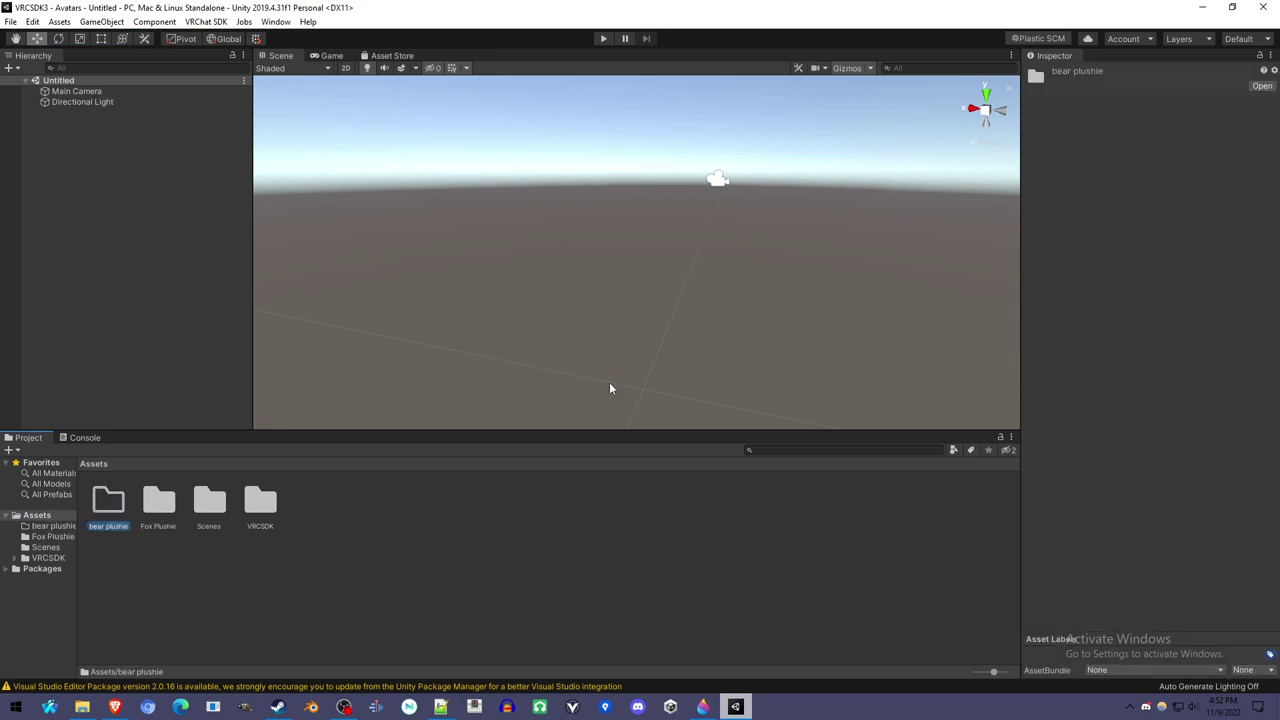
pyautogui.press('Return')
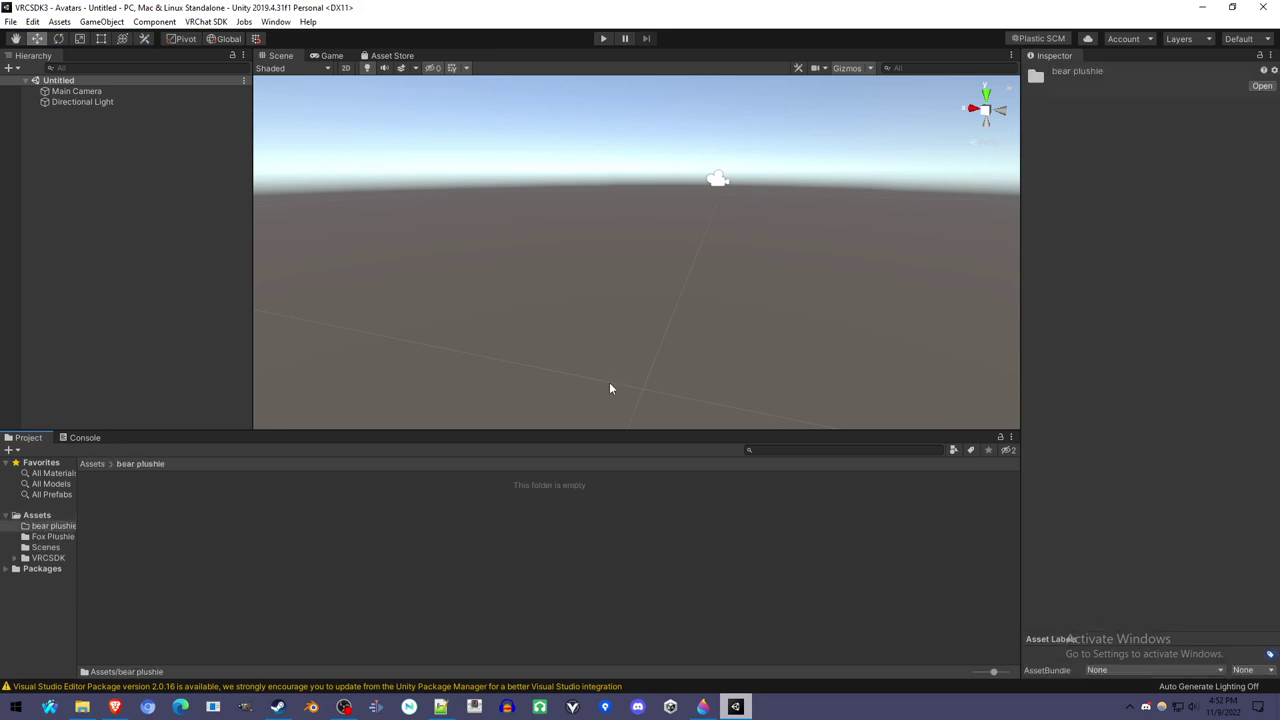
pyautogui.click(115, 707)
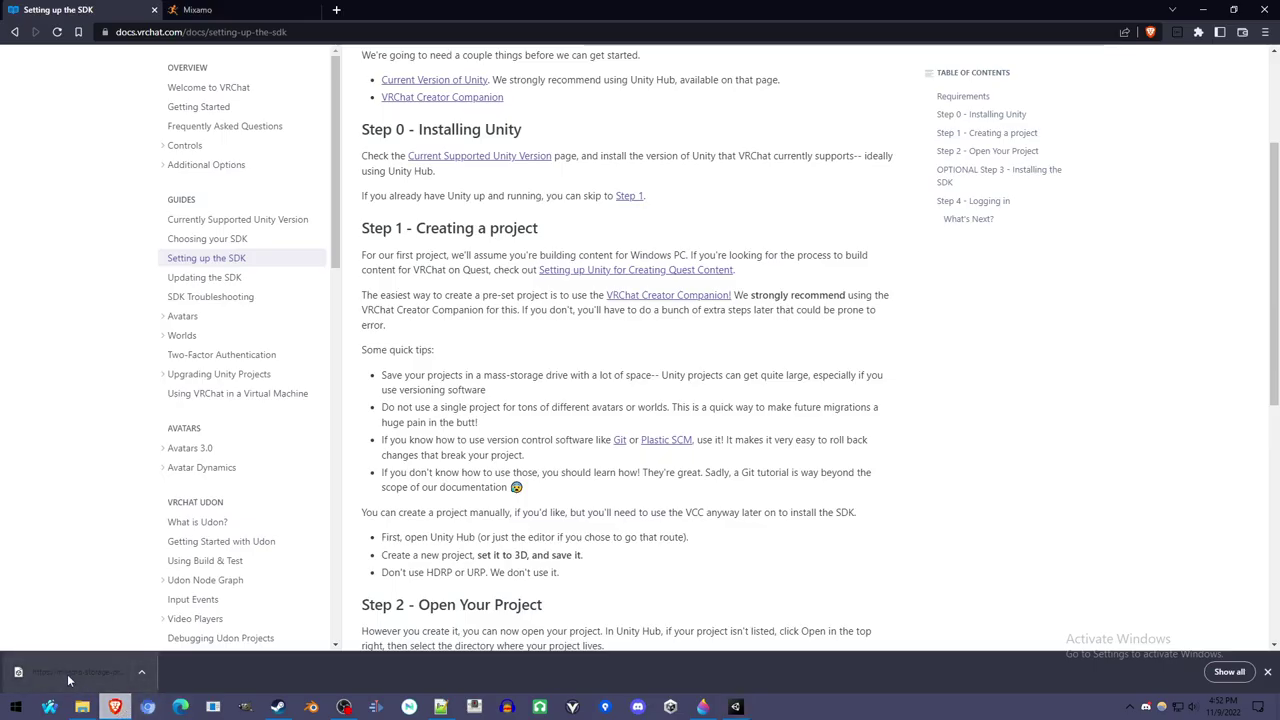
pyautogui.moveTo(65, 672); pyautogui.dragTo(340, 570)
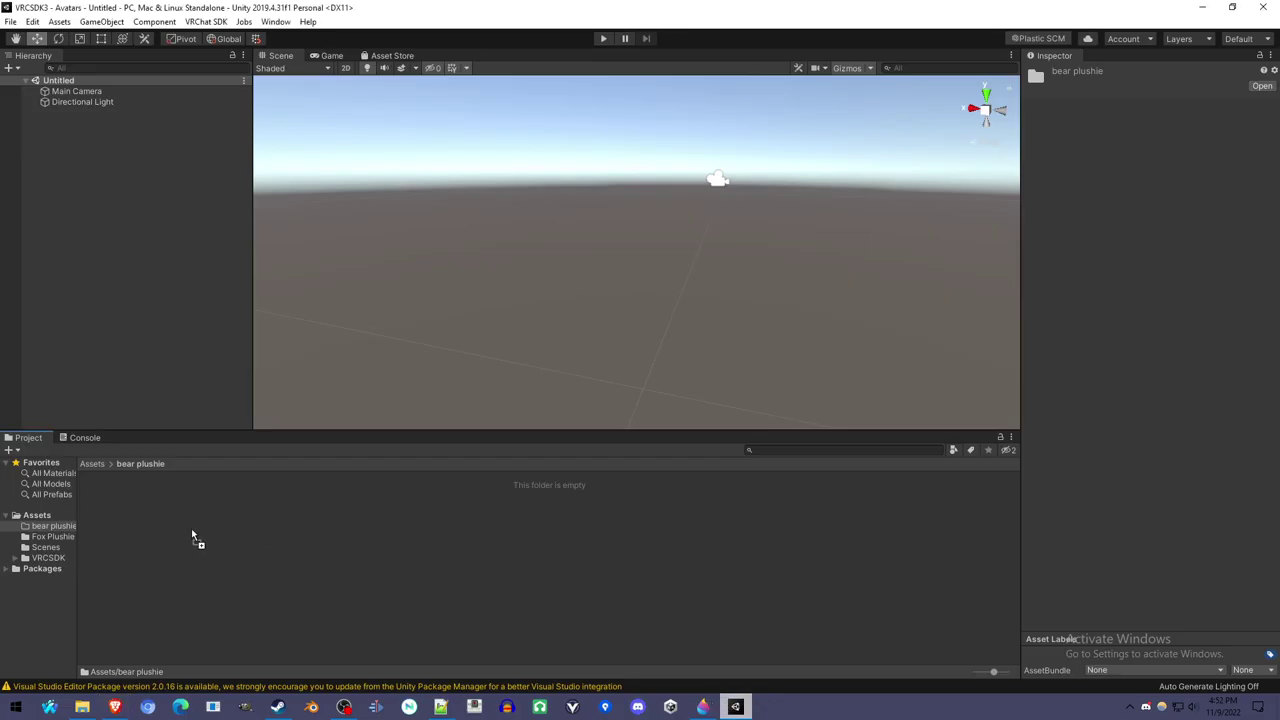
pyautogui.moveTo(192, 536); pyautogui.dragTo(192, 536)
pyautogui.click(107, 500)
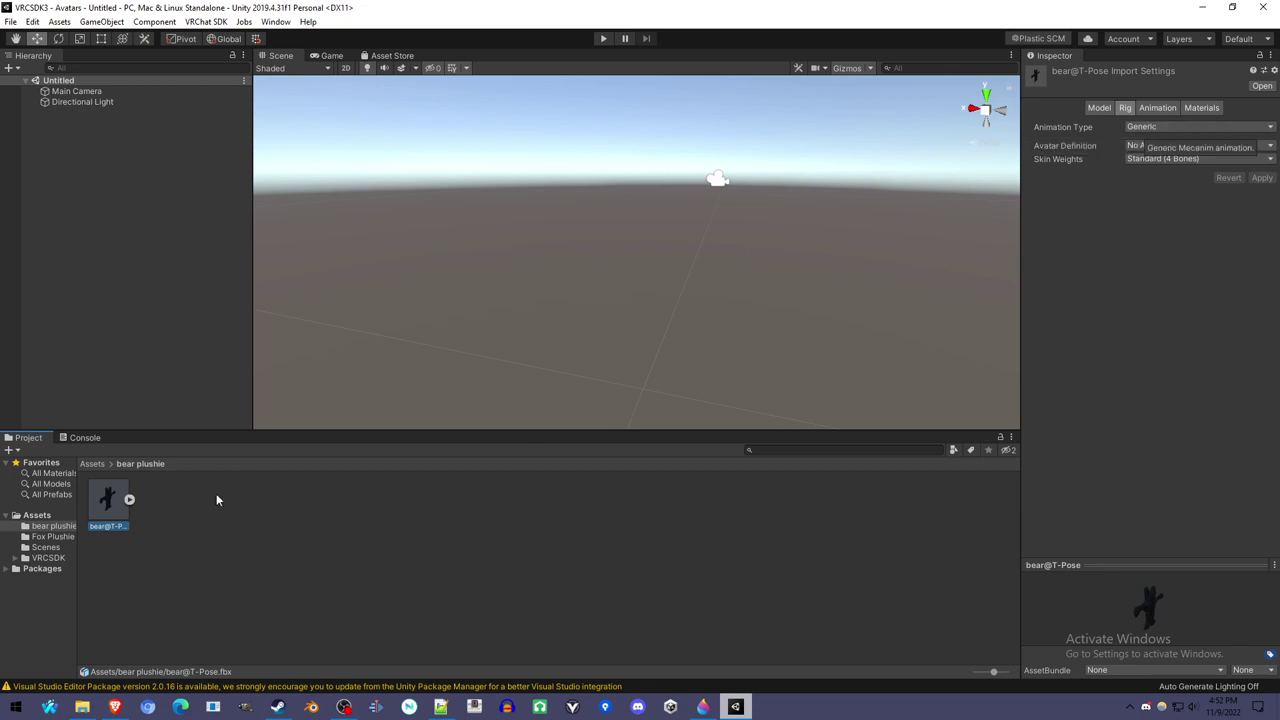
# Step: Set the bear model's rig Animation Type to Humanoid and apply it
pyautogui.click(1125, 112)
pyautogui.click(1140, 126)
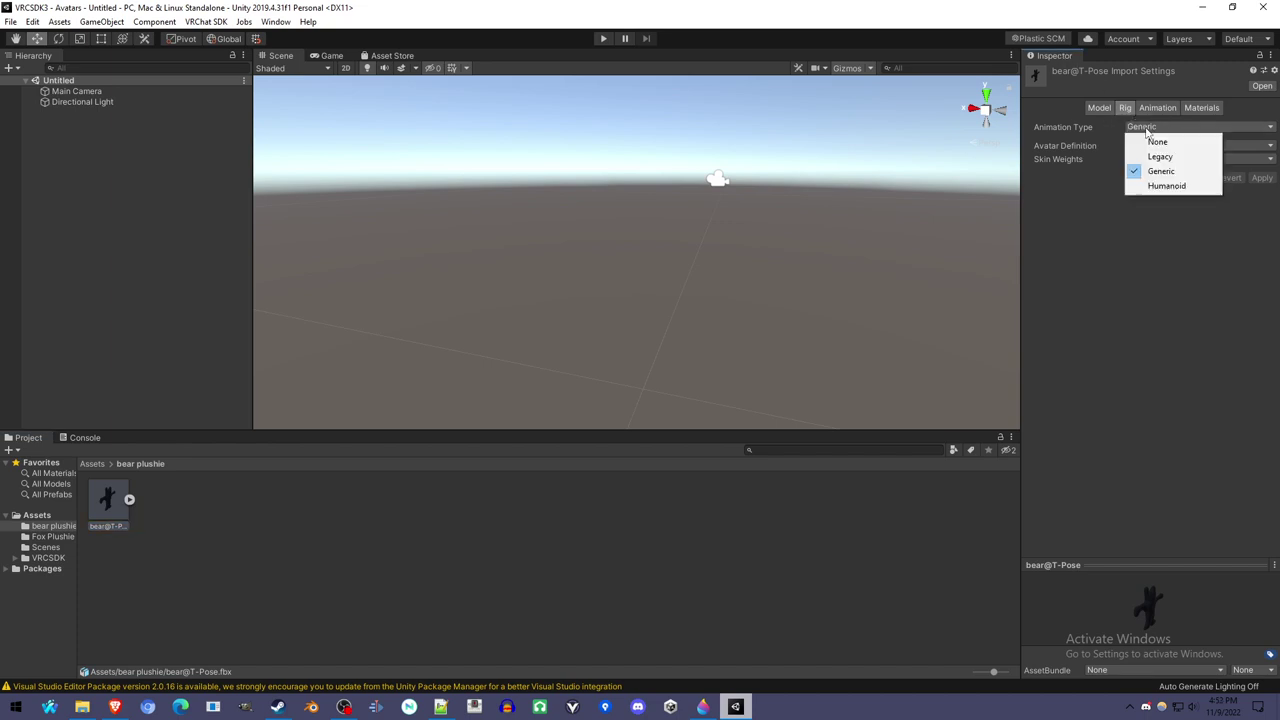
pyautogui.click(1150, 188)
pyautogui.click(1261, 223)
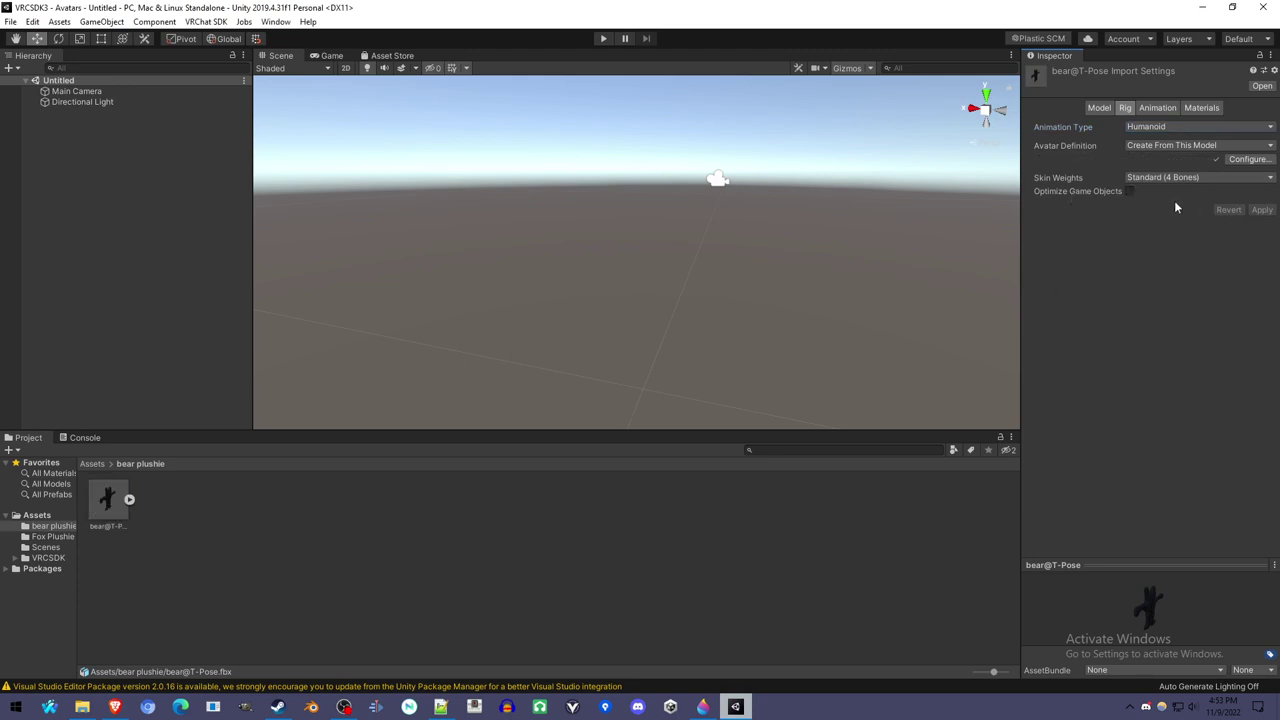
# Step: Review the avatar's Body, Head, Left Hand and Right Hand bone mappings and finish configuration
pyautogui.click(1245, 160)
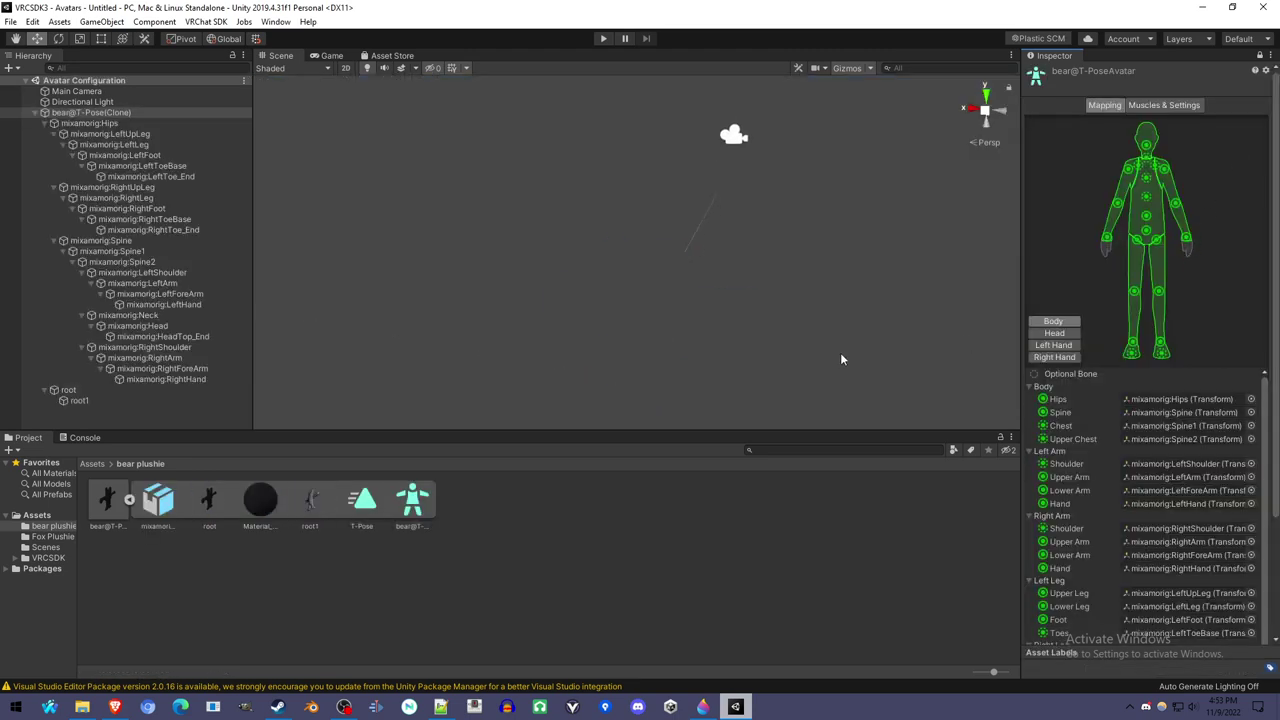
pyautogui.click(1055, 334)
pyautogui.click(1055, 345)
pyautogui.click(1055, 357)
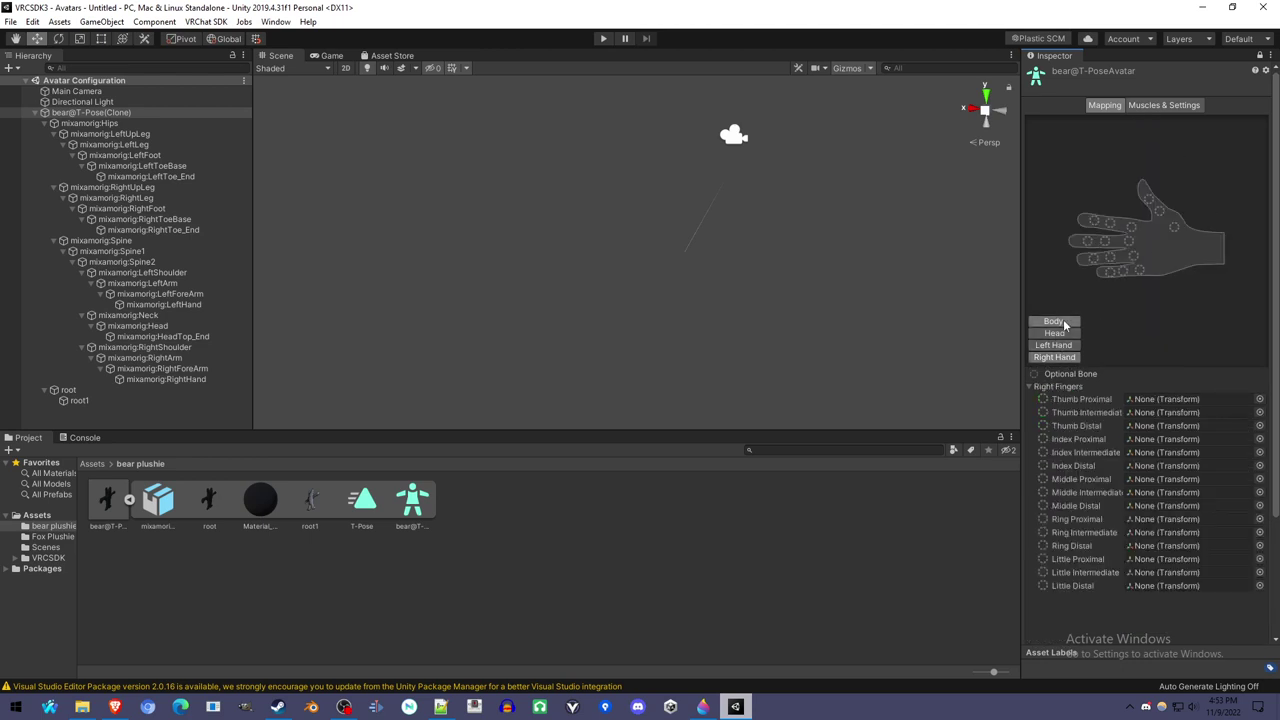
pyautogui.click(1054, 321)
pyautogui.scroll(-3, 1135, 308)
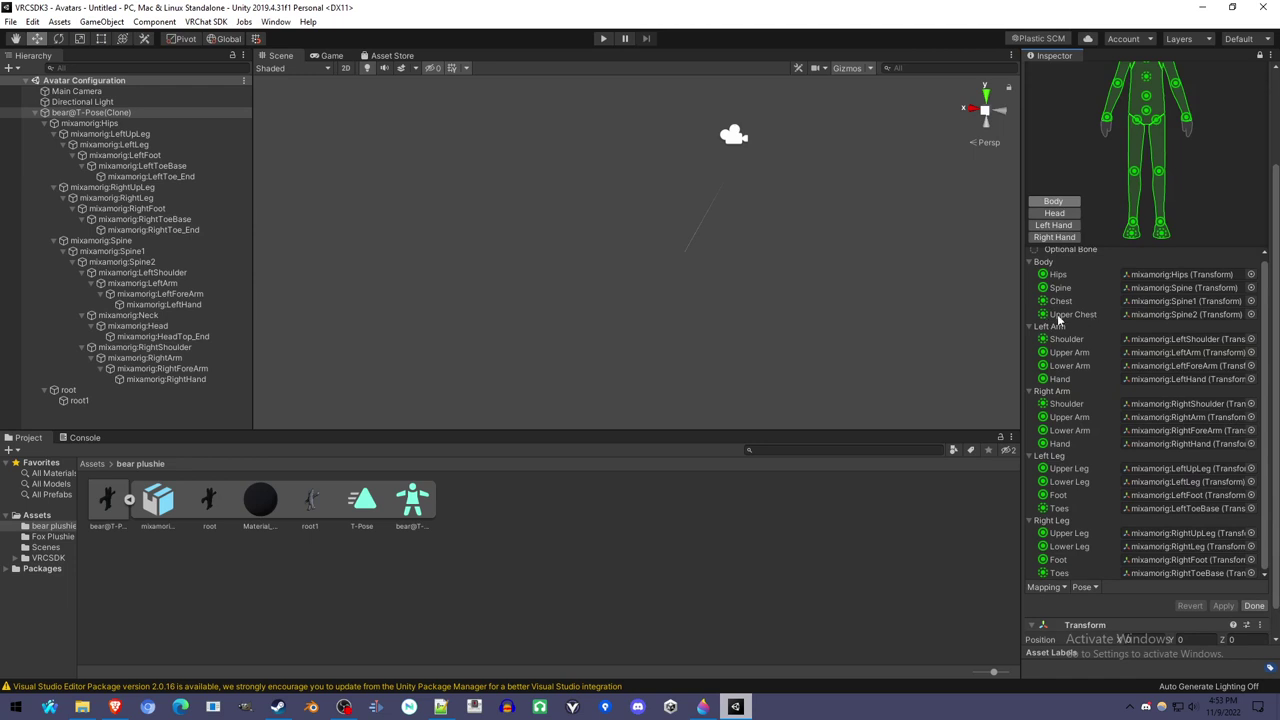
pyautogui.click(1254, 606)
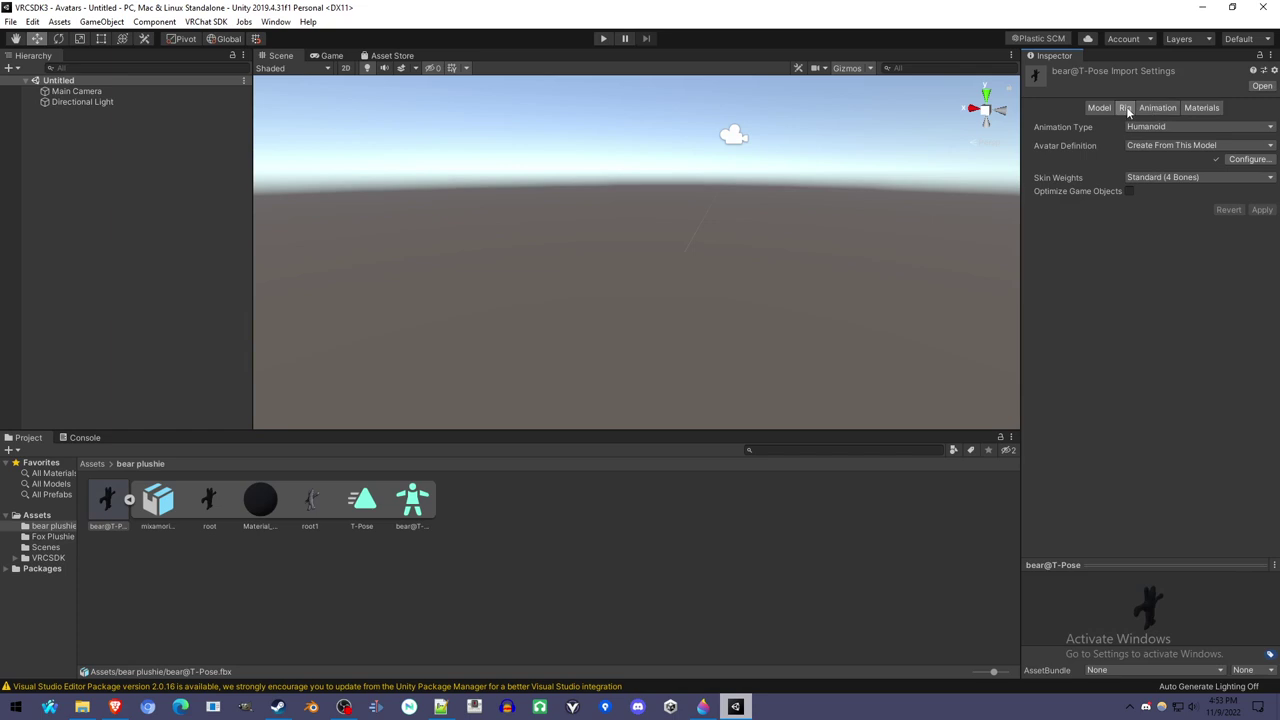
# Step: Extract the bear model's embedded textures (5568, 5572) into the bear plushie folder
pyautogui.click(1200, 108)
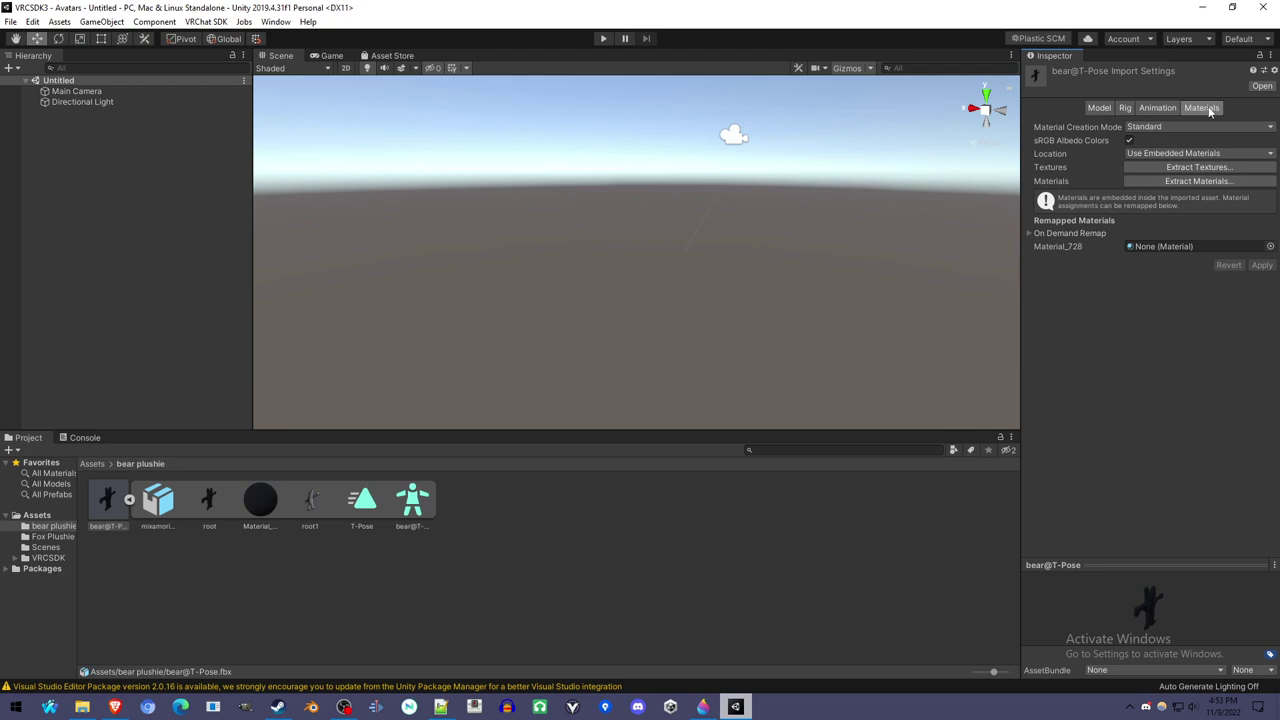
pyautogui.click(1195, 168)
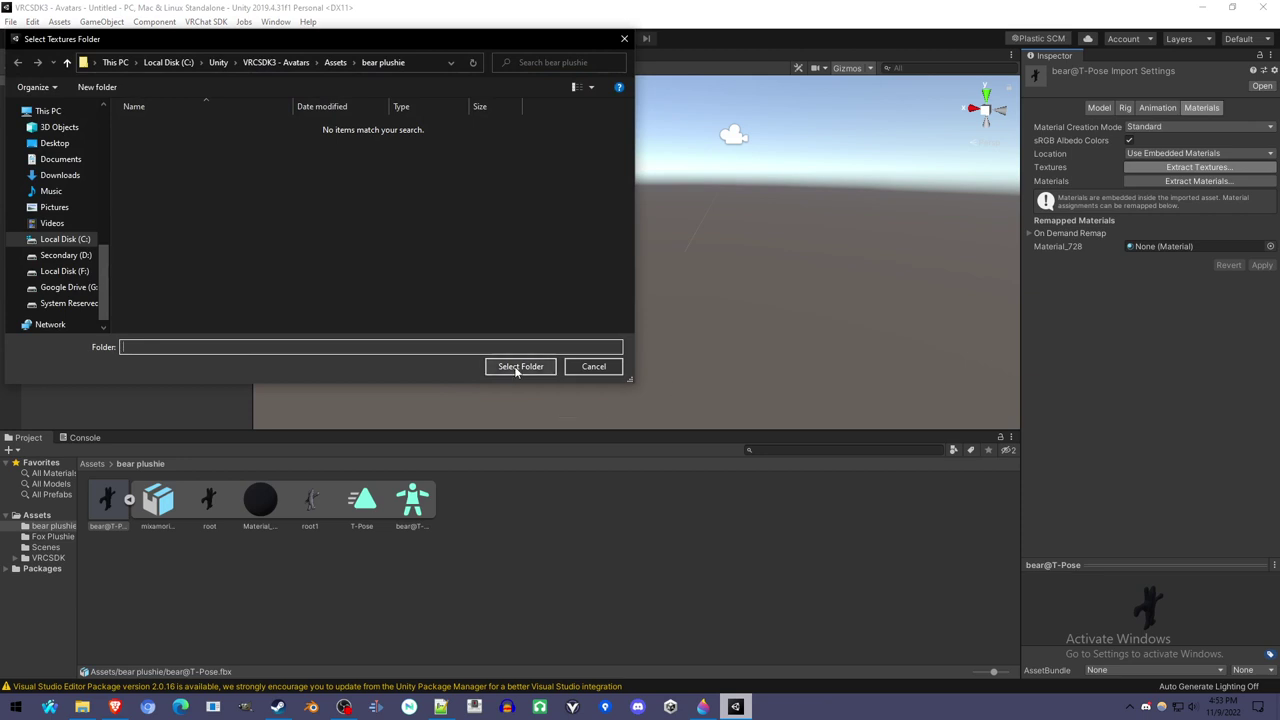
pyautogui.click(521, 367)
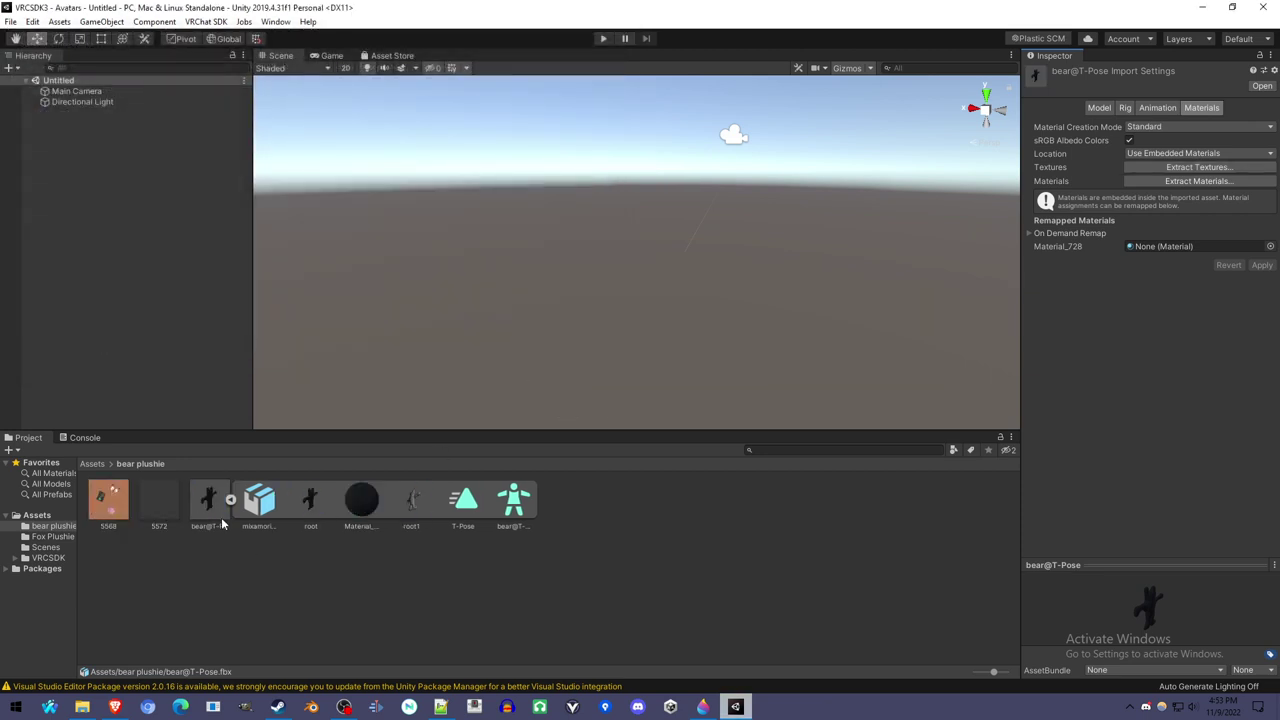
pyautogui.click(230, 500)
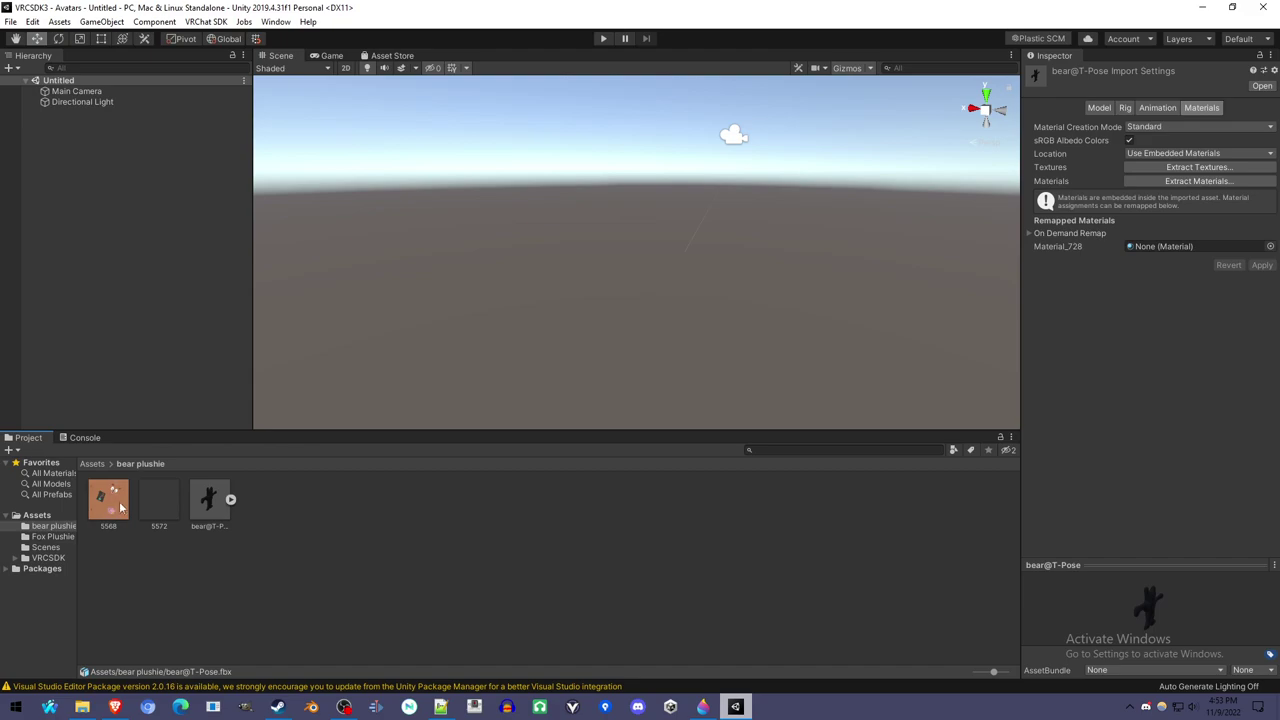
# Step: Test a polished-metal pink marker stroke on the bear's arm in Paint 3D, then undo it
pyautogui.click(704, 706)
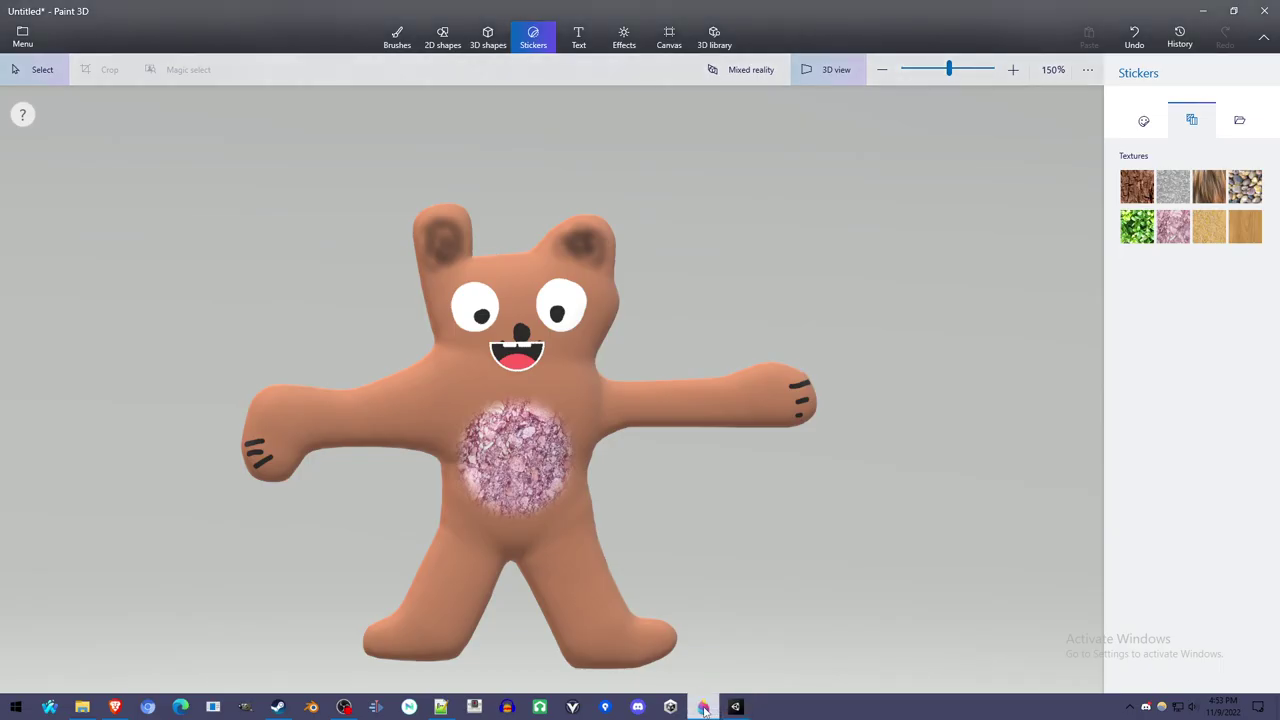
pyautogui.click(397, 37)
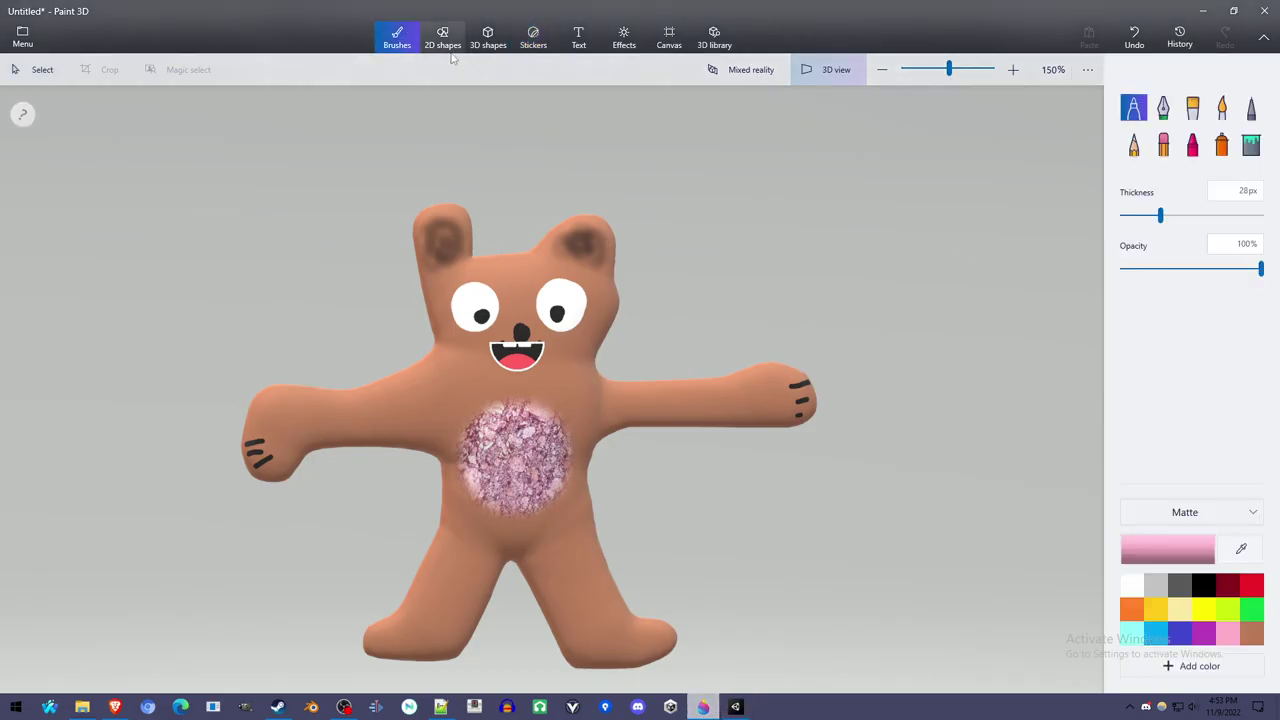
pyautogui.click(1158, 517)
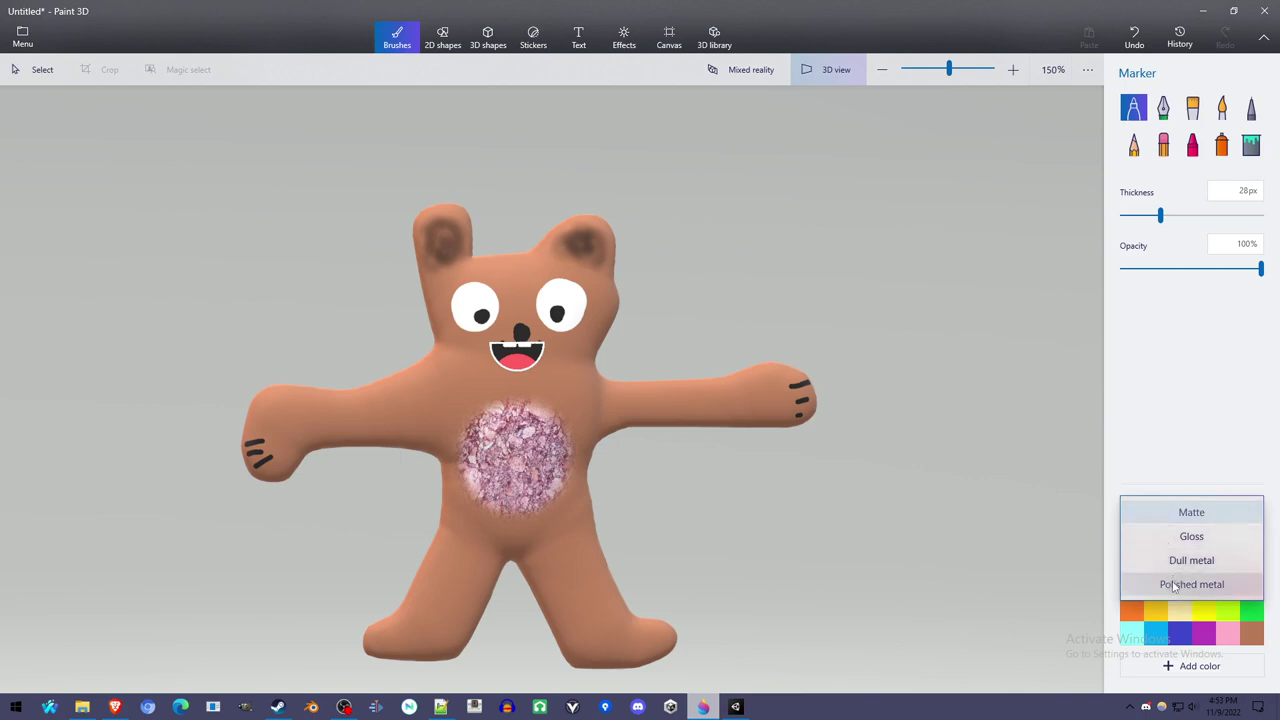
pyautogui.click(1174, 584)
pyautogui.moveTo(600, 400)
pyautogui.mouseDown()
pyautogui.moveTo(709, 402)
pyautogui.moveTo(690, 437)
pyautogui.moveTo(800, 388)
pyautogui.mouseUp()
pyautogui.hotkey('ctrl', 'z')
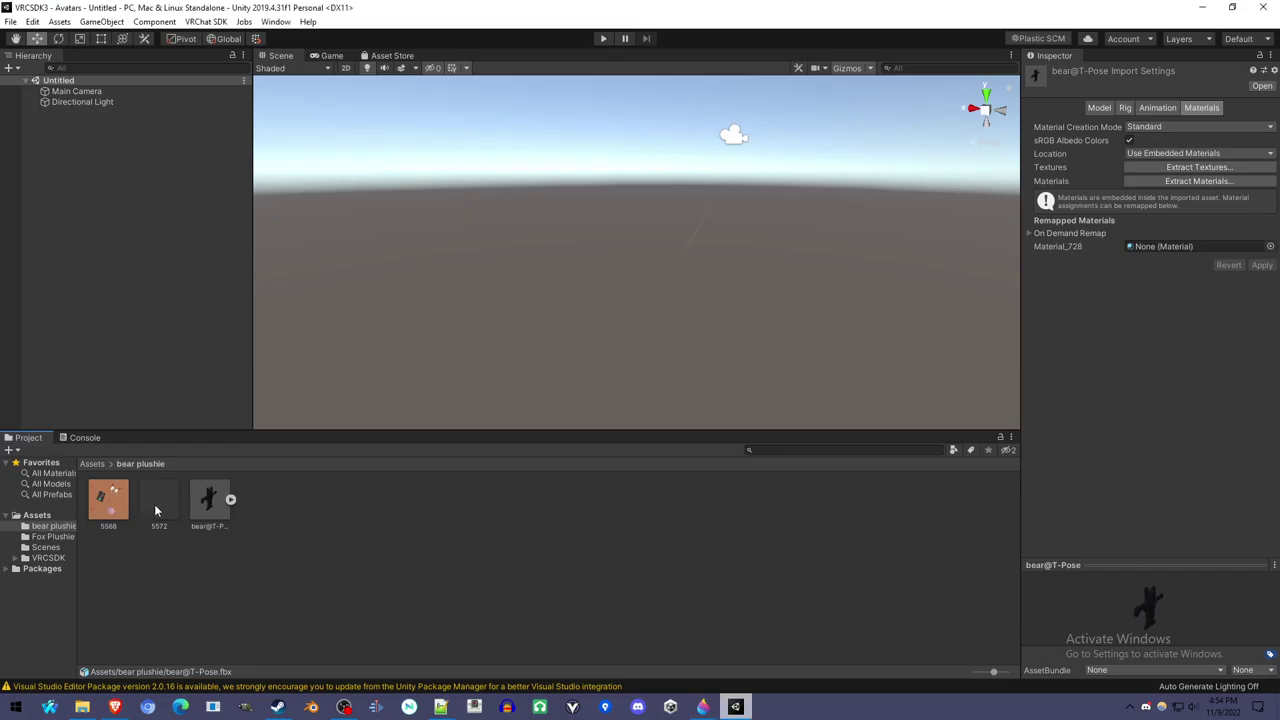
# Step: Place bear@T-Pose in the scene and apply the painted 5568 texture to it
pyautogui.click(161, 502)
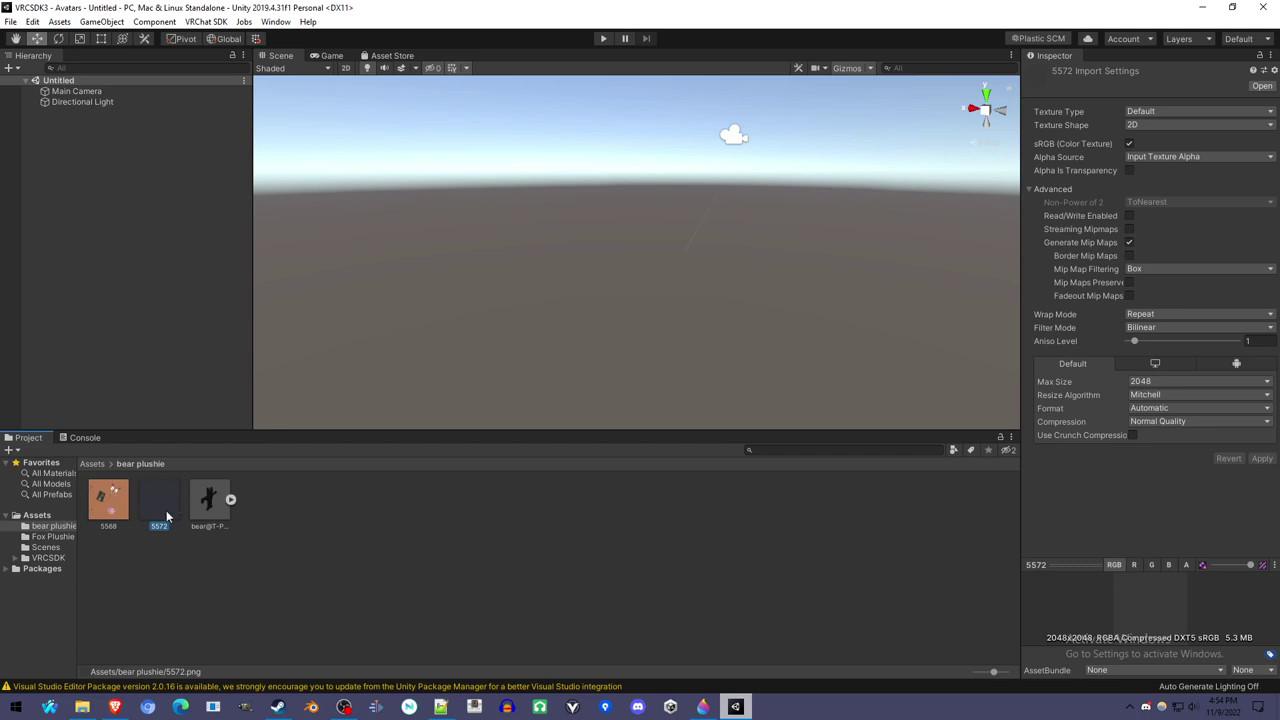
pyautogui.click(109, 511)
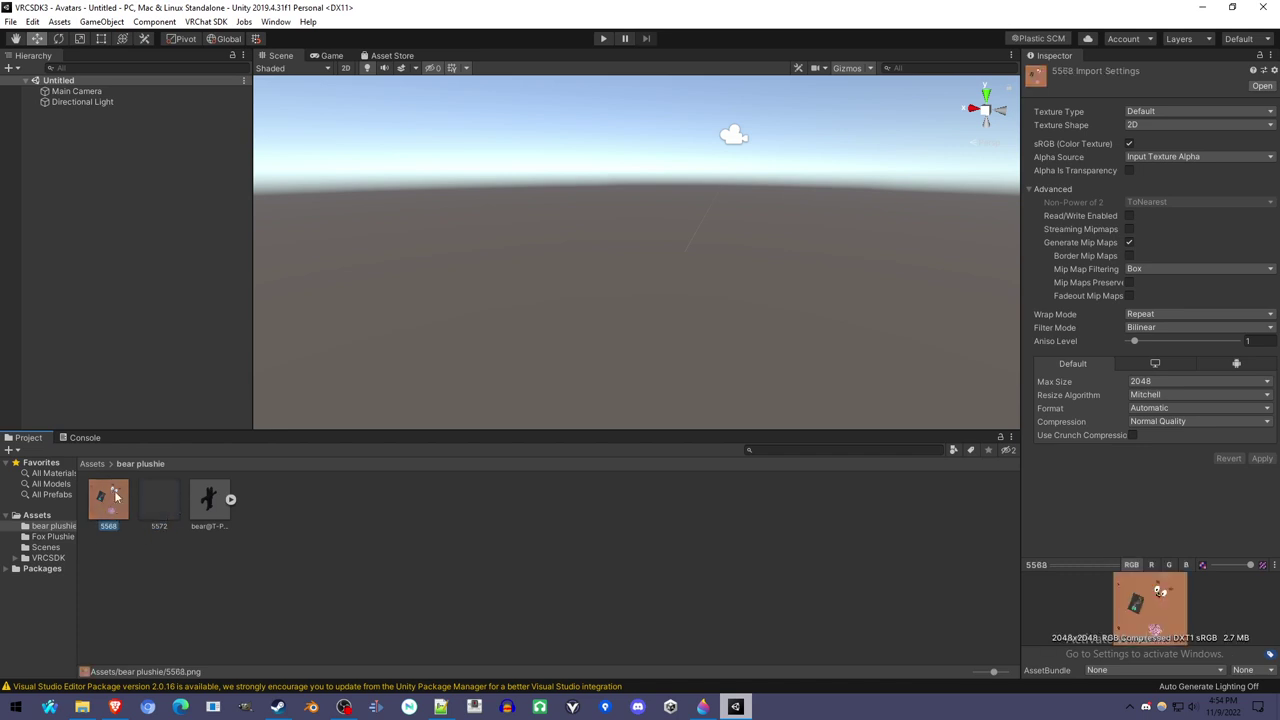
pyautogui.moveTo(213, 508); pyautogui.dragTo(100, 229)
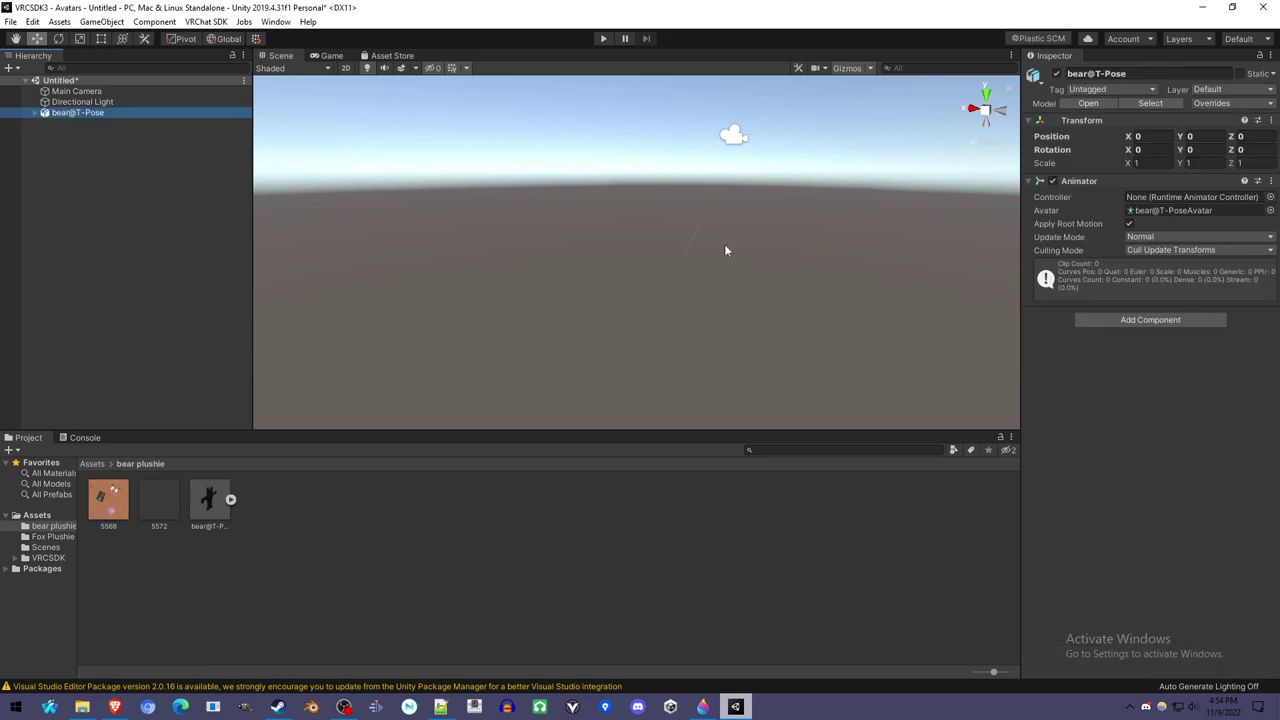
pyautogui.rightClick(508, 231)
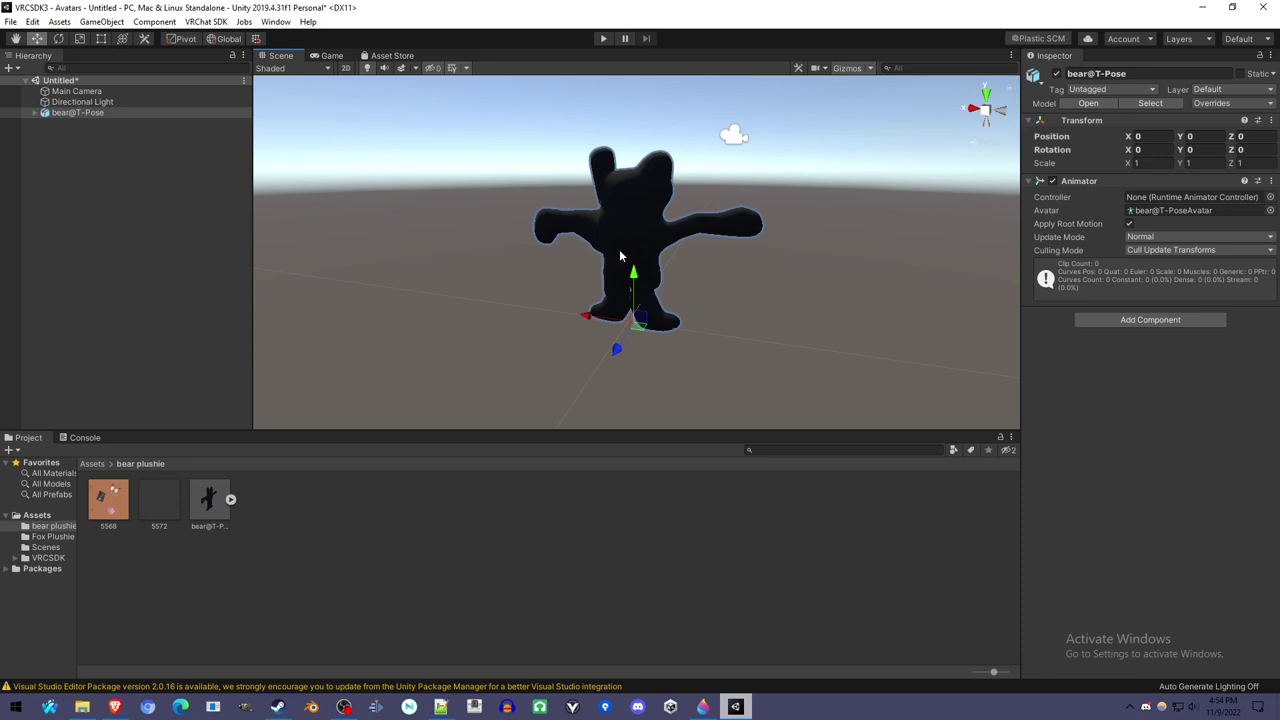
pyautogui.moveTo(110, 503); pyautogui.dragTo(642, 252)
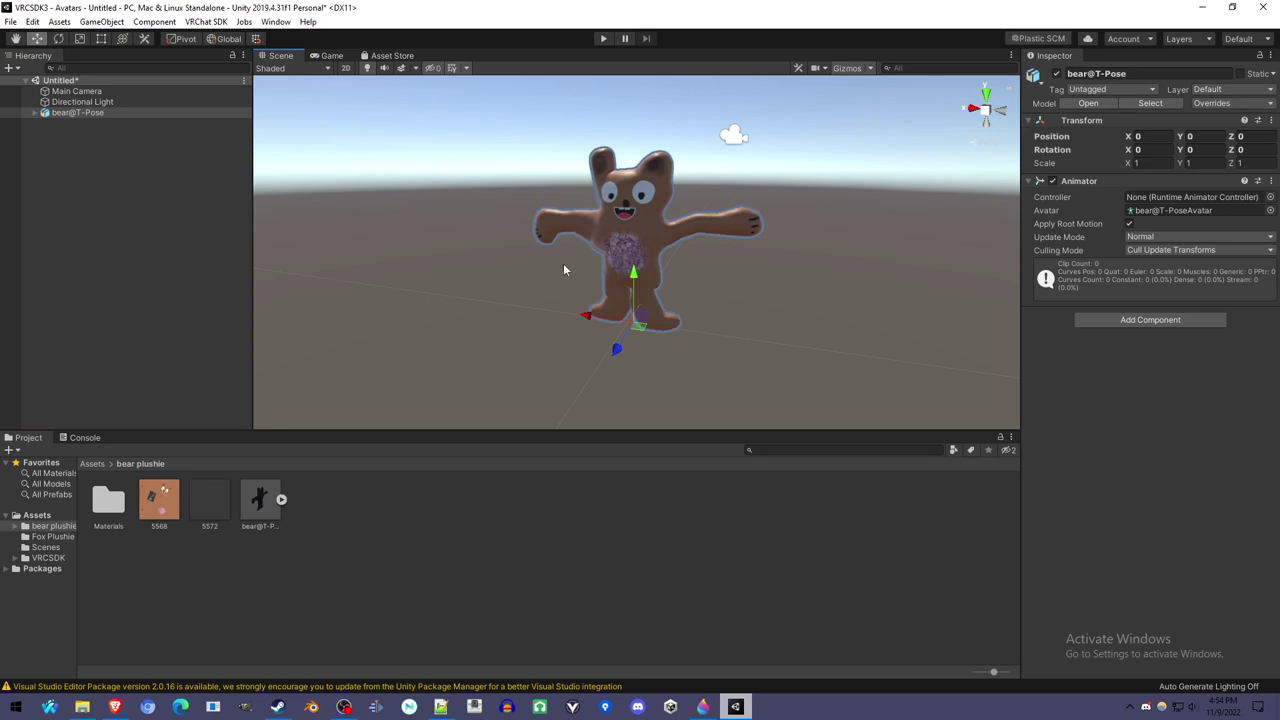
# Step: Lower the 5568 material's Smoothness from 0.5 to 0.036, then return to the bear plushie folder
pyautogui.doubleClick(107, 502)
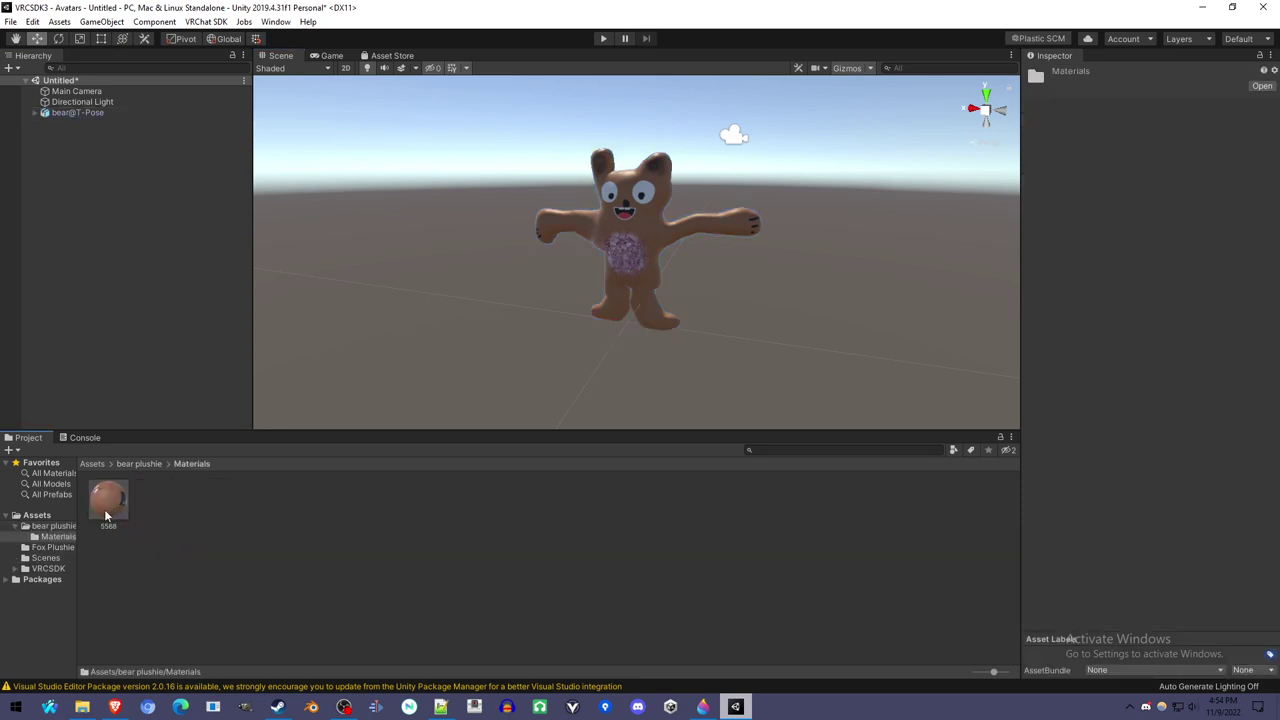
pyautogui.click(104, 509)
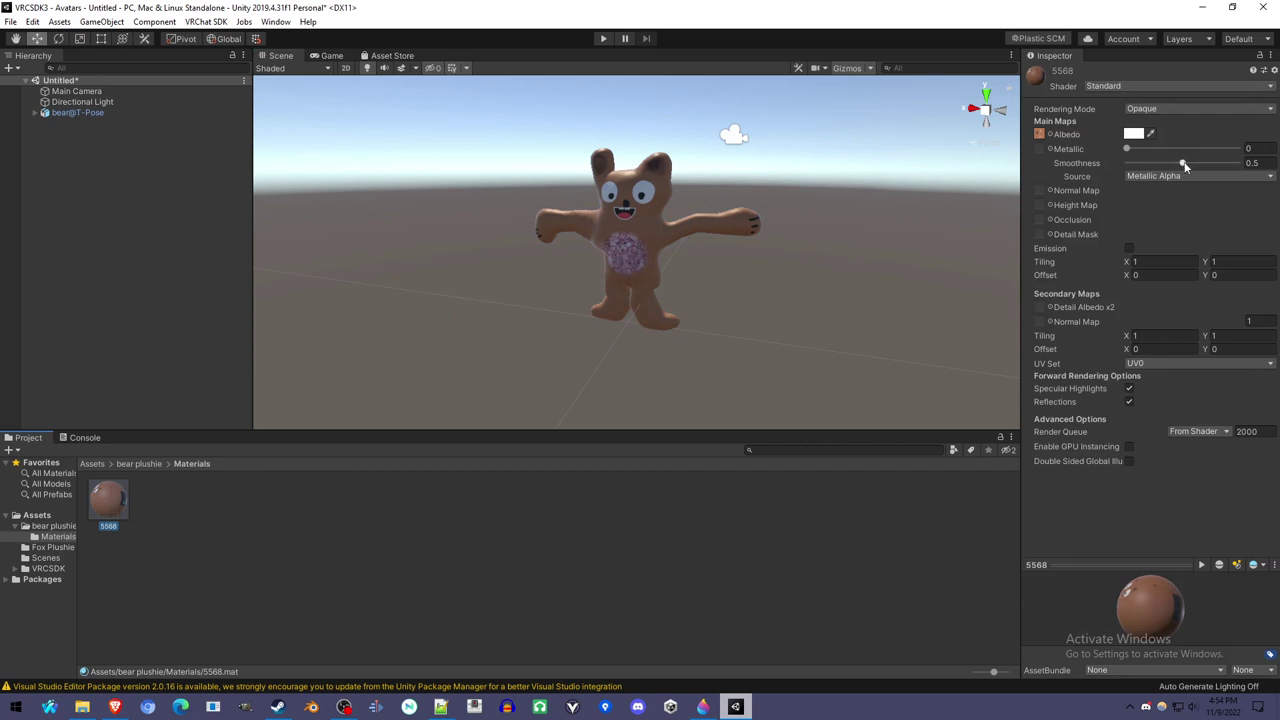
pyautogui.click(1136, 137)
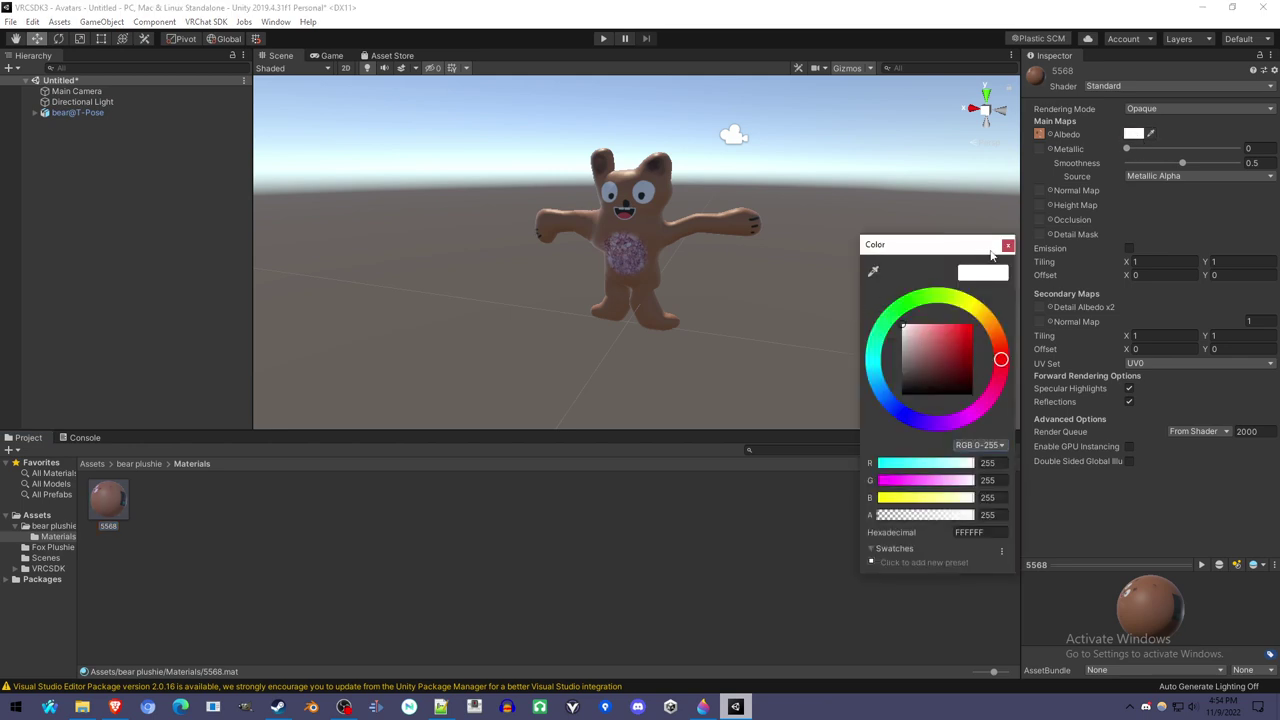
pyautogui.click(1008, 246)
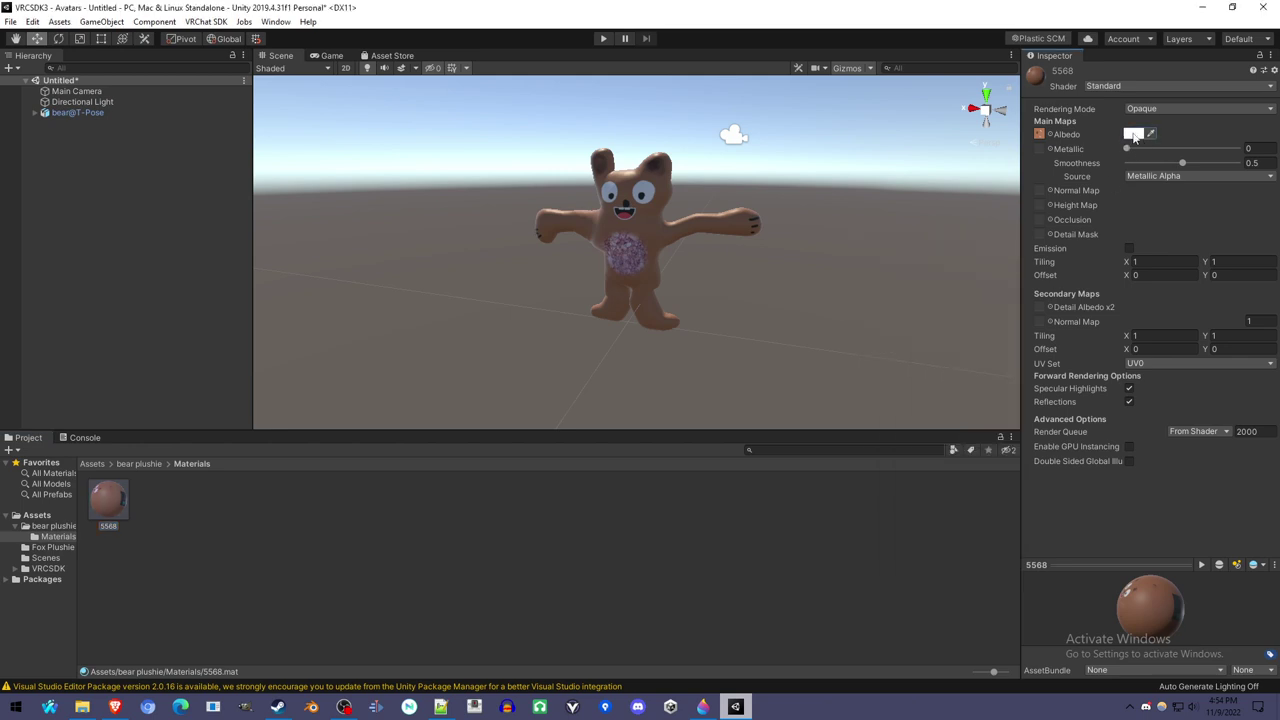
pyautogui.moveTo(1178, 164); pyautogui.dragTo(1131, 174)
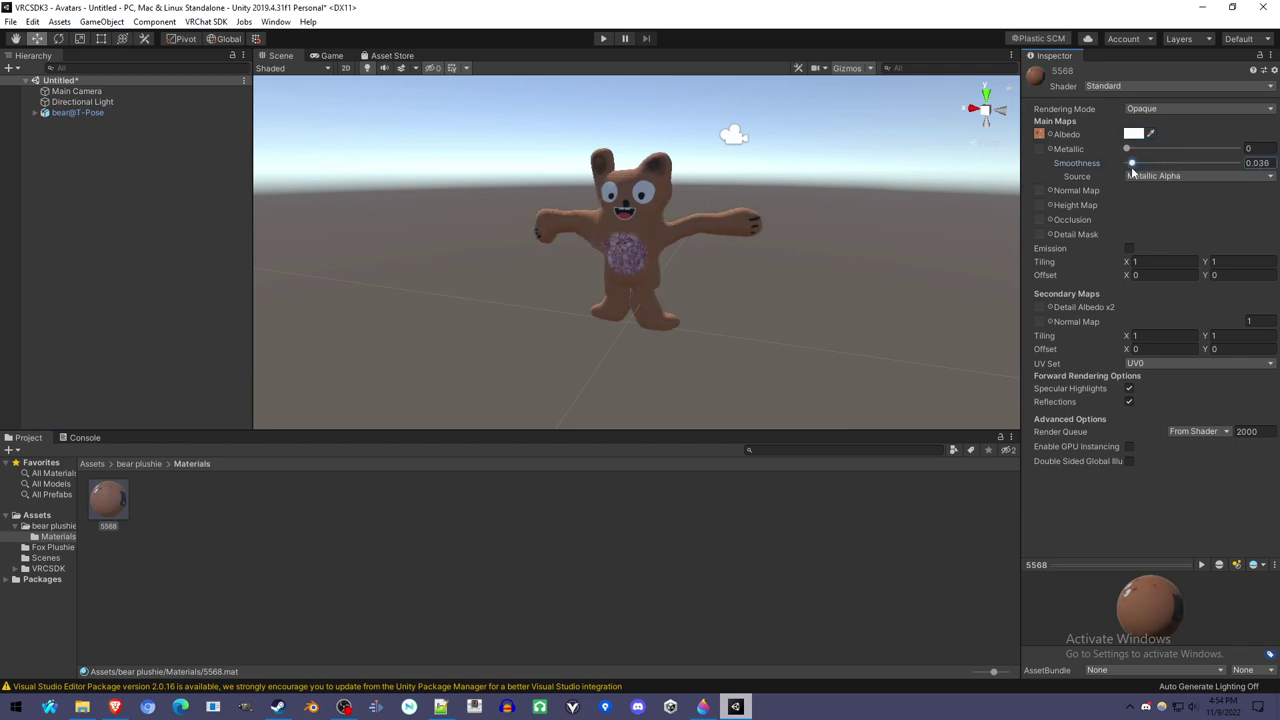
pyautogui.click(54, 527)
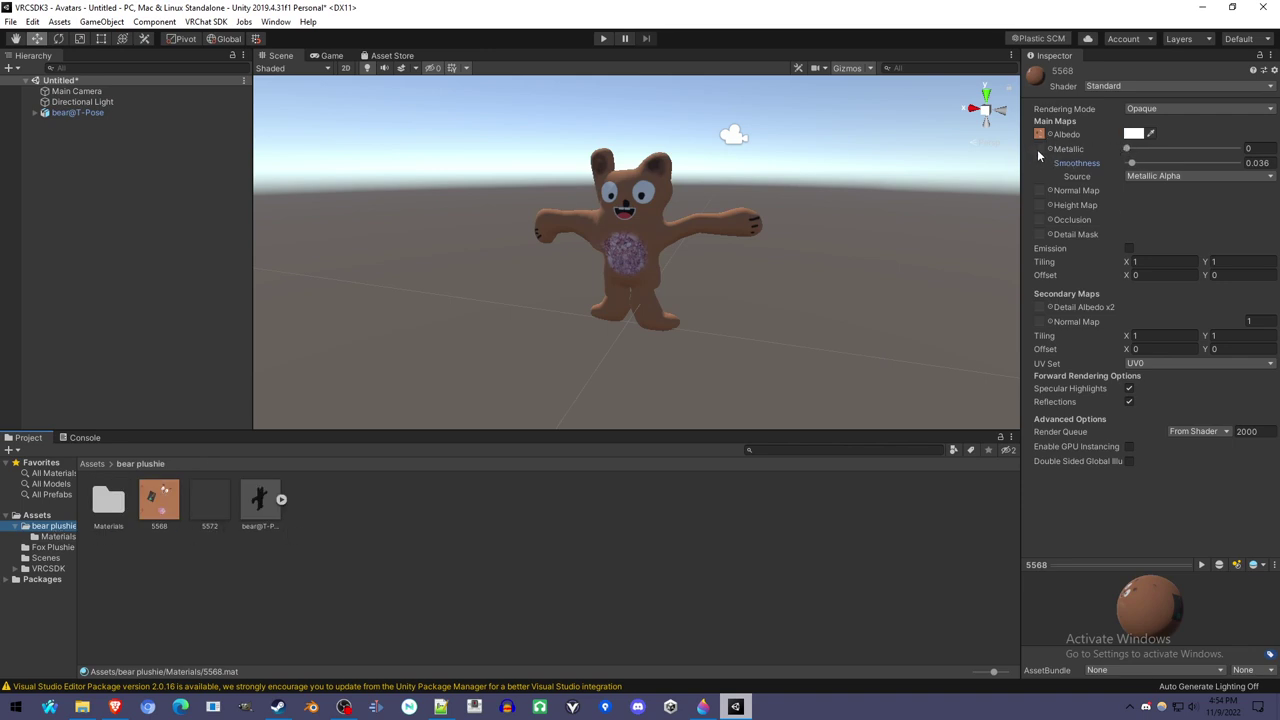
# Step: Try and undo a gloss marker stroke in Paint 3D, then assign 5572 as the Metallic map
pyautogui.hotkey('alt', 'Tab')
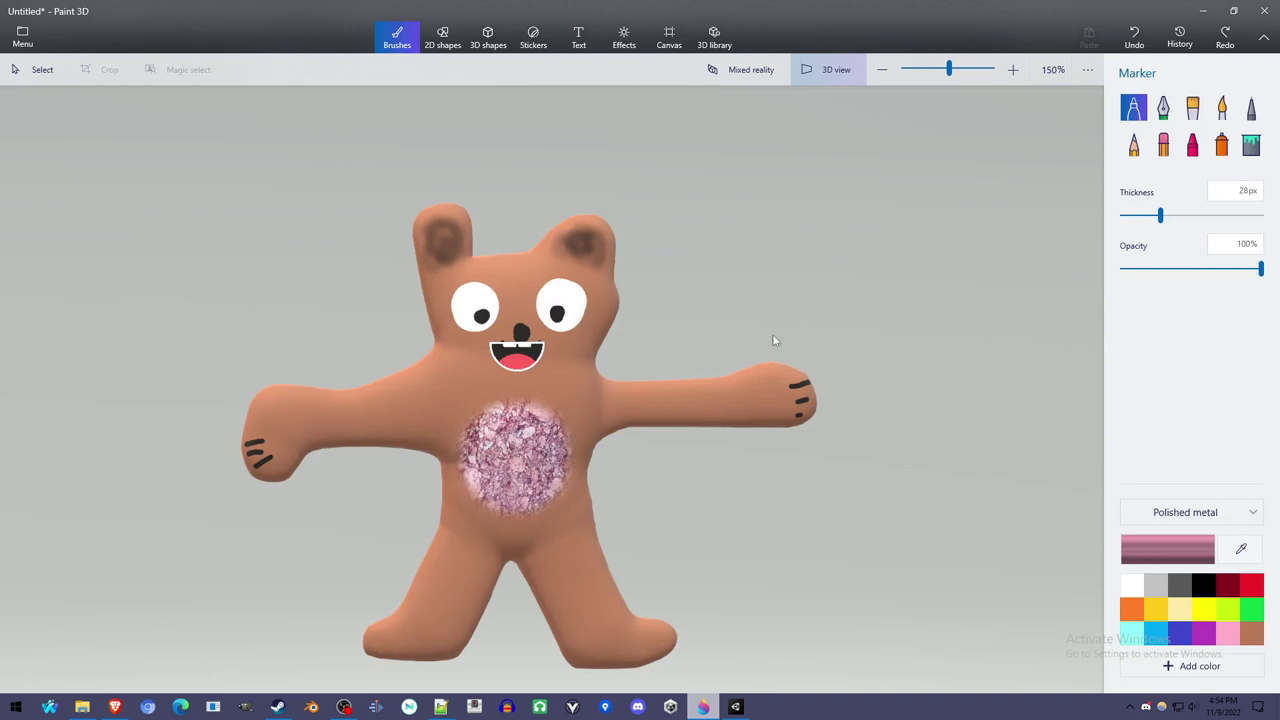
pyautogui.click(1196, 508)
pyautogui.click(1200, 465)
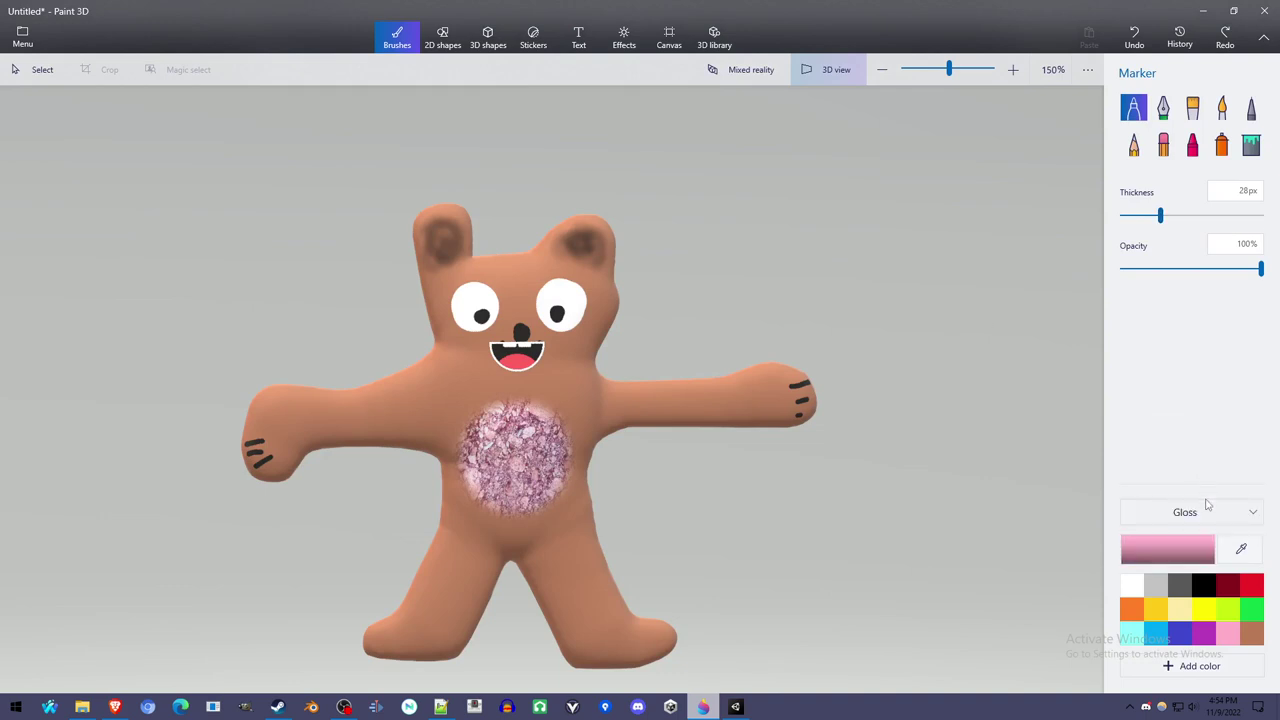
pyautogui.moveTo(616, 399); pyautogui.dragTo(642, 398)
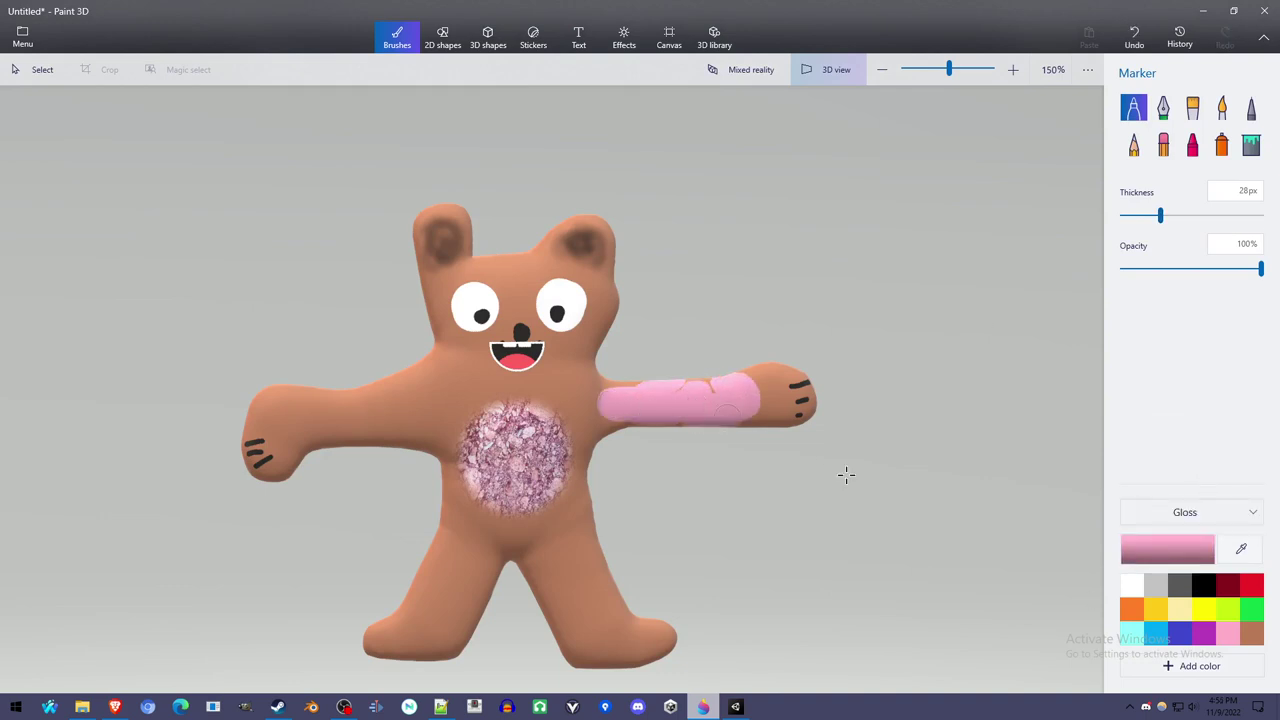
pyautogui.hotkey('ctrl', 'z')
pyautogui.hotkey('alt', 'Tab')
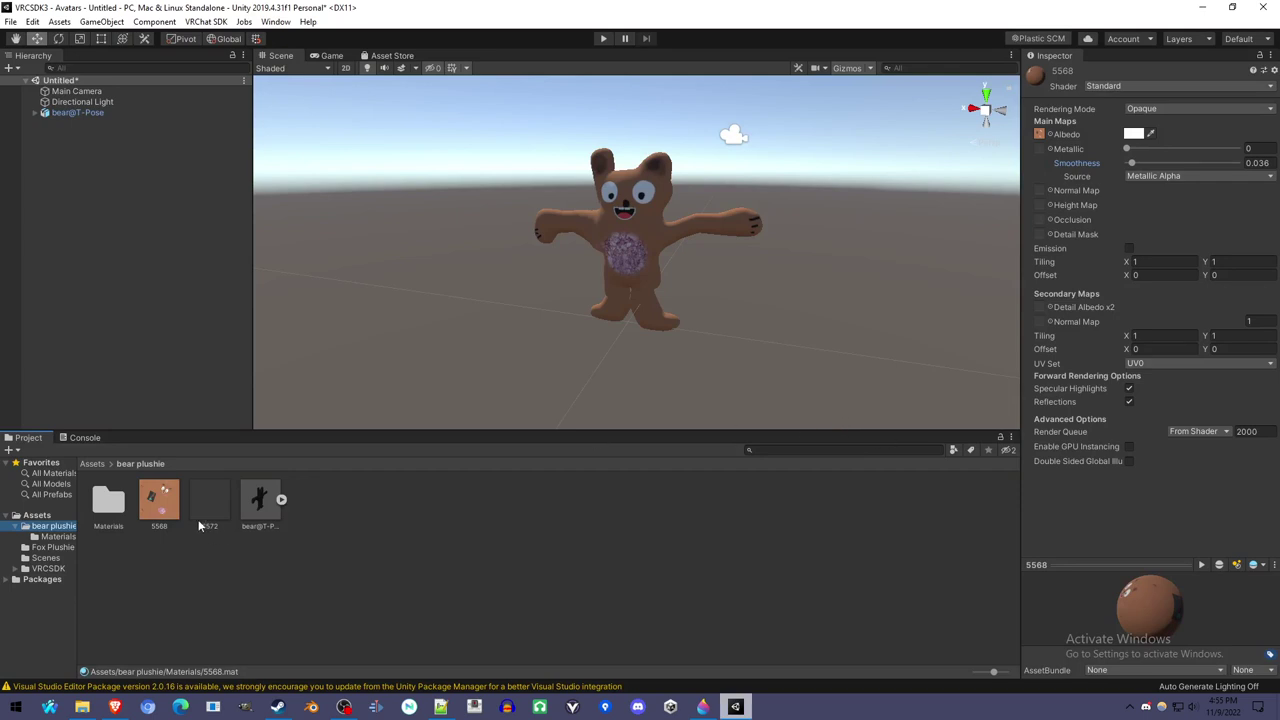
pyautogui.moveTo(207, 512); pyautogui.dragTo(1042, 150)
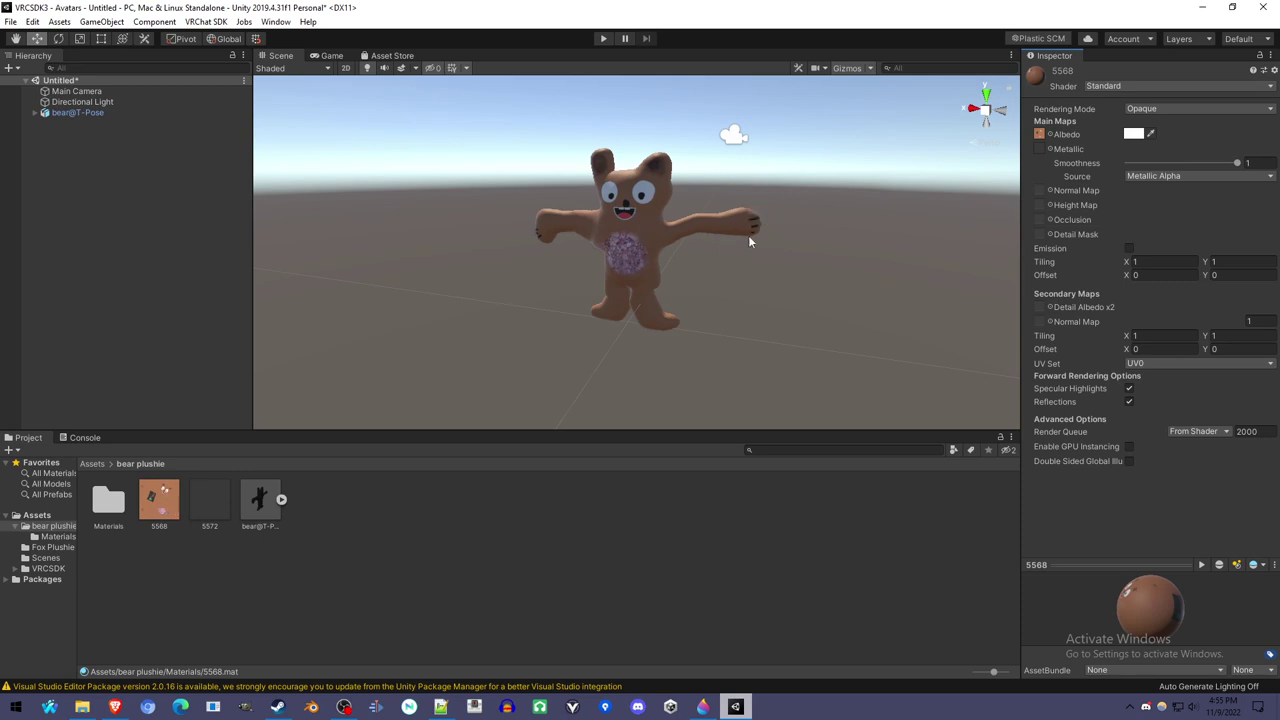
# Step: Set Paint 3D's marker finish to Matte and go back to Unity
pyautogui.hotkey('alt', 'Tab')
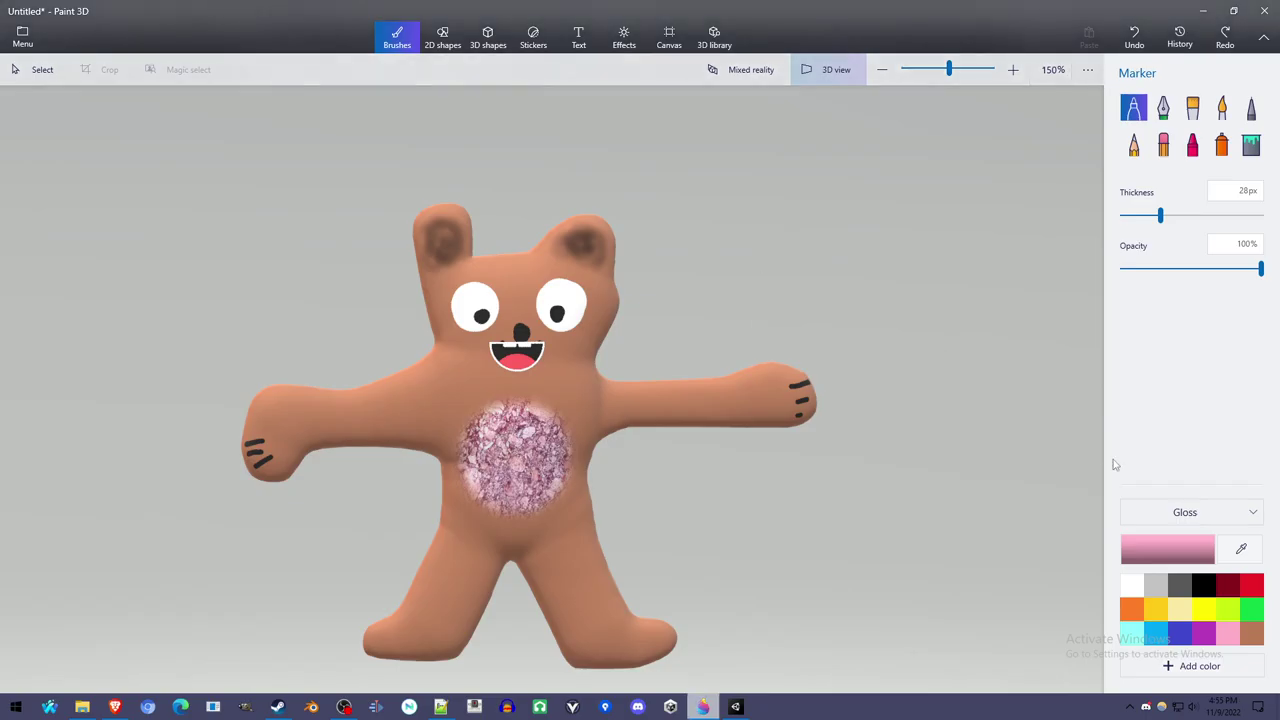
pyautogui.click(1165, 514)
pyautogui.click(1189, 488)
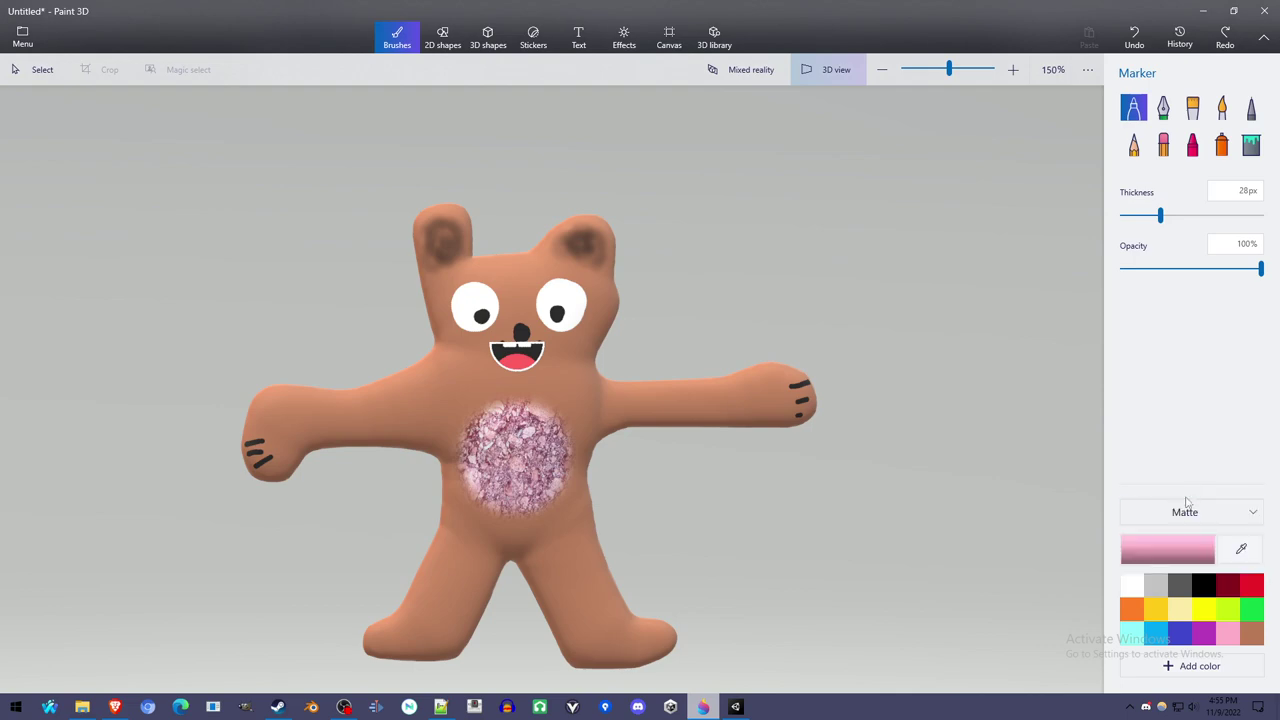
pyautogui.hotkey('alt', 'Tab')
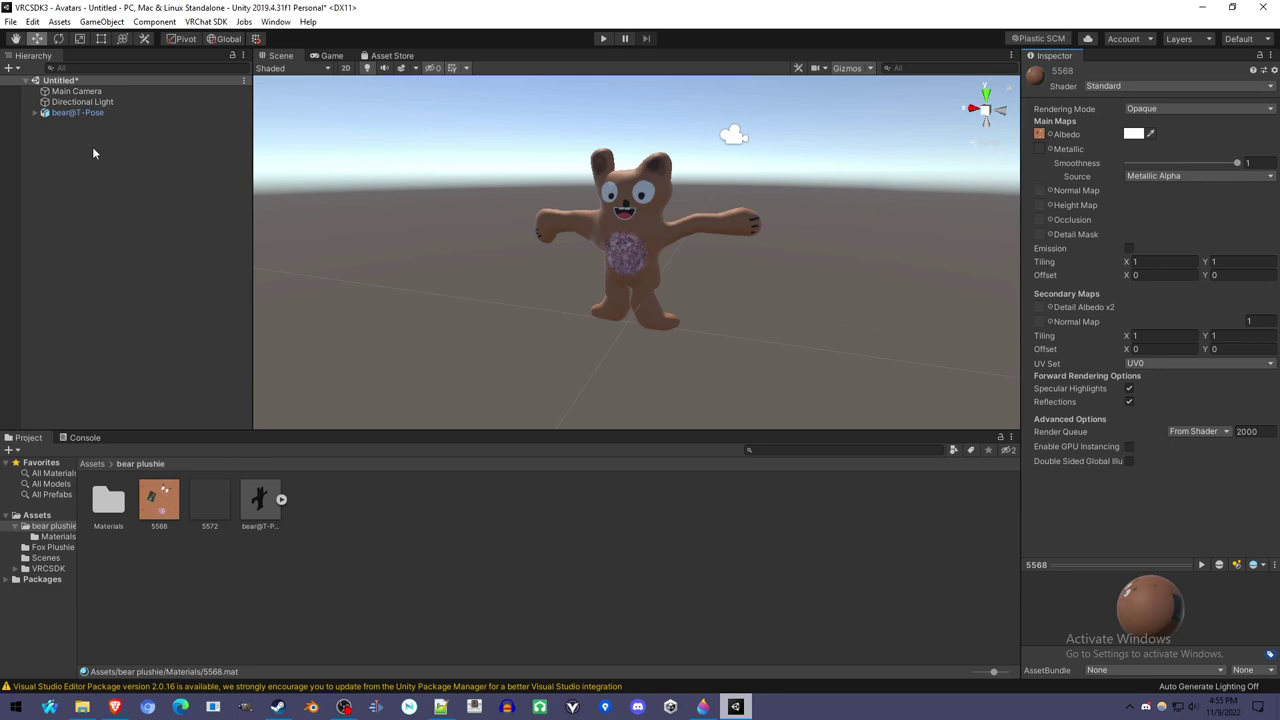
# Step: Select bear@T-Pose and set its Transform scale to 100 on X, Y and Z
pyautogui.click(44, 114)
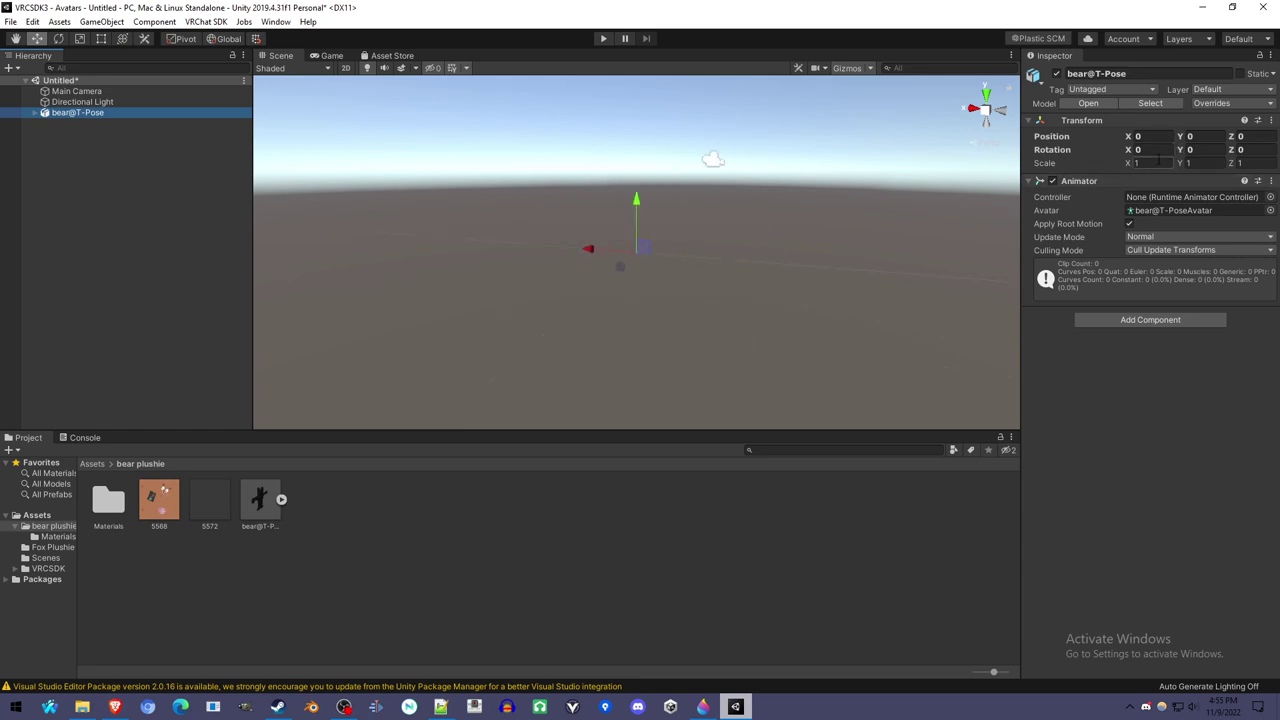
pyautogui.click(1158, 161)
pyautogui.write('100')
pyautogui.press('Tab')
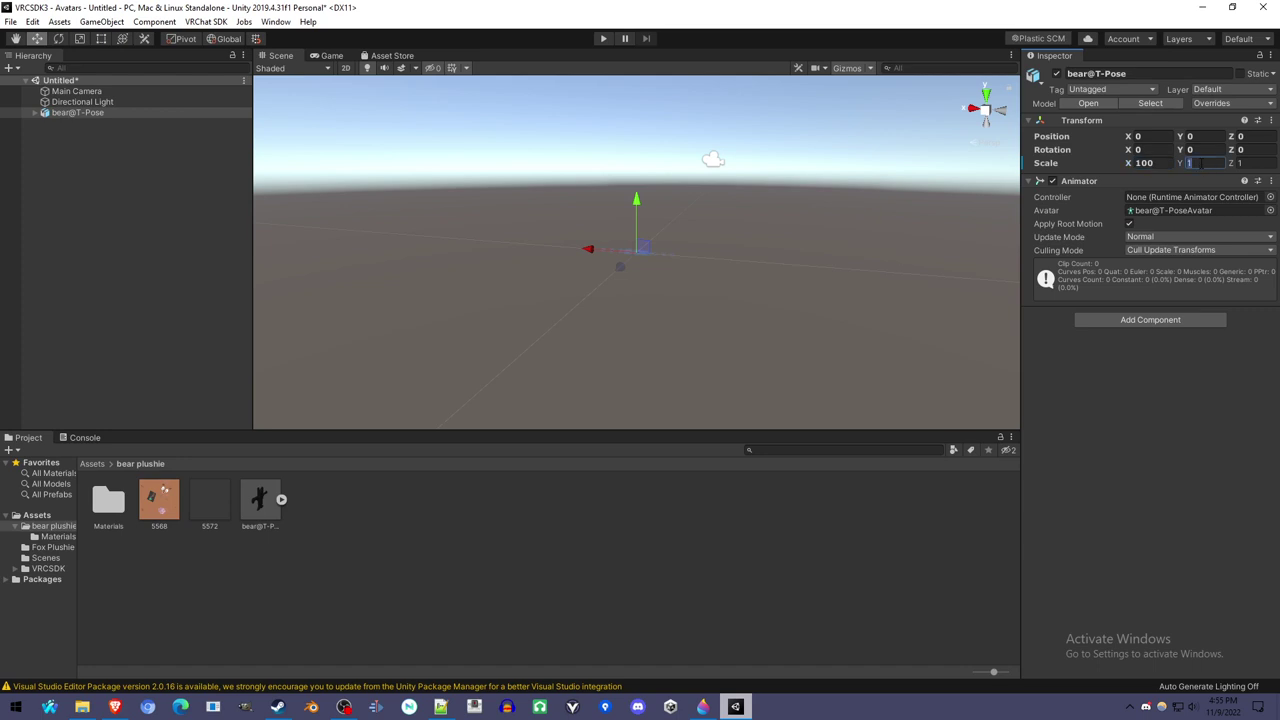
pyautogui.write('100')
pyautogui.press('Tab')
pyautogui.write('100')
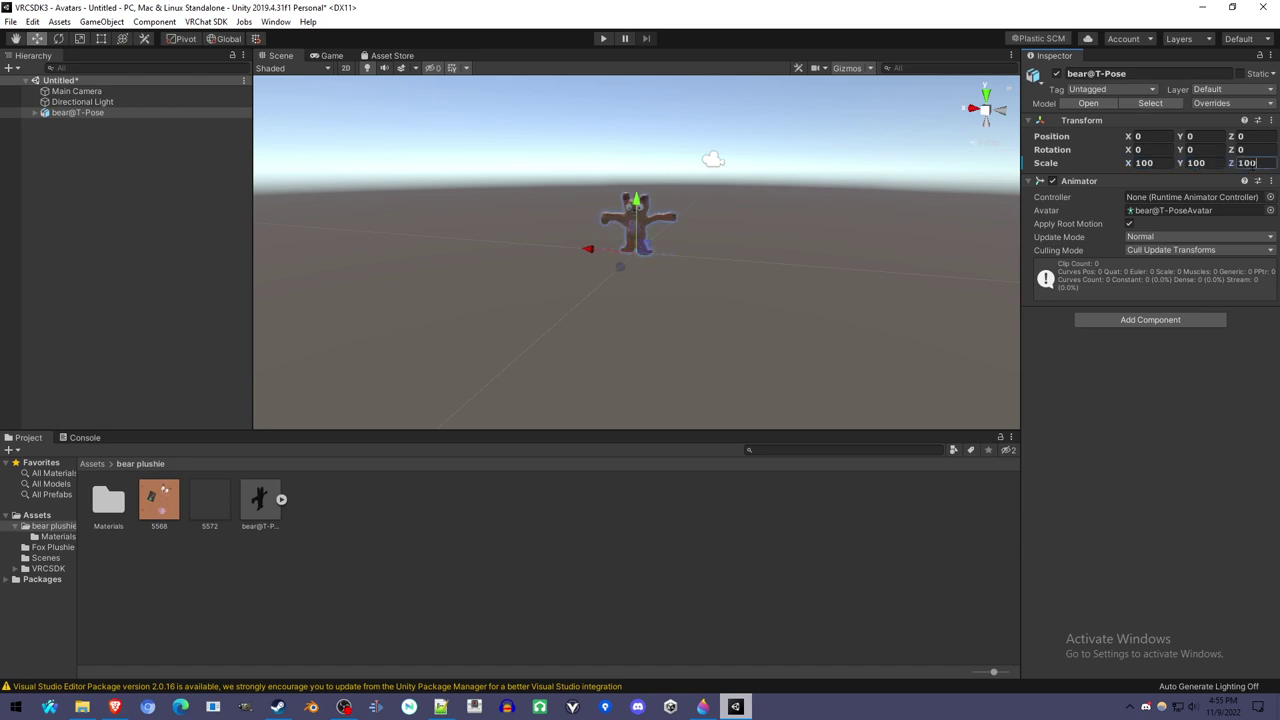
pyautogui.scroll(5, 676, 245)
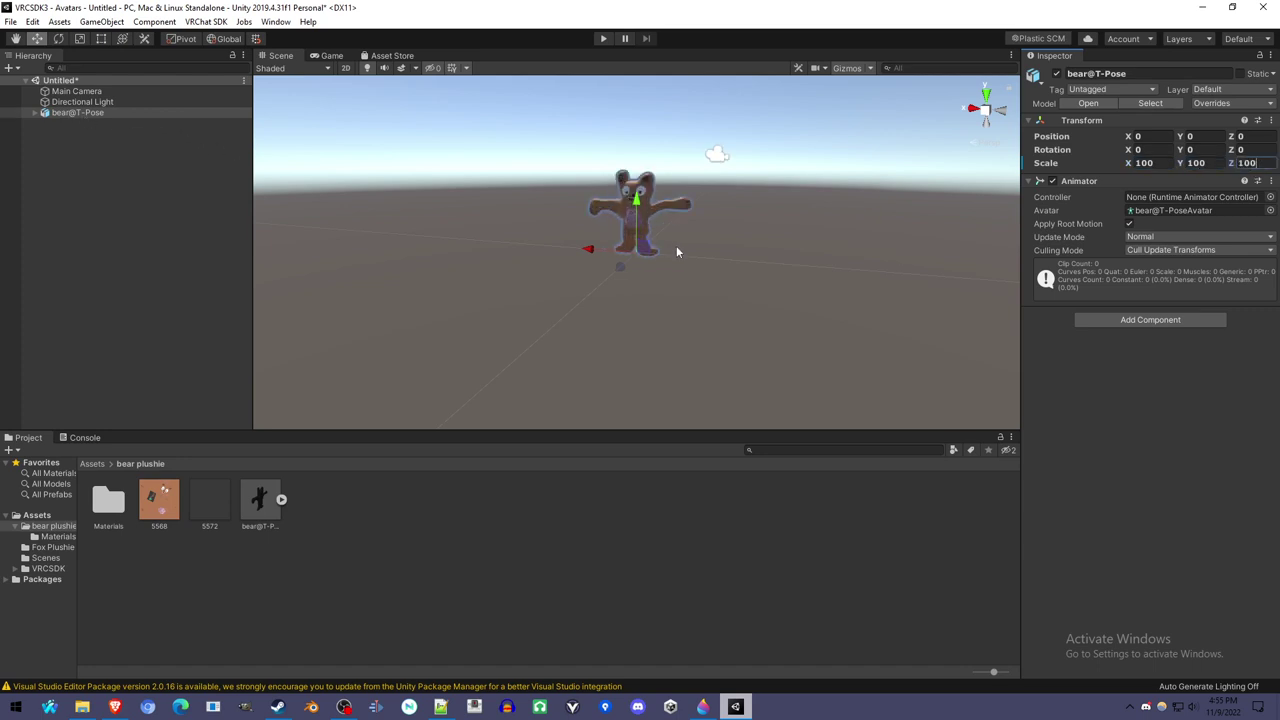
pyautogui.moveTo(658, 252); pyautogui.dragTo(650, 316, button='middle')
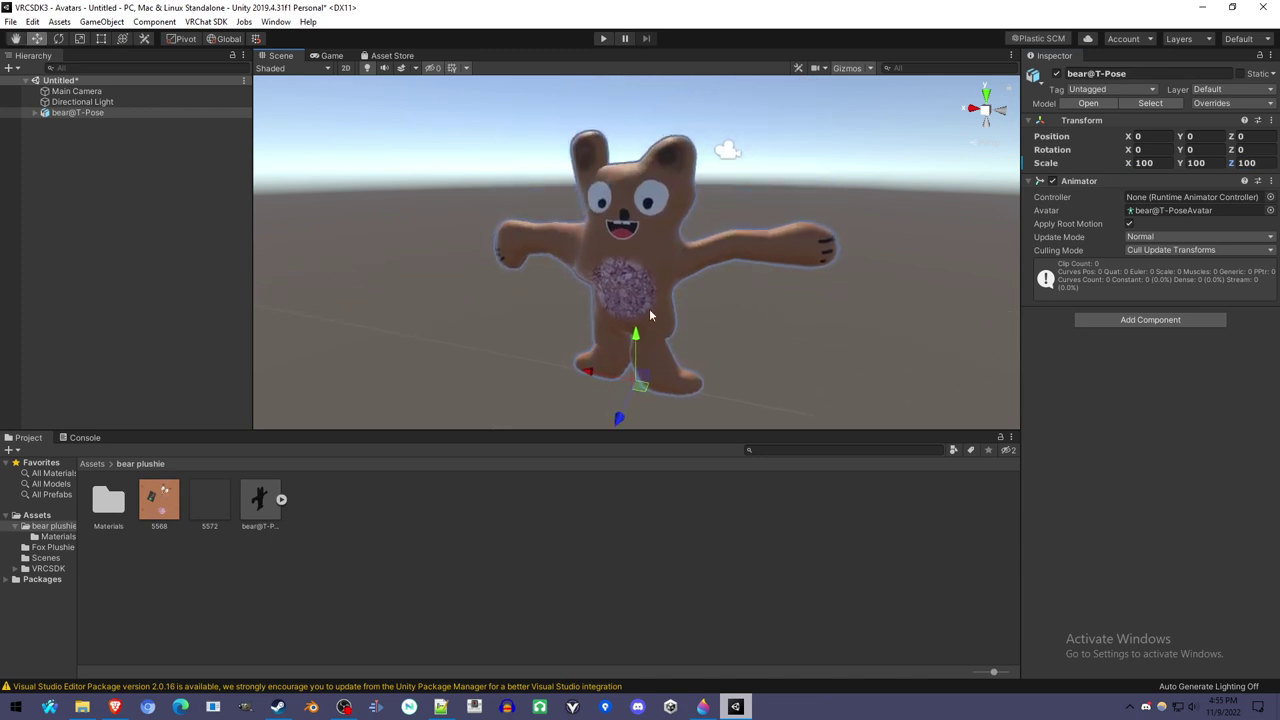
pyautogui.scroll(-3, 650, 316)
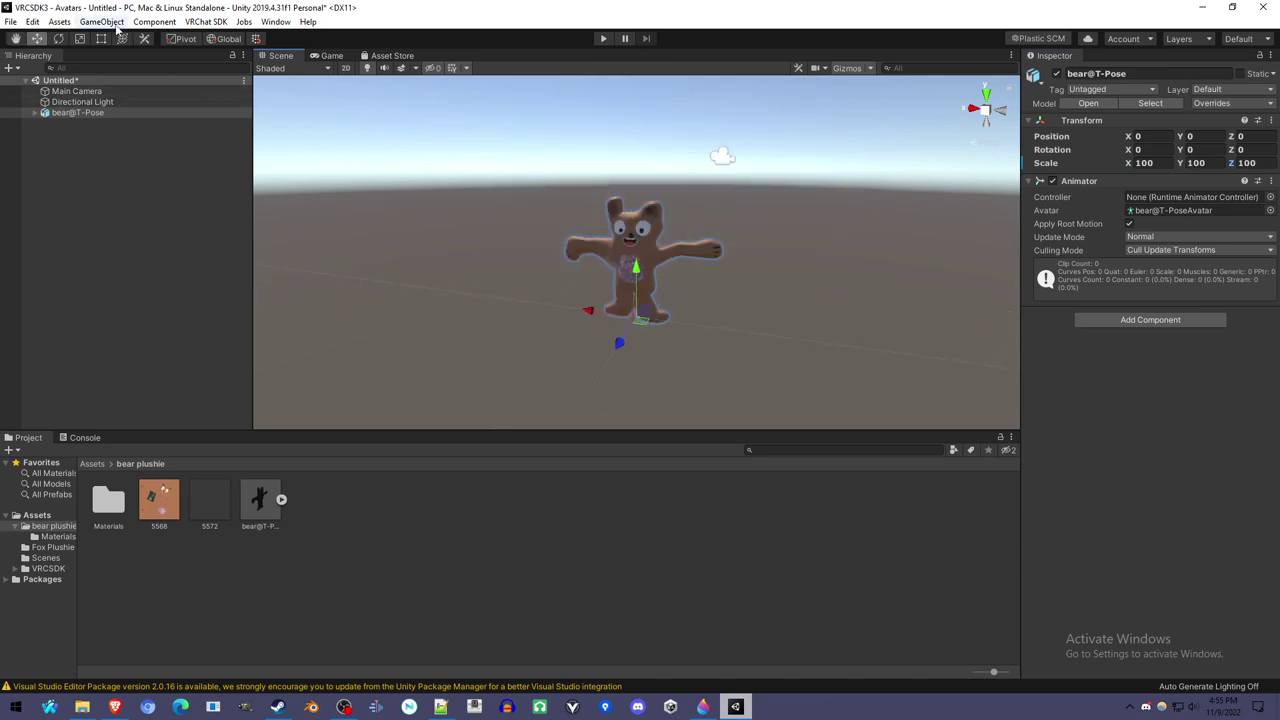
# Step: Search components for 'avat' and add VRC Avatar Descriptor to bear@T-Pose
pyautogui.click(1145, 321)
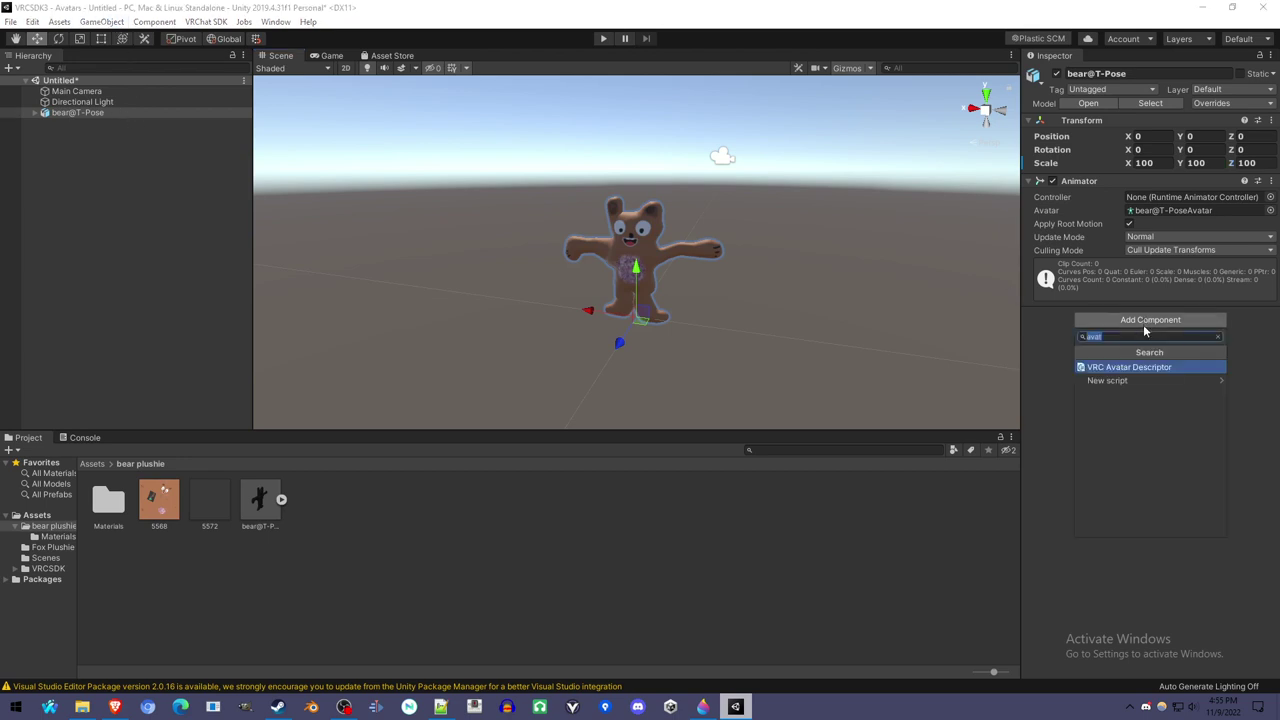
pyautogui.press('BackSpace')
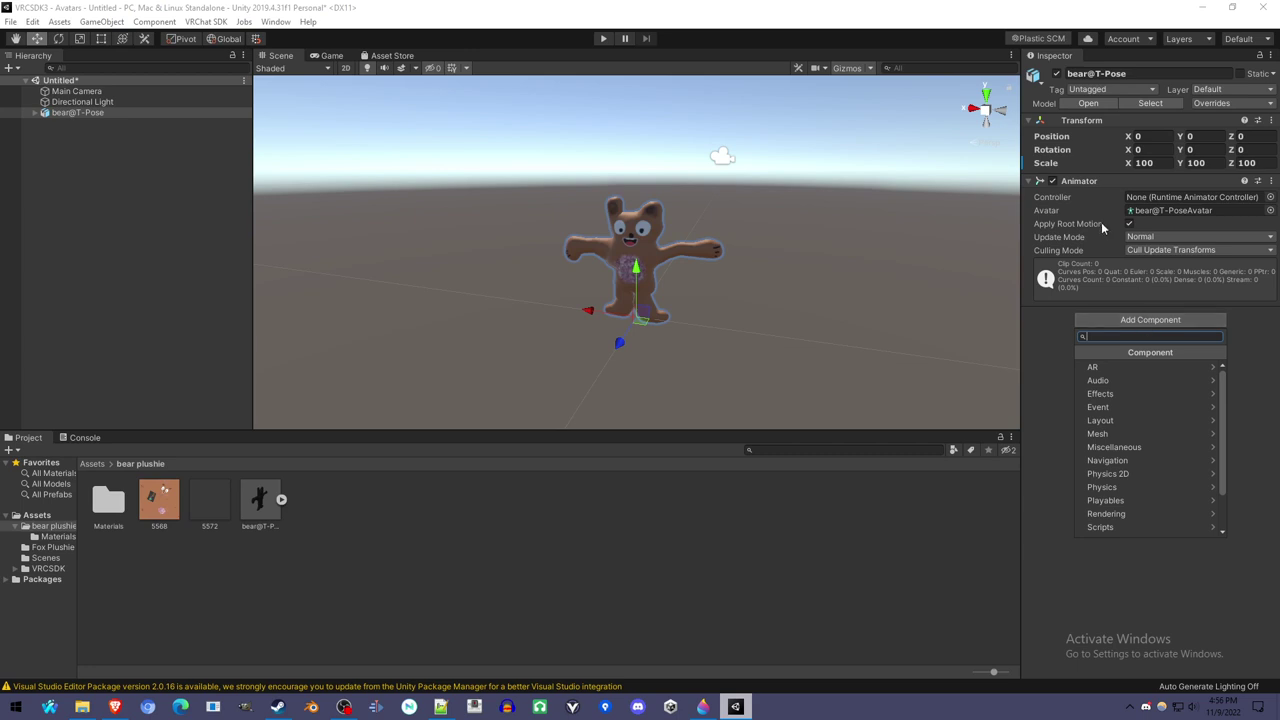
pyautogui.click(1139, 324)
pyautogui.click(1136, 323)
pyautogui.write('avat')
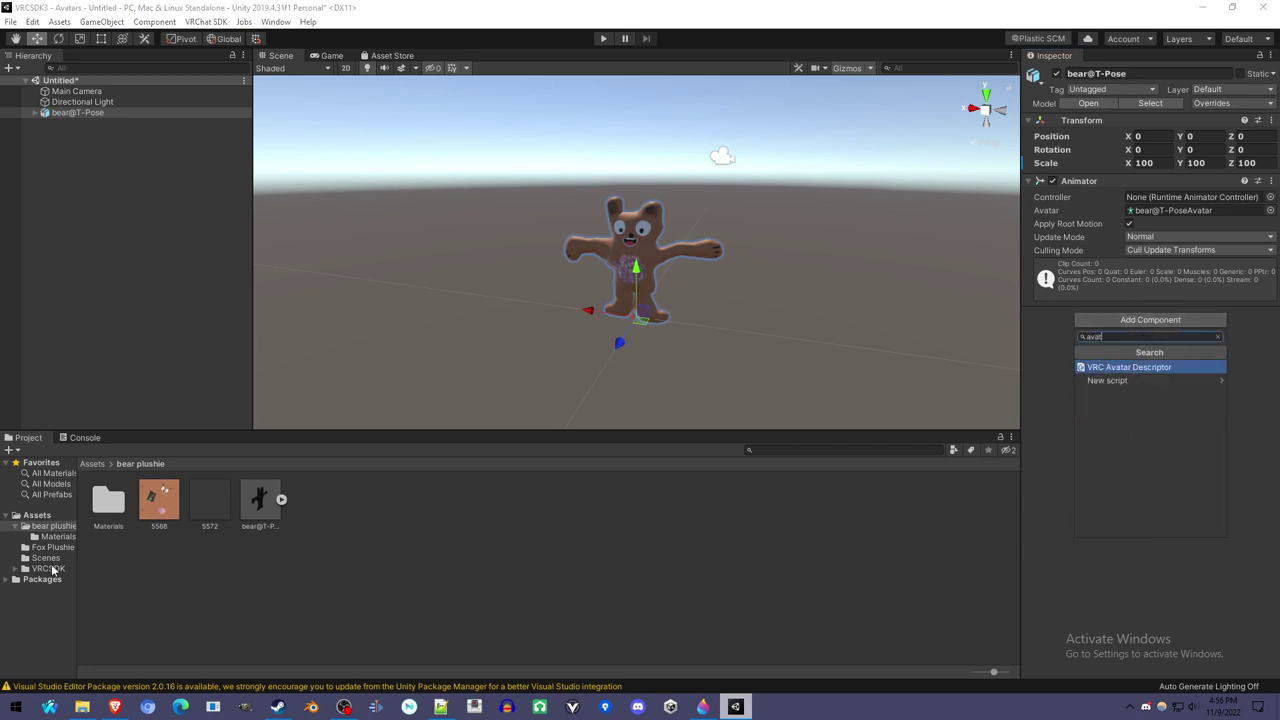
pyautogui.click(1133, 370)
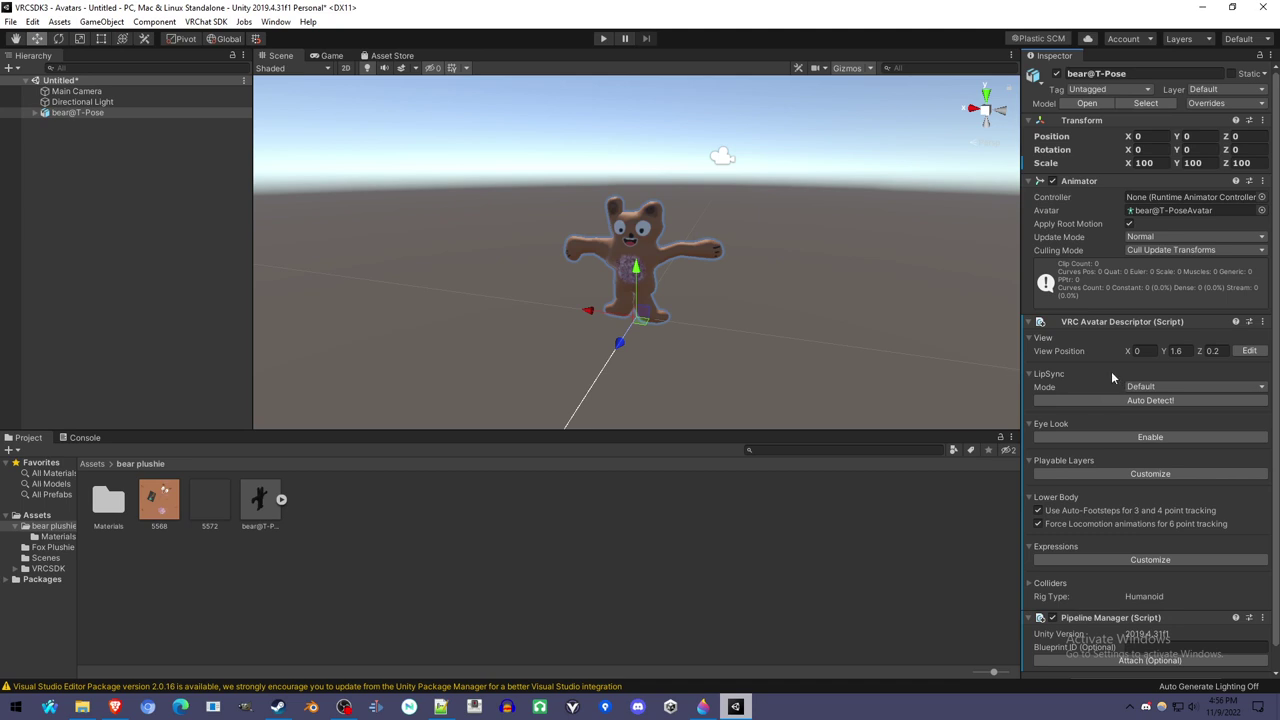
# Step: Start editing the view position and enlarge the bear uniformly to scale 138.02 in side view
pyautogui.moveTo(640, 300); pyautogui.dragTo(421, 216, button='right')
pyautogui.moveTo(421, 216); pyautogui.dragTo(431, 290, button='middle')
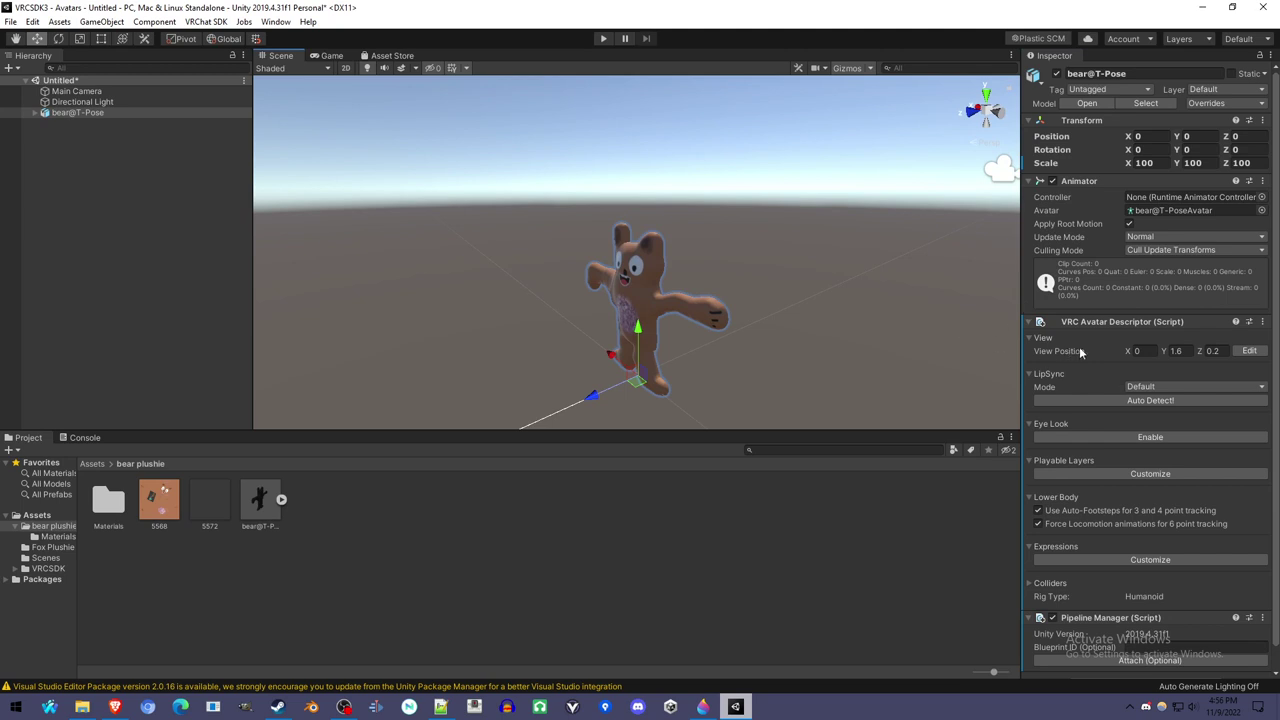
pyautogui.click(1247, 351)
pyautogui.scroll(-3, 775, 305)
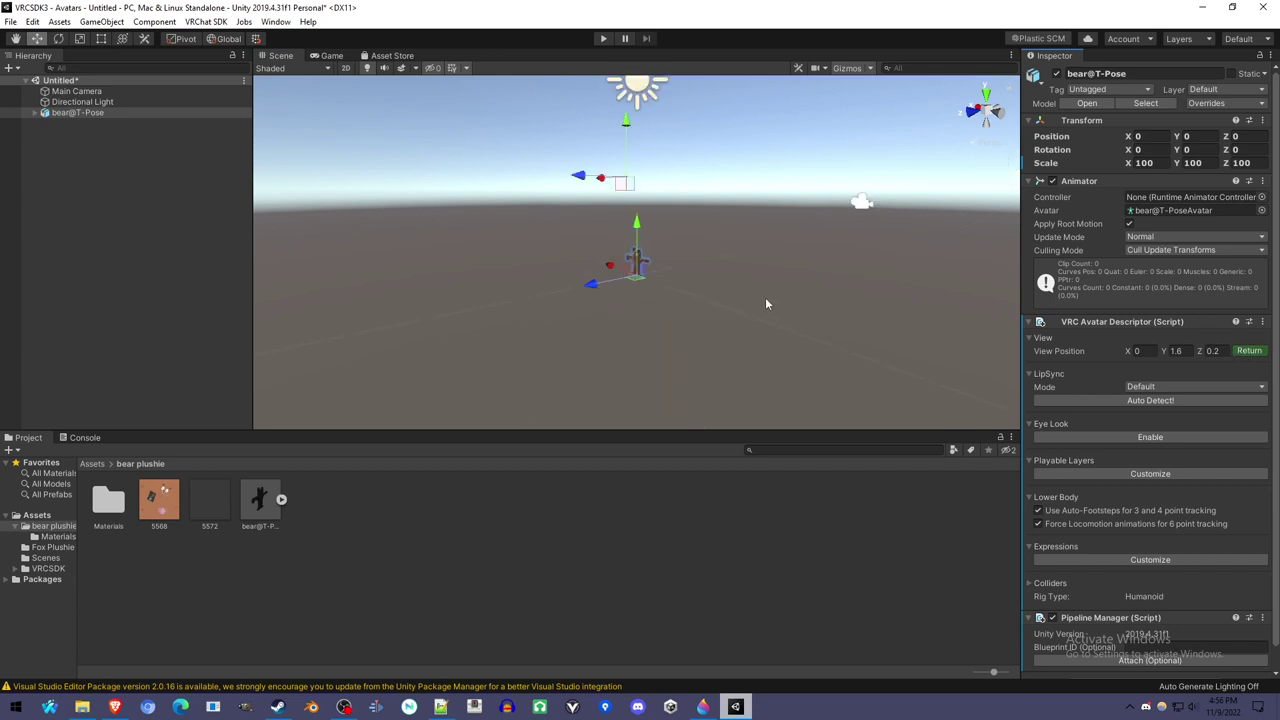
pyautogui.moveTo(722, 261); pyautogui.dragTo(724, 315, button='middle')
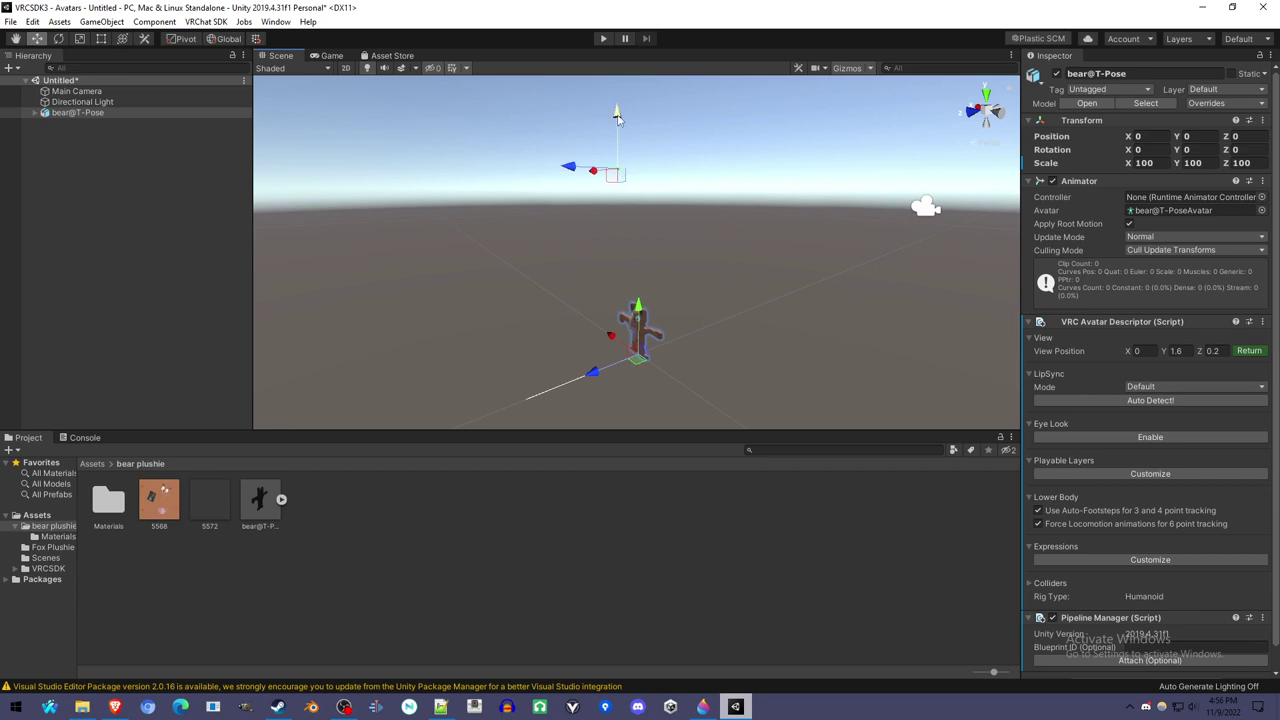
pyautogui.click(1000, 113)
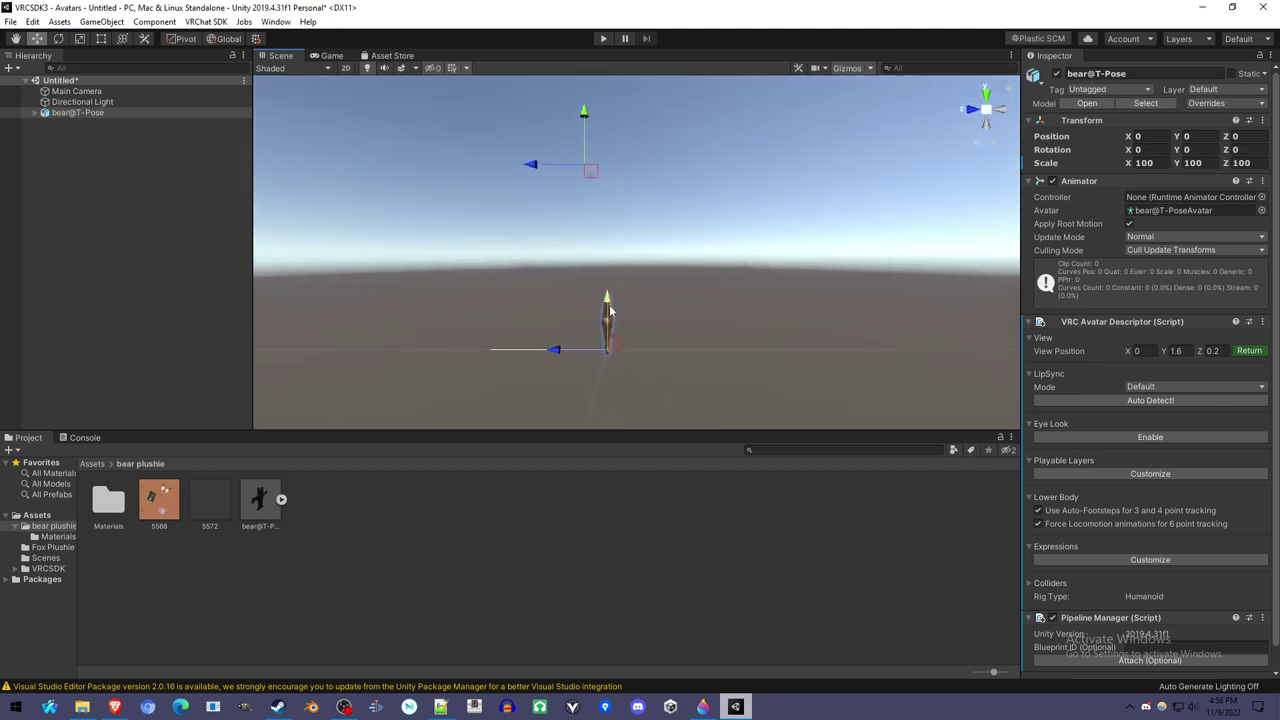
pyautogui.click(82, 42)
pyautogui.moveTo(607, 350); pyautogui.dragTo(730, 360)
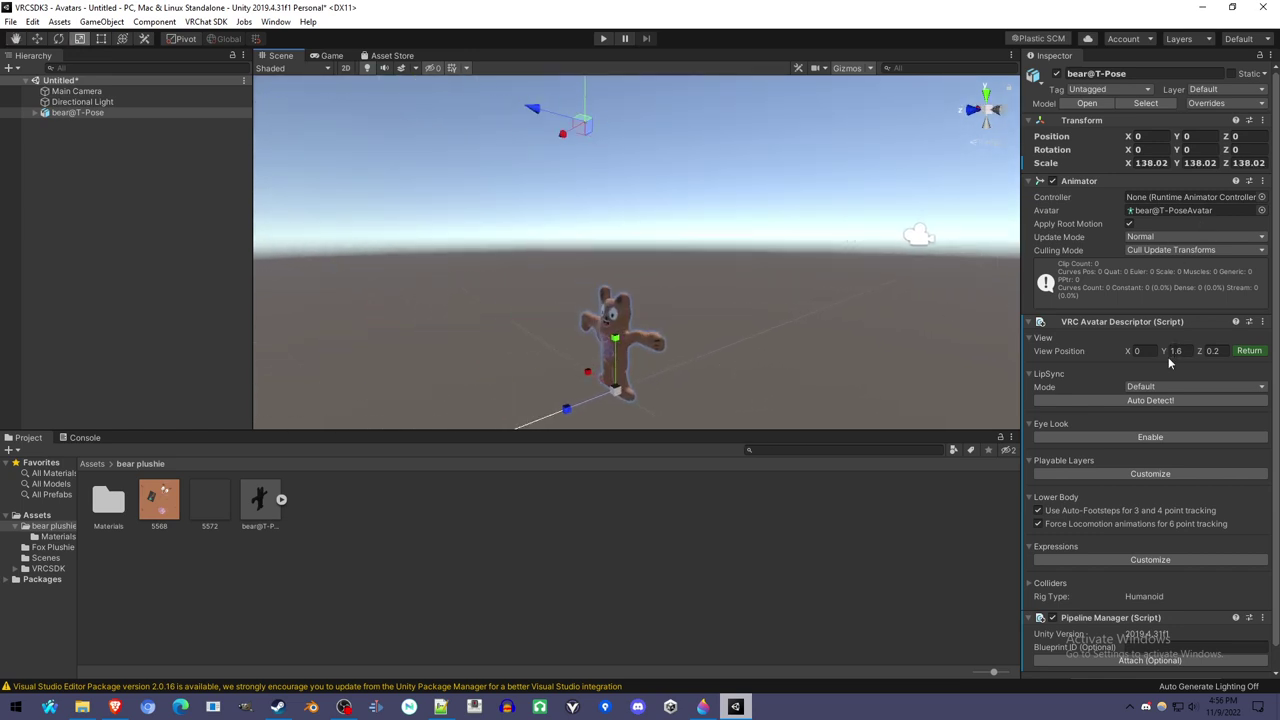
# Step: Place the avatar view position at the bear's eyes, Y 0.49 and Z 0.038, and confirm
pyautogui.moveTo(1163, 350); pyautogui.dragTo(1138, 358)
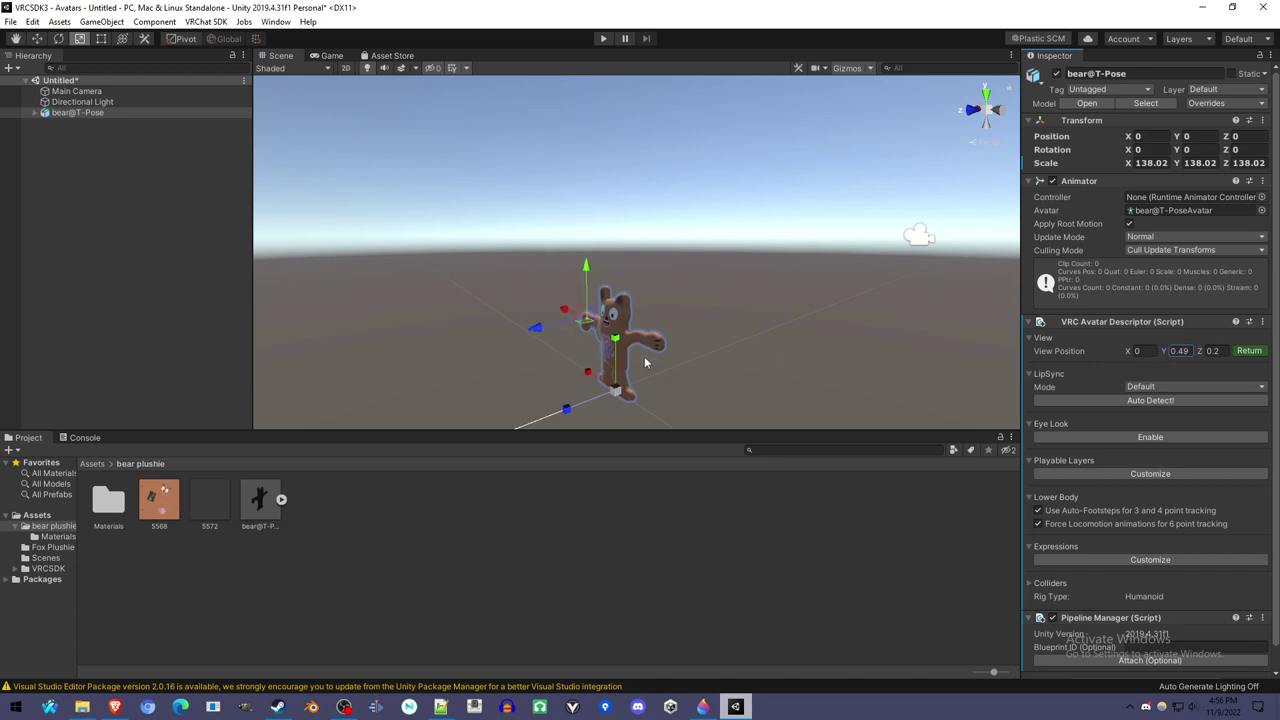
pyautogui.keyDown('alt'); pyautogui.moveTo(711, 306); pyautogui.dragTo(760, 342); pyautogui.keyUp('alt')
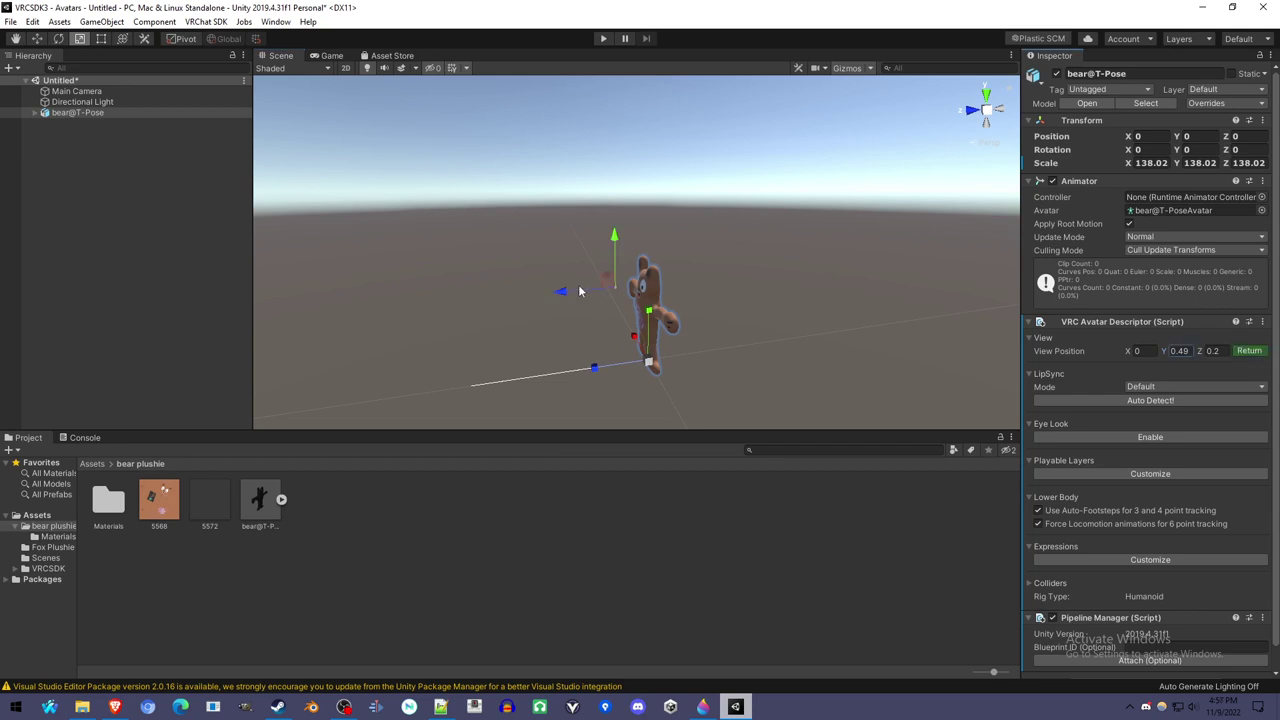
pyautogui.moveTo(566, 289); pyautogui.dragTo(777, 311)
pyautogui.scroll(5, 624, 304)
pyautogui.scroll(-5, 737, 320)
pyautogui.scroll(-5, 747, 343)
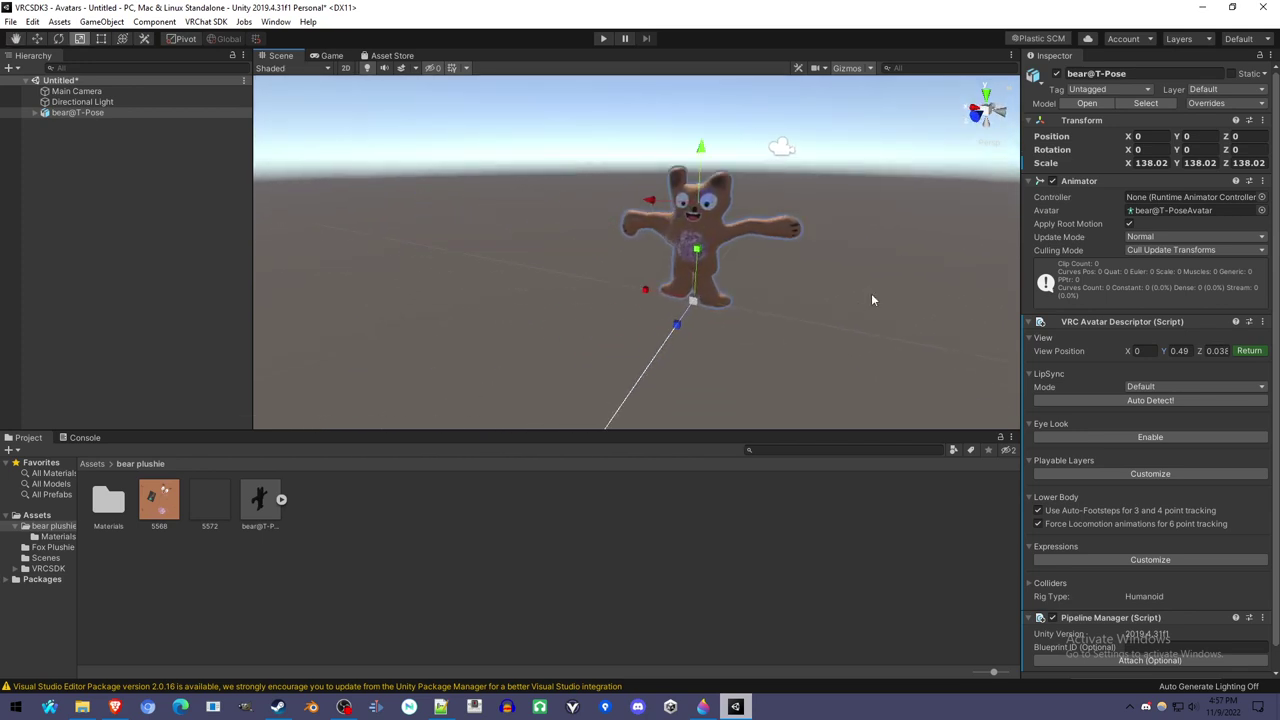
pyautogui.scroll(3, 850, 296)
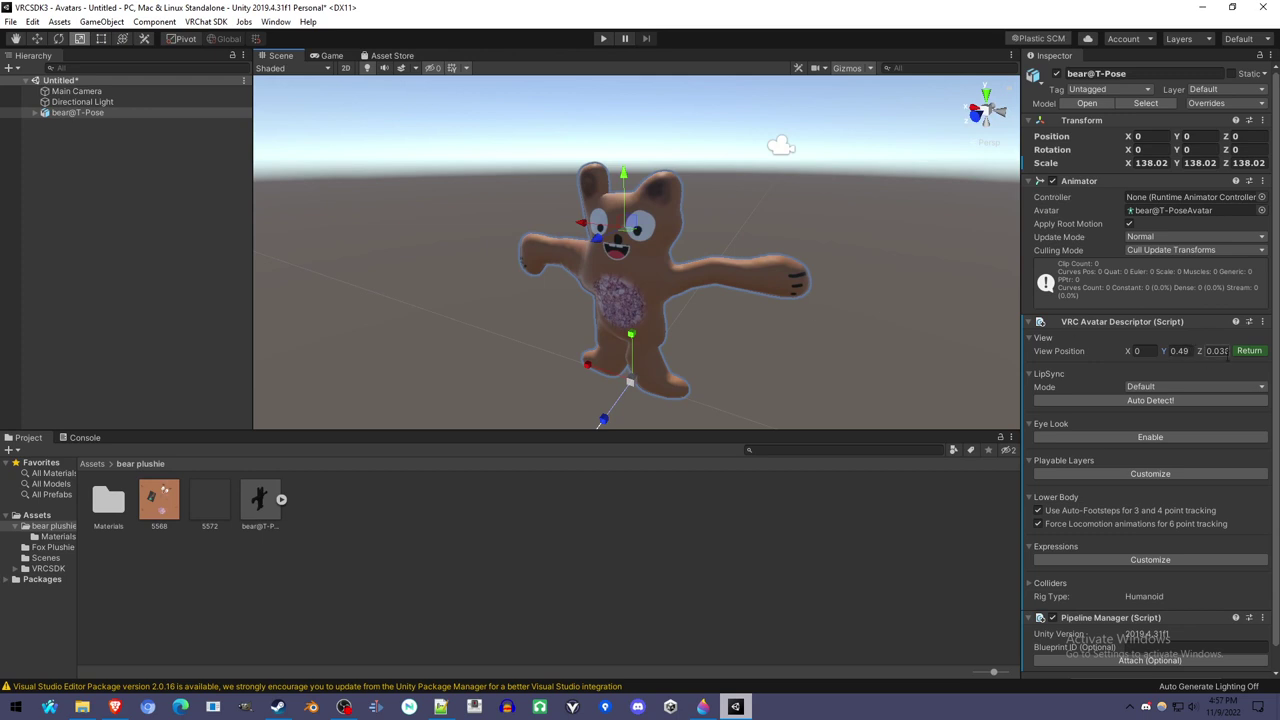
pyautogui.click(1249, 351)
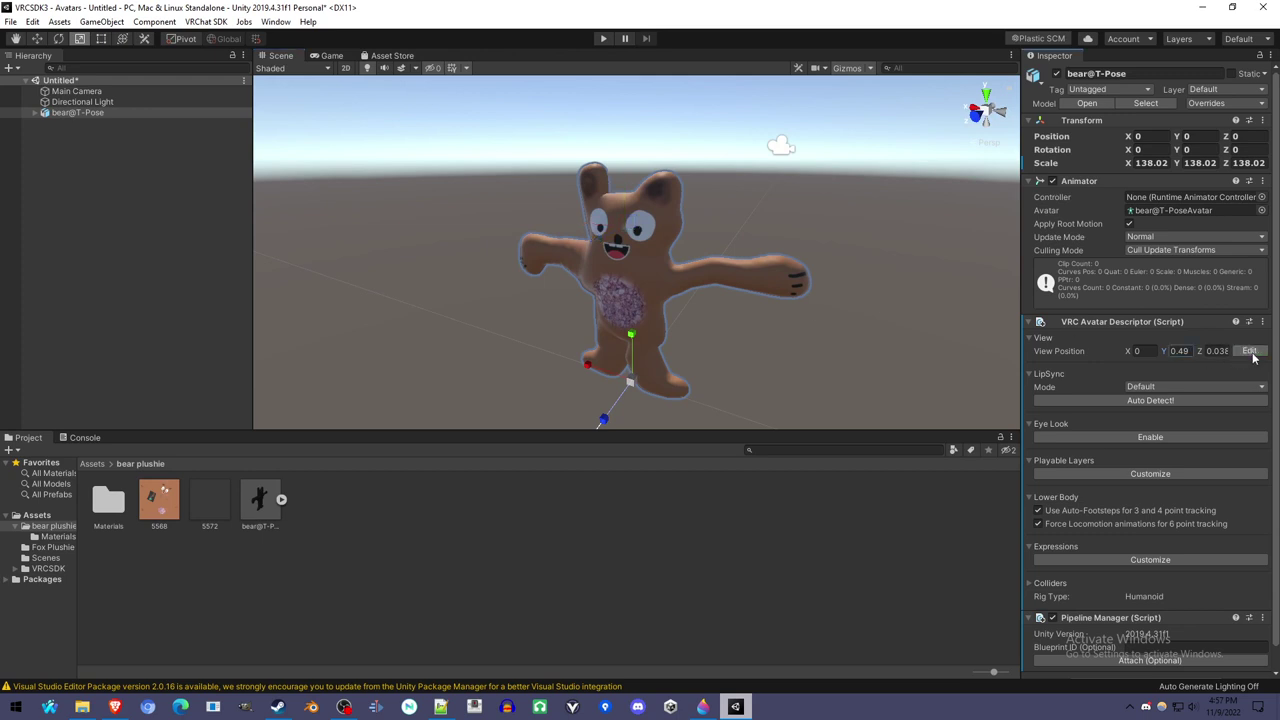
pyautogui.scroll(-1, 1195, 363)
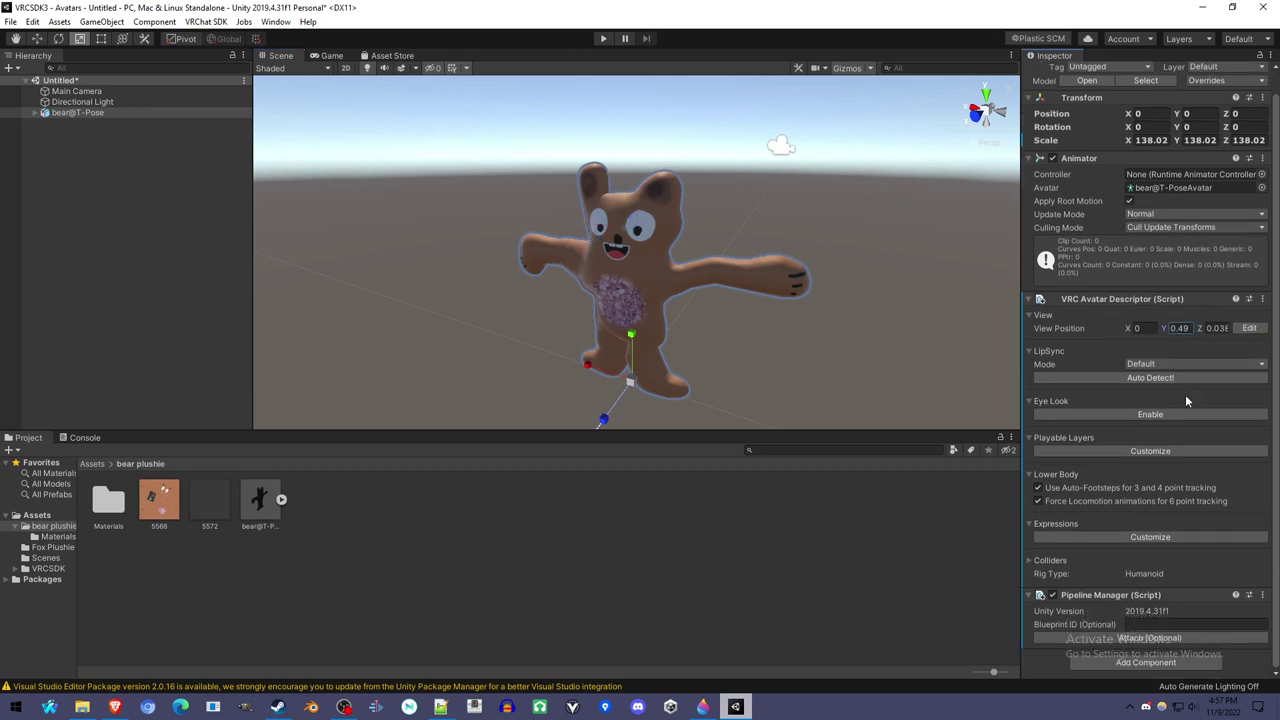
pyautogui.scroll(1, 1186, 397)
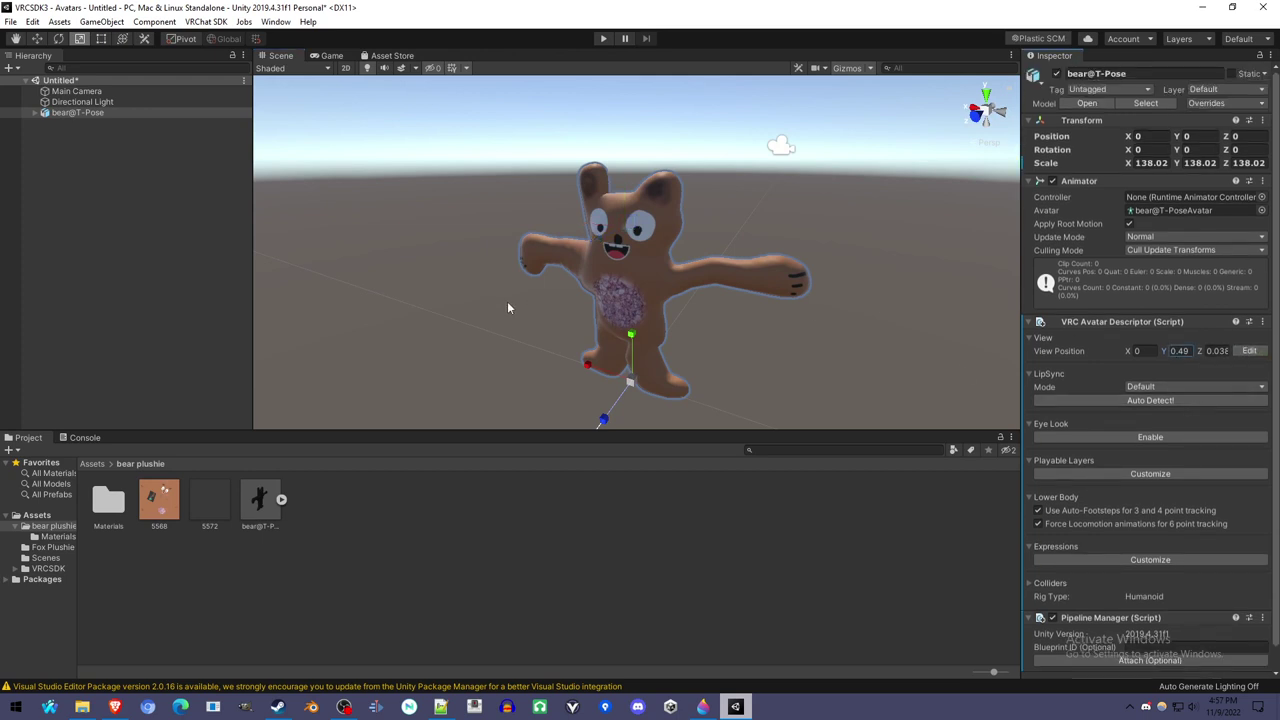
# Step: Open the VRChat SDK Control Panel and auto-fix the Read/Write, Blendshape Normals and mipmap errors
pyautogui.click(217, 22)
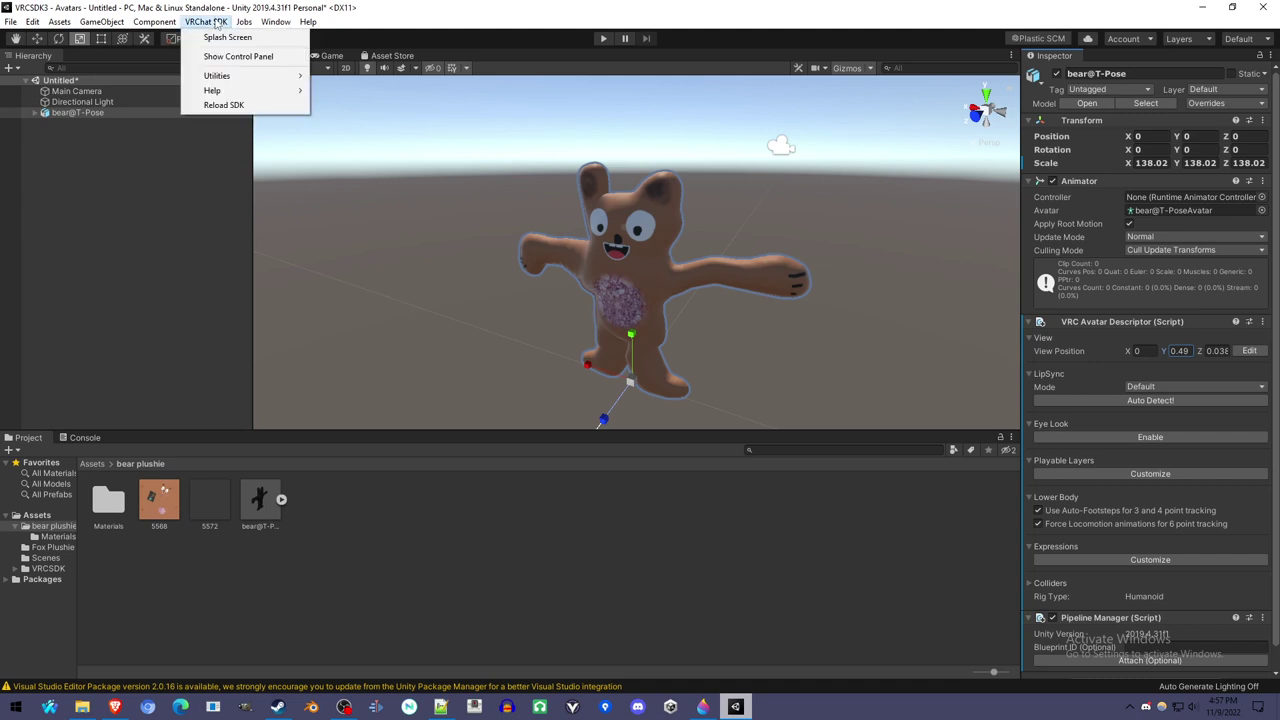
pyautogui.click(224, 57)
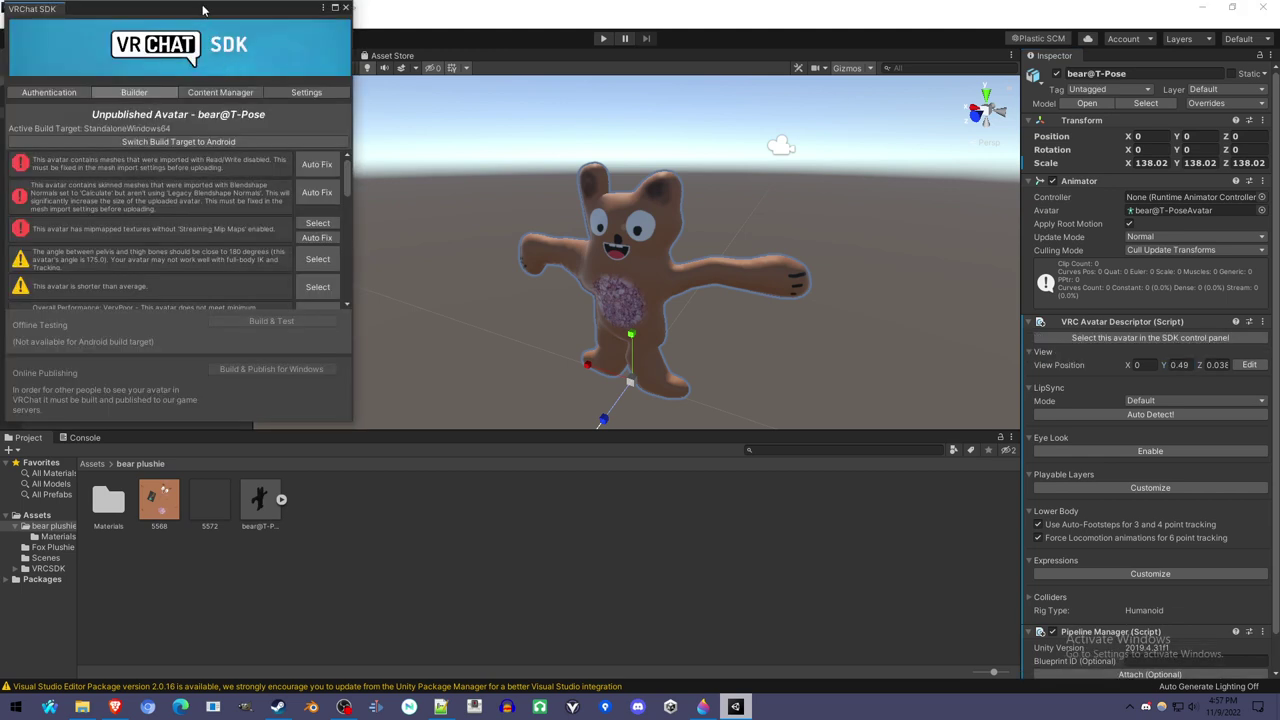
pyautogui.moveTo(205, 9); pyautogui.dragTo(472, 117)
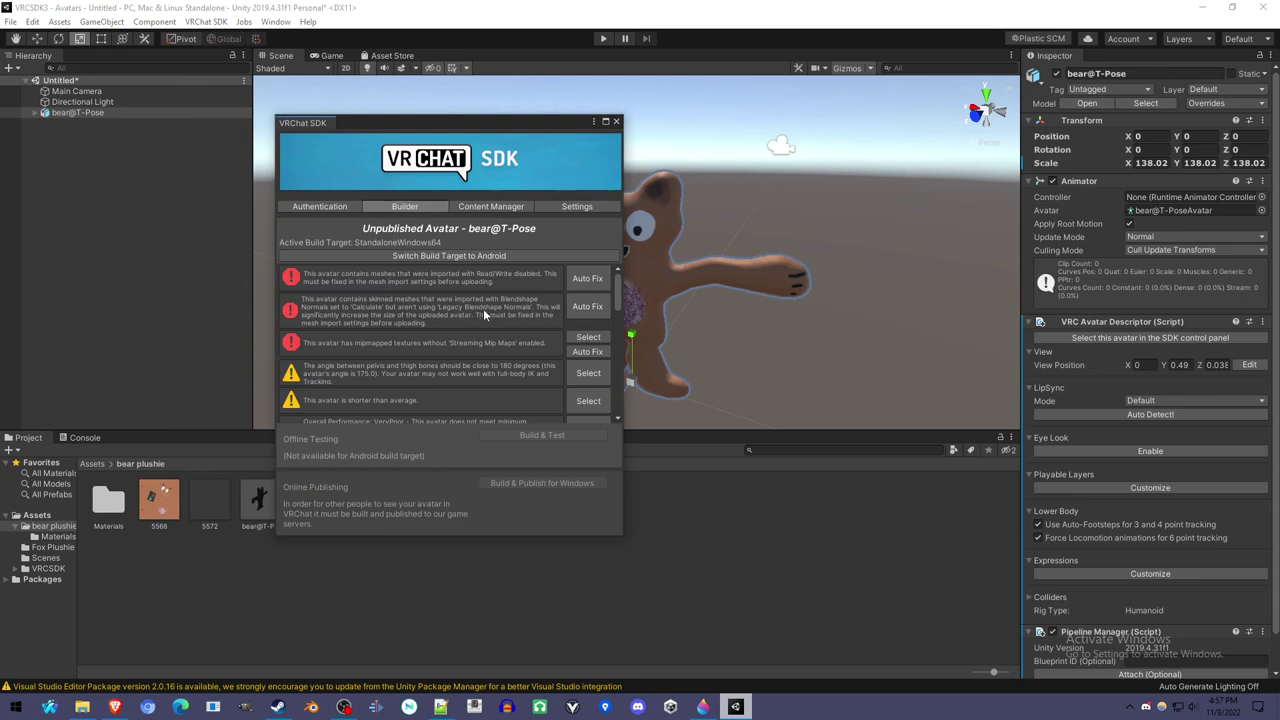
pyautogui.click(597, 279)
pyautogui.click(595, 284)
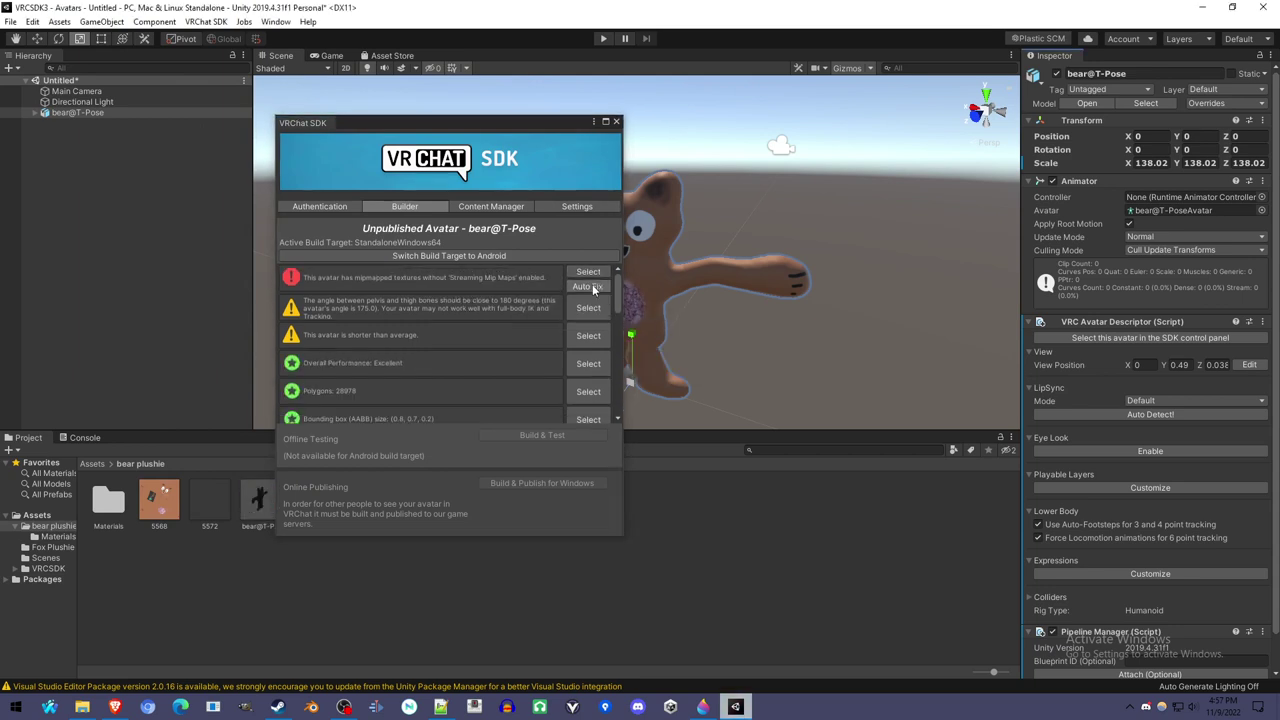
pyautogui.click(591, 287)
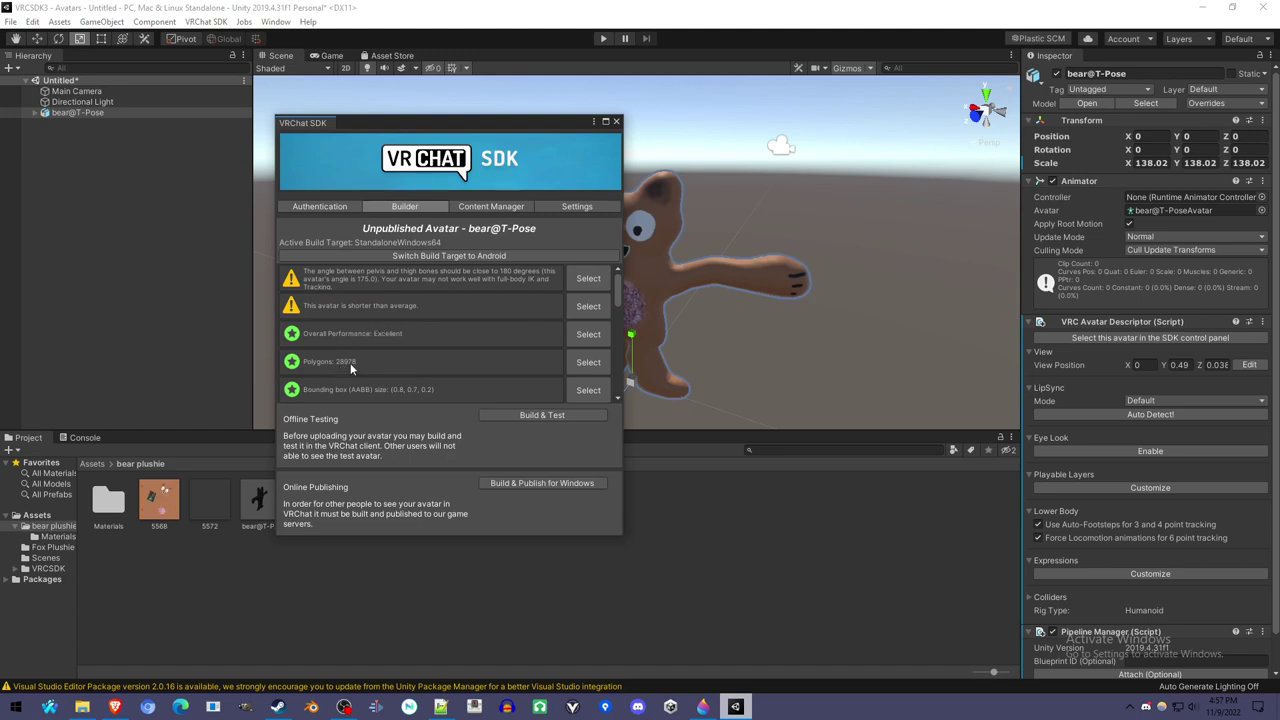
pyautogui.scroll(-10, 360, 310)
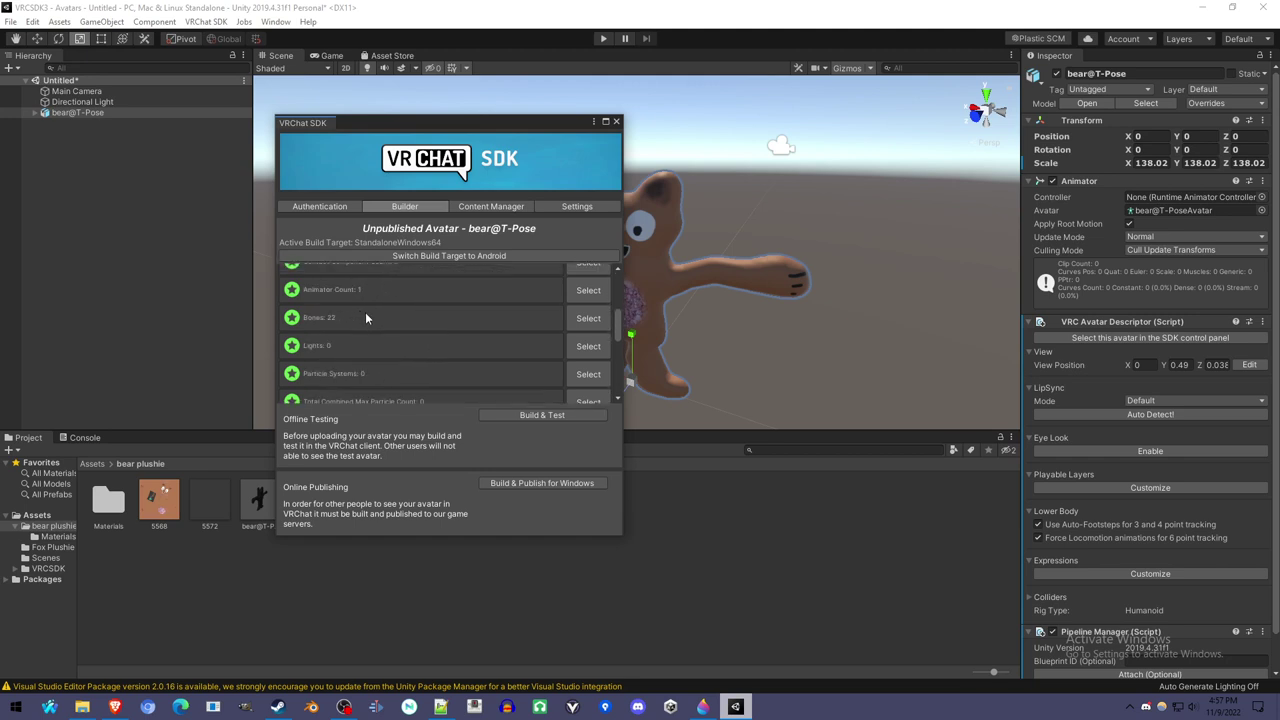
pyautogui.scroll(10, 374, 325)
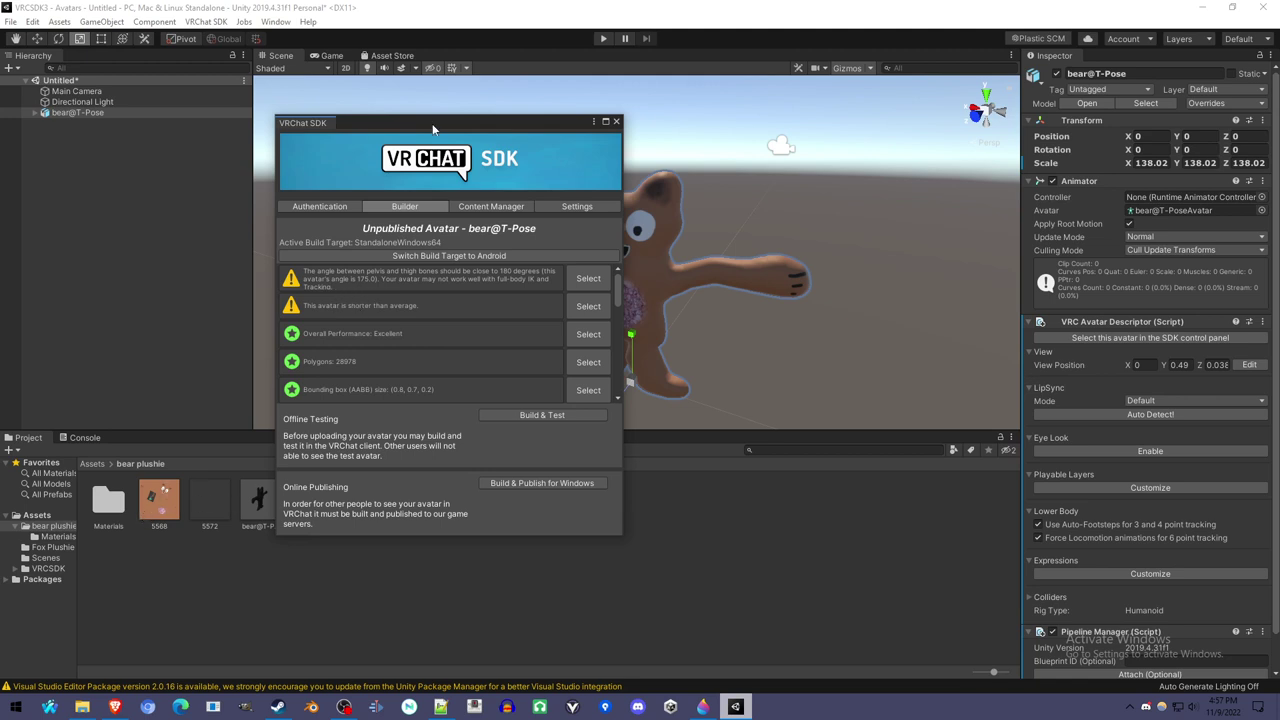
# Step: Select the bear@T-Pose model asset and check its Rig import settings
pyautogui.moveTo(436, 124); pyautogui.dragTo(564, 126)
pyautogui.click(259, 500)
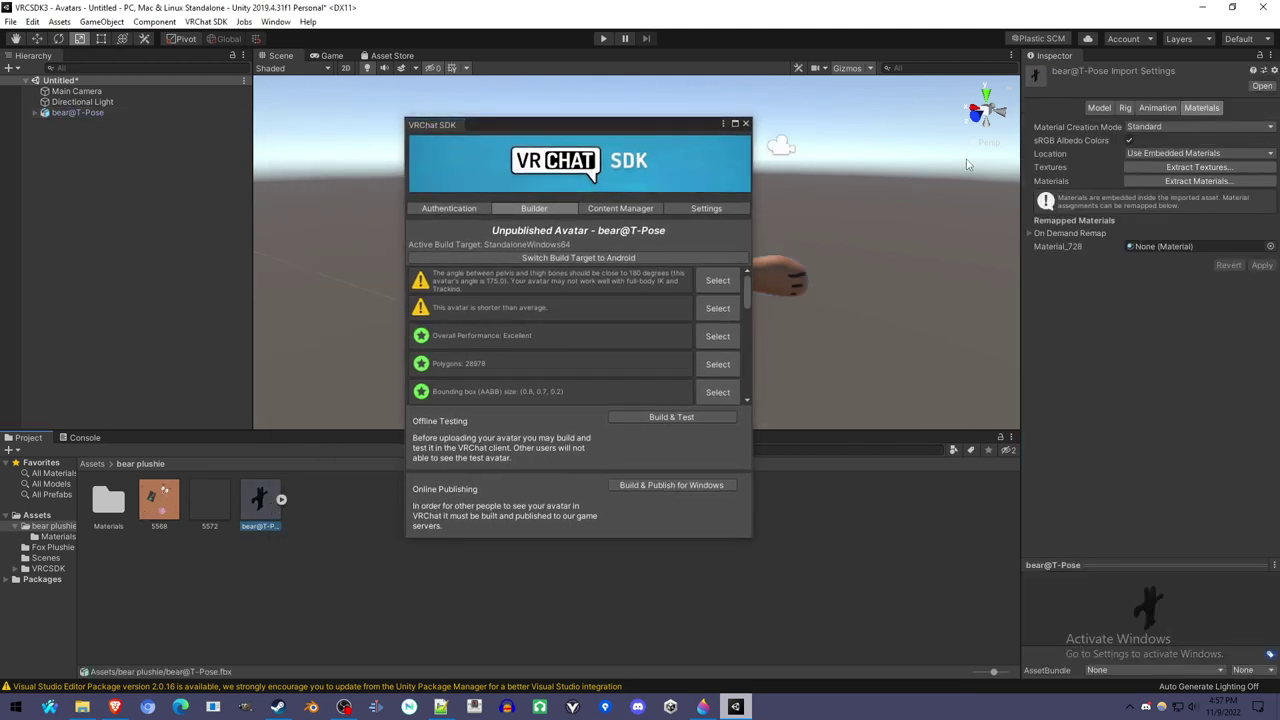
pyautogui.click(1125, 107)
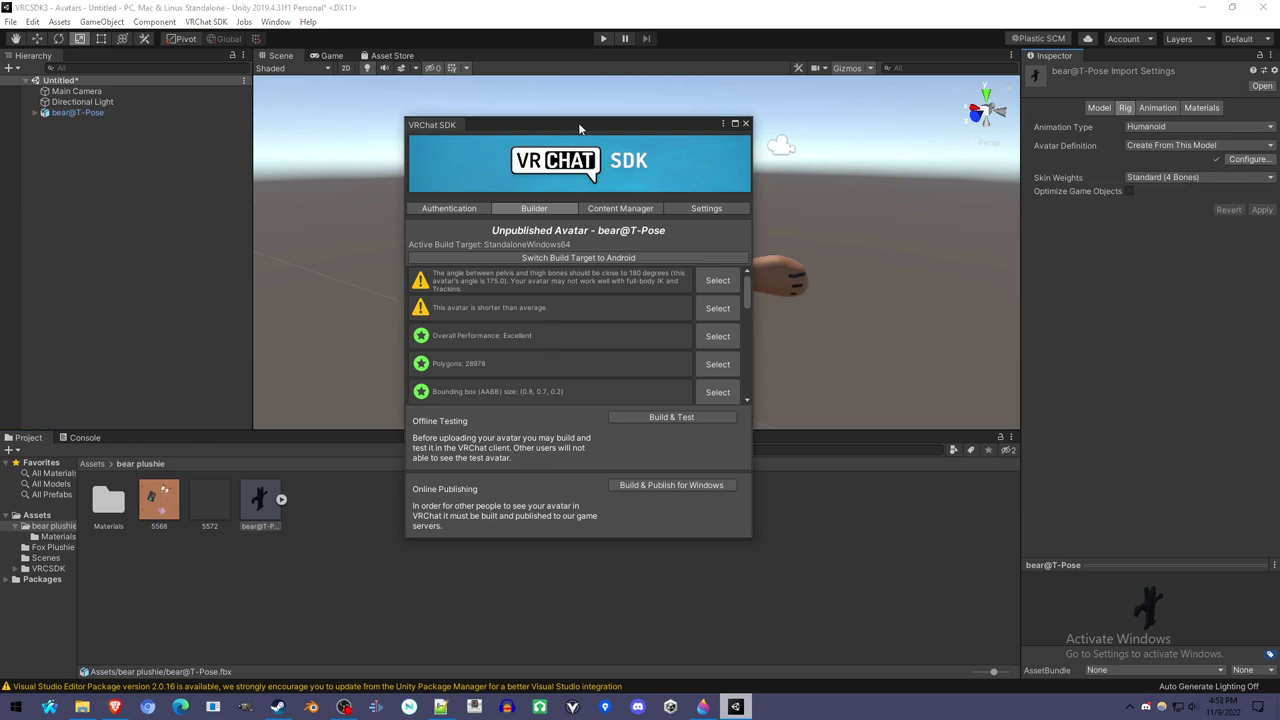
pyautogui.moveTo(578, 122); pyautogui.dragTo(568, 114)
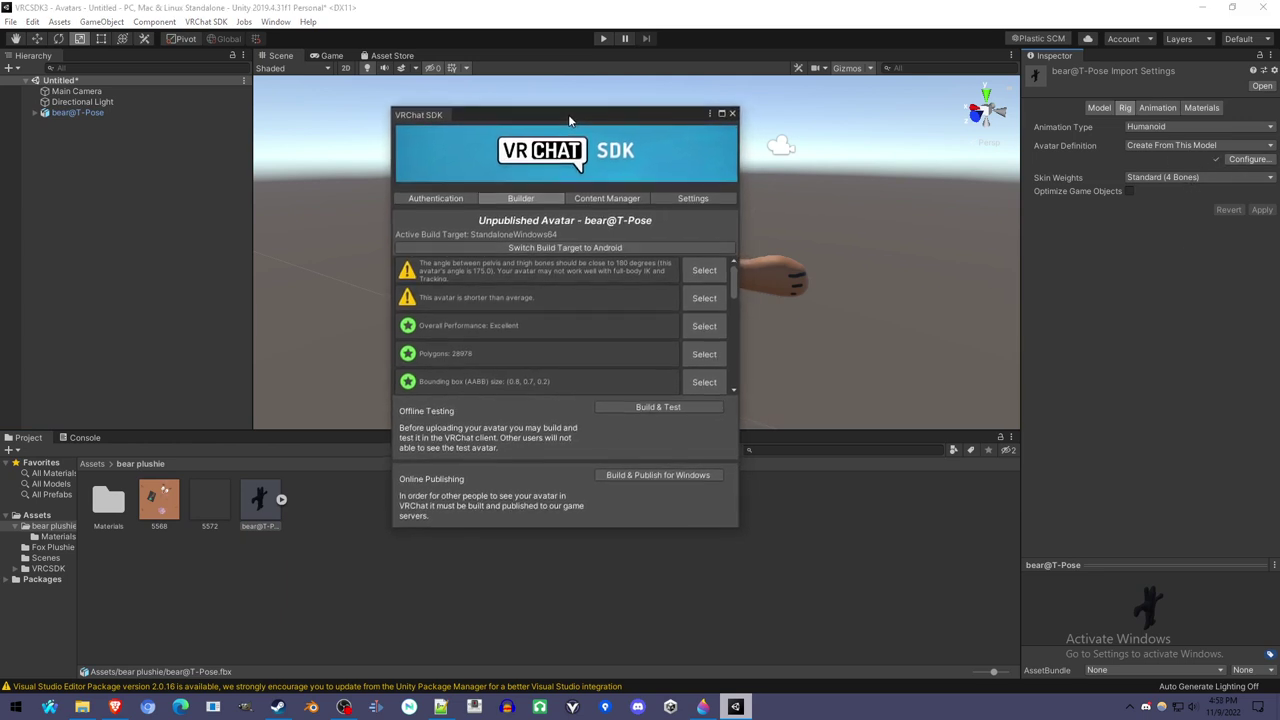
# Step: Build & Publish the bear avatar for Windows, declining to save the scene
pyautogui.click(680, 476)
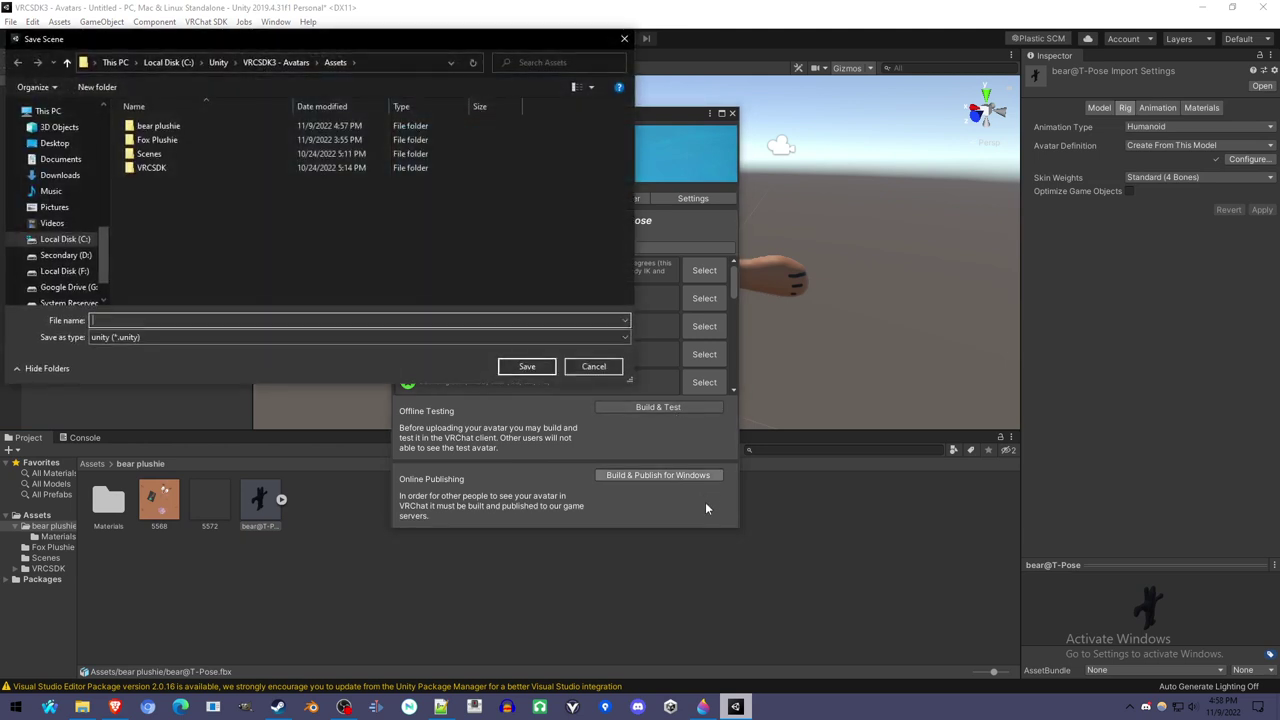
pyautogui.click(596, 367)
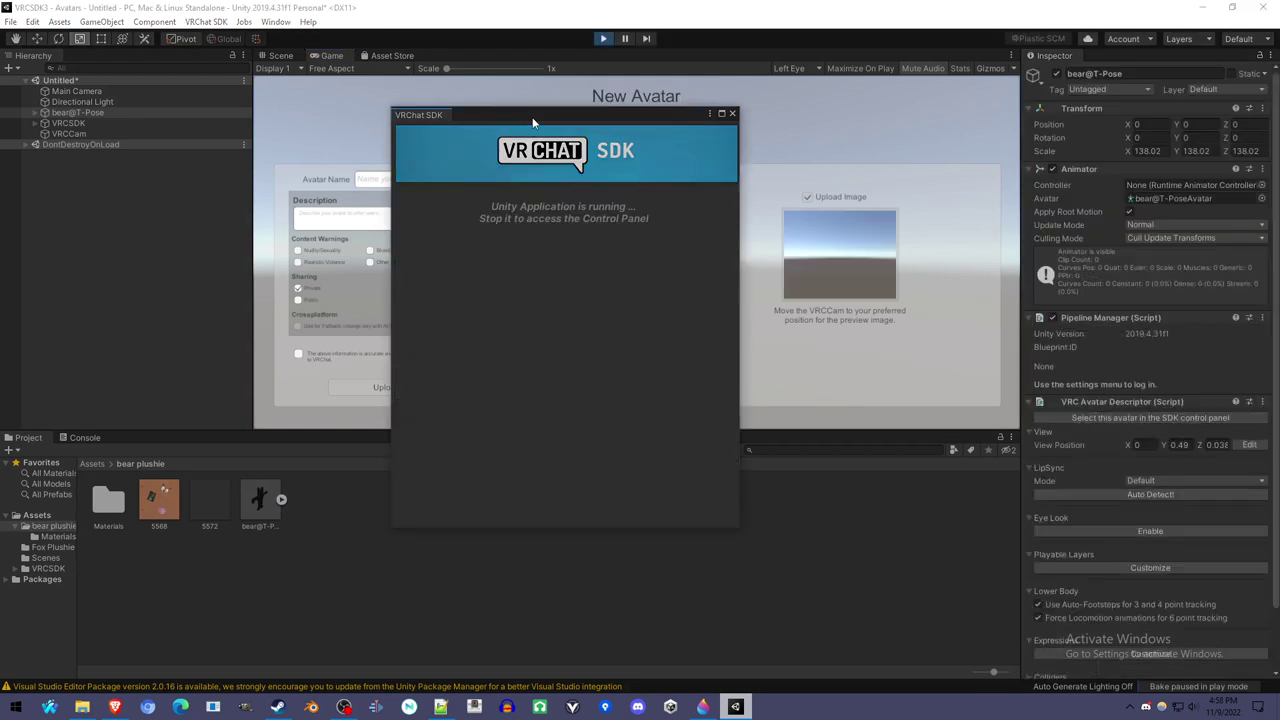
pyautogui.moveTo(533, 122); pyautogui.dragTo(1057, 245)
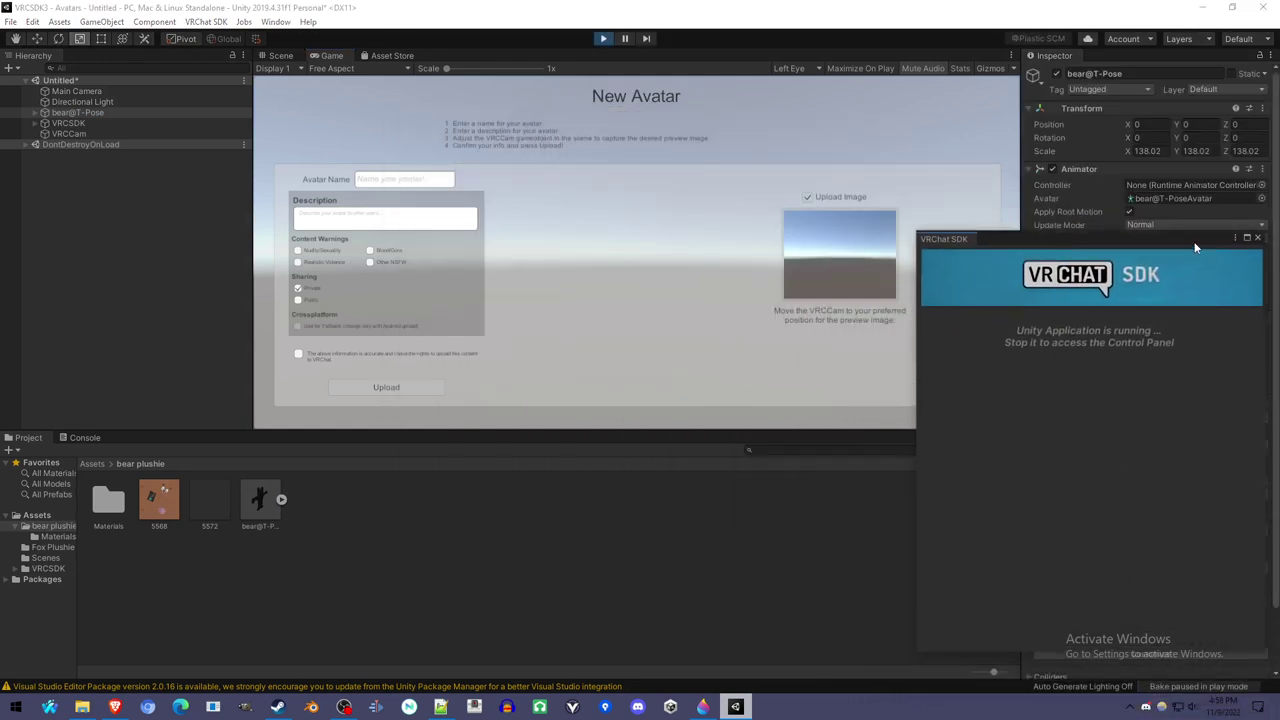
# Step: Close the VRChat SDK window and zoom around the bear in the Scene view
pyautogui.click(1257, 238)
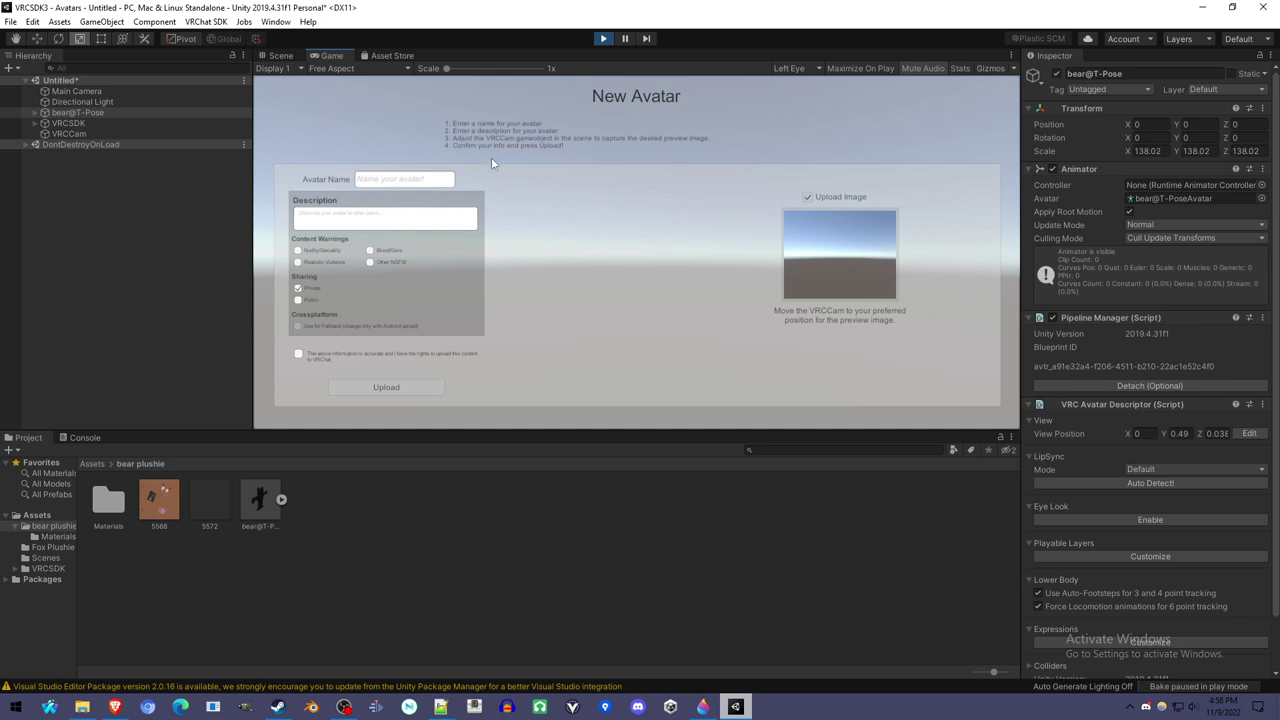
pyautogui.click(281, 56)
pyautogui.scroll(-3, 688, 287)
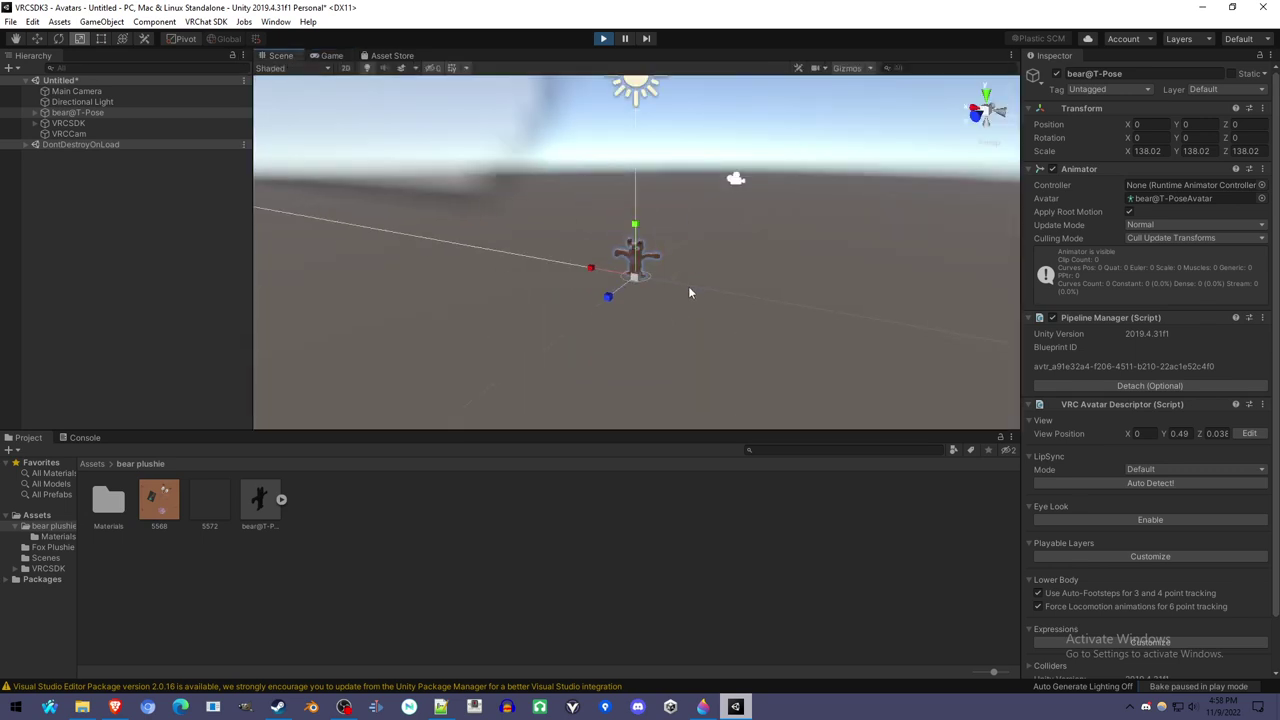
pyautogui.scroll(3, 689, 286)
pyautogui.scroll(-3, 690, 289)
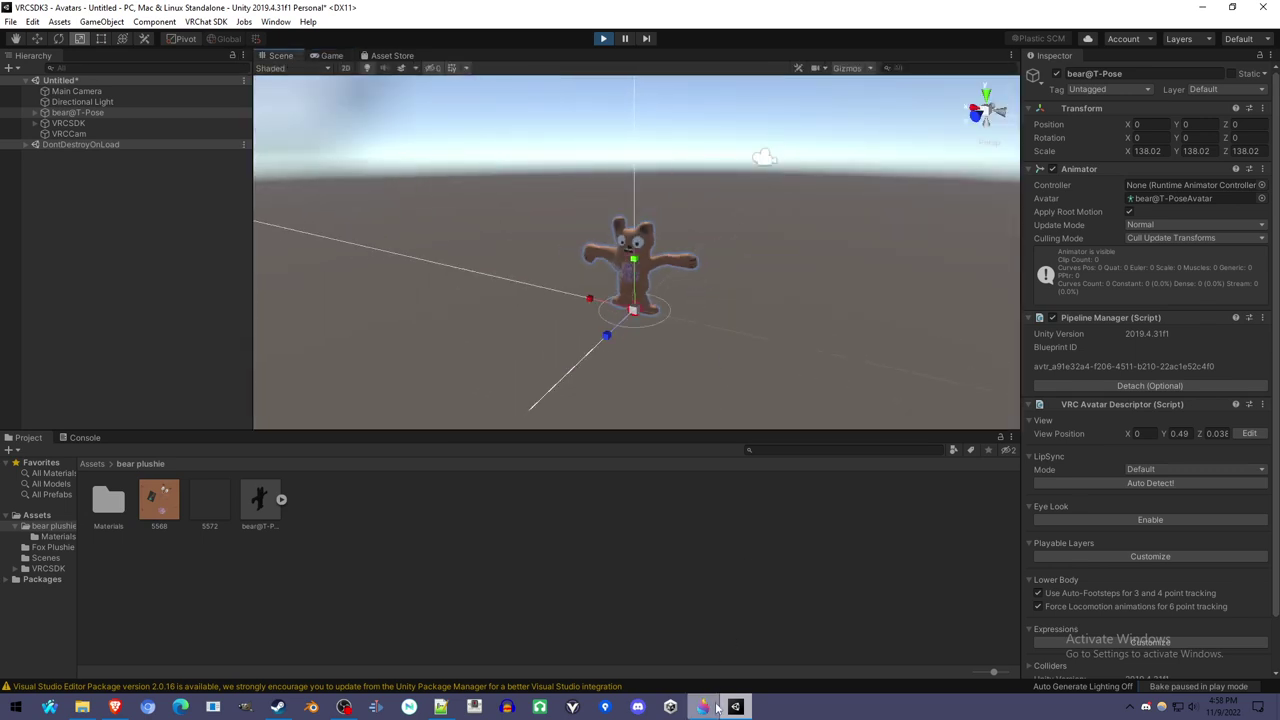
pyautogui.scroll(-5, 602, 266)
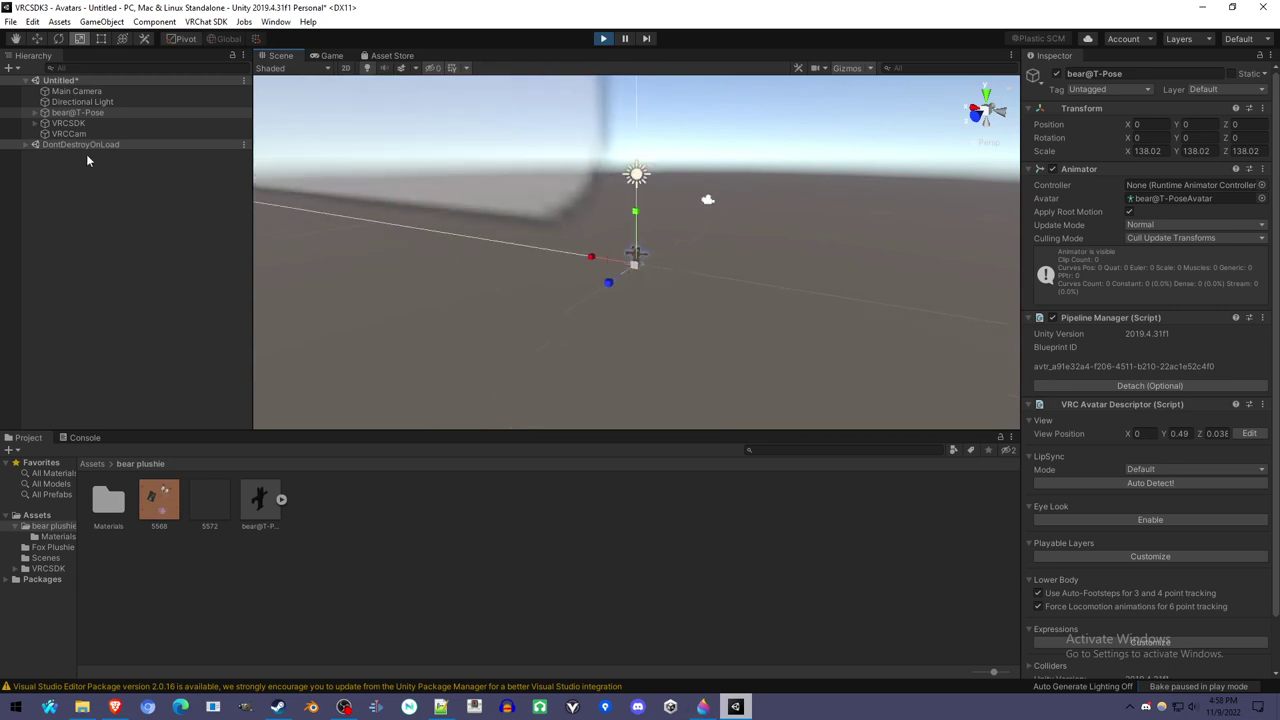
# Step: Frame VRCCam, zoom out to the bear, and apply GameObject > Align With View
pyautogui.click(101, 132)
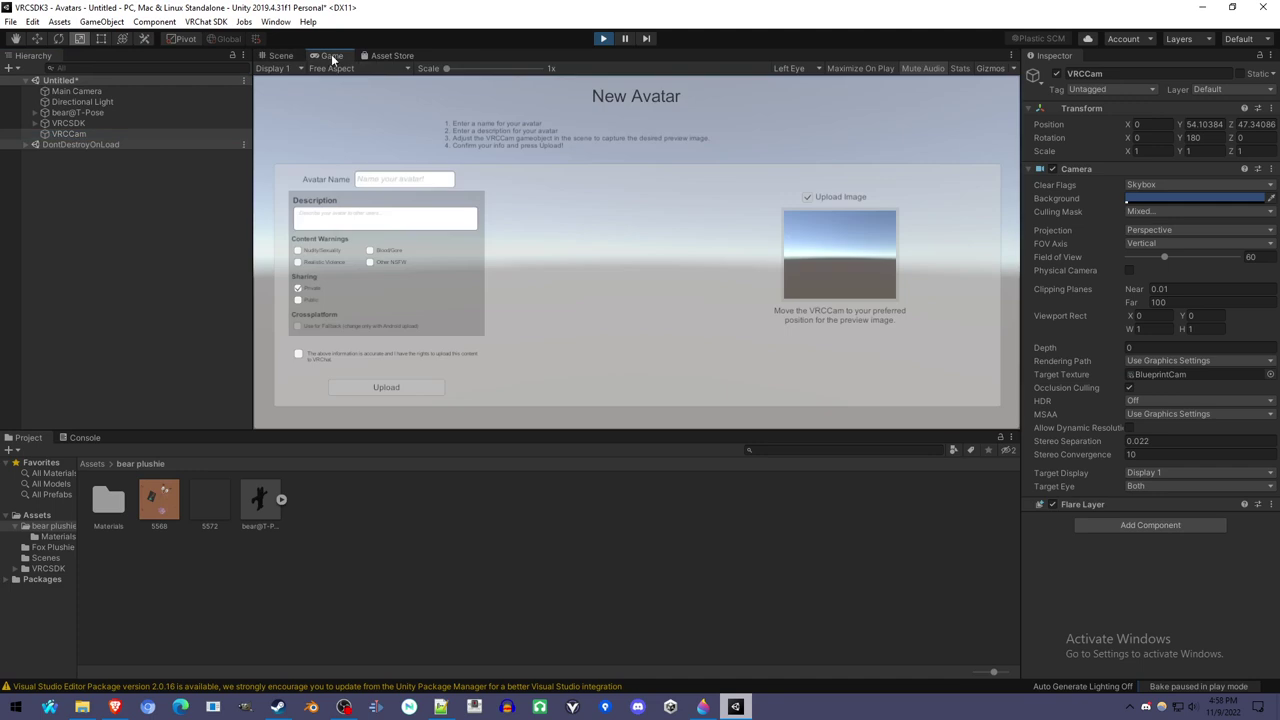
pyautogui.click(280, 57)
pyautogui.click(86, 135)
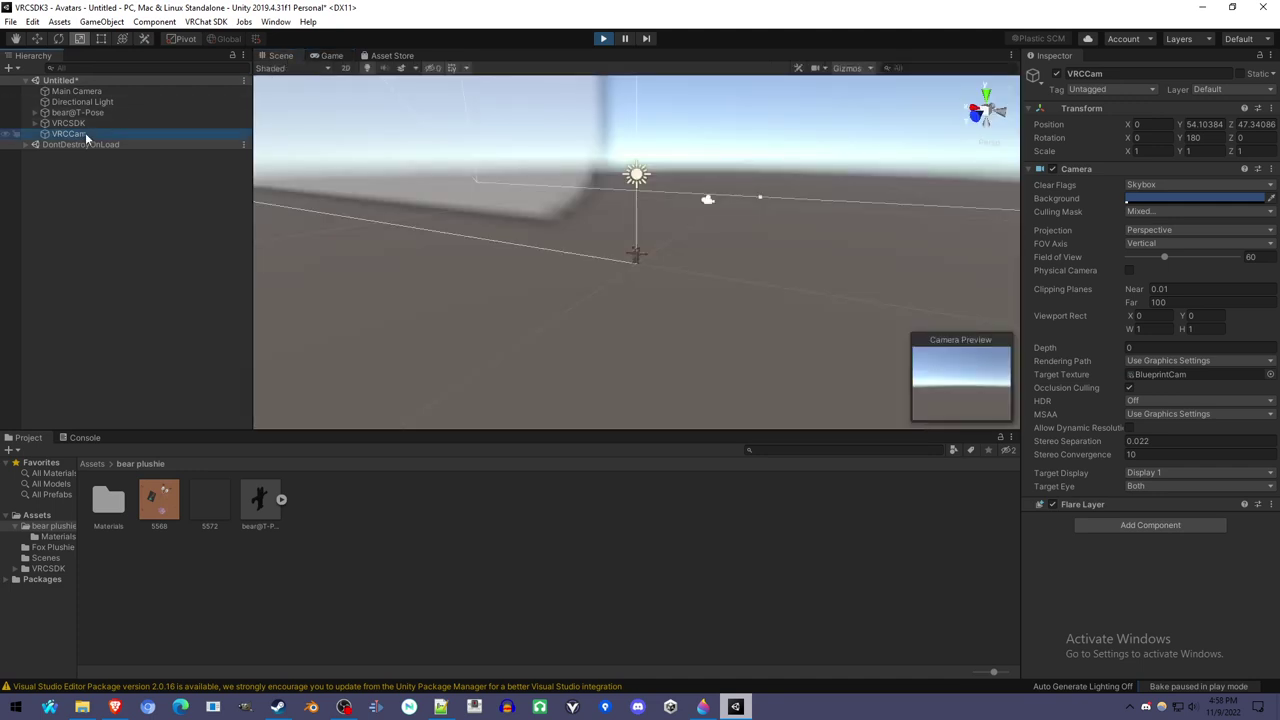
pyautogui.press('f')
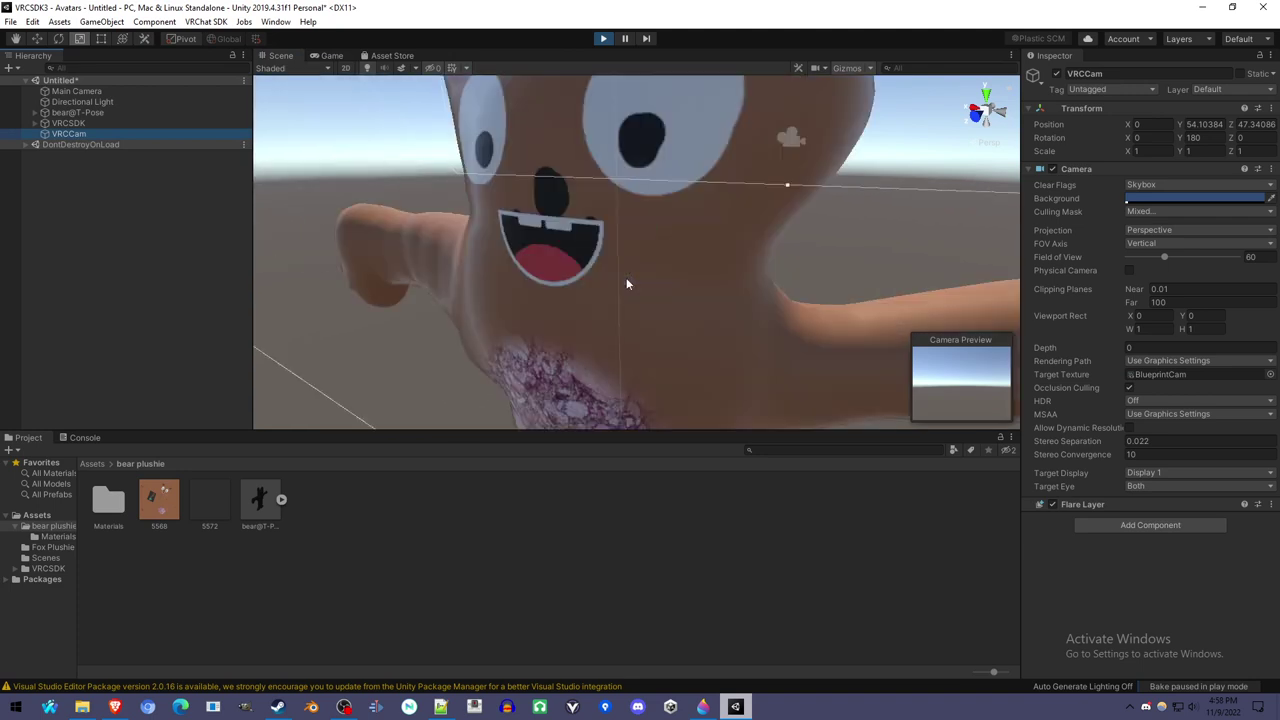
pyautogui.scroll(-5, 627, 283)
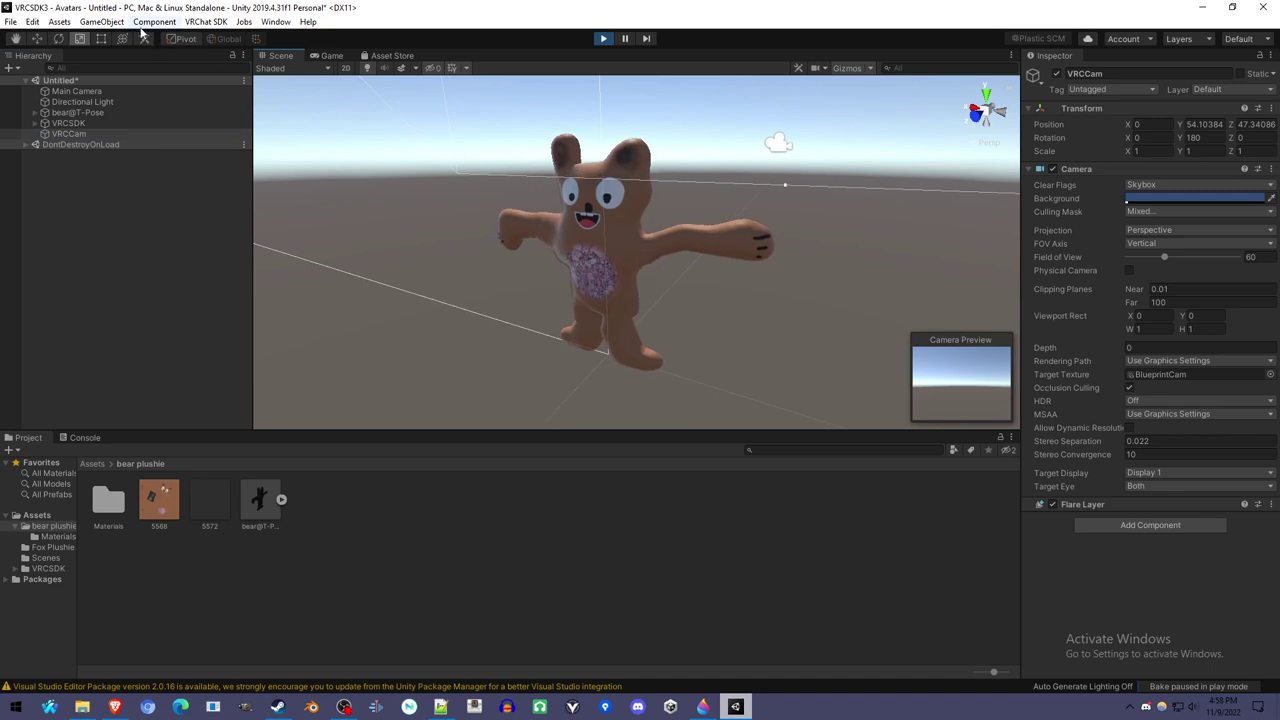
pyautogui.click(60, 22)
pyautogui.moveTo(96, 26)
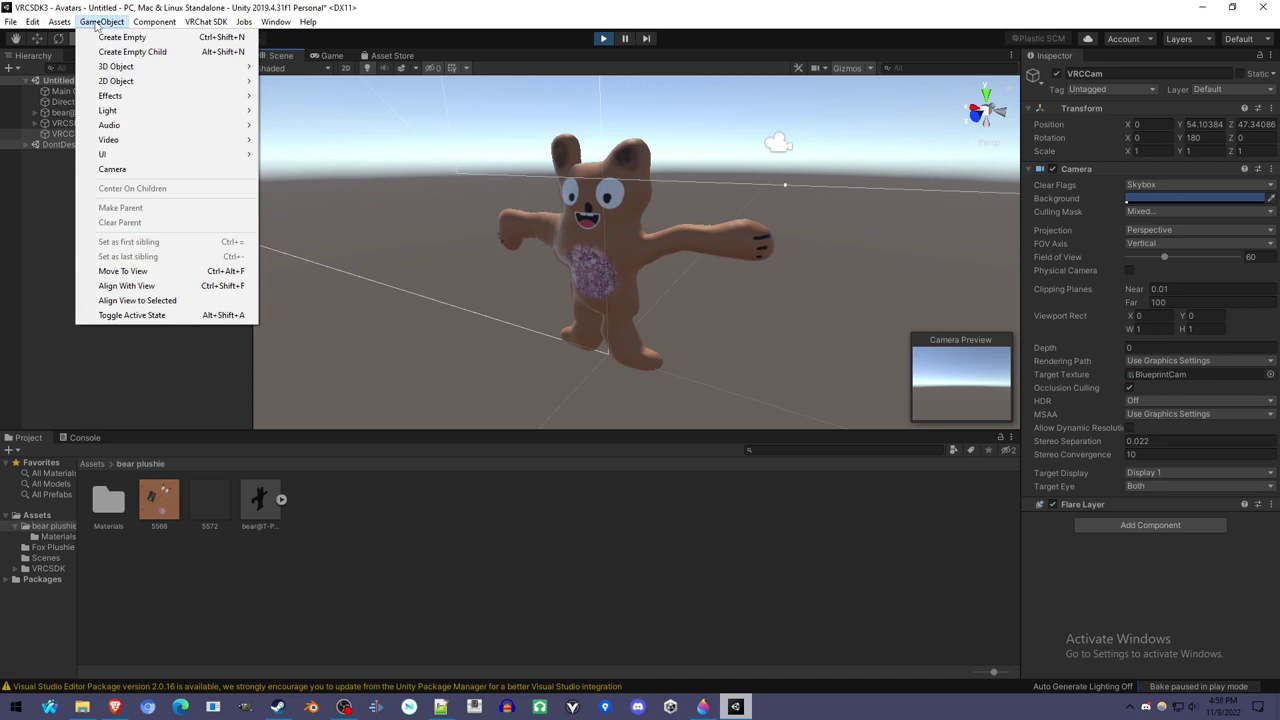
pyautogui.click(126, 285)
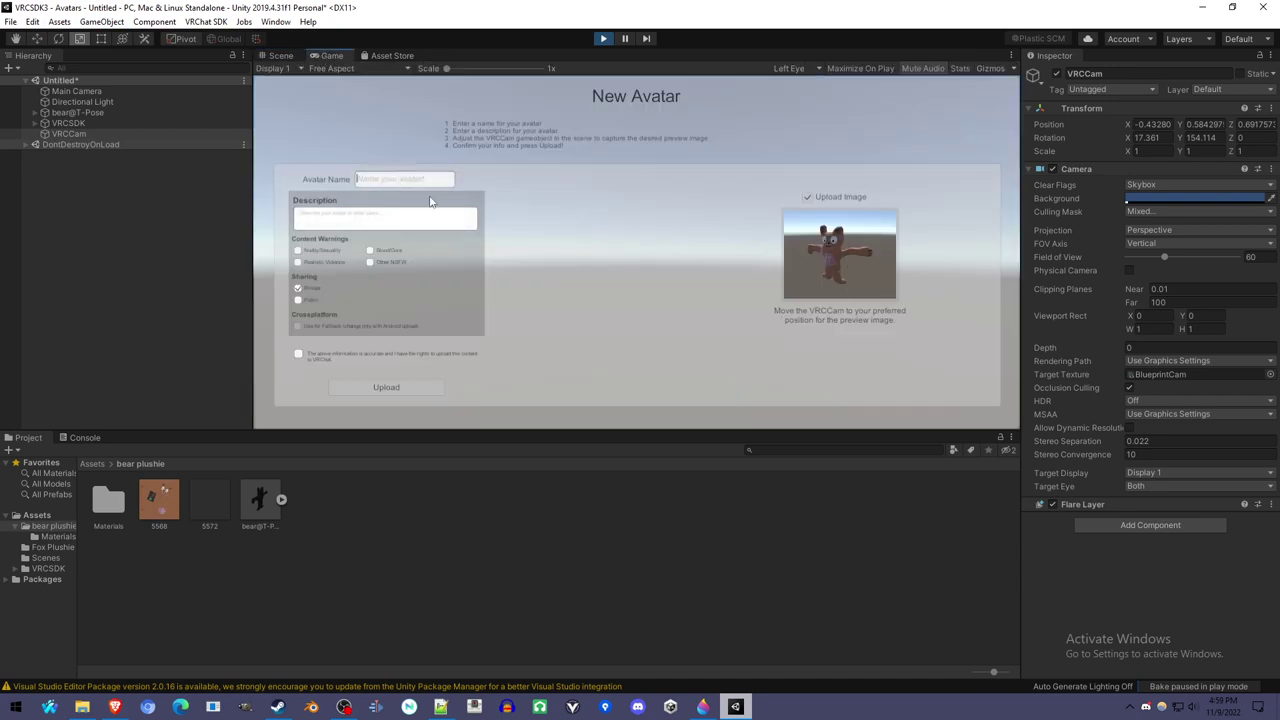
# Step: Name the avatar 'Bear', tick Public and the rights confirmation, and upload it
pyautogui.write('Bear')
pyautogui.click(306, 299)
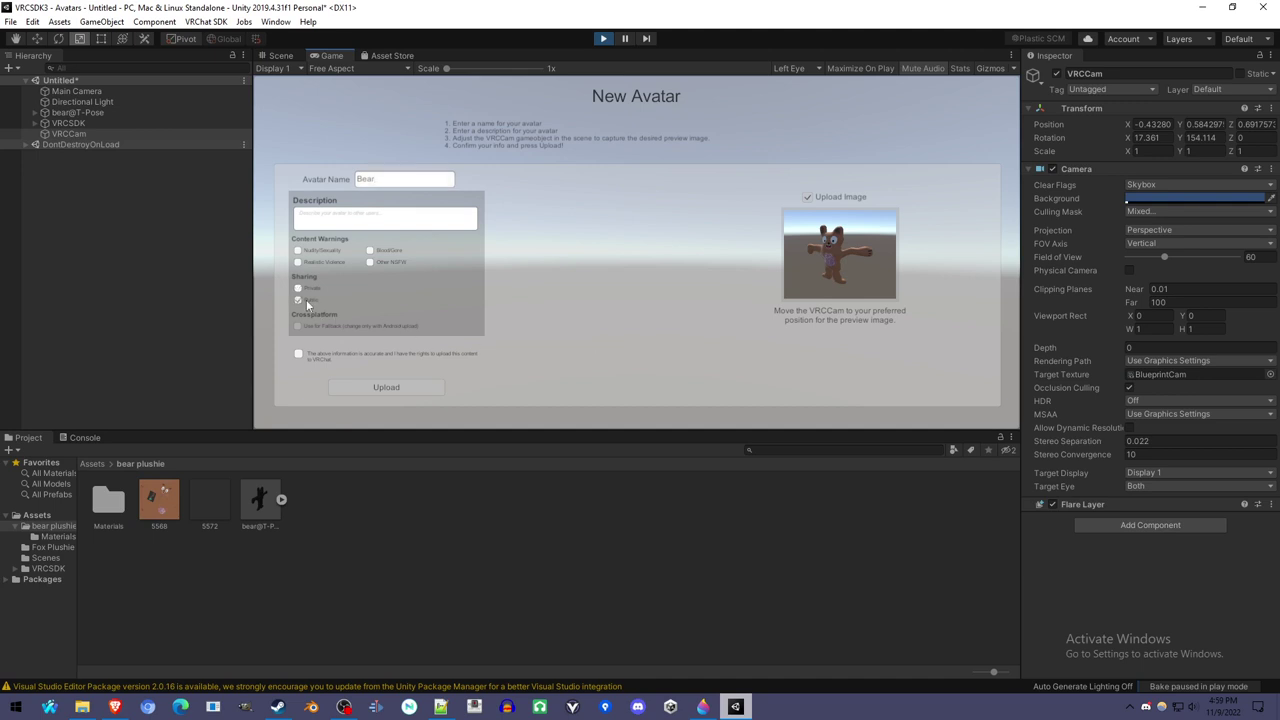
pyautogui.click(332, 355)
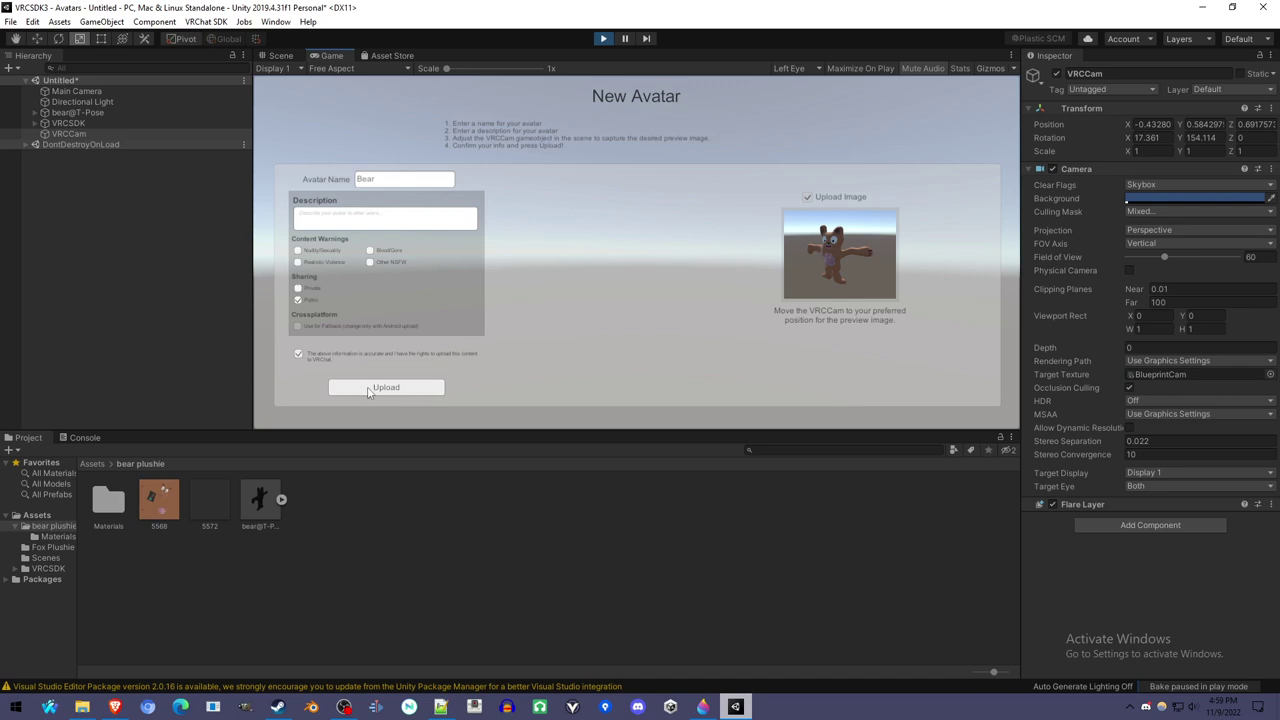
pyautogui.click(368, 389)
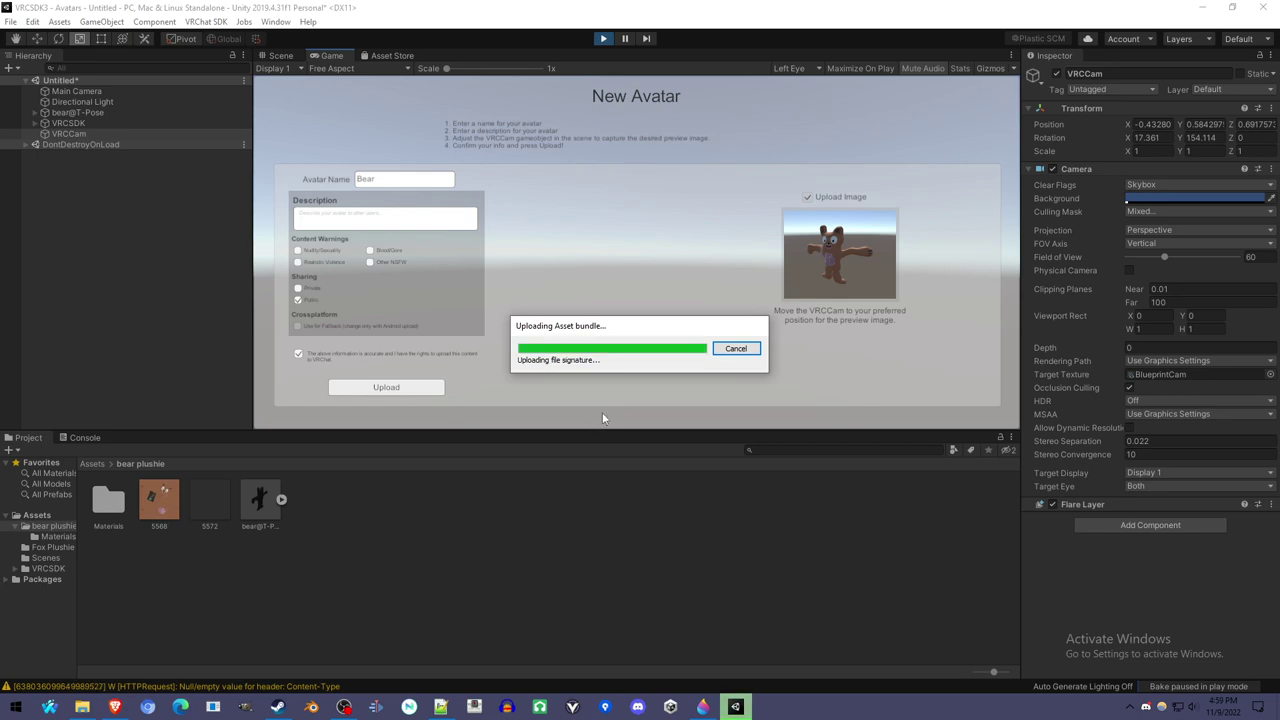
pyautogui.click(285, 710)
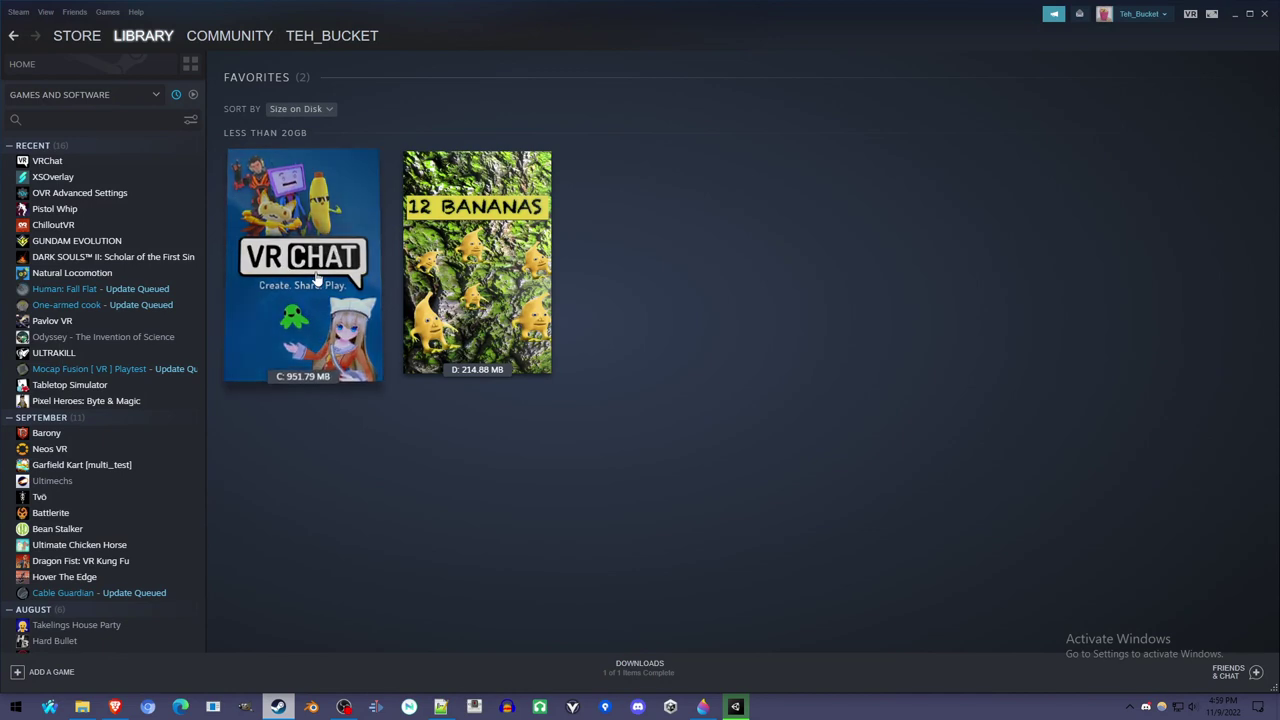
# Step: Launch VRChat from the Steam library in desktop mode
pyautogui.rightClick(325, 284)
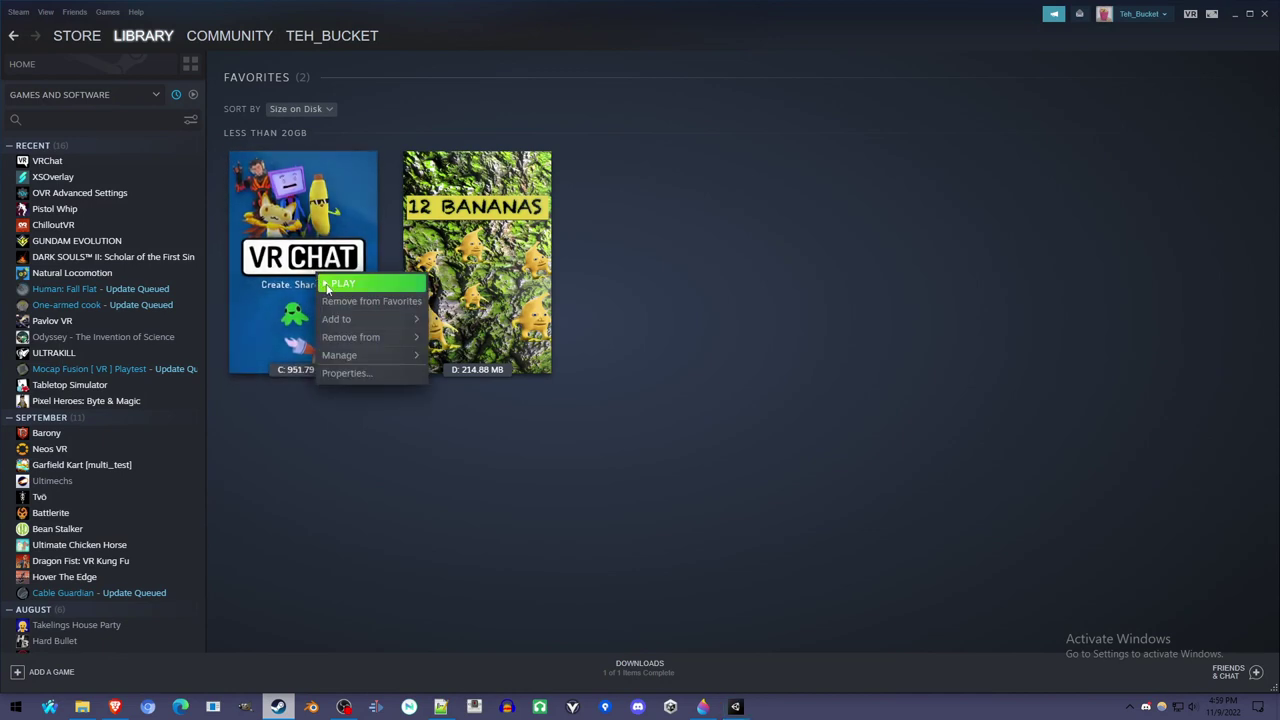
pyautogui.click(340, 284)
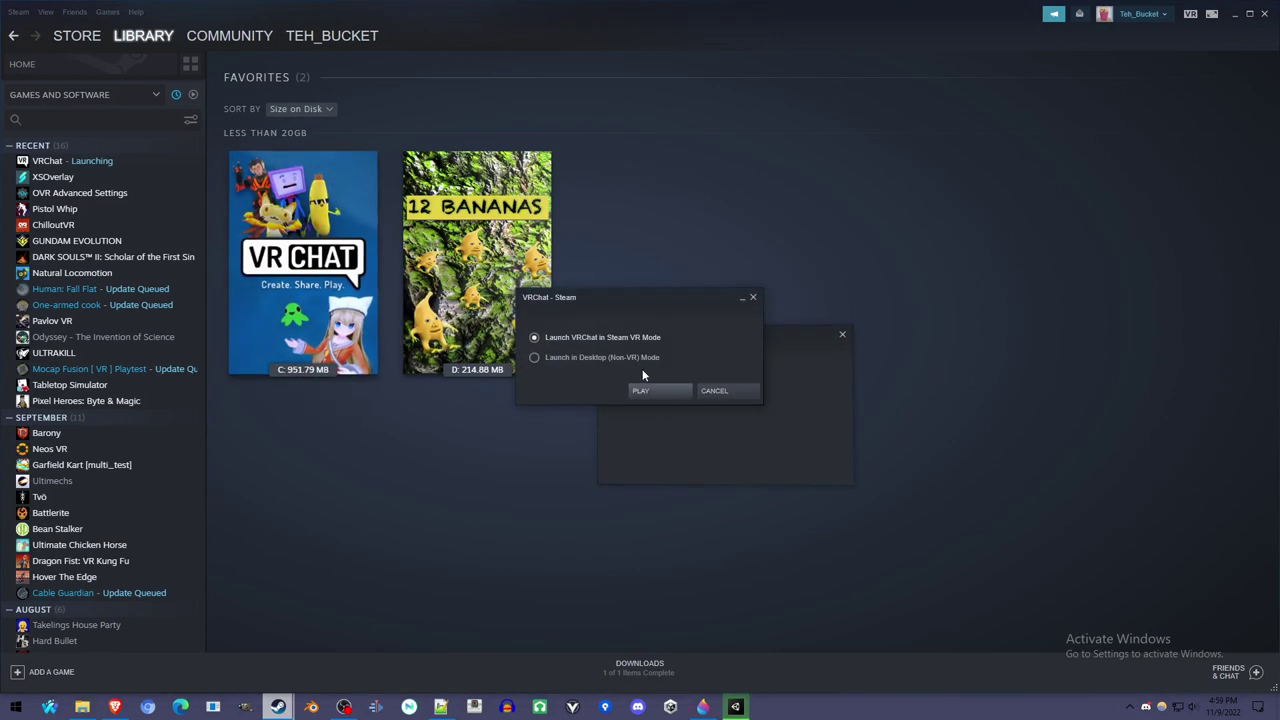
pyautogui.click(615, 357)
pyautogui.click(641, 390)
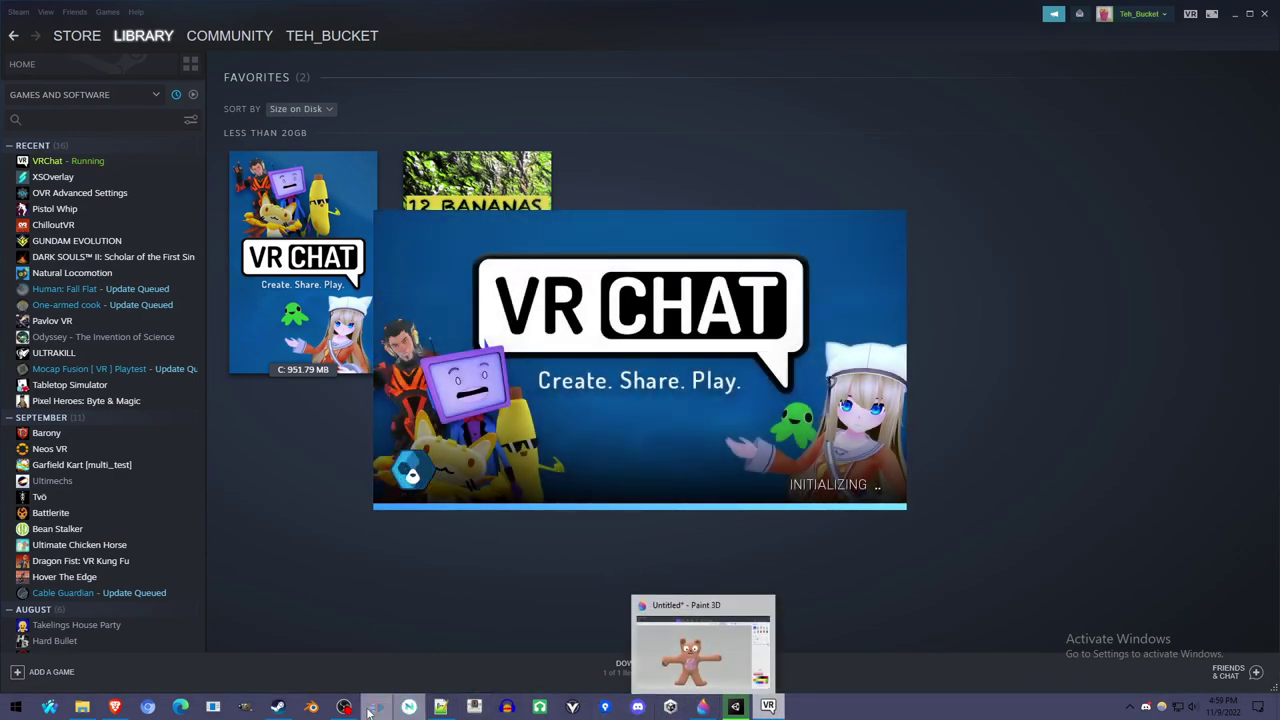
pyautogui.click(737, 707)
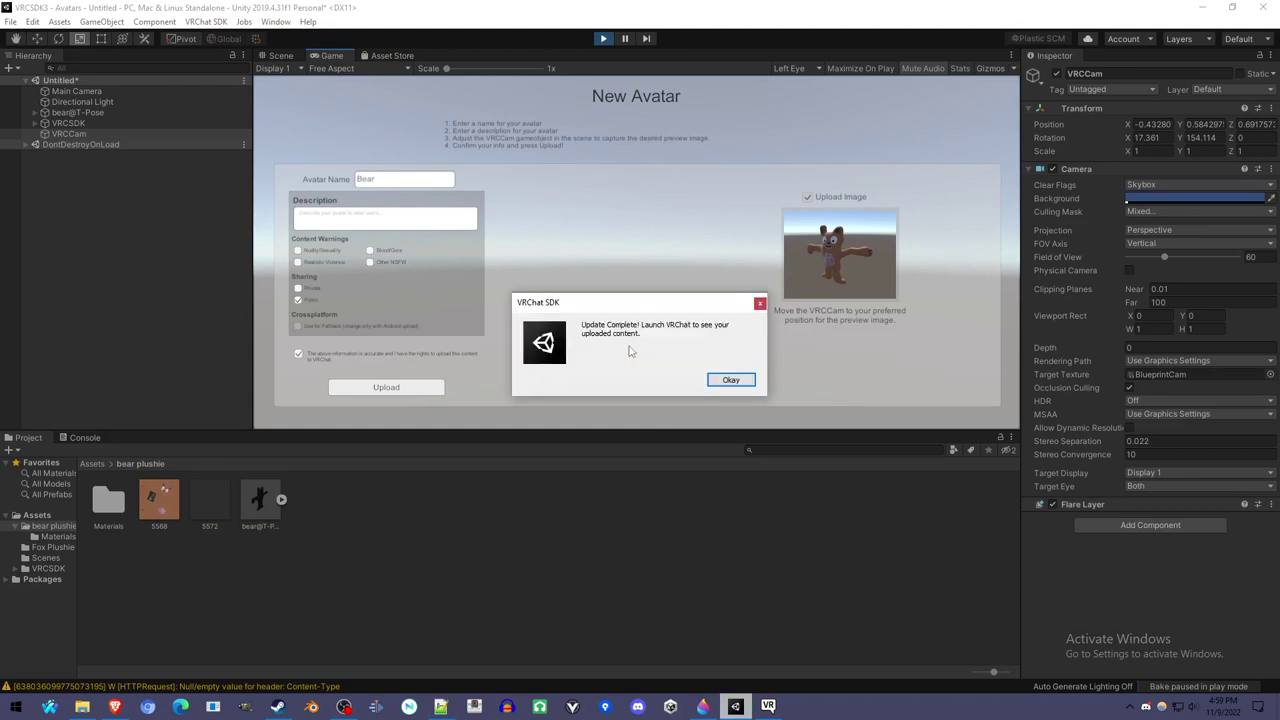
# Step: Dismiss the VRChat SDK upload-complete message and leave the scene unsaved
pyautogui.click(731, 380)
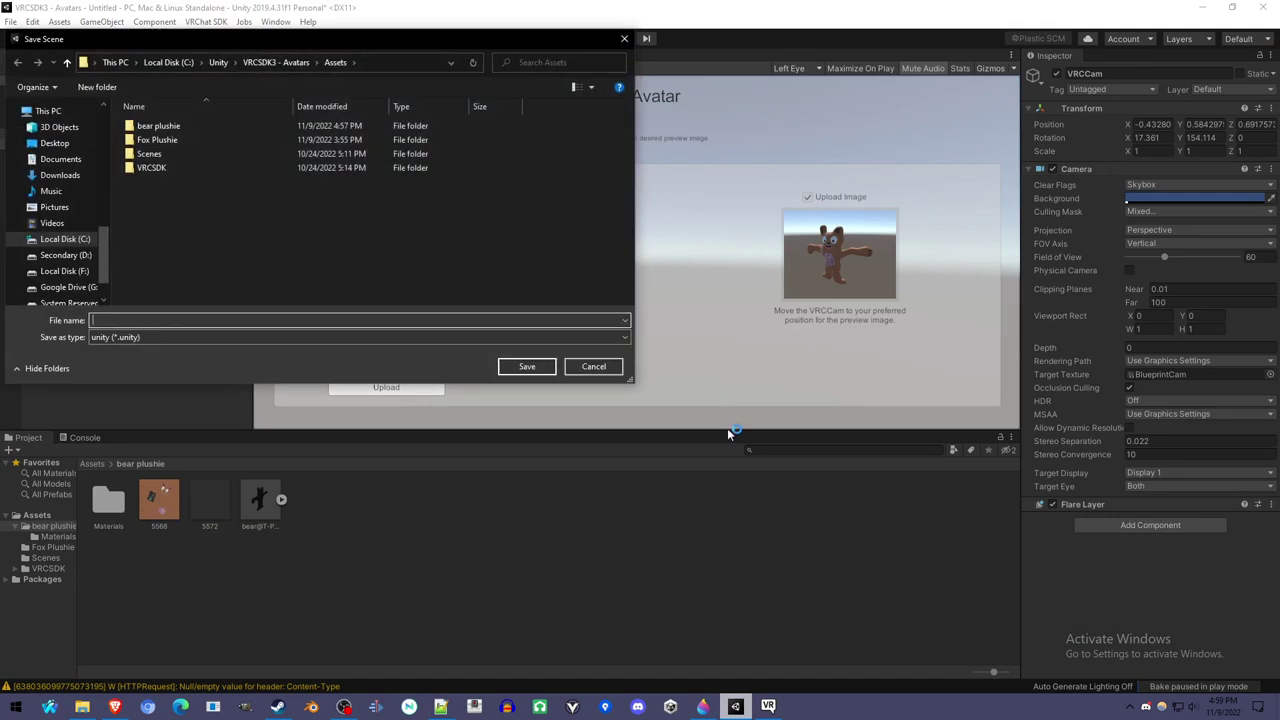
pyautogui.click(592, 367)
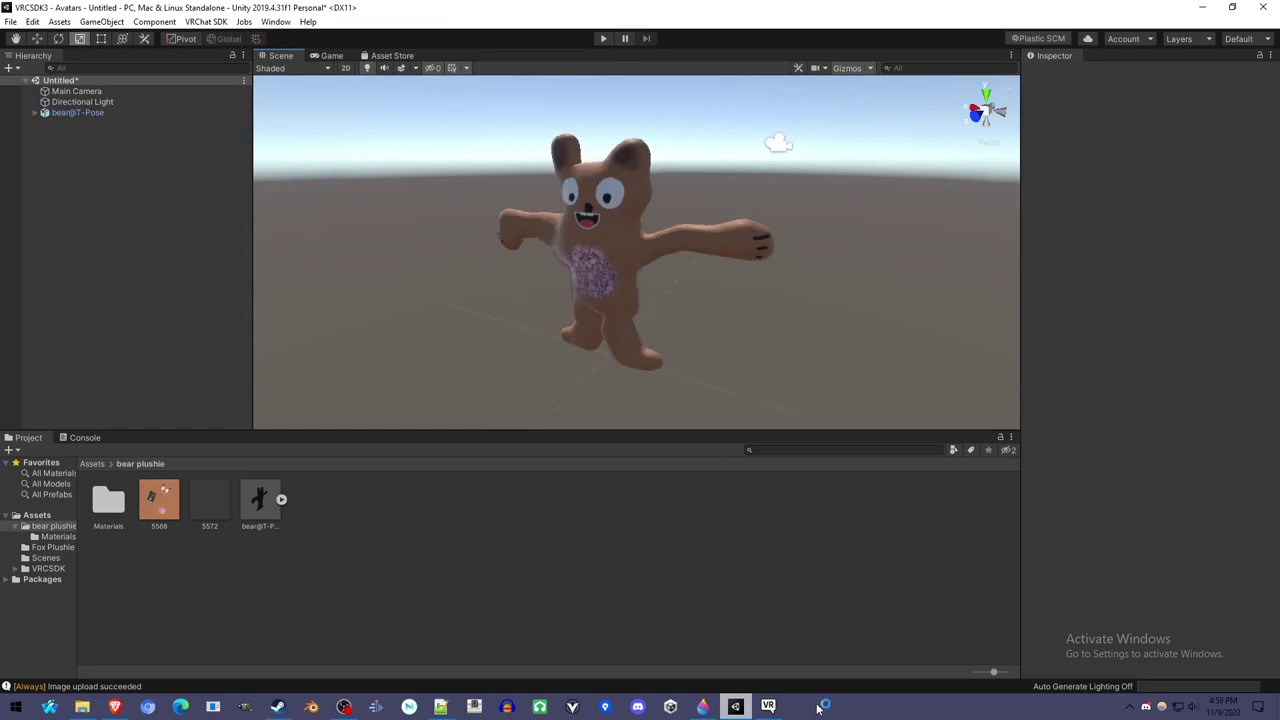
# Step: Wait for VRChat to finish loading into the dark grid world with the MIRROR sign
pyautogui.moveTo(767, 706)
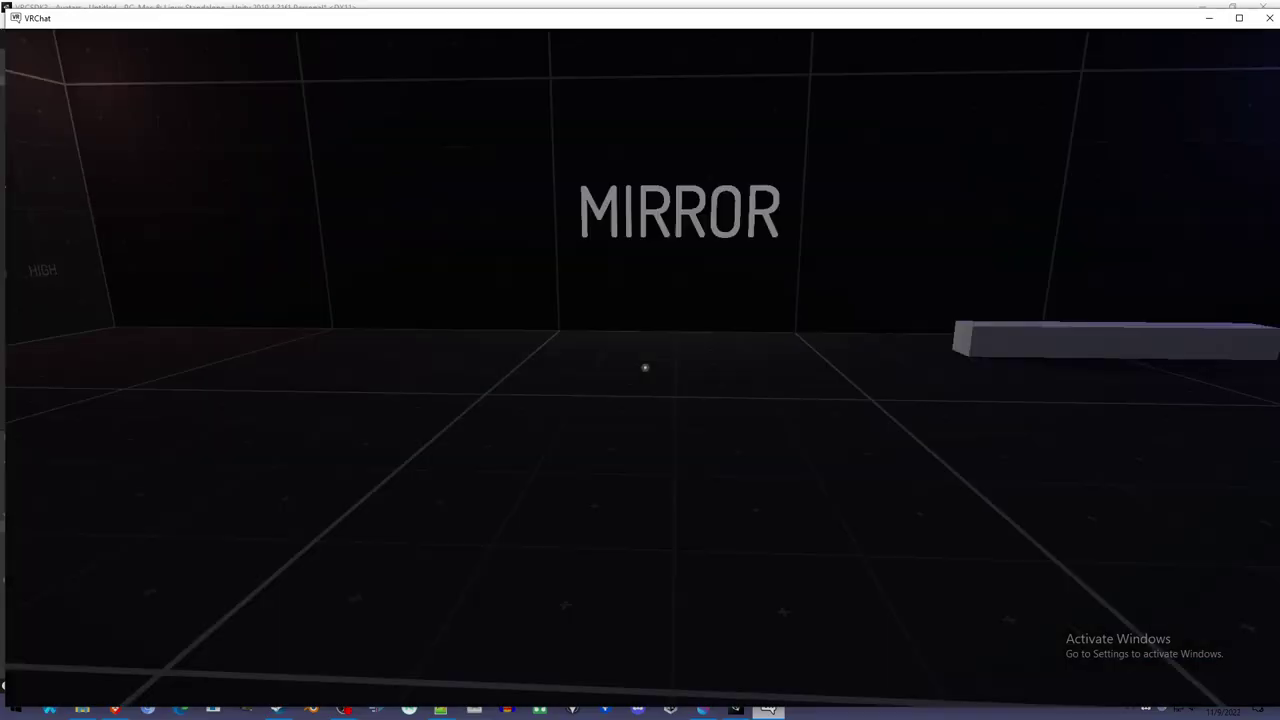
# Step: Walk into the mirror room and switch the worn avatar from the fox to Bear
pyautogui.press('w')
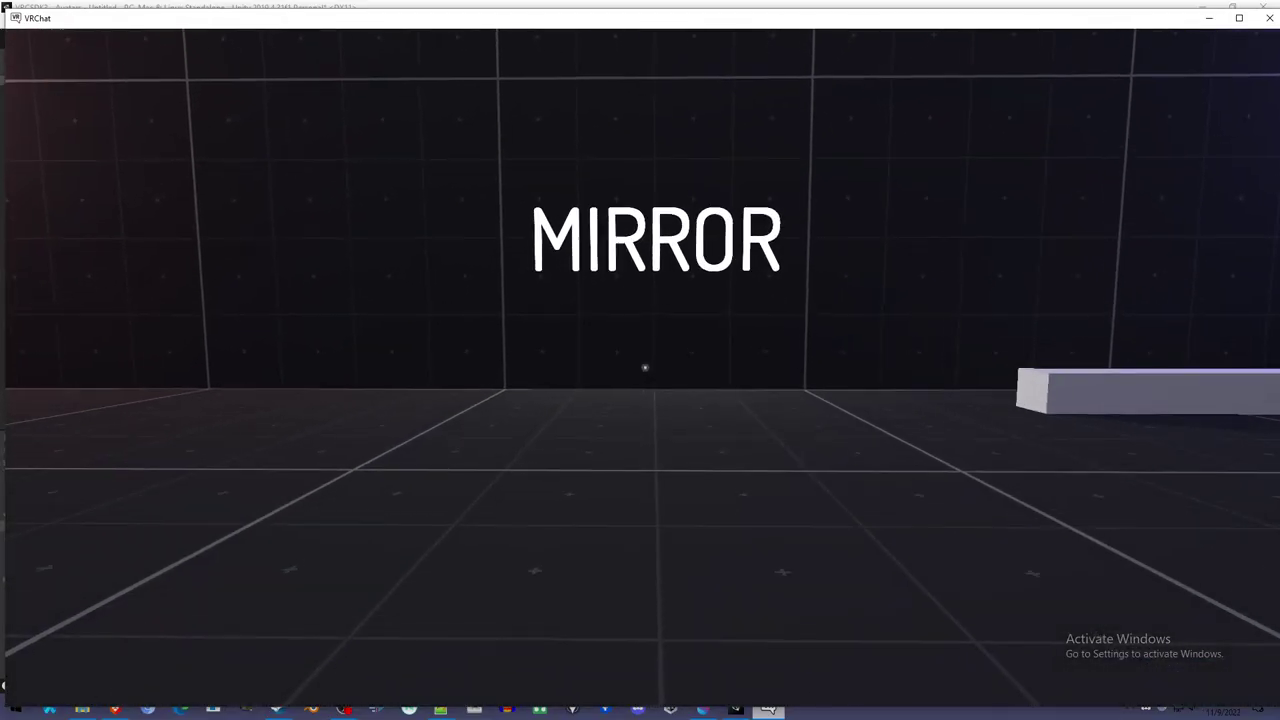
pyautogui.press('w')
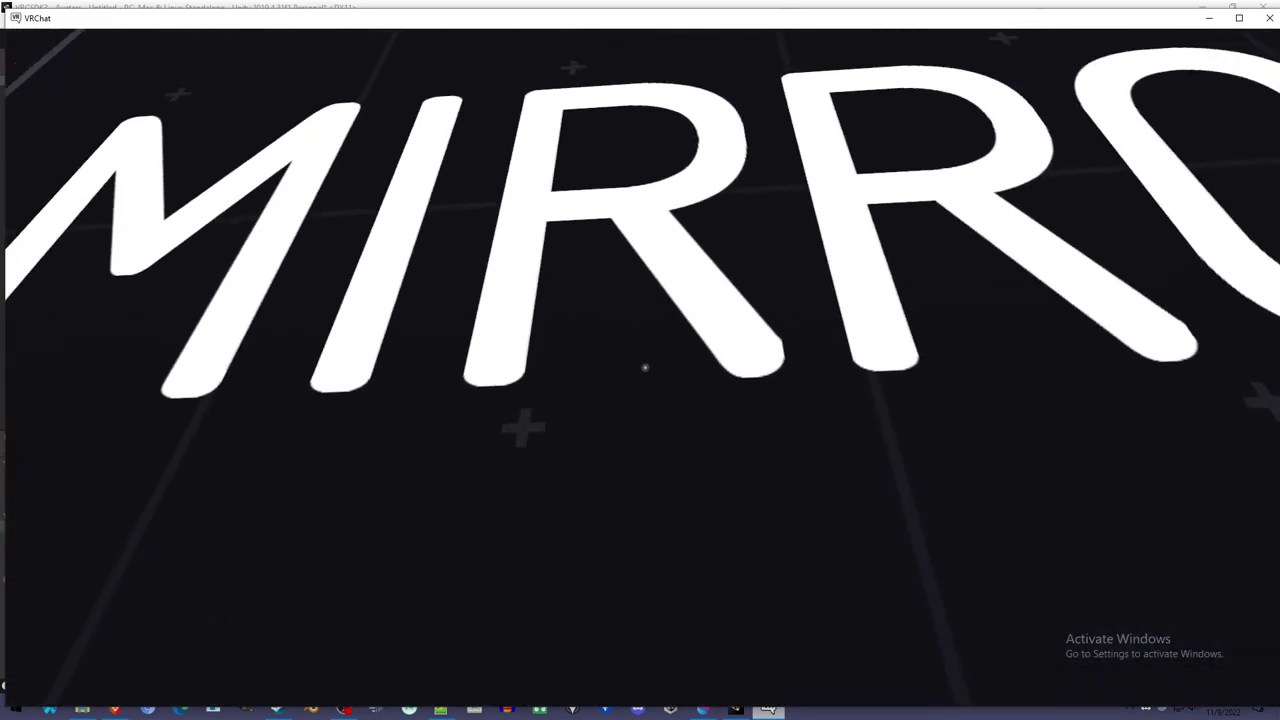
pyautogui.press('s')
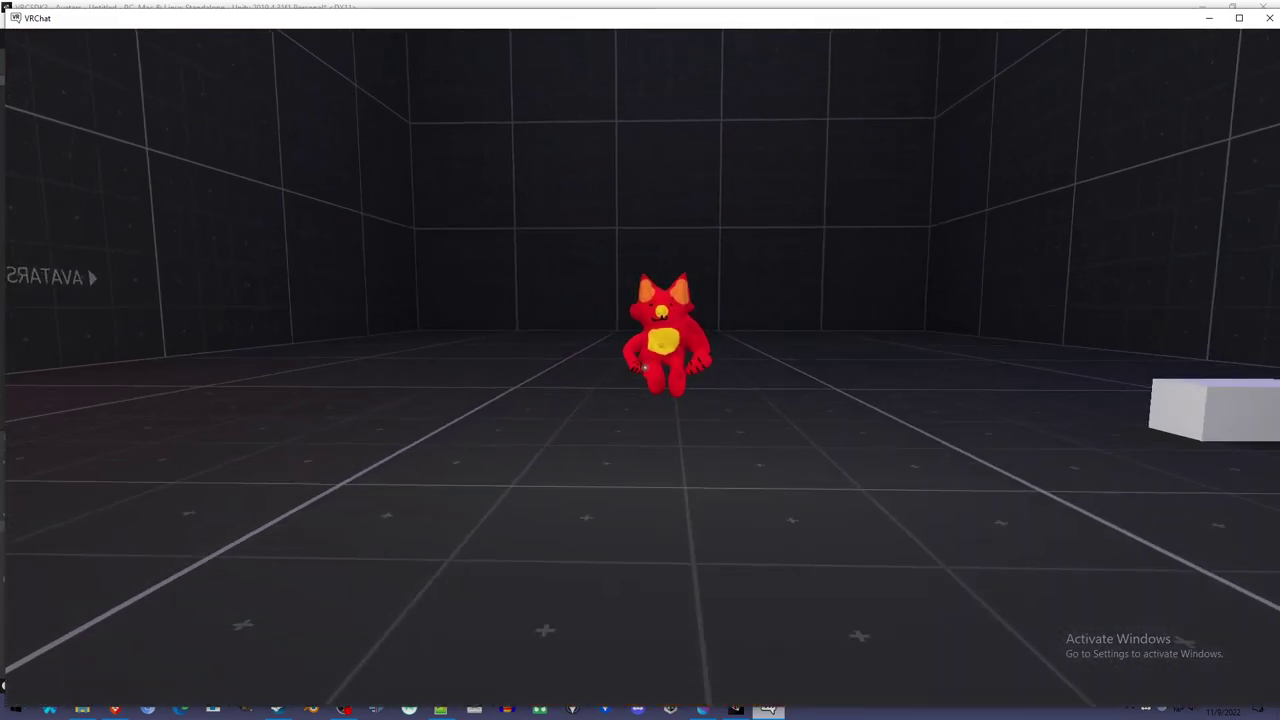
pyautogui.press('w')
pyautogui.press('Escape')
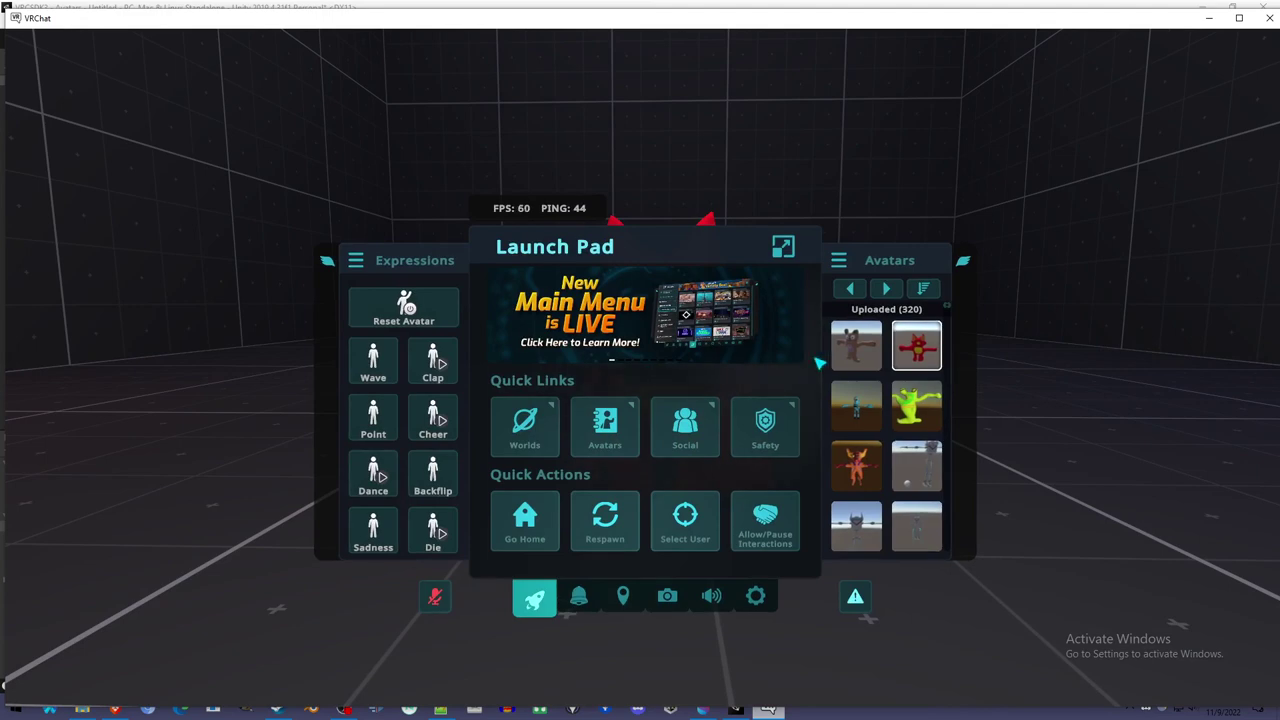
pyautogui.click(873, 350)
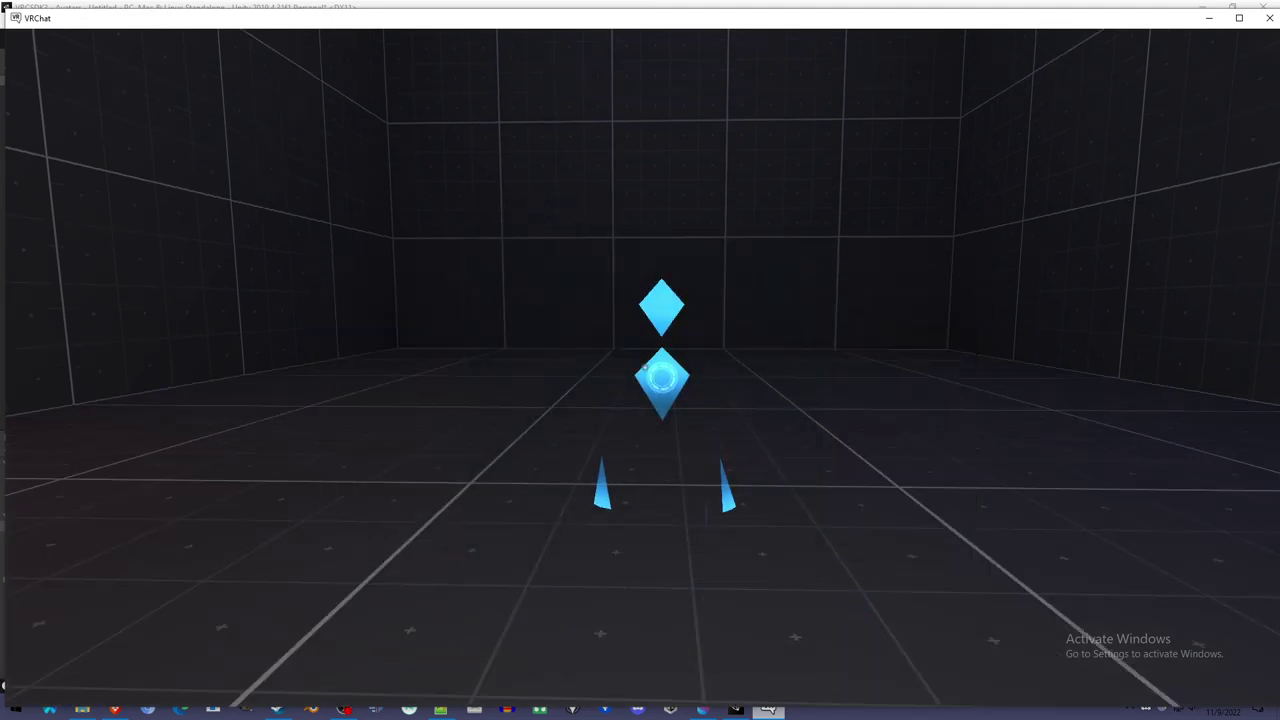
# Step: Walk toward and away from the mirror to view the Bear up close and whole
pyautogui.press('w')
pyautogui.press('s')
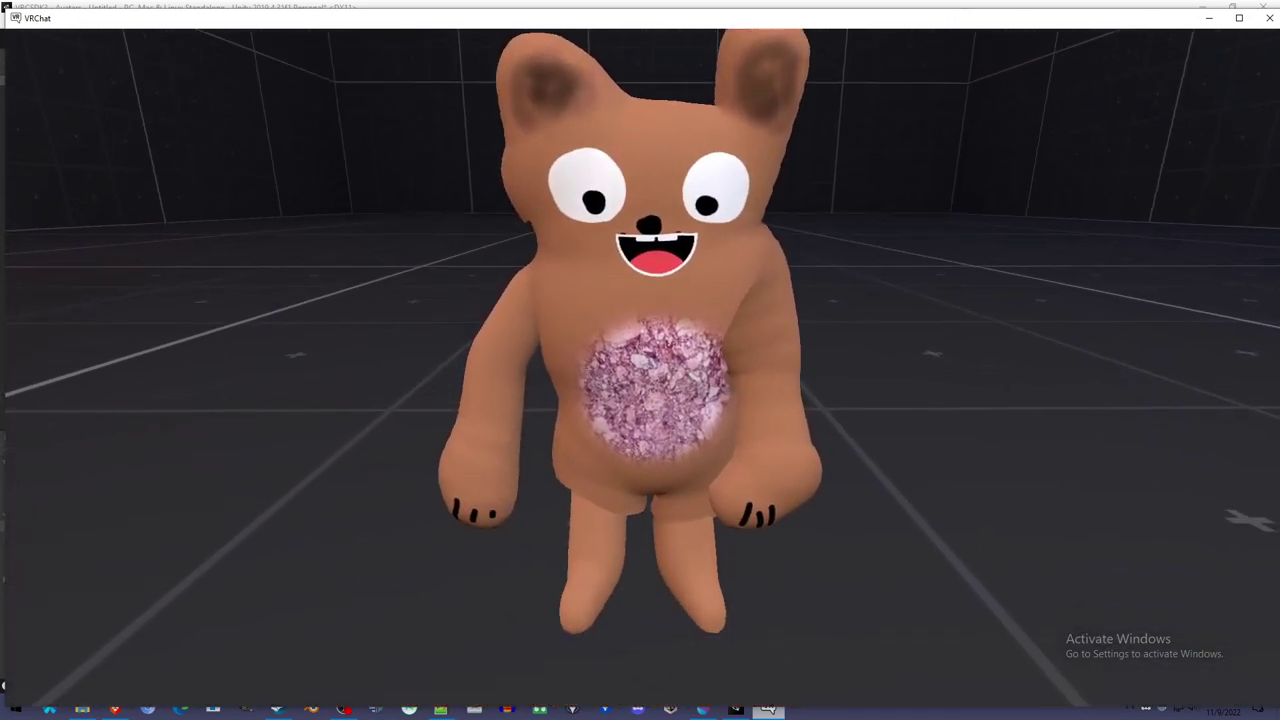
pyautogui.press('s')
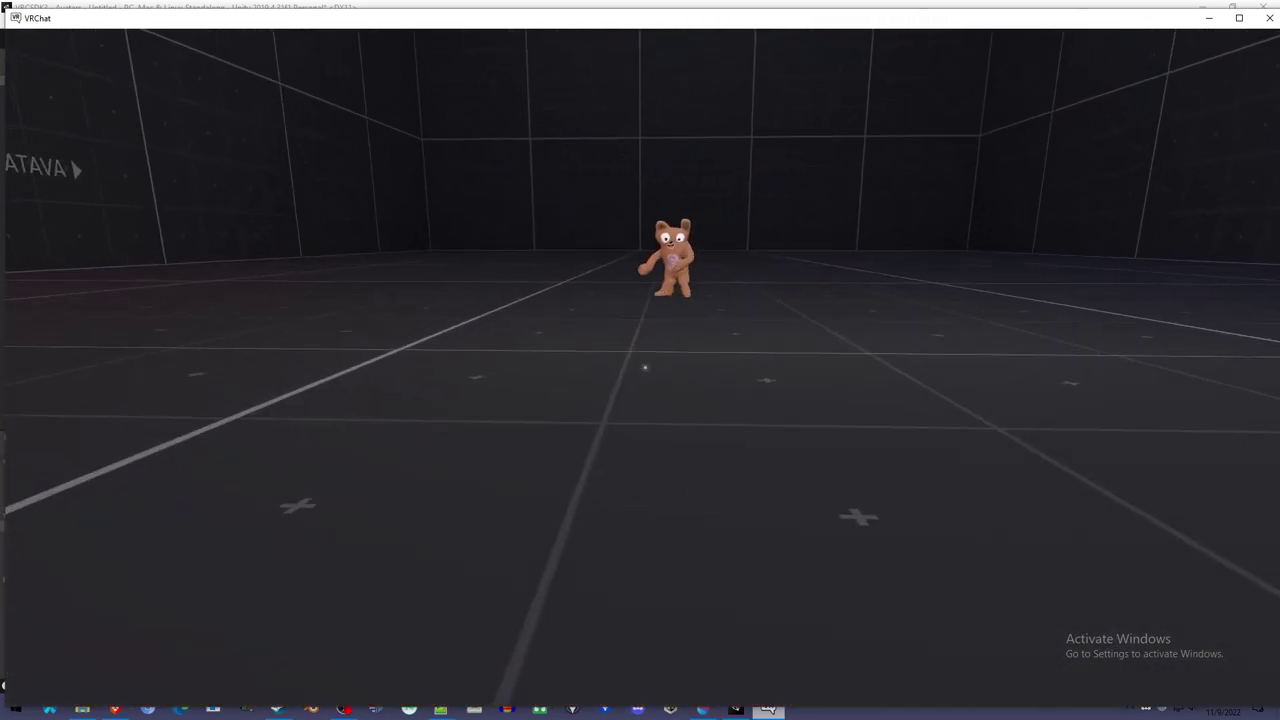
pyautogui.press('w')
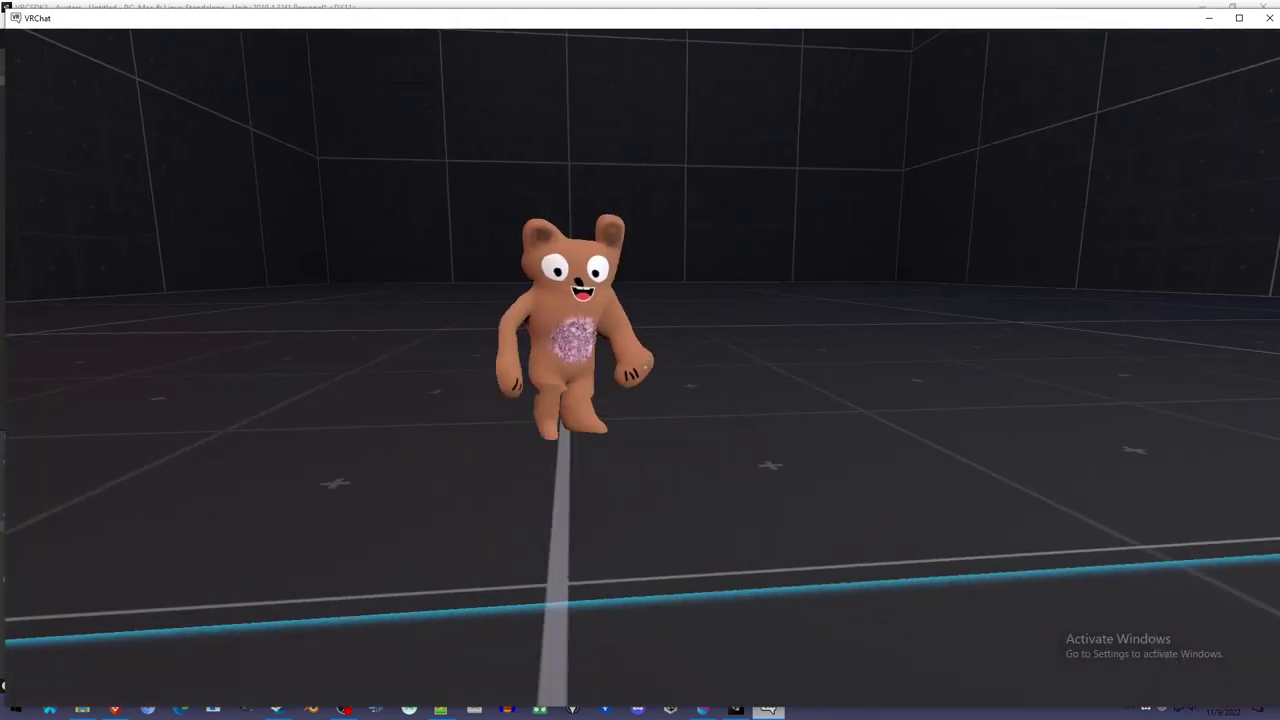